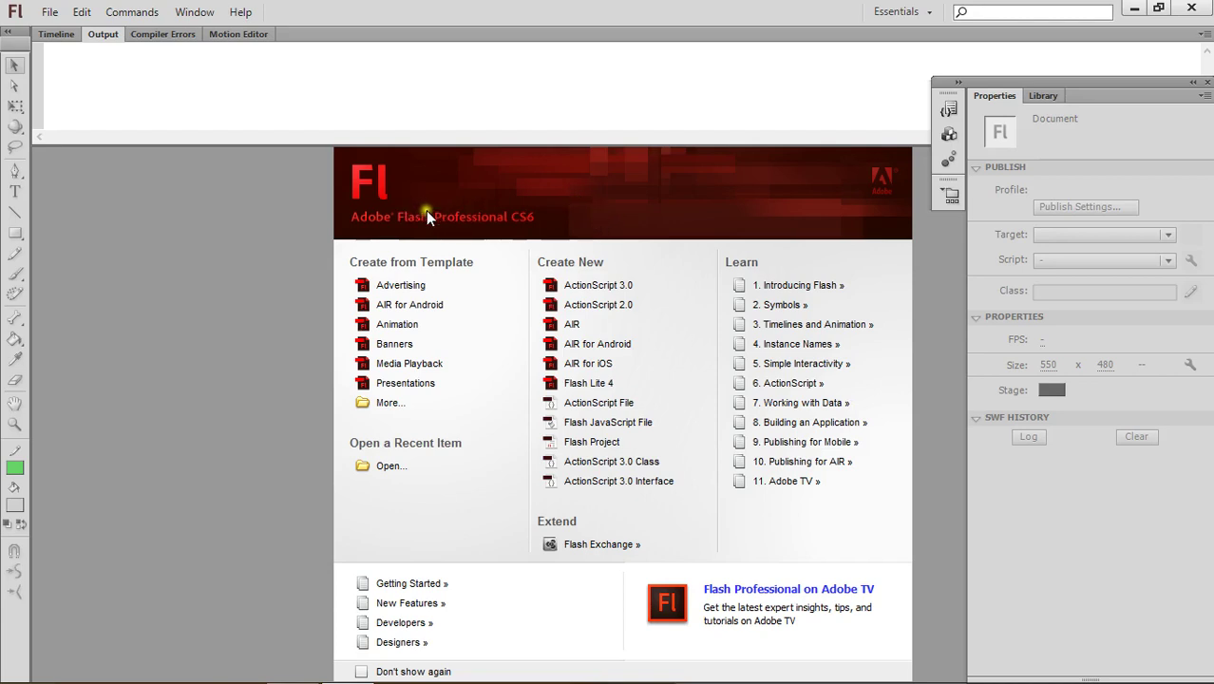
# - Create a new 480 × 800 AIR for Android document and fit the stage in the window
pyautogui.click(571, 352)
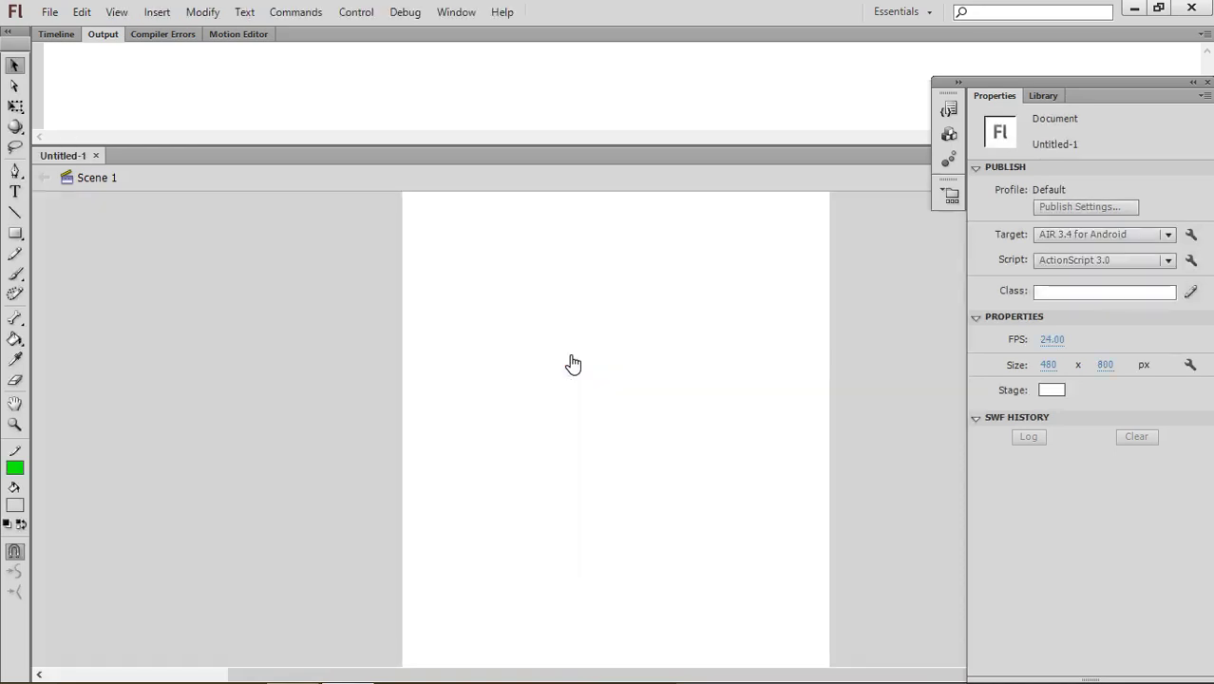
pyautogui.moveTo(1105, 83); pyautogui.dragTo(1035, 257)
pyautogui.click(1205, 178)
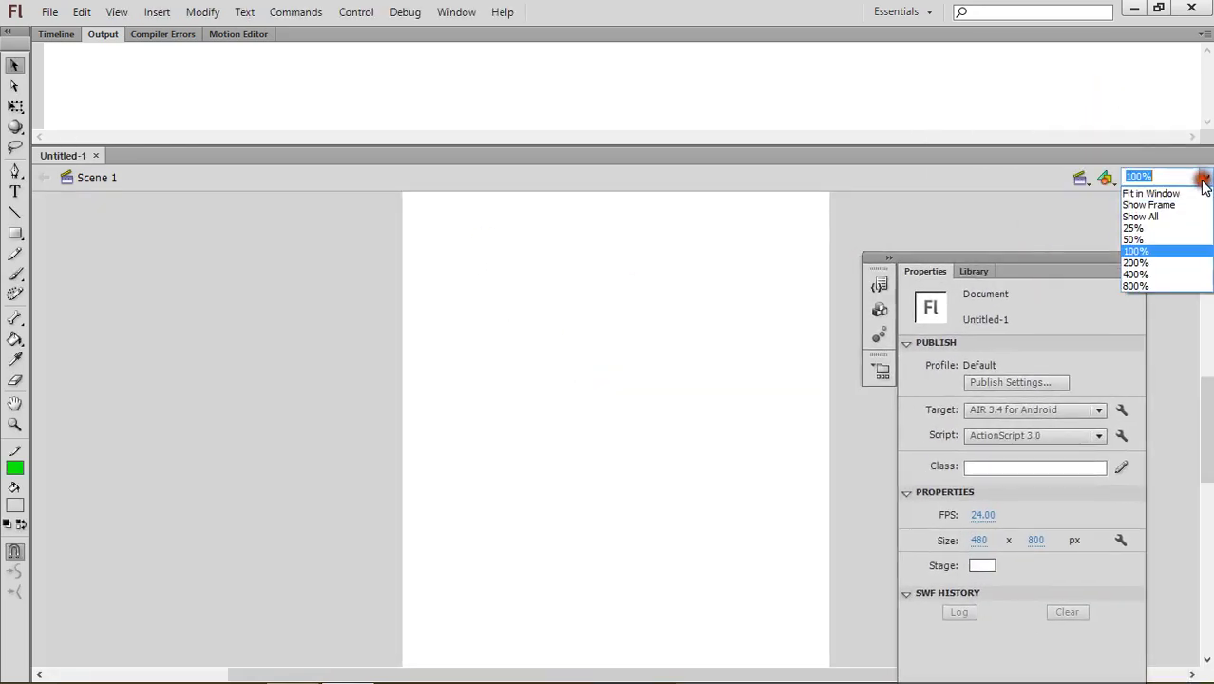
pyautogui.click(1149, 193)
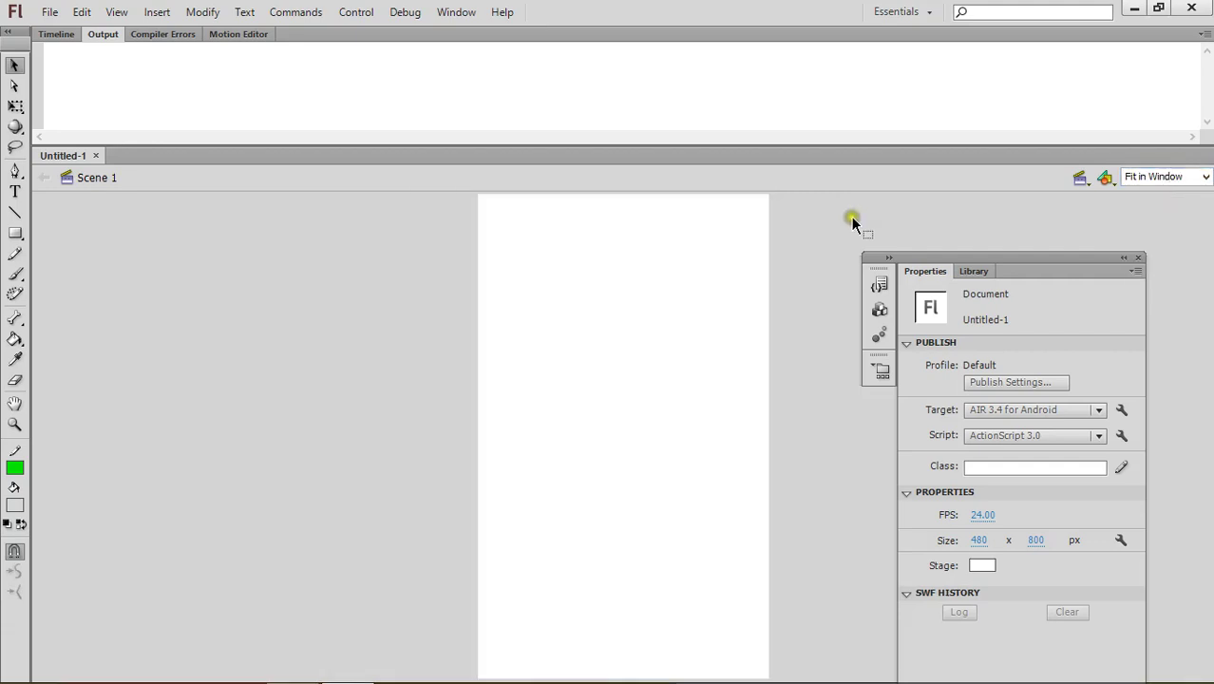
pyautogui.moveTo(975, 257); pyautogui.dragTo(1050, 196)
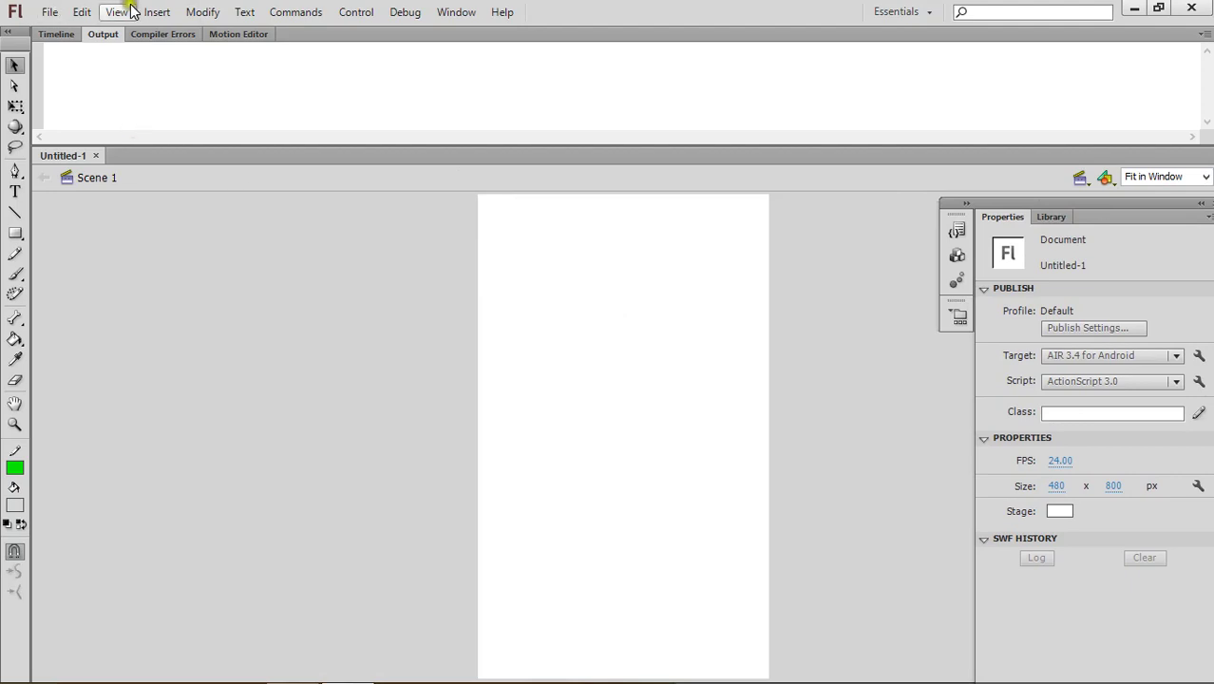
# - Set the document background colour to red and show the Timeline with Layer 1
pyautogui.click(201, 11)
pyautogui.click(219, 34)
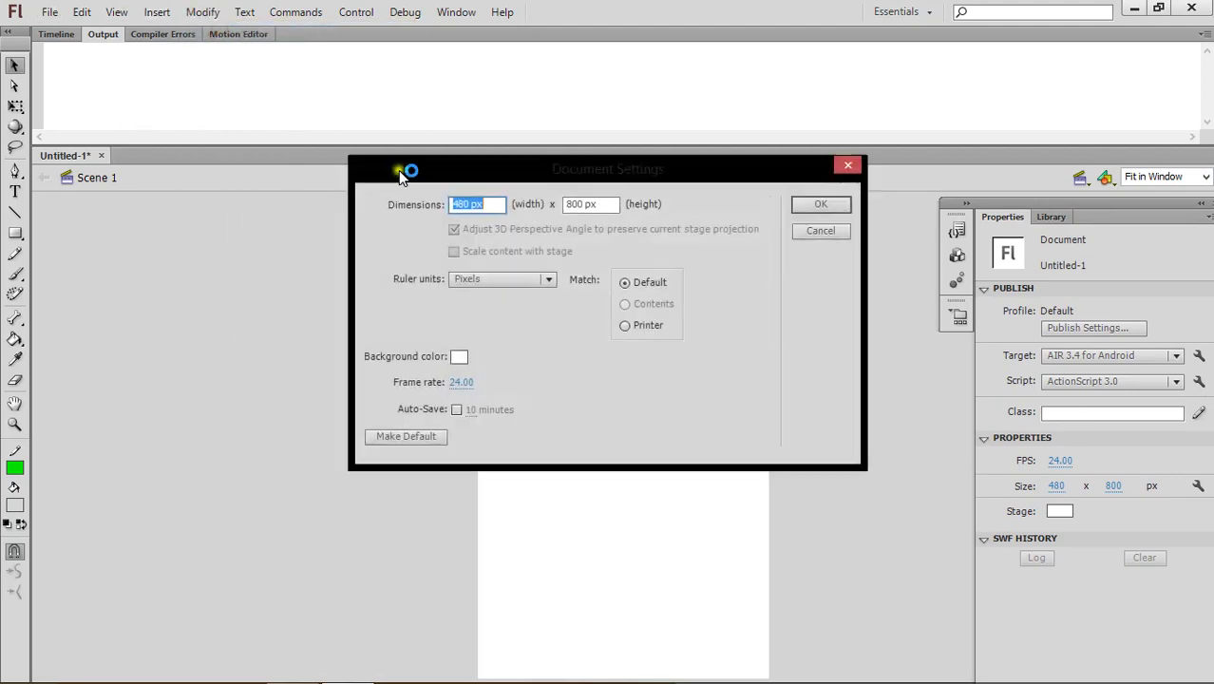
pyautogui.click(465, 356)
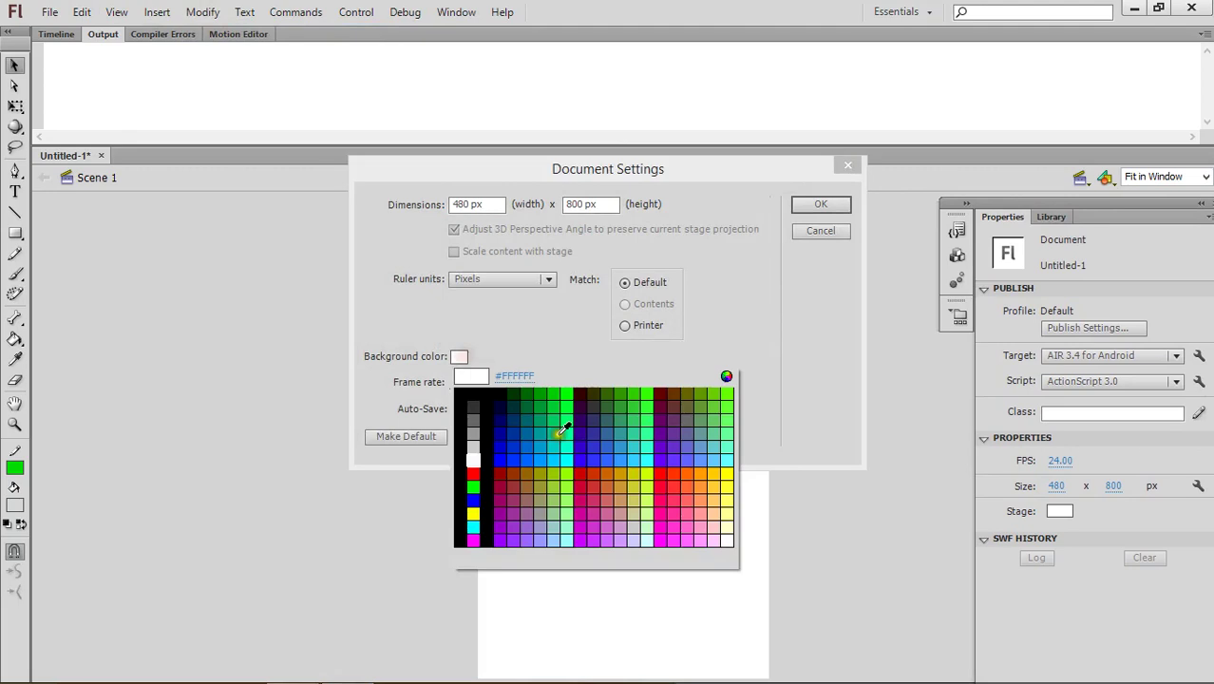
pyautogui.click(662, 473)
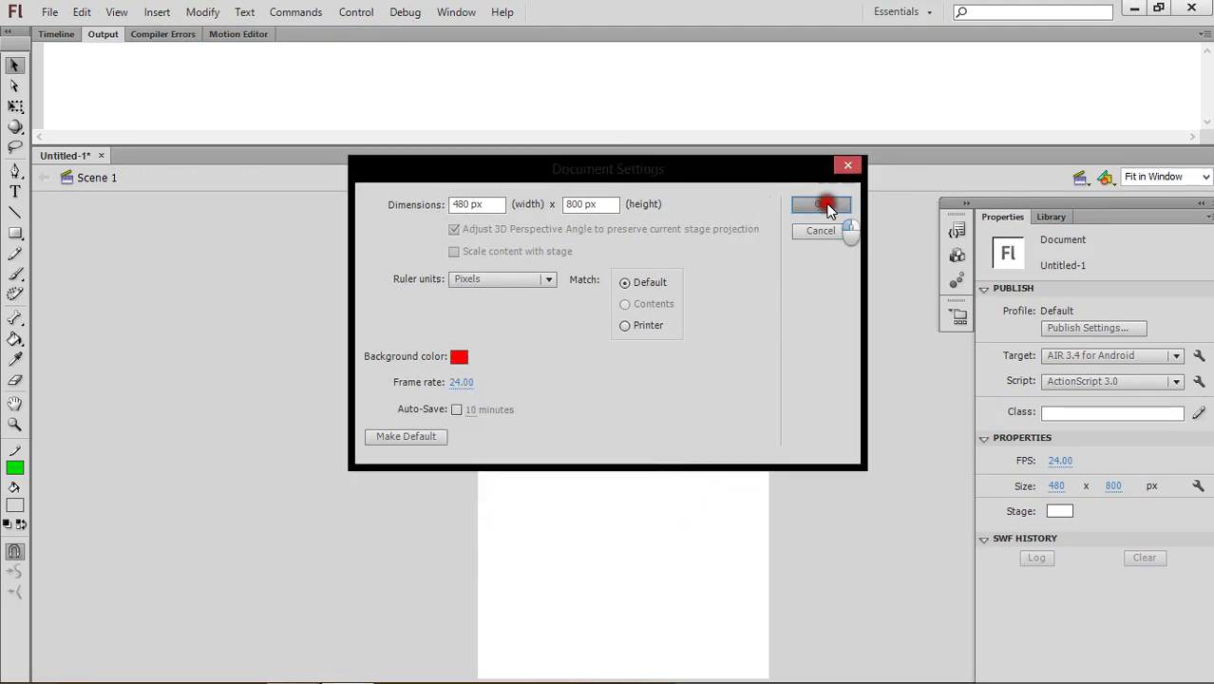
pyautogui.click(822, 204)
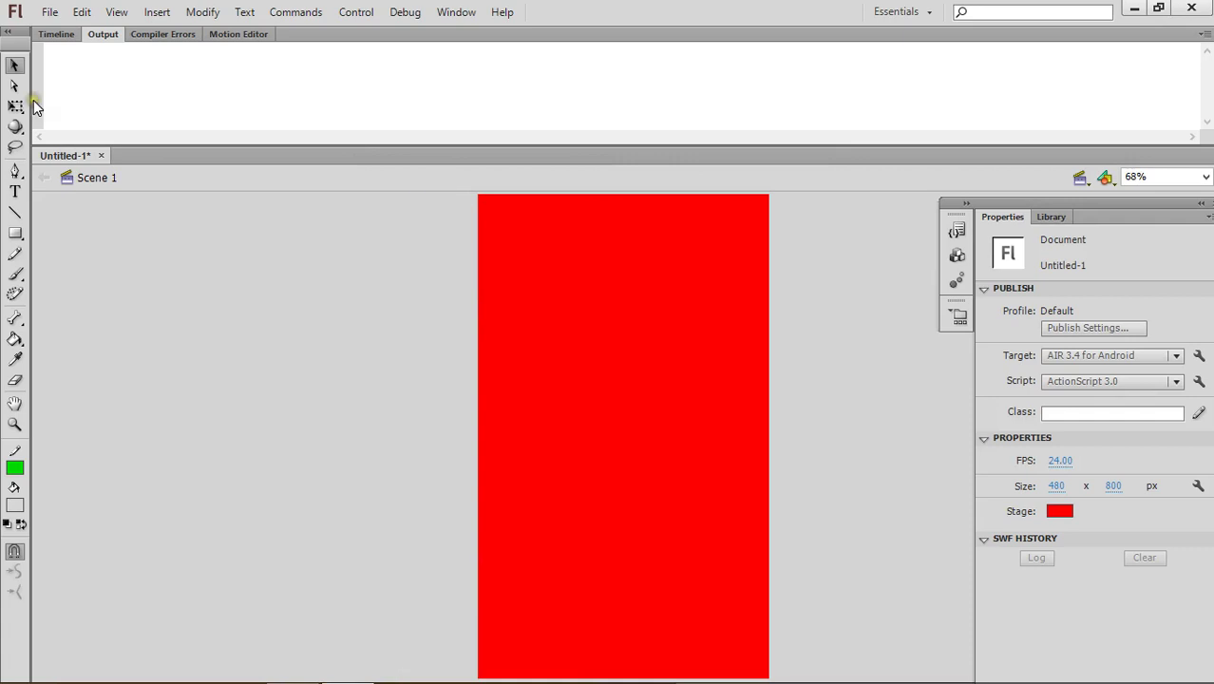
pyautogui.moveTo(69, 38); pyautogui.dragTo(60, 35)
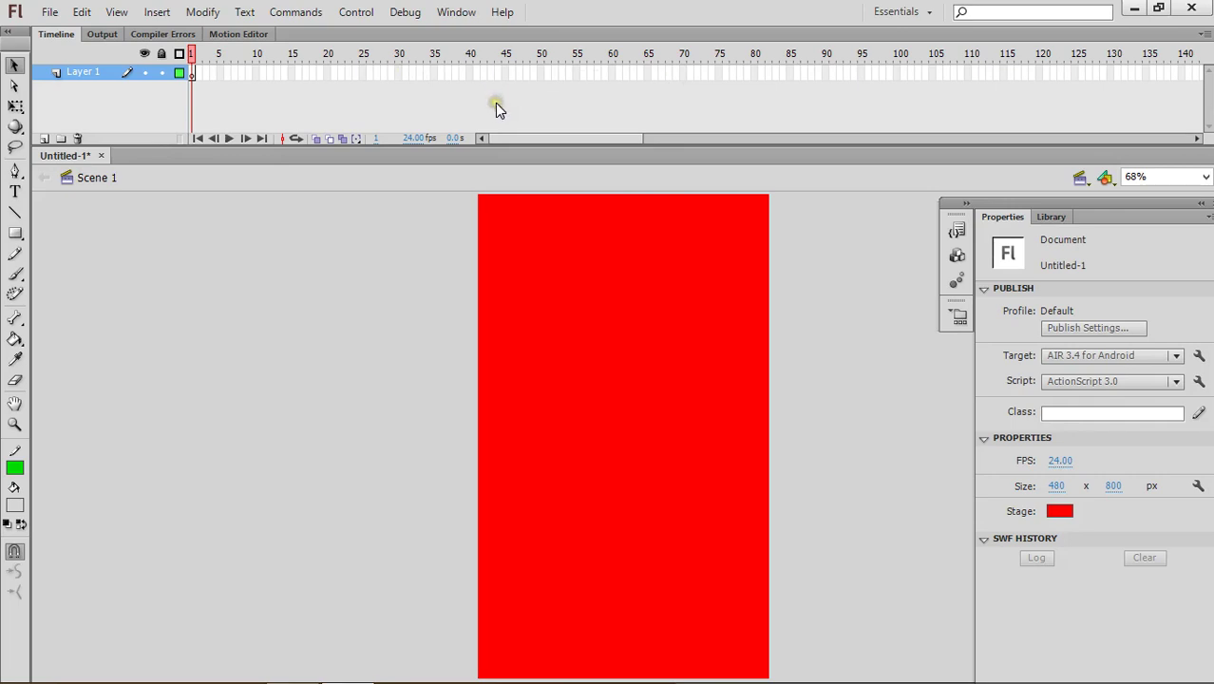
# - Extend Layer 1 to frame 30 and add keyframes at frames 20 and 10
pyautogui.rightClick(396, 73)
pyautogui.click(478, 153)
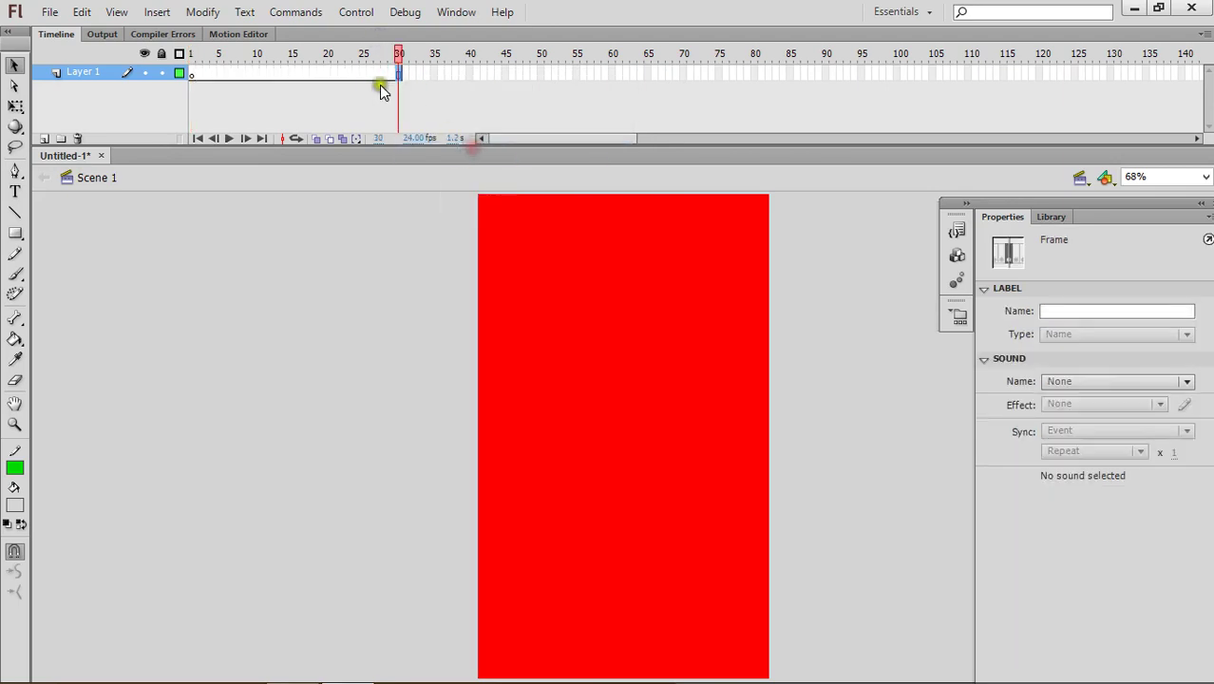
pyautogui.click(323, 73)
pyautogui.rightClick(324, 74)
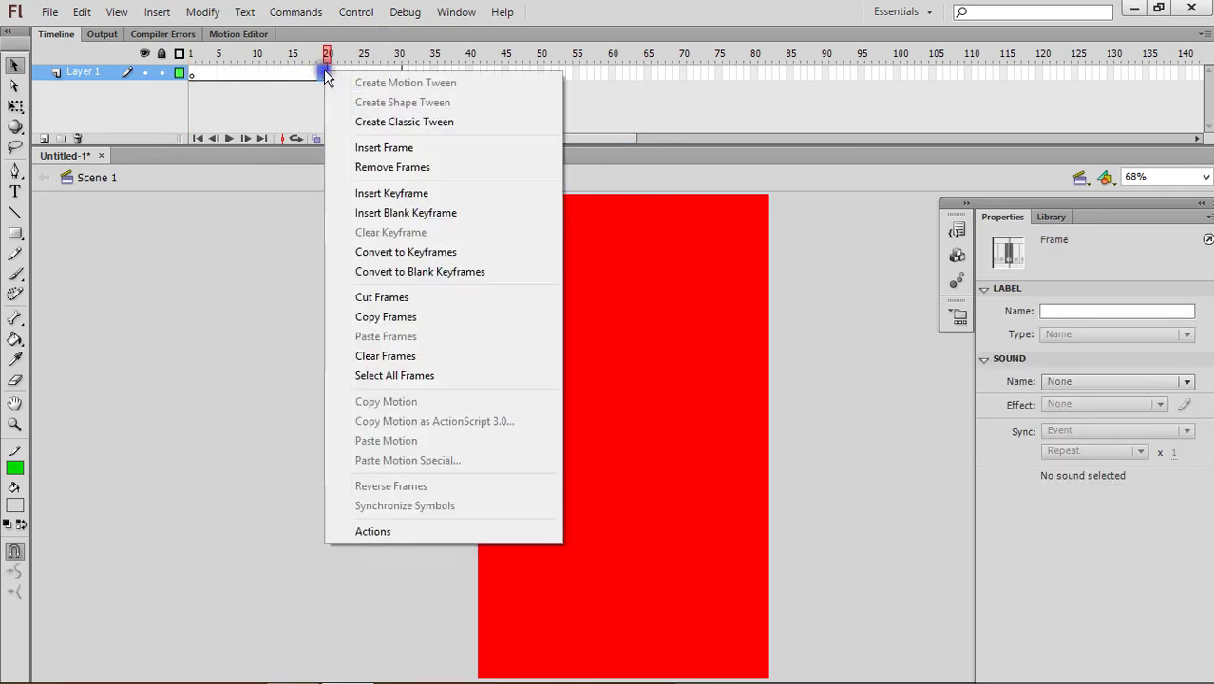
pyautogui.click(410, 196)
pyautogui.click(250, 73)
pyautogui.rightClick(254, 74)
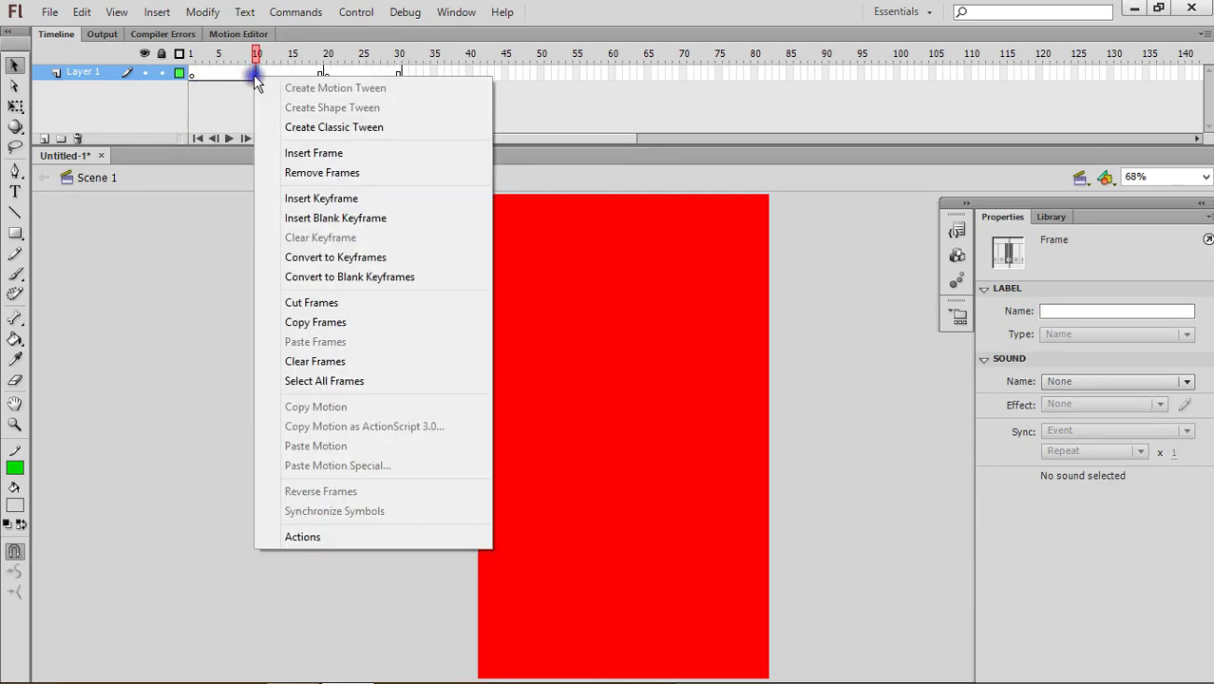
pyautogui.click(334, 198)
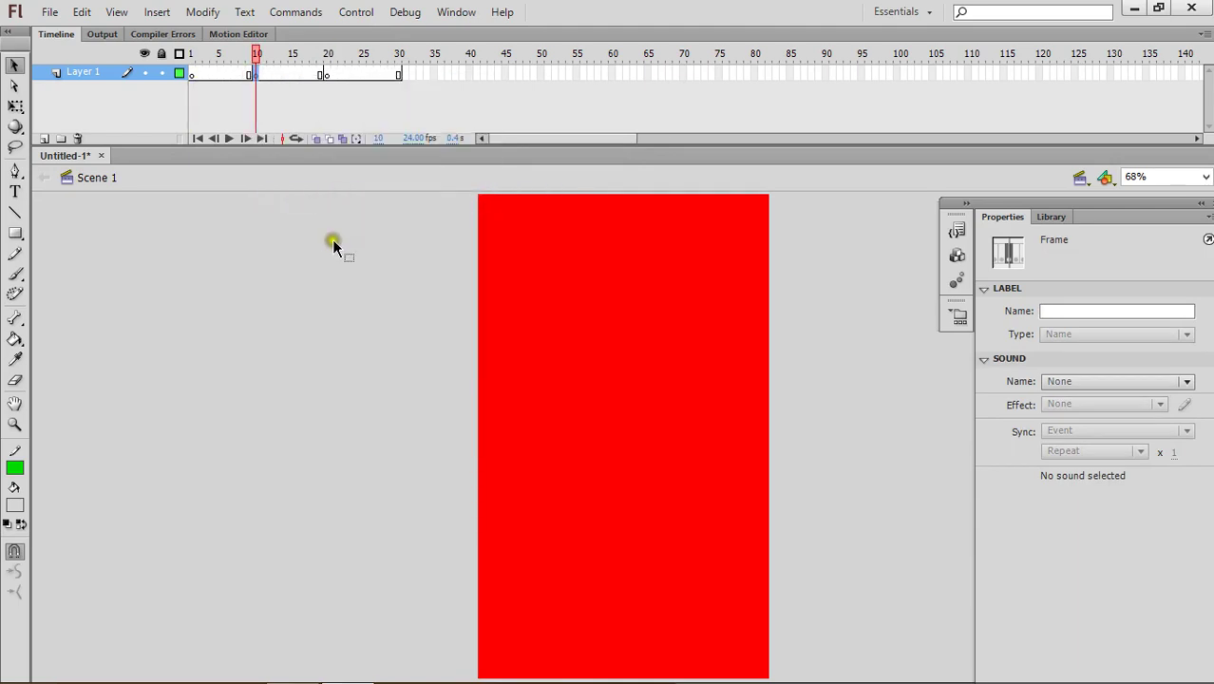
pyautogui.click(332, 240)
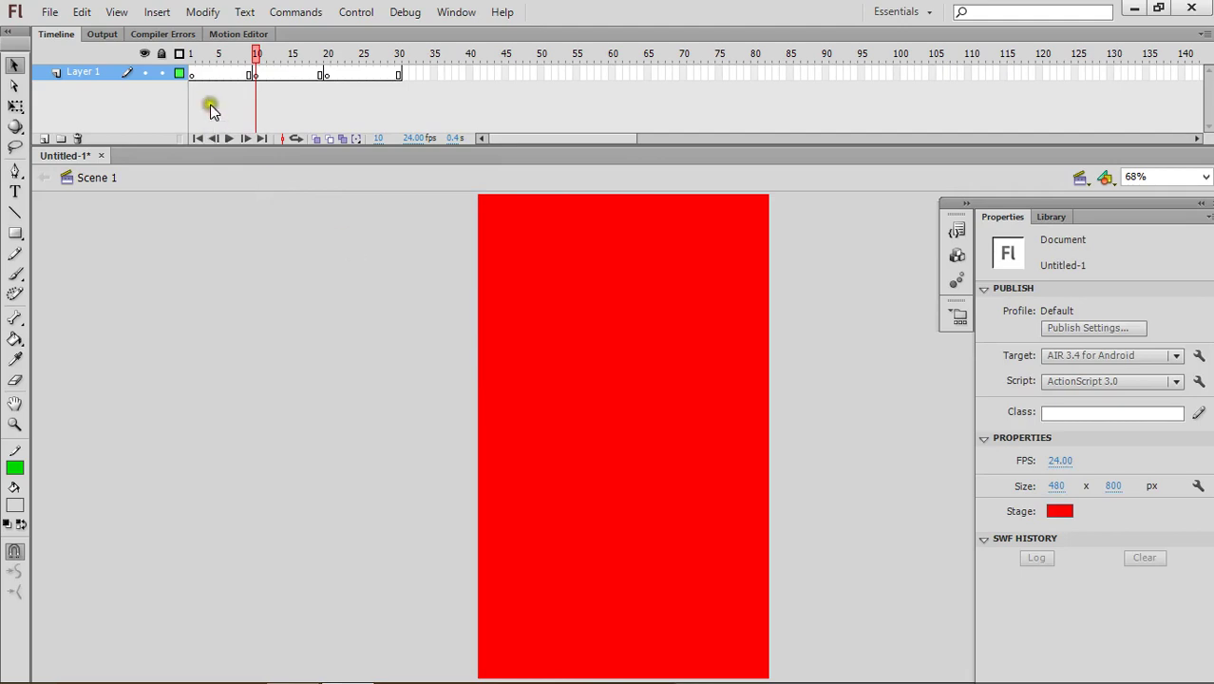
# - Rename Layer 1 to Home and add a new layer above it named Banner
pyautogui.doubleClick(95, 76)
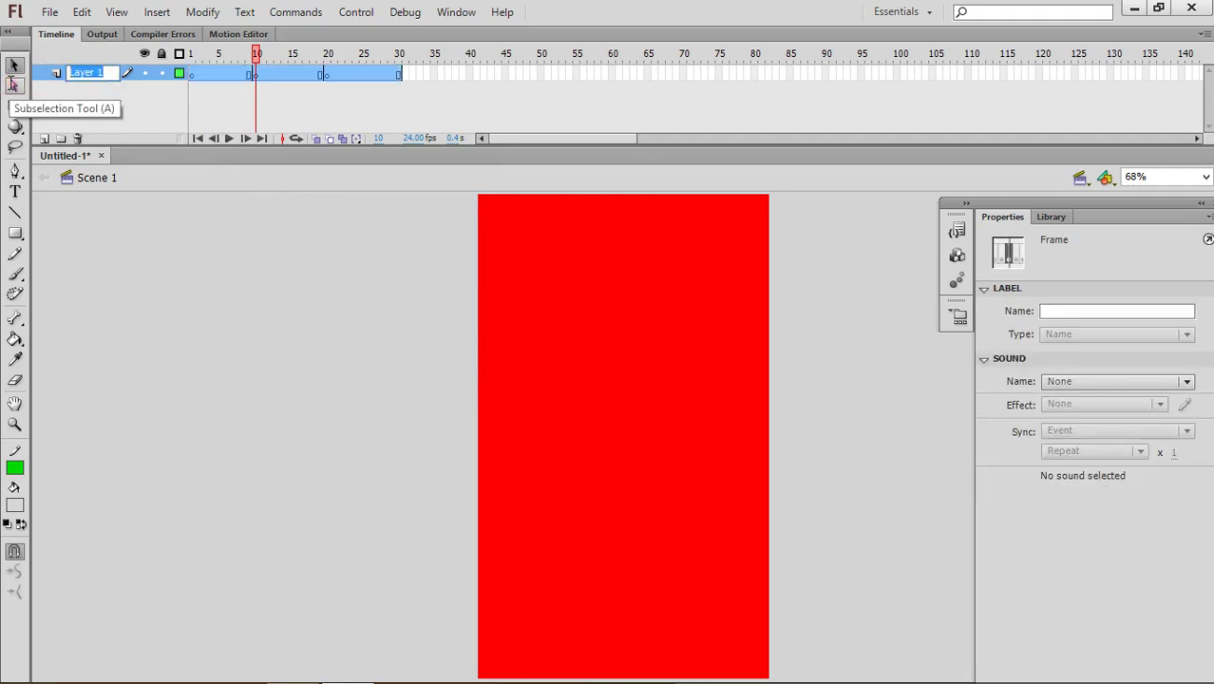
pyautogui.write('Home')
pyautogui.click(98, 88)
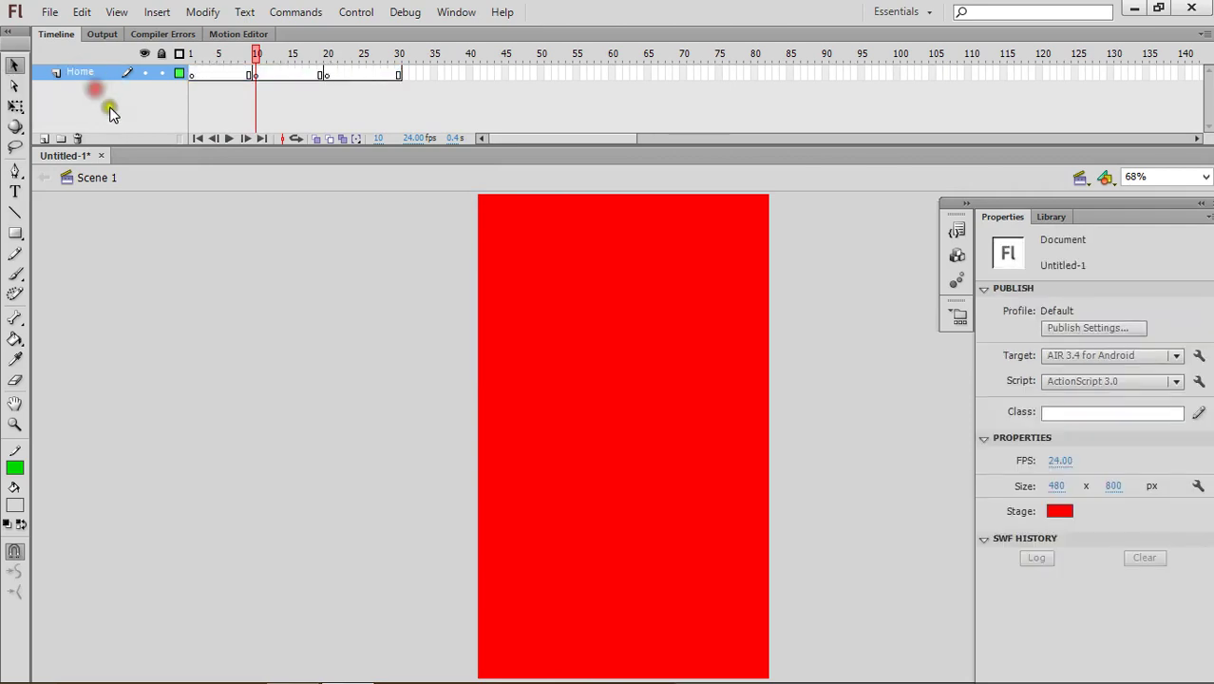
pyautogui.click(46, 137)
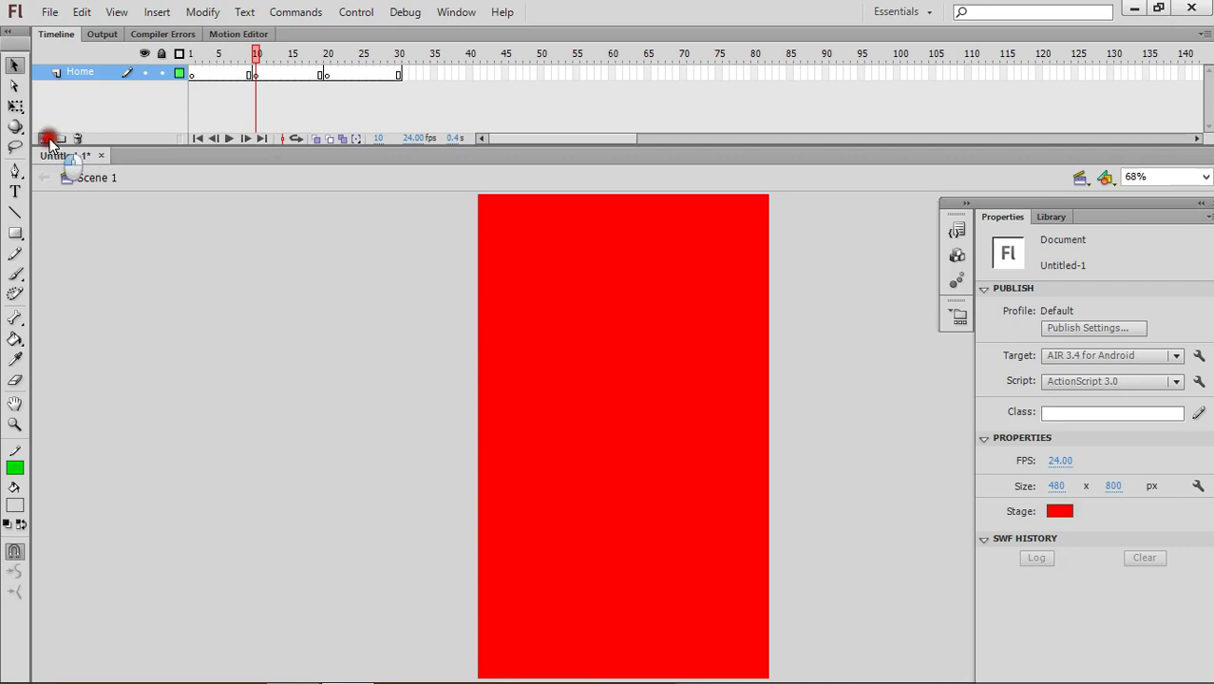
pyautogui.click(79, 74)
pyautogui.doubleClick(78, 74)
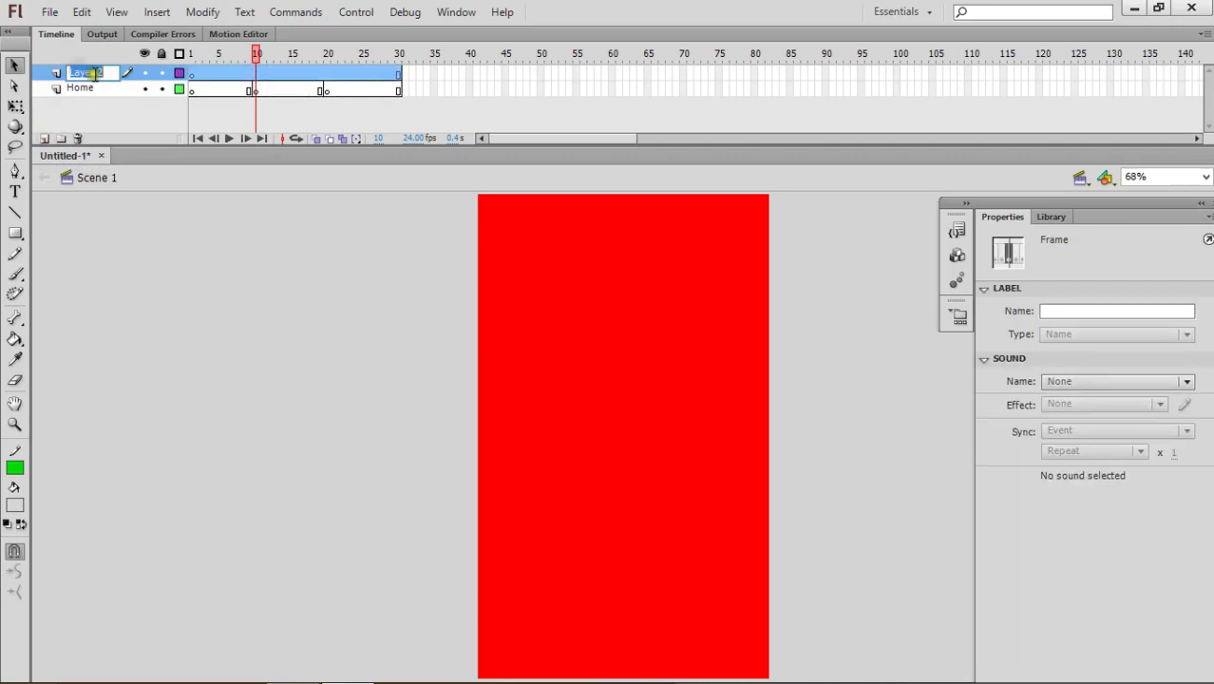
pyautogui.write('Banner')
pyautogui.click(134, 112)
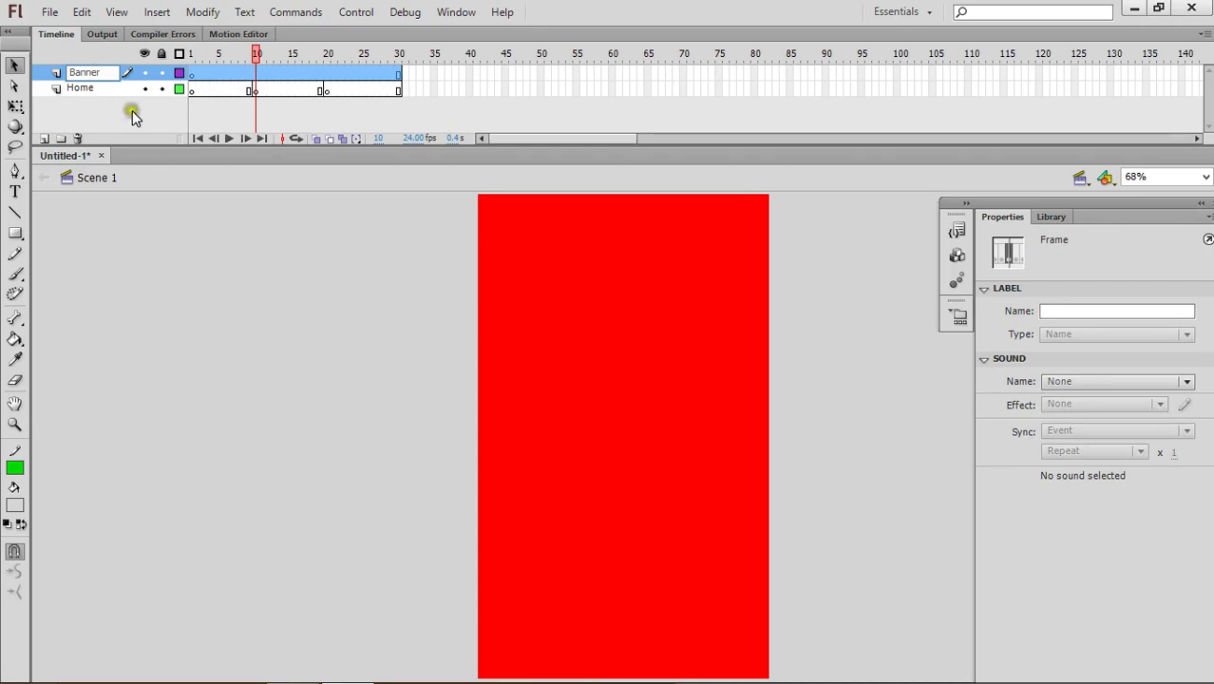
pyautogui.click(181, 222)
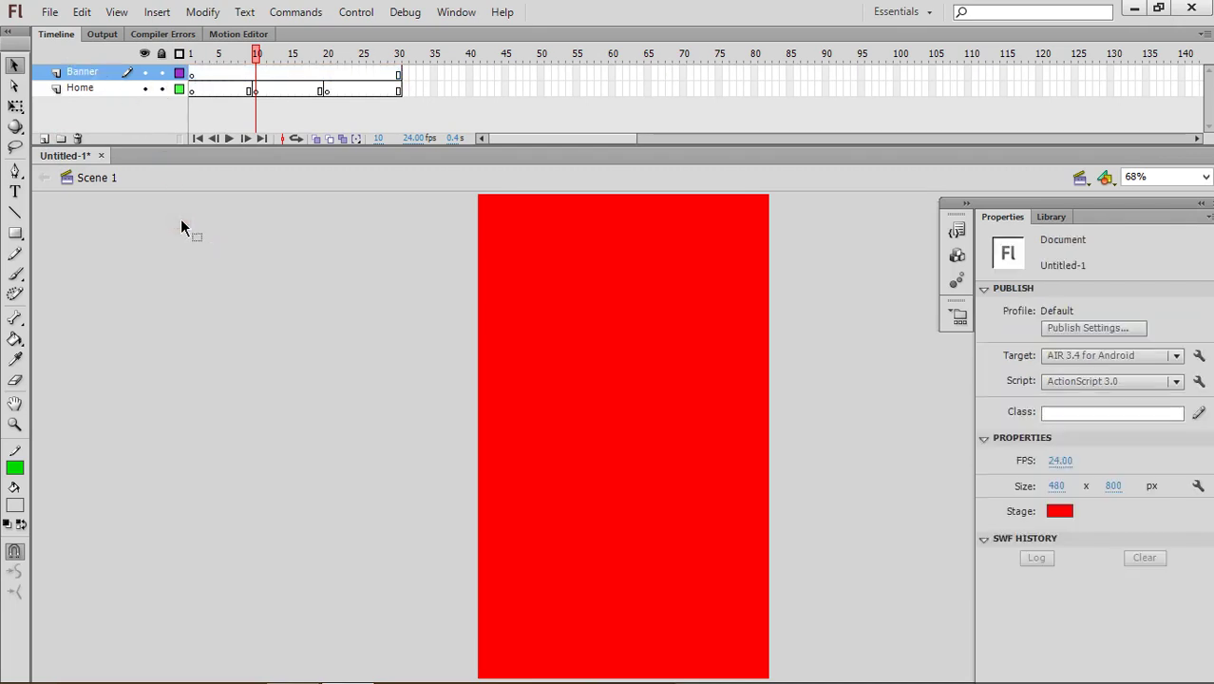
# - Import Untitled.jpg from the Desktop into the library
pyautogui.click(175, 75)
pyautogui.click(48, 12)
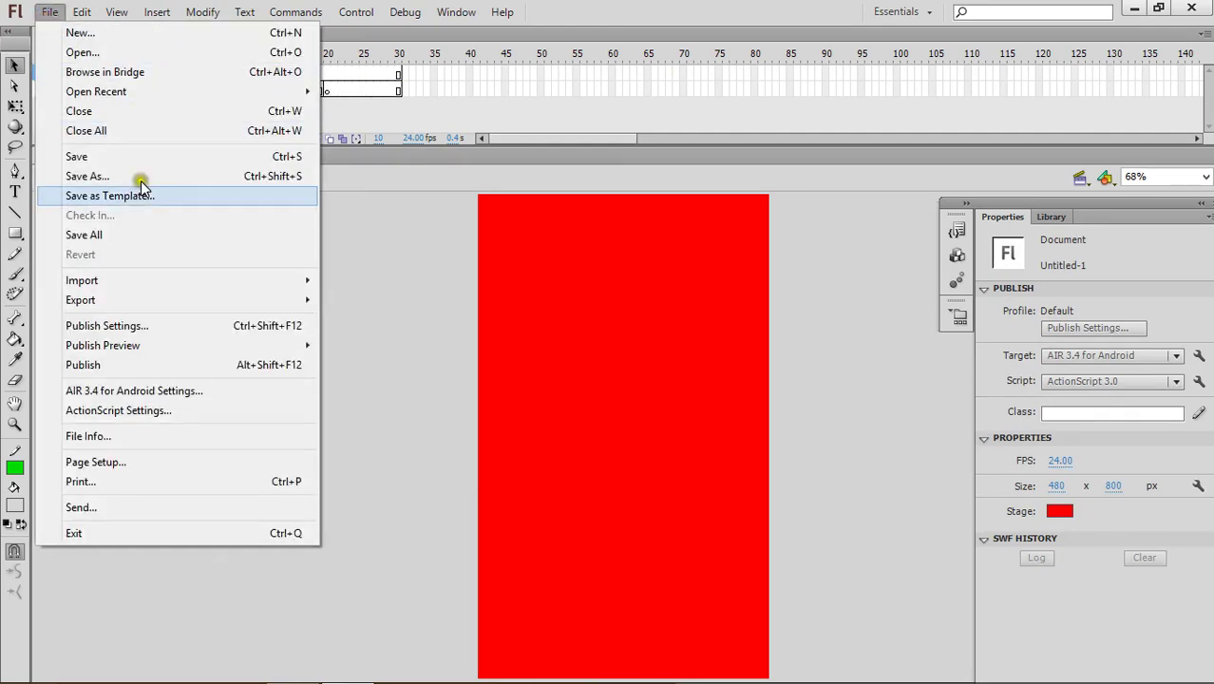
pyautogui.moveTo(317, 284)
pyautogui.click(367, 298)
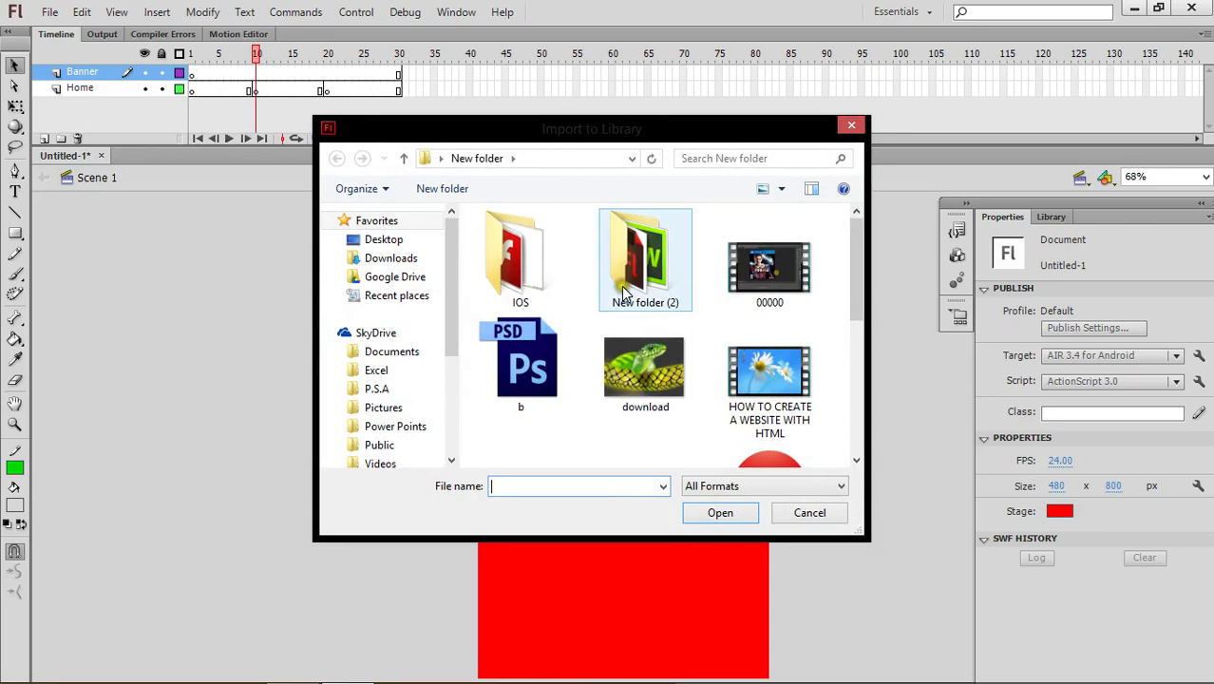
pyautogui.click(378, 239)
pyautogui.moveTo(866, 302); pyautogui.dragTo(854, 407)
pyautogui.doubleClick(629, 404)
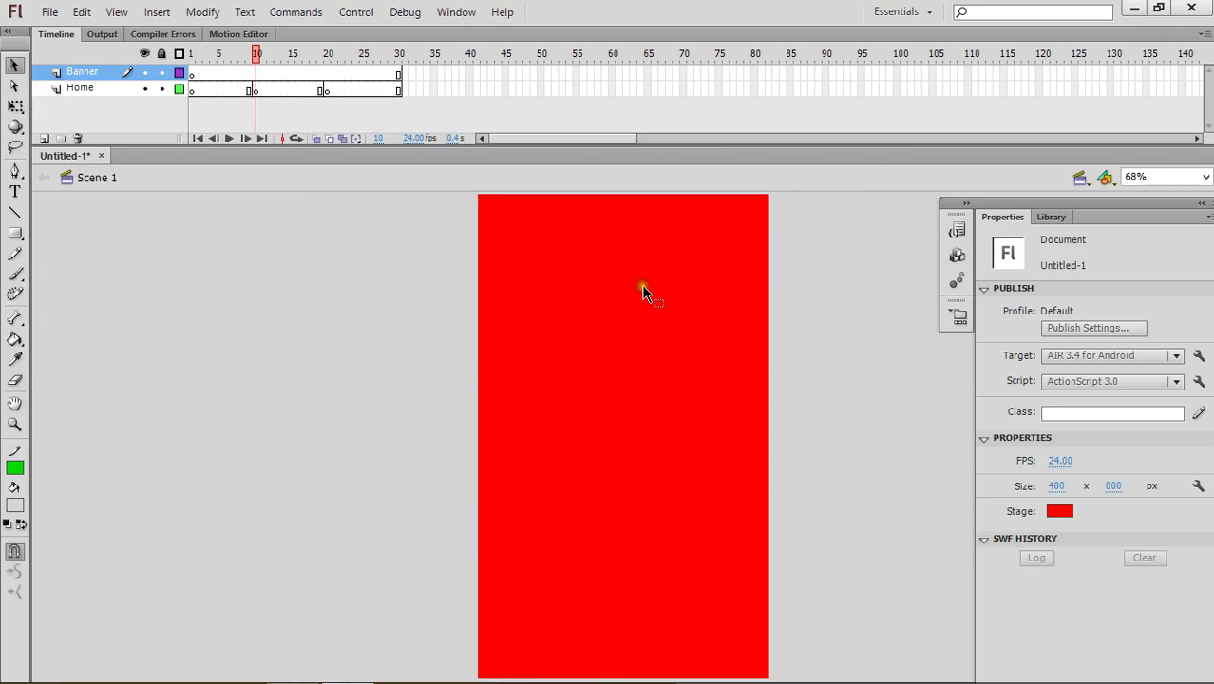
pyautogui.click(1052, 217)
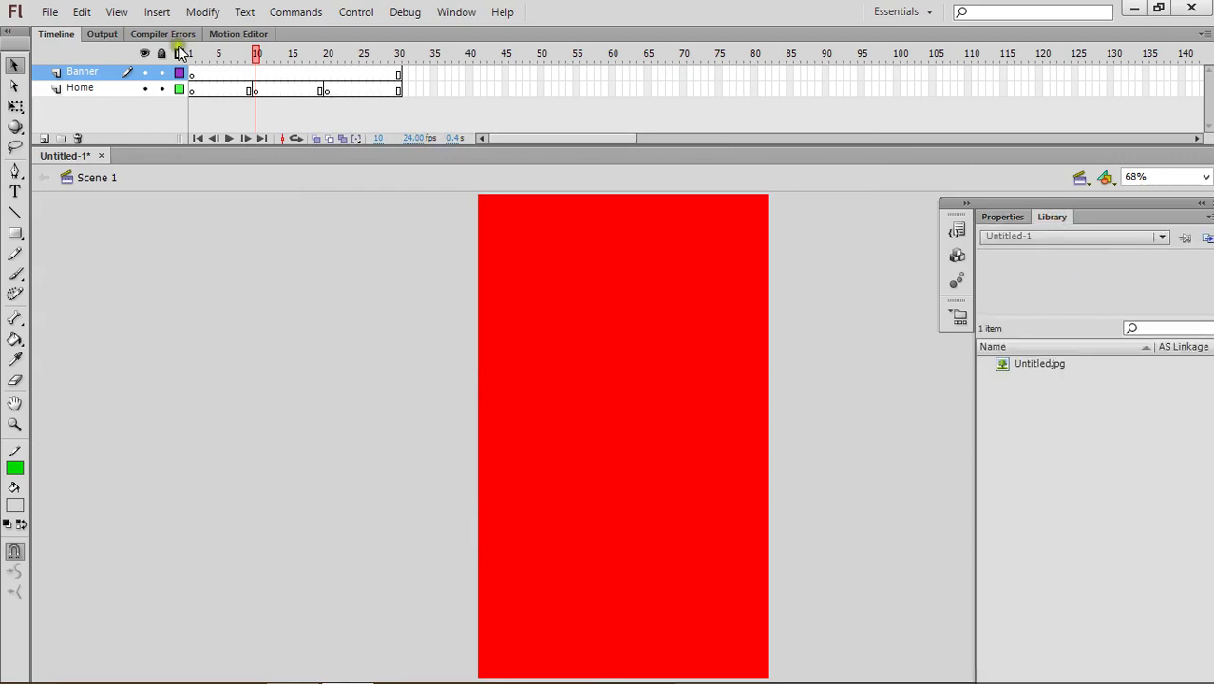
# - Place the TECH GUY 21 banner on the Banner layer and resize it to the stage width
pyautogui.click(61, 74)
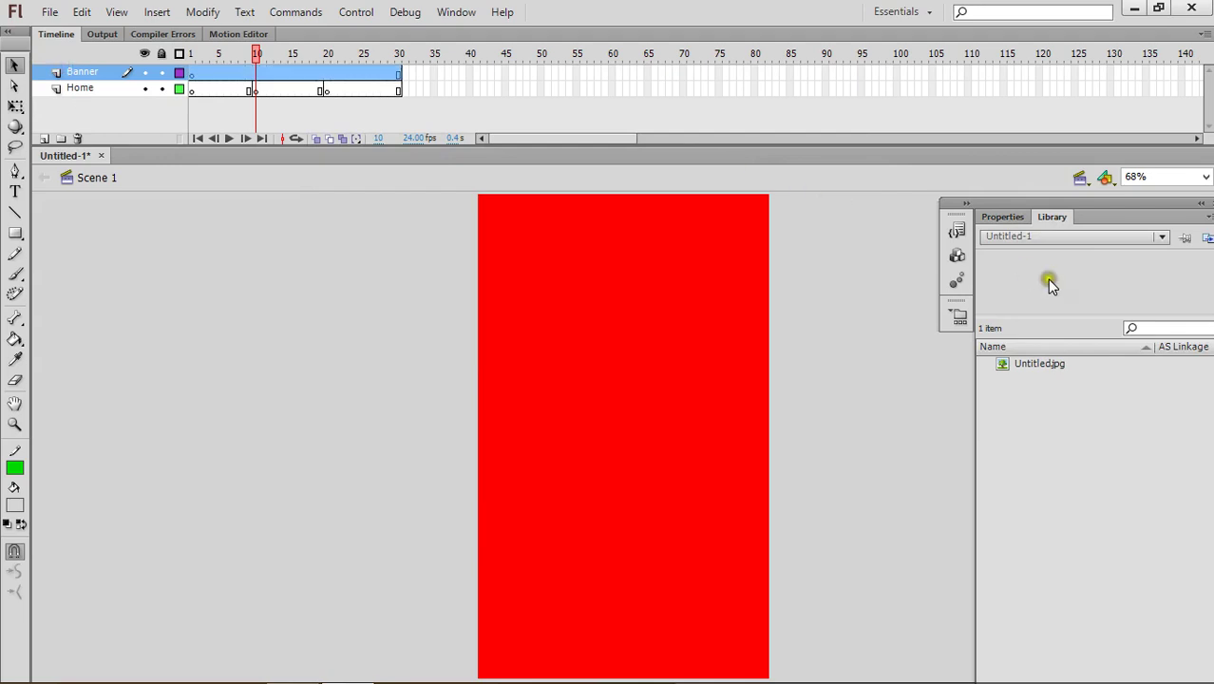
pyautogui.moveTo(1027, 360); pyautogui.dragTo(631, 234)
pyautogui.moveTo(793, 239); pyautogui.dragTo(796, 242)
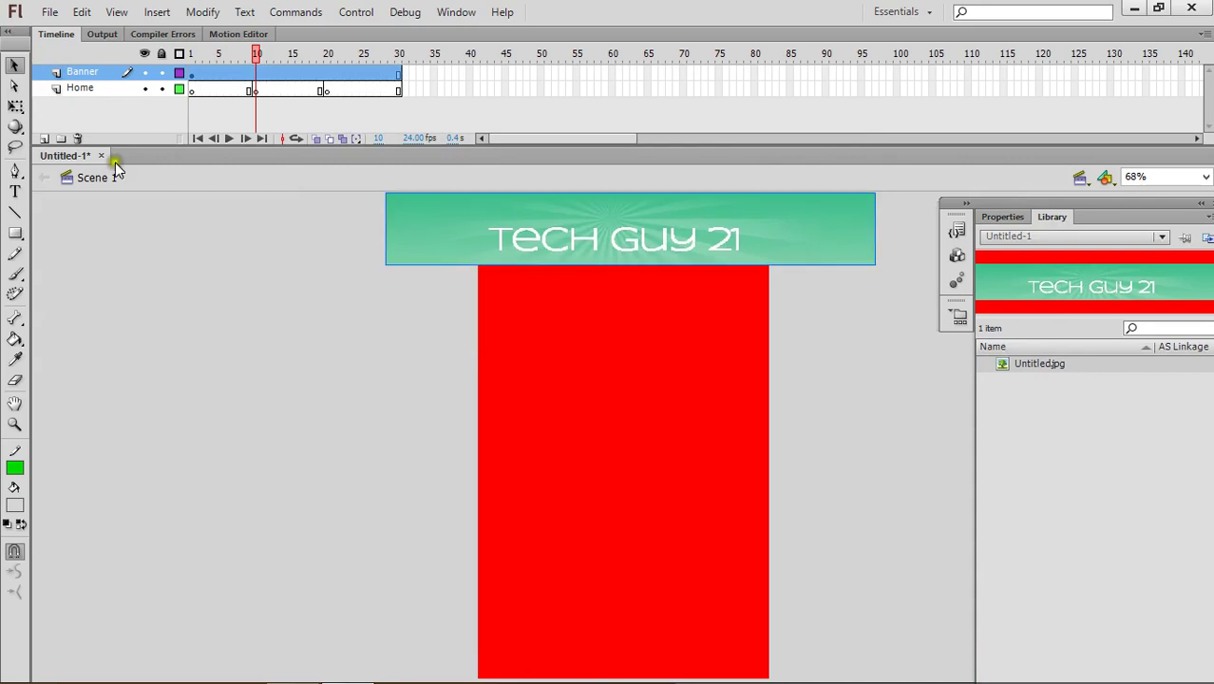
pyautogui.click(14, 105)
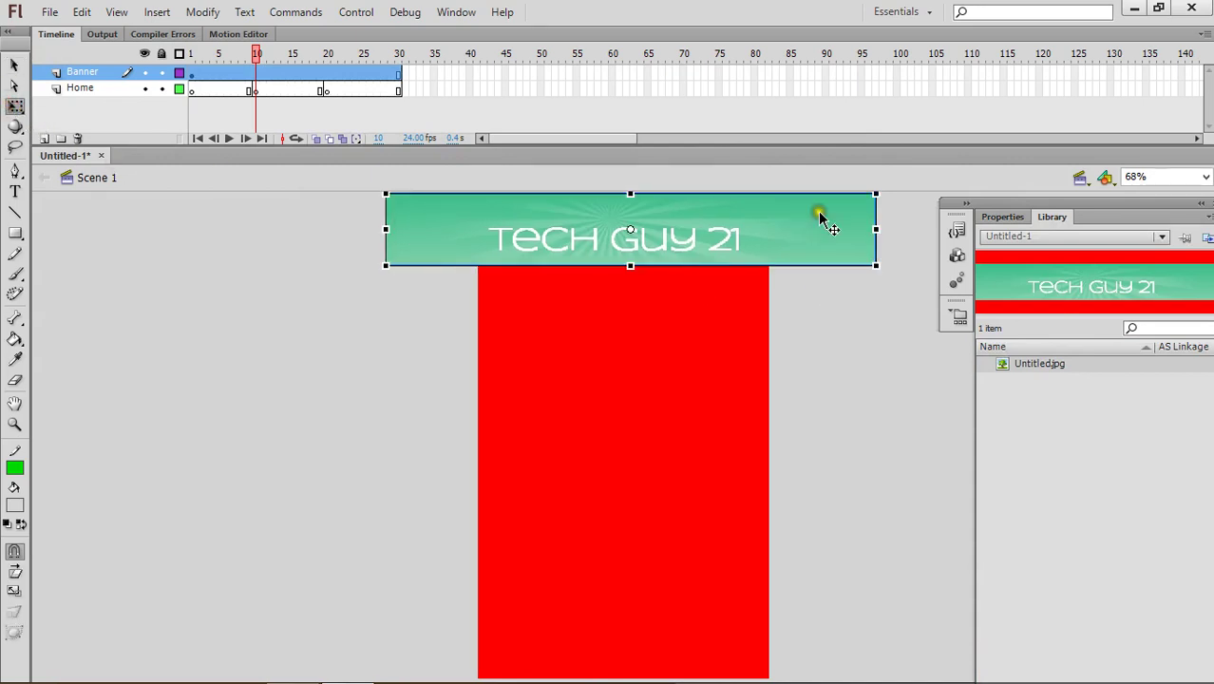
pyautogui.moveTo(876, 229); pyautogui.dragTo(726, 253)
pyautogui.click(822, 301)
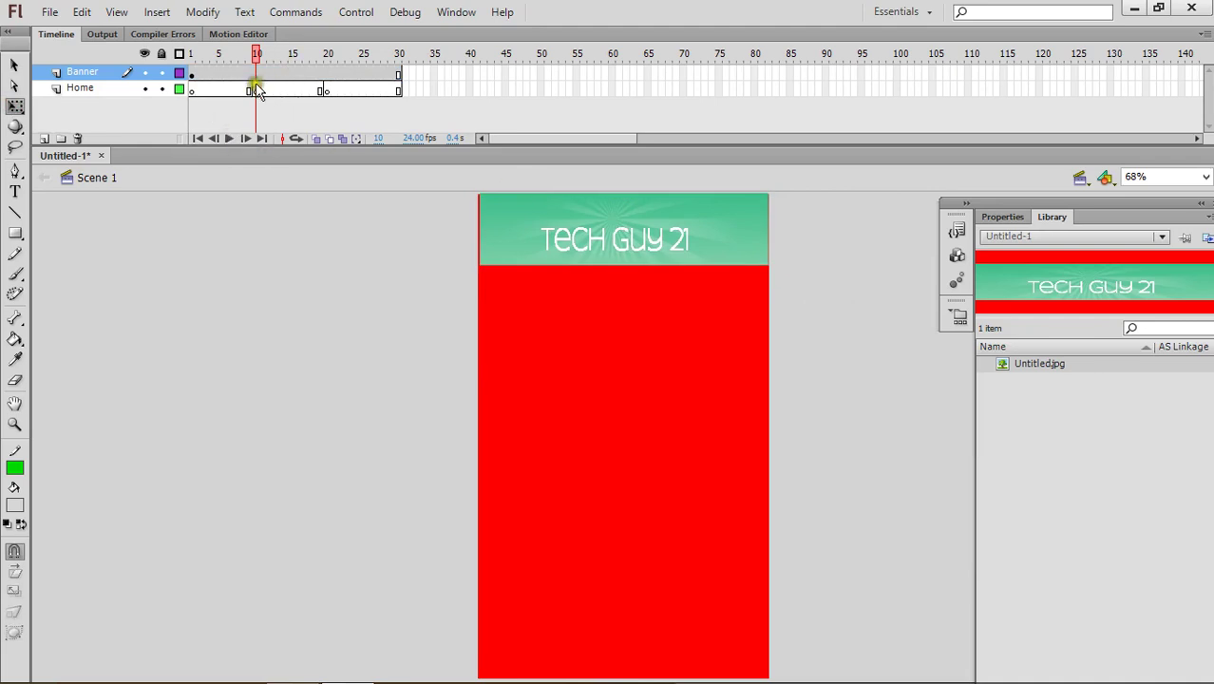
# - Scrub through the Home layer's frames, then select all its frames
pyautogui.moveTo(328, 92); pyautogui.dragTo(290, 92)
pyautogui.click(224, 92)
pyautogui.click(322, 91)
pyautogui.click(264, 91)
pyautogui.click(208, 92)
pyautogui.click(87, 92)
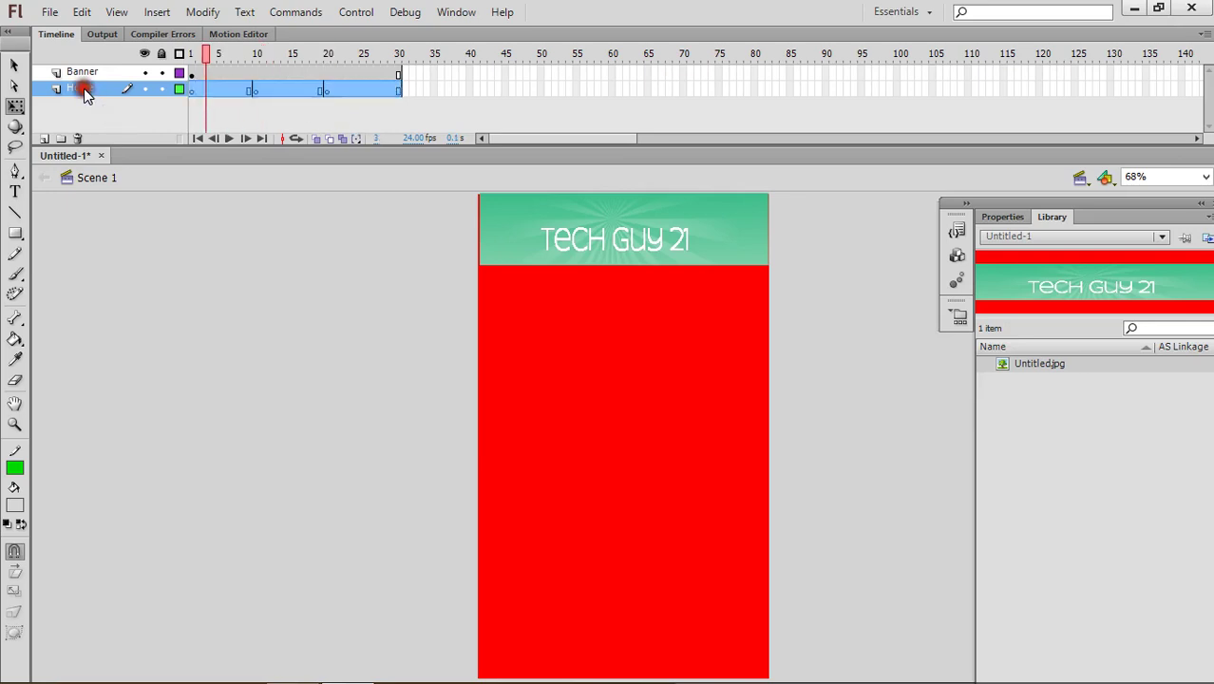
# - Shift the Home layer's keyframes along the timeline and rename the layer Pages
pyautogui.click(194, 89)
pyautogui.moveTo(208, 92)
pyautogui.mouseDown()
pyautogui.moveTo(306, 88)
pyautogui.moveTo(224, 78)
pyautogui.moveTo(224, 94)
pyautogui.mouseUp()
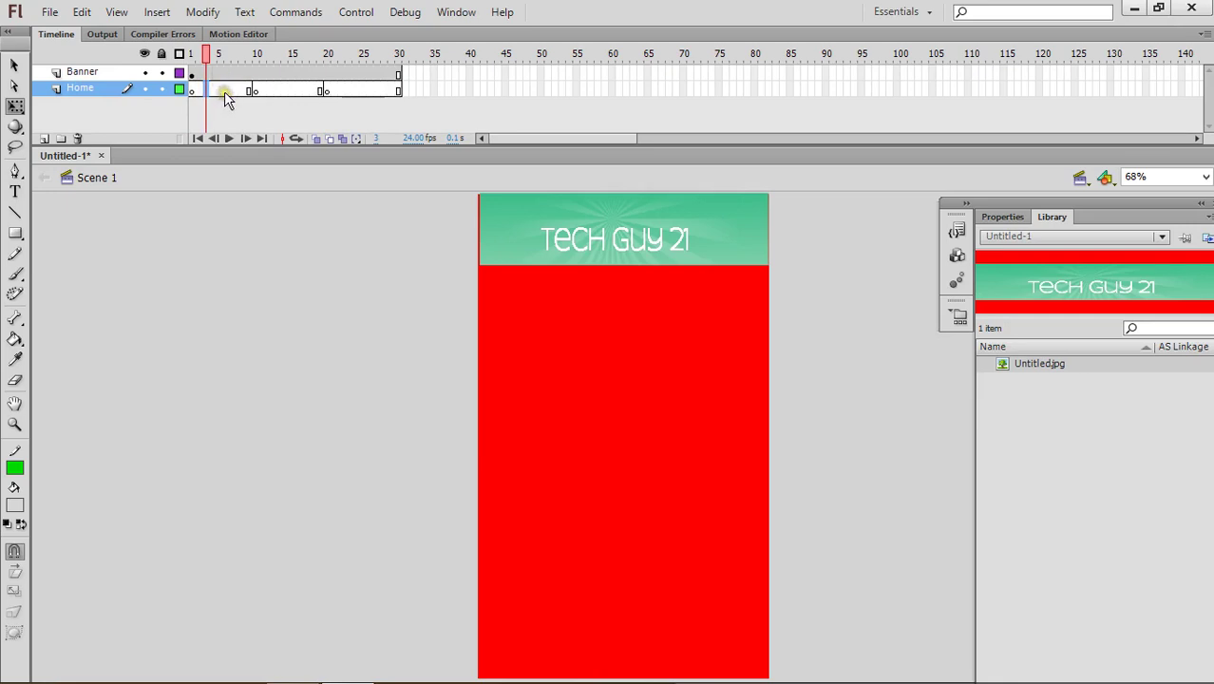
pyautogui.doubleClick(82, 89)
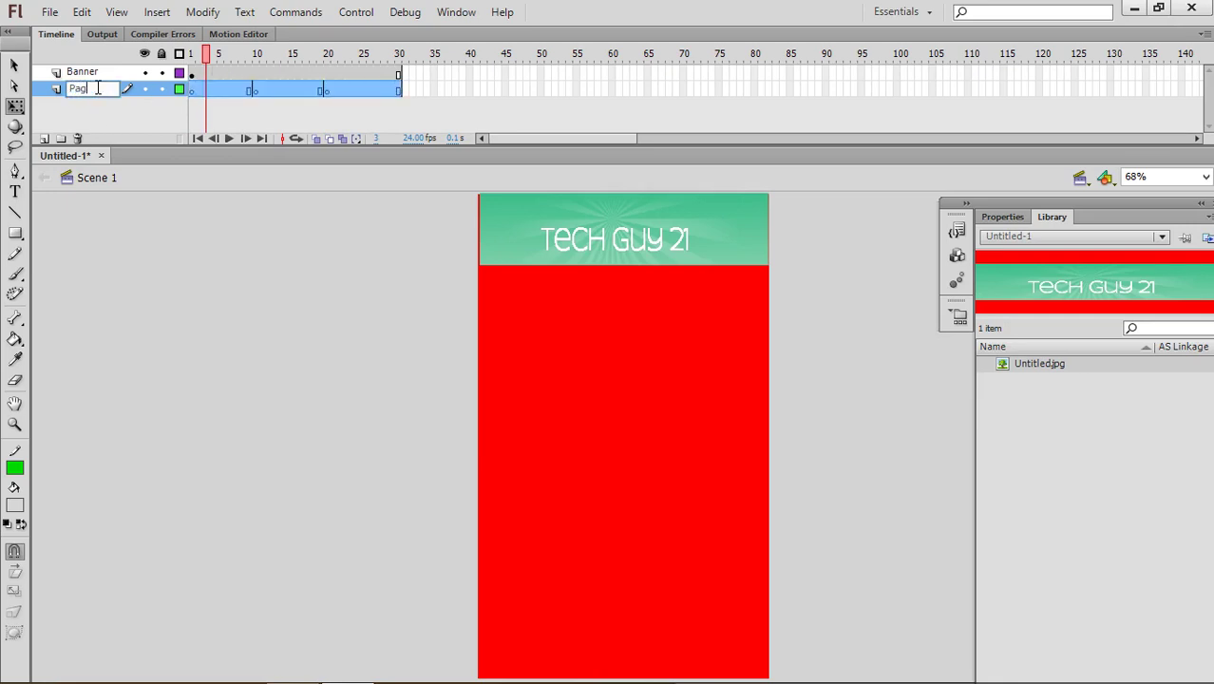
pyautogui.click(100, 102)
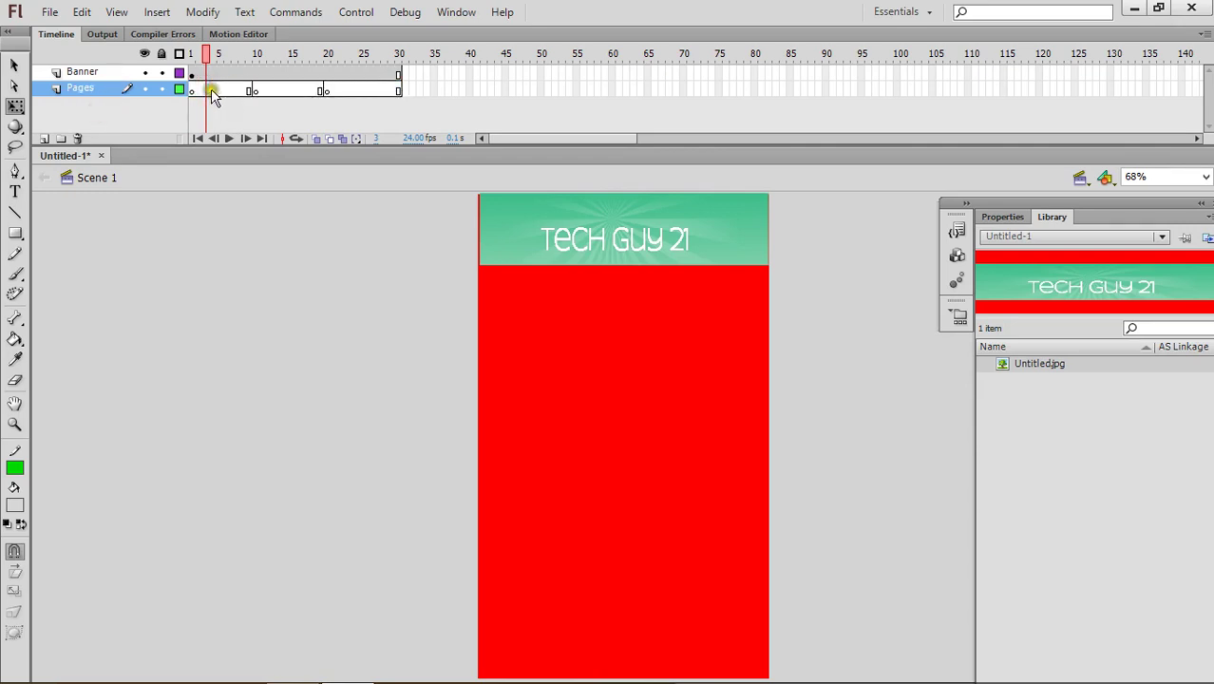
# - Label the first keyframe of the Pages layer 'Home'
pyautogui.click(264, 90)
pyautogui.click(356, 91)
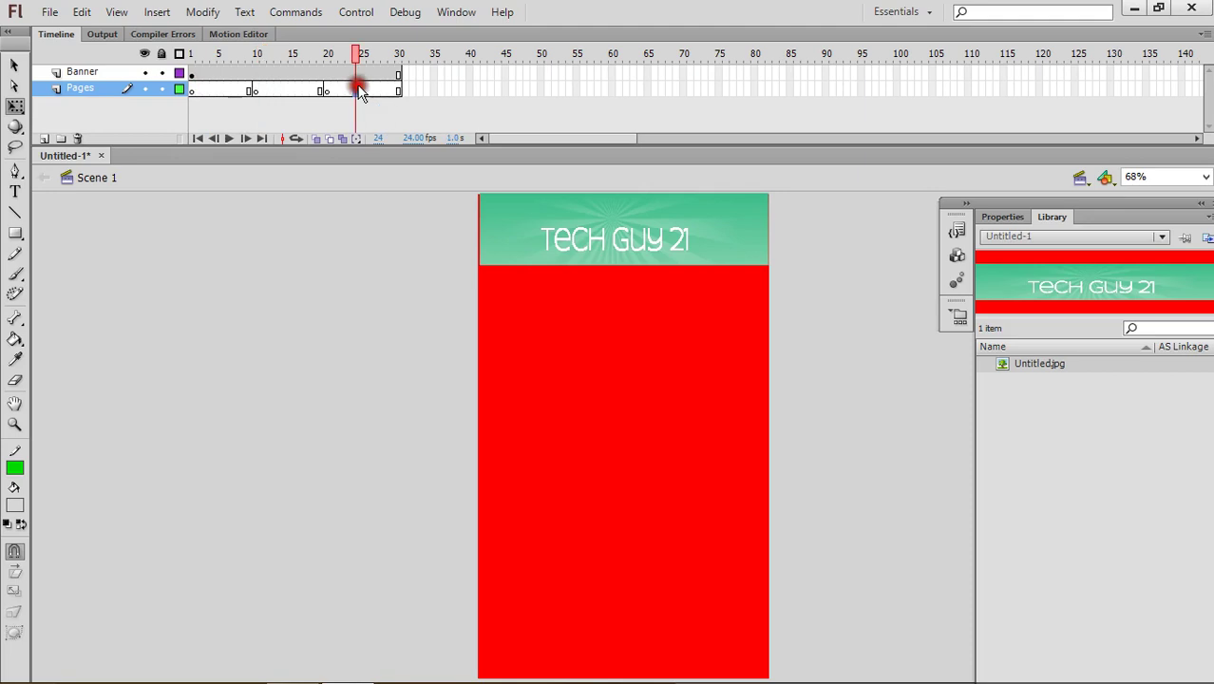
pyautogui.click(228, 90)
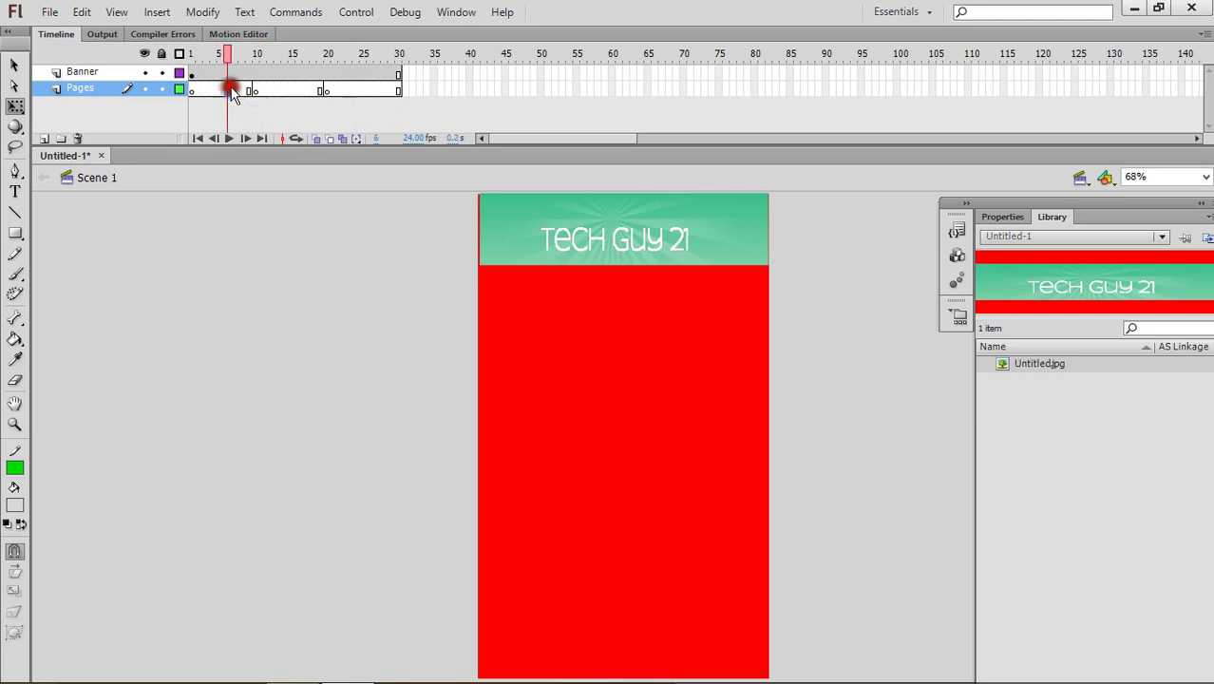
pyautogui.click(1002, 217)
pyautogui.click(1055, 310)
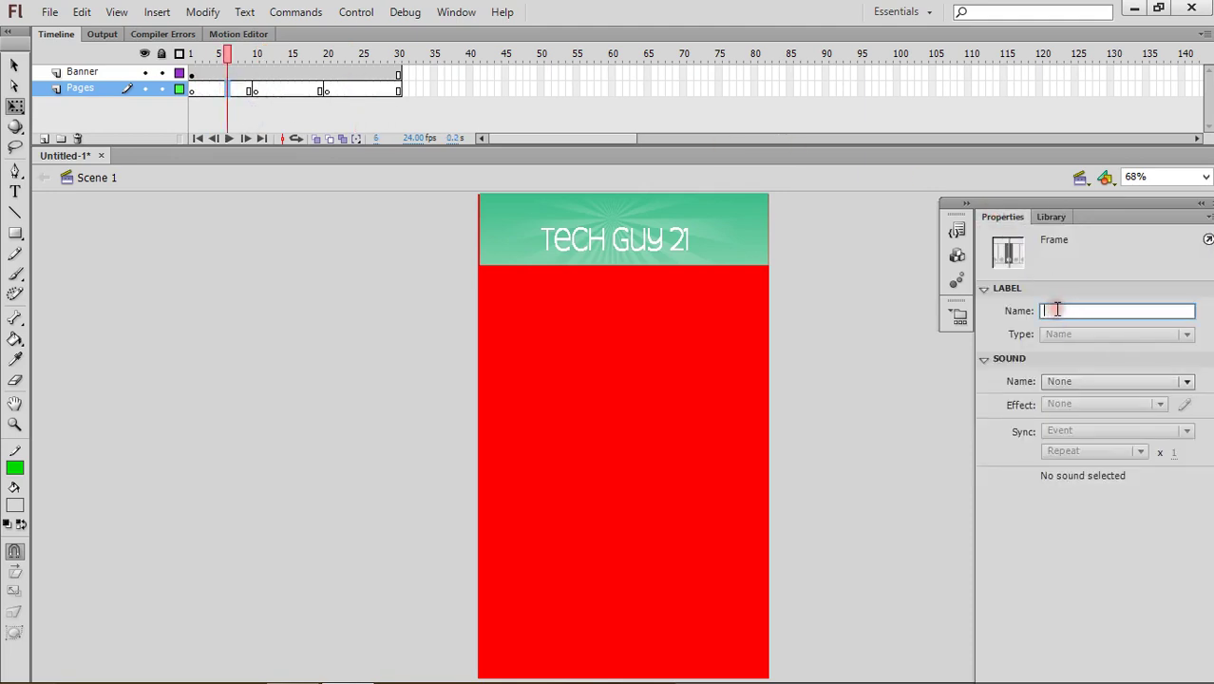
pyautogui.write('Home')
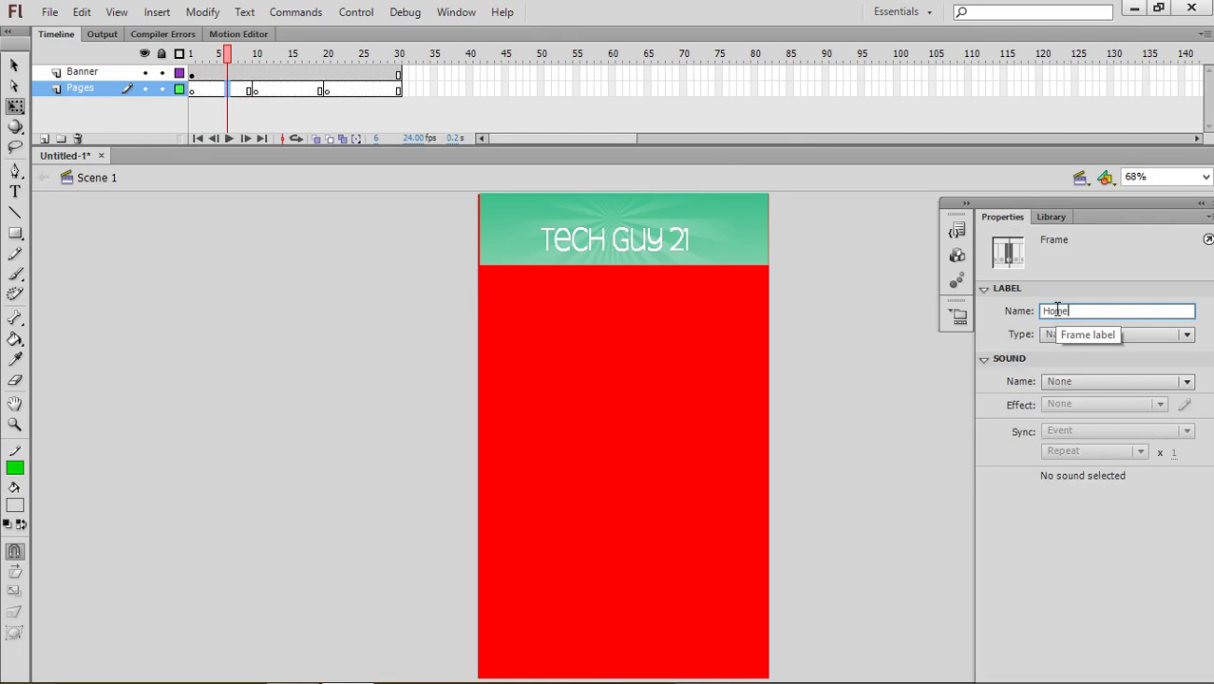
pyautogui.click(464, 304)
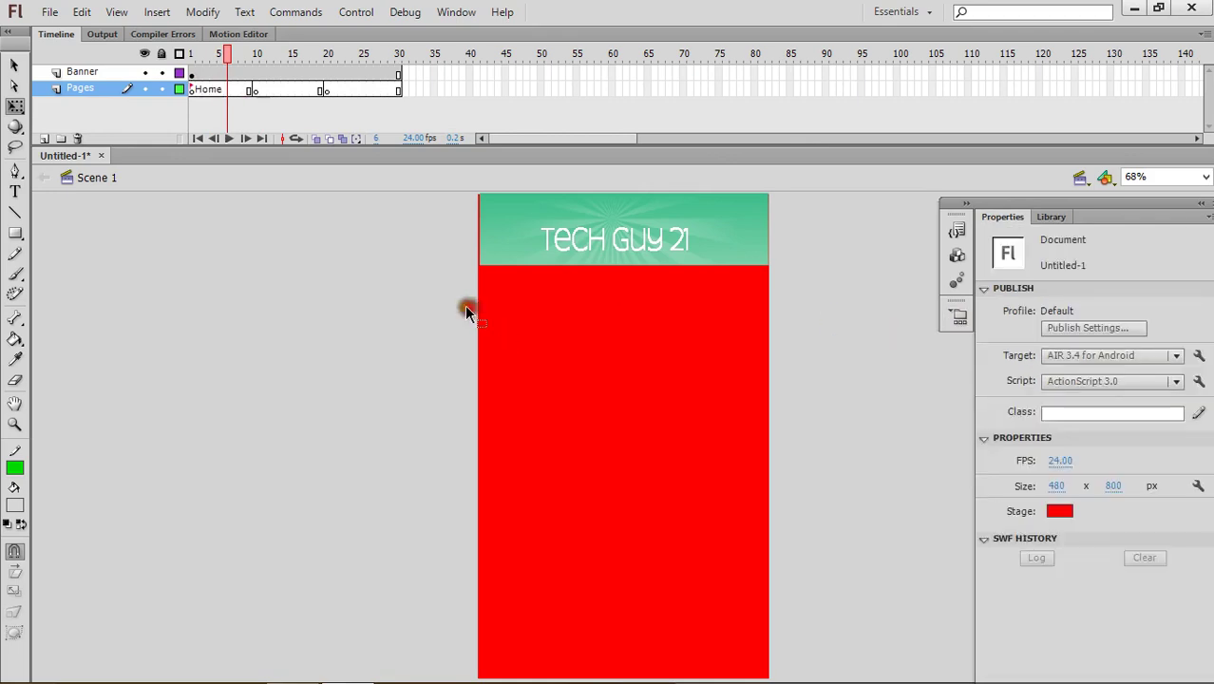
# - Label frame 12 'Page 1' and frame 22 'Page 2'
pyautogui.click(273, 90)
pyautogui.click(1072, 311)
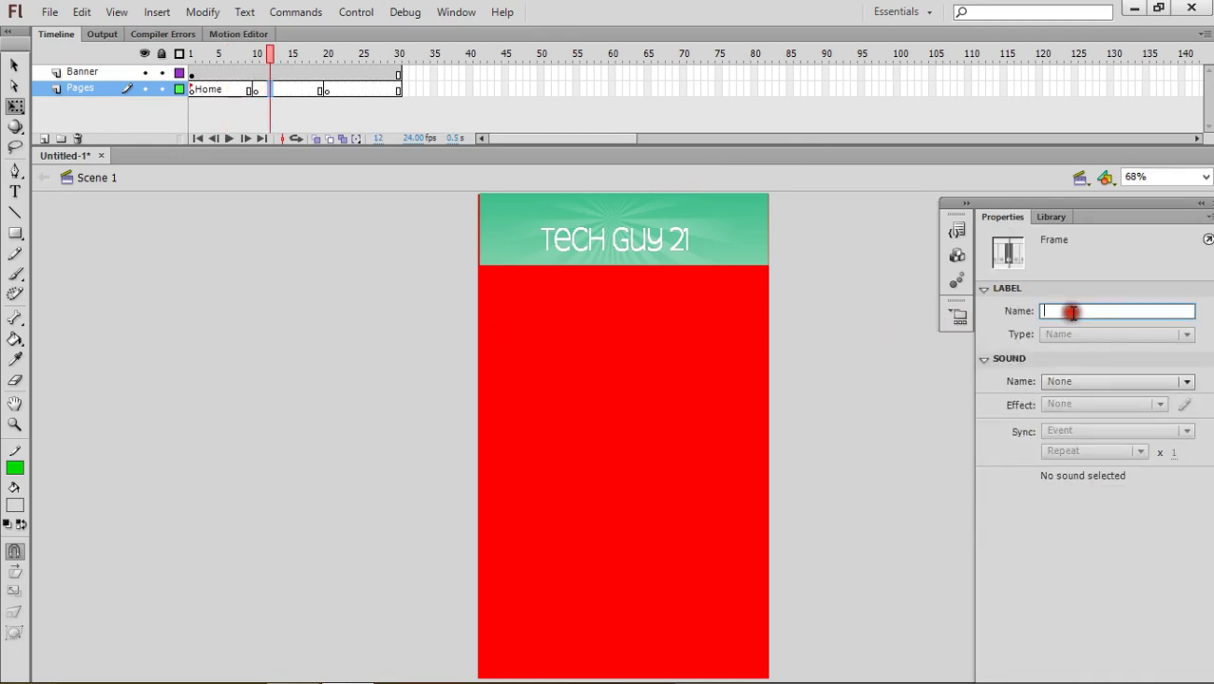
pyautogui.write('Page 1')
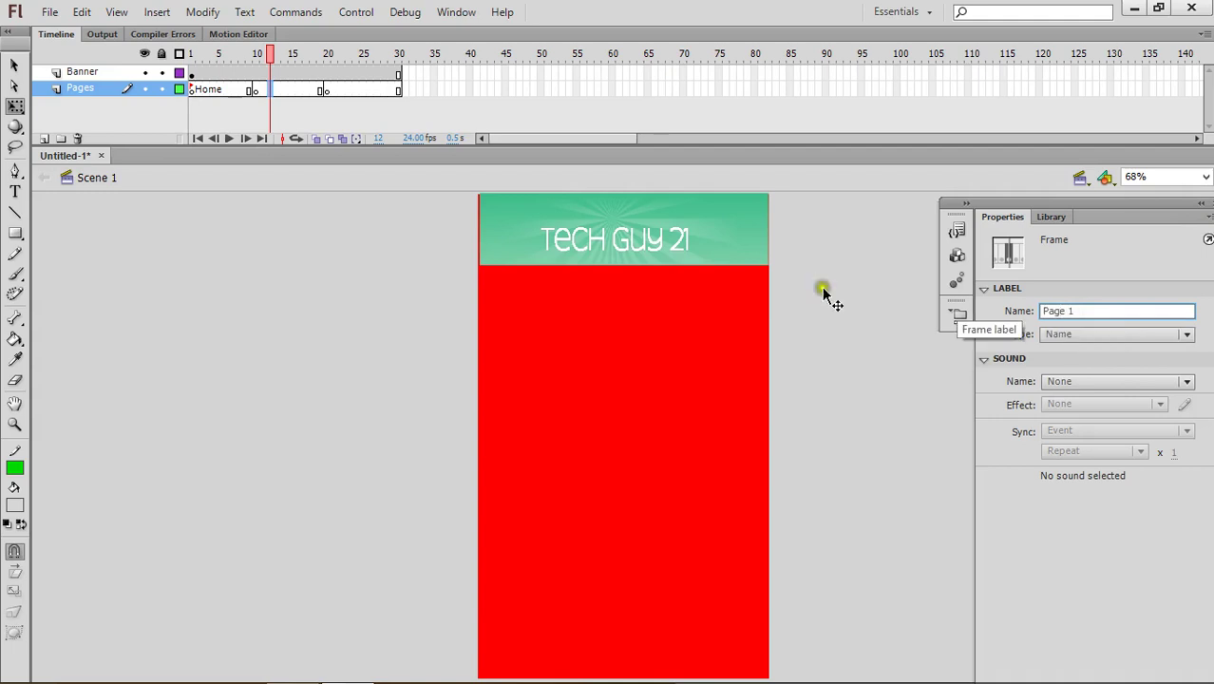
pyautogui.click(339, 91)
pyautogui.click(1114, 311)
pyautogui.write('Page')
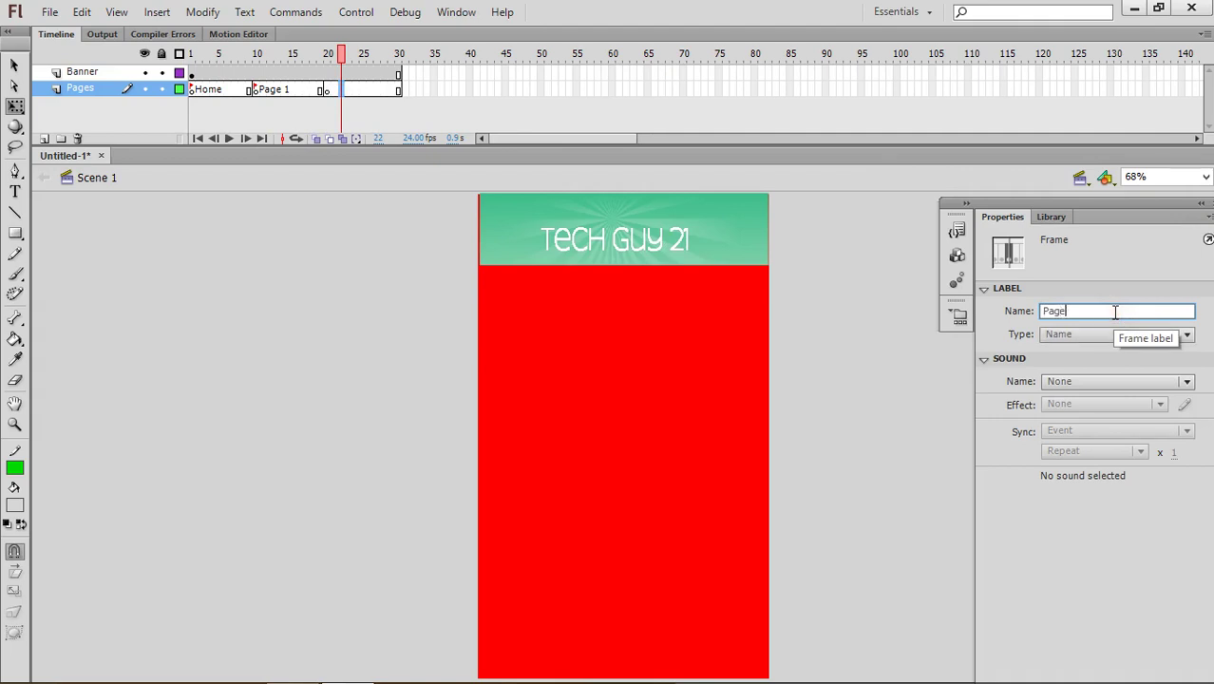
pyautogui.write(' 1')
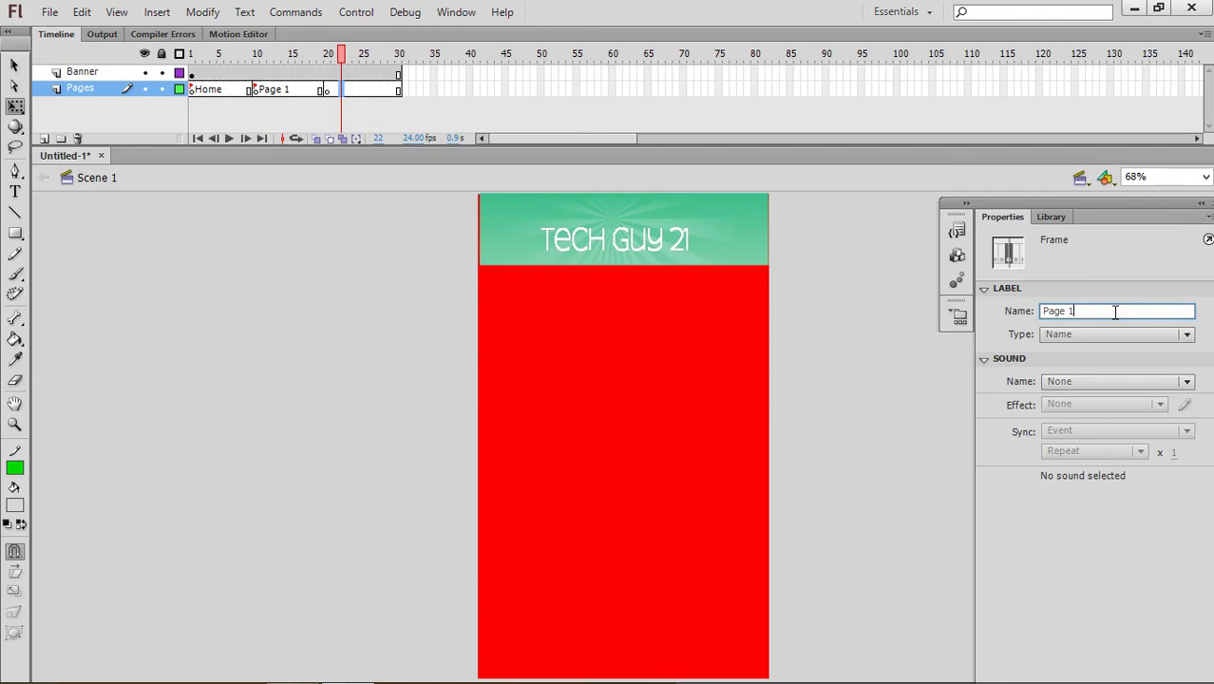
pyautogui.click(875, 306)
pyautogui.click(195, 90)
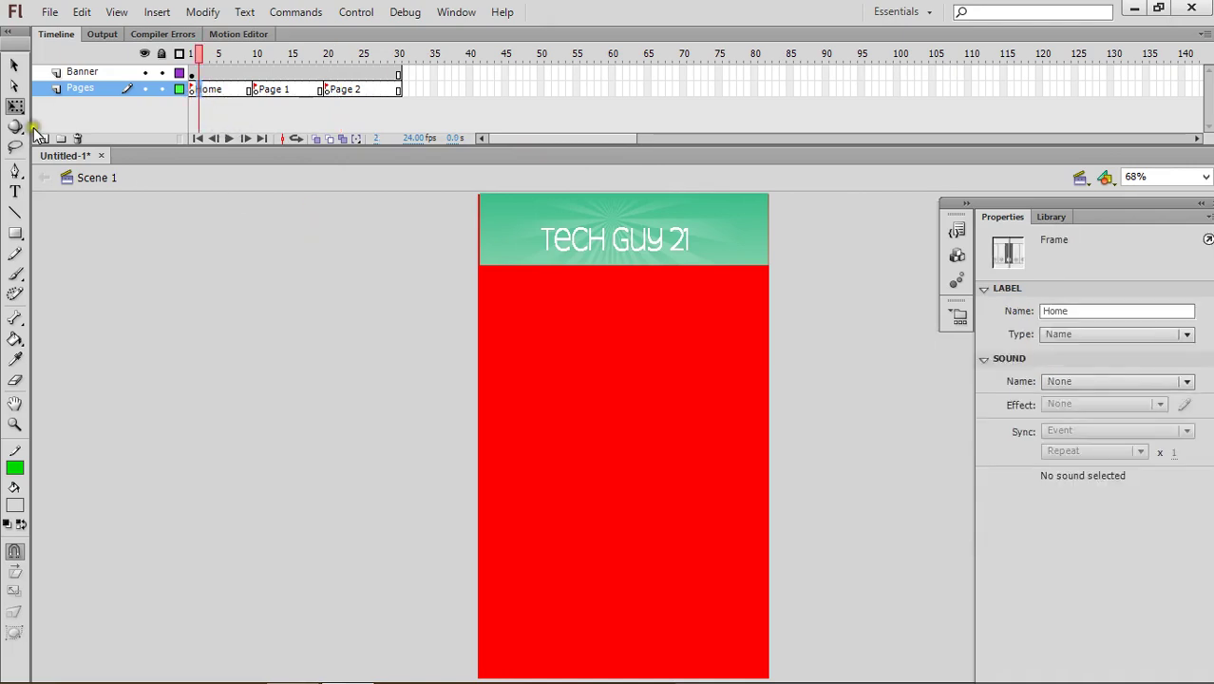
# - Add a text box below the banner reading 'Welcome' and 'i am testing Adobe'
pyautogui.click(15, 191)
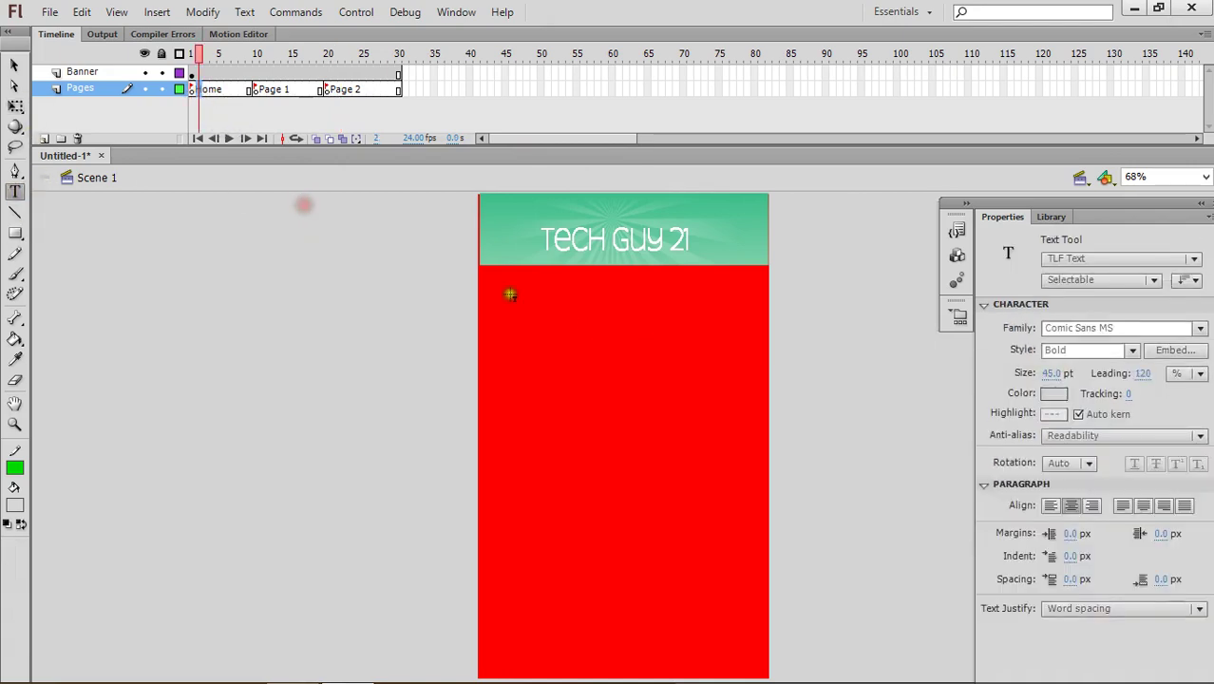
pyautogui.moveTo(494, 280); pyautogui.dragTo(733, 284)
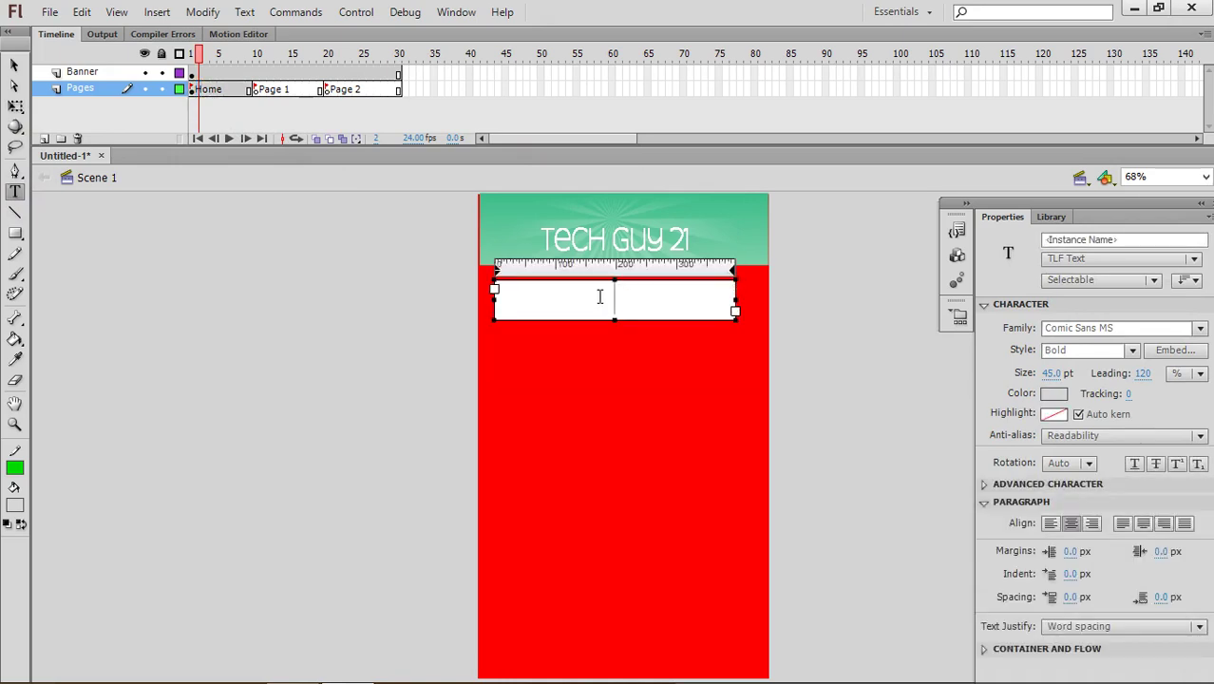
pyautogui.write('W')
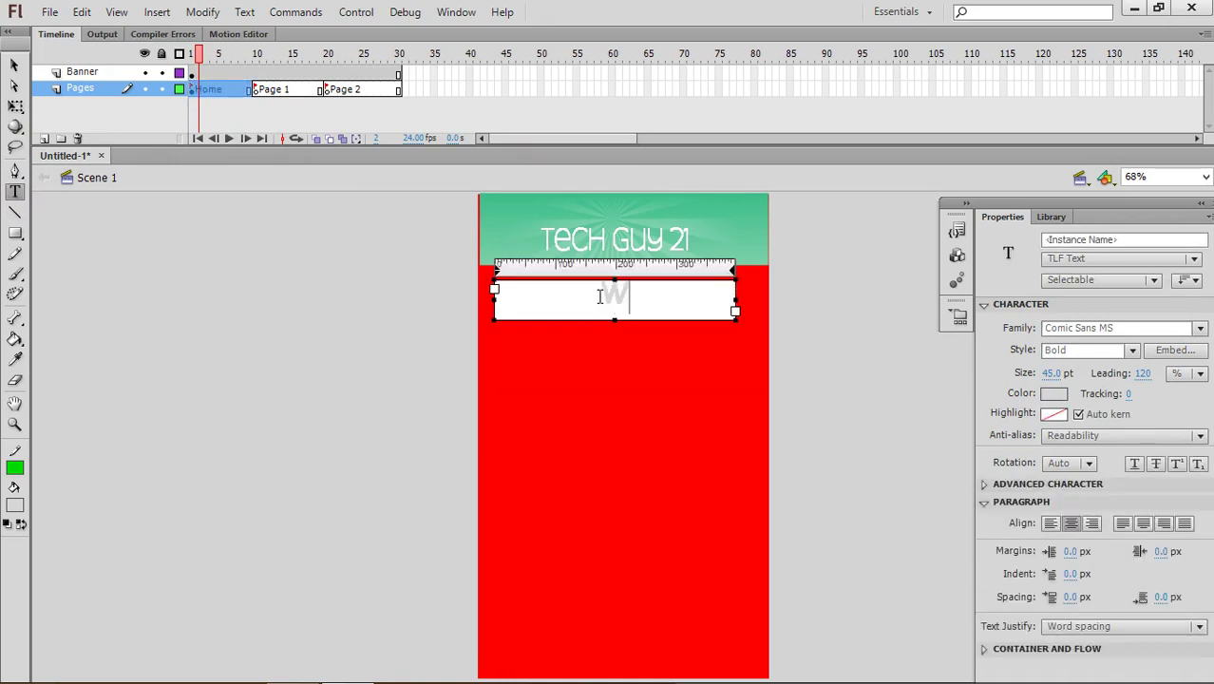
pyautogui.write('elcome')
pyautogui.press('Return')
pyautogui.press('BackSpace')
pyautogui.write('i am testing')
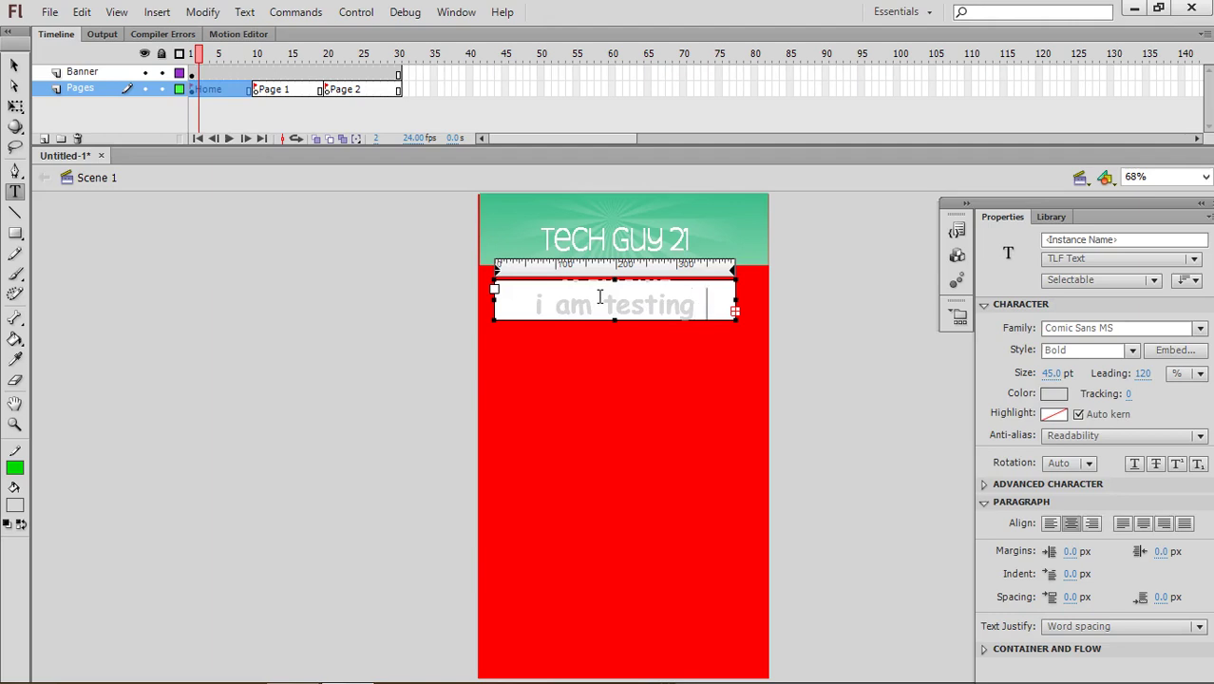
pyautogui.write(' Ad')
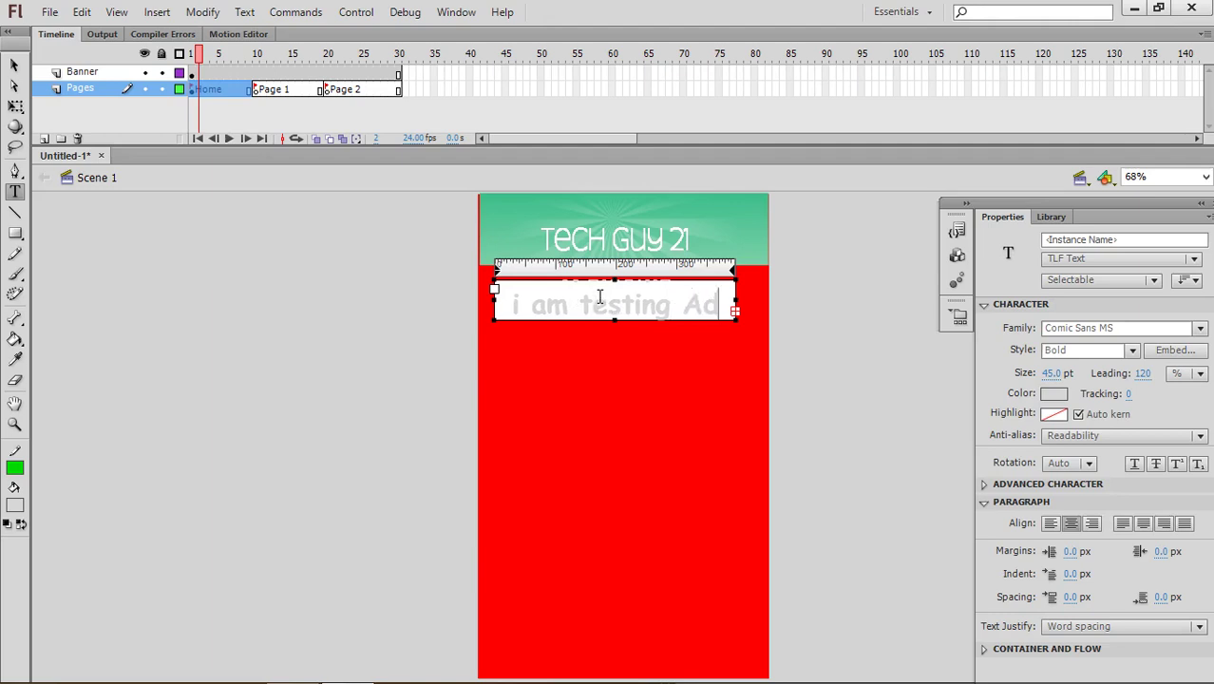
pyautogui.write('obe')
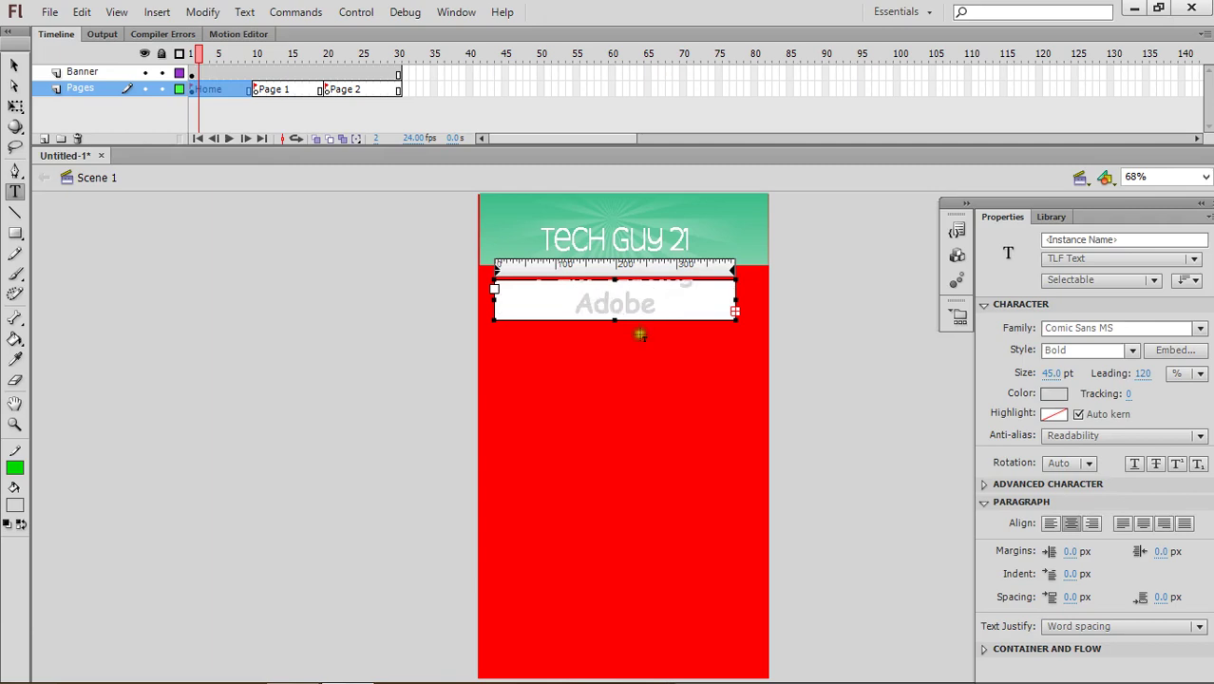
pyautogui.hotkey('ctrl', 'z')
# - Enlarge the text box, set the text to 38 pt, and capitalise 'I am testing Adobe'
pyautogui.click(658, 297)
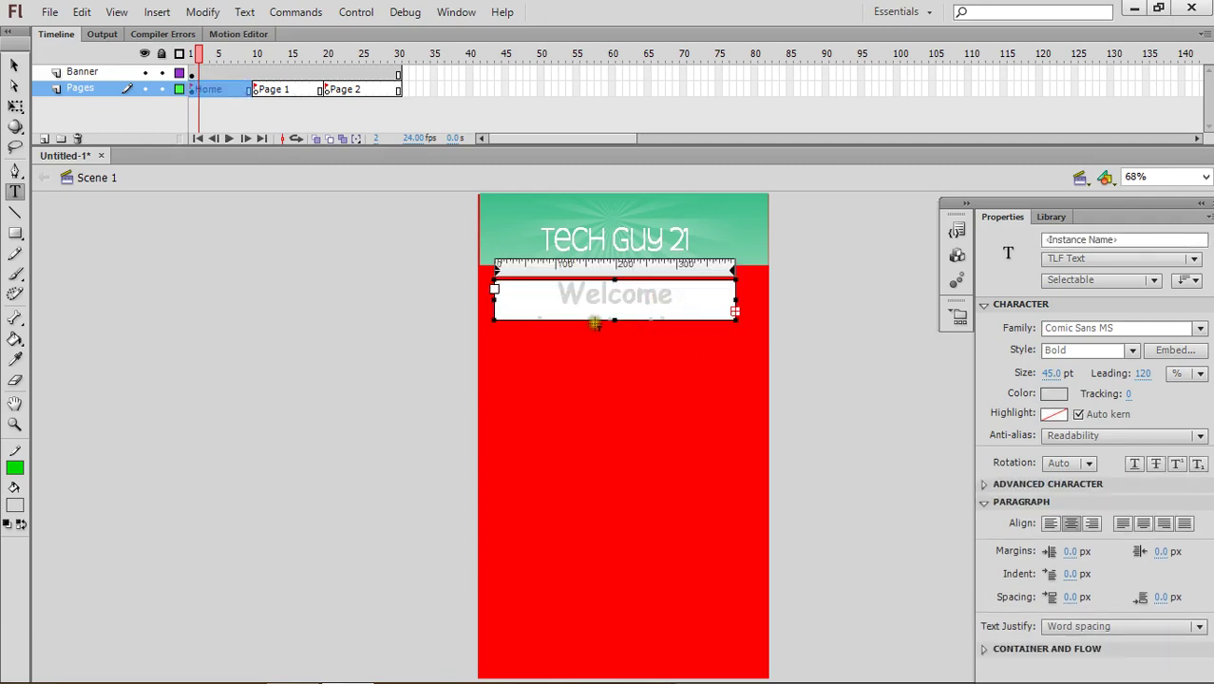
pyautogui.moveTo(614, 321); pyautogui.dragTo(615, 354)
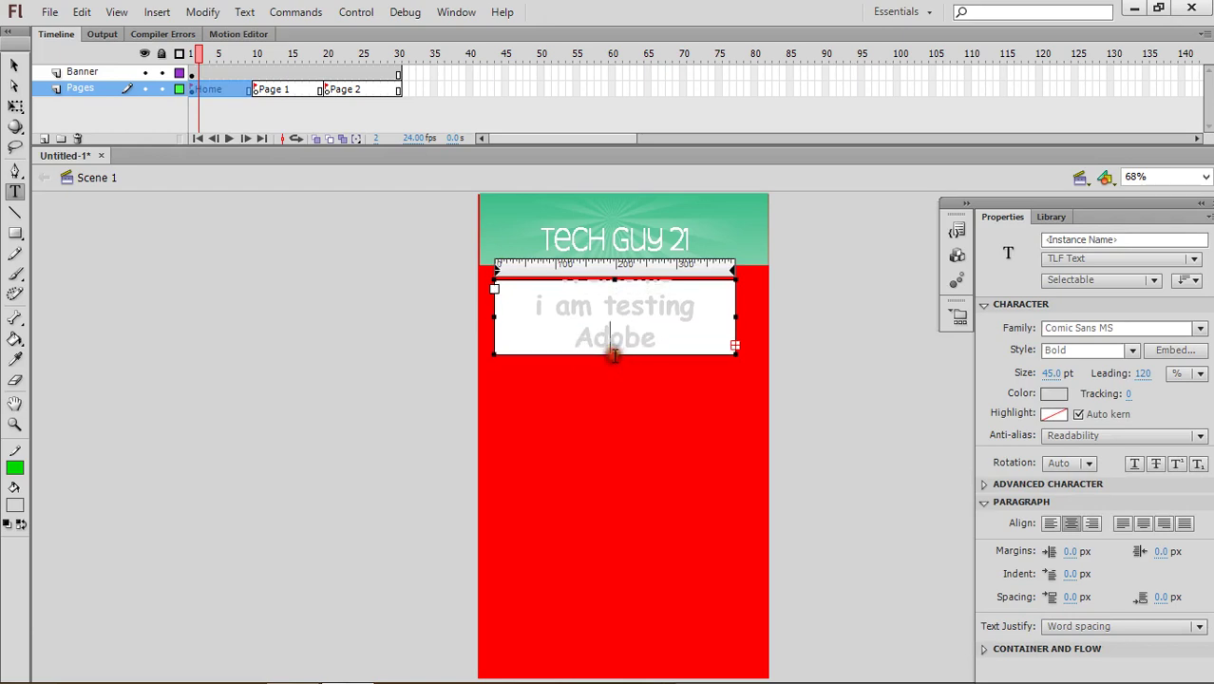
pyautogui.moveTo(670, 332); pyautogui.dragTo(460, 253)
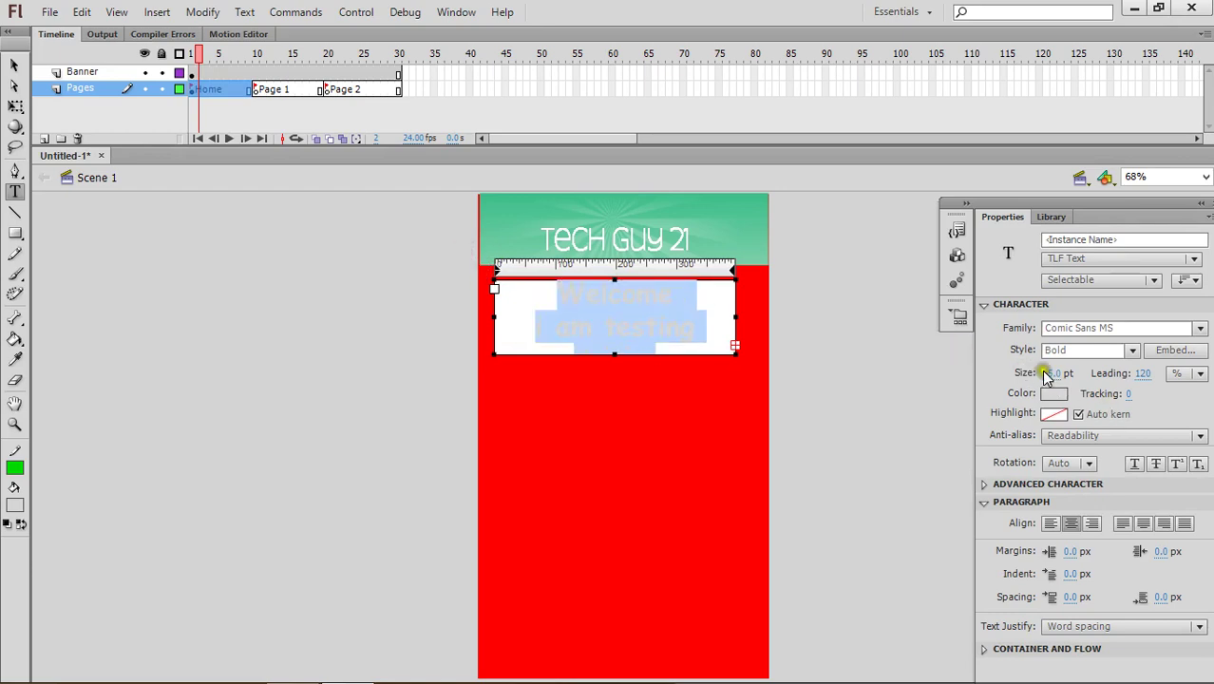
pyautogui.moveTo(1028, 374); pyautogui.dragTo(1047, 373)
pyautogui.click(822, 366)
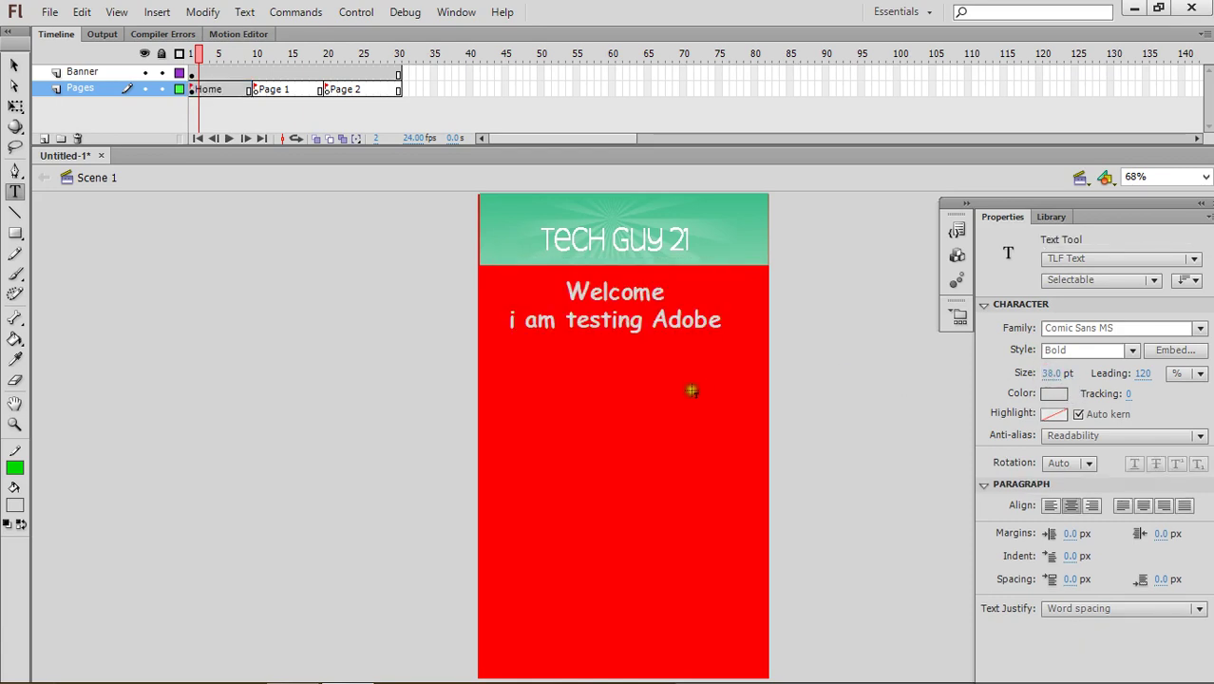
pyautogui.click(517, 311)
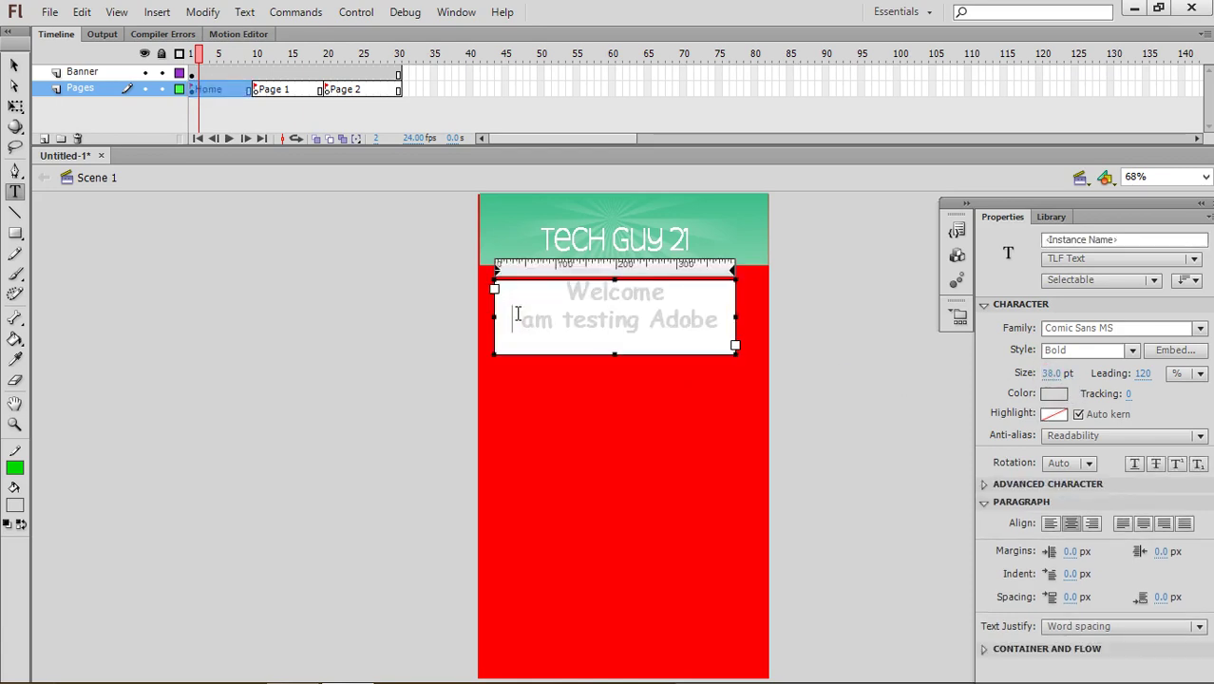
pyautogui.write('I')
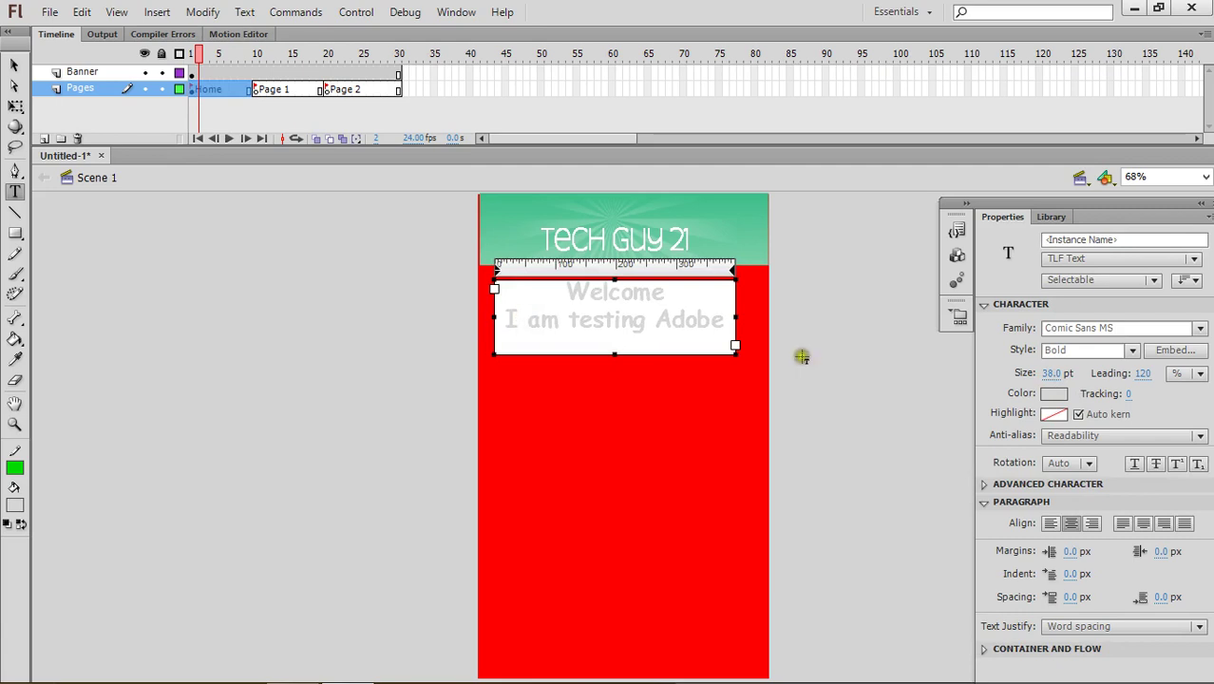
pyautogui.click(803, 356)
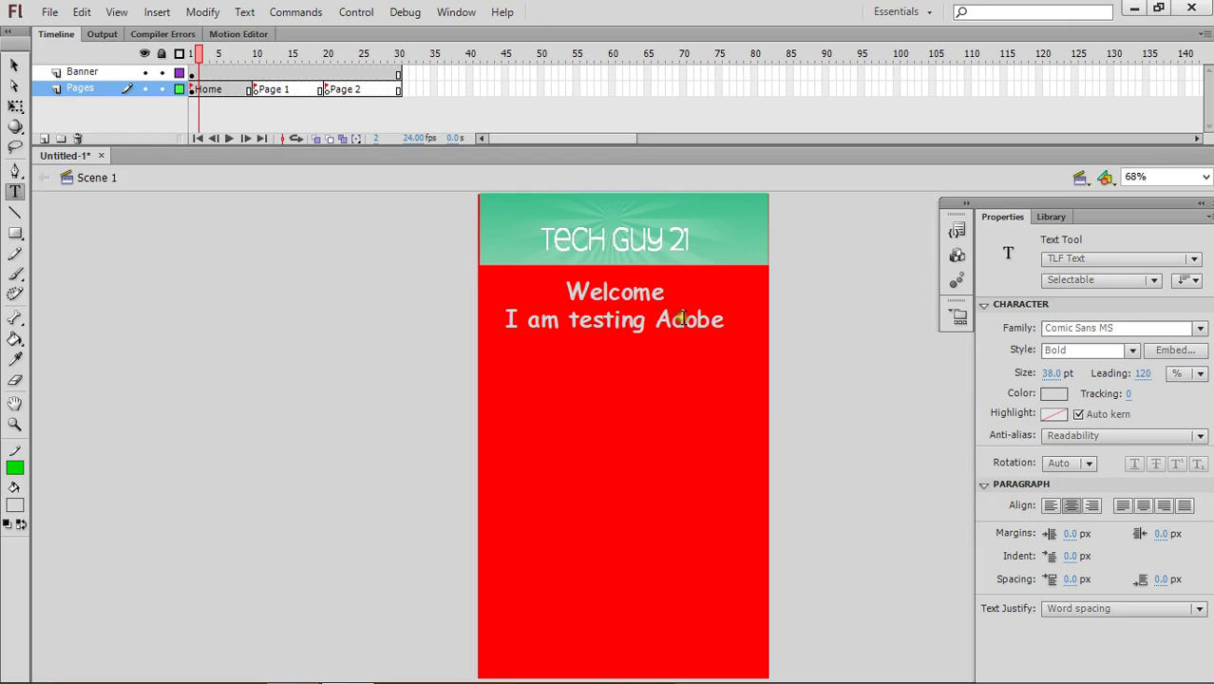
# - Make all the welcome text white
pyautogui.moveTo(735, 330); pyautogui.dragTo(528, 300)
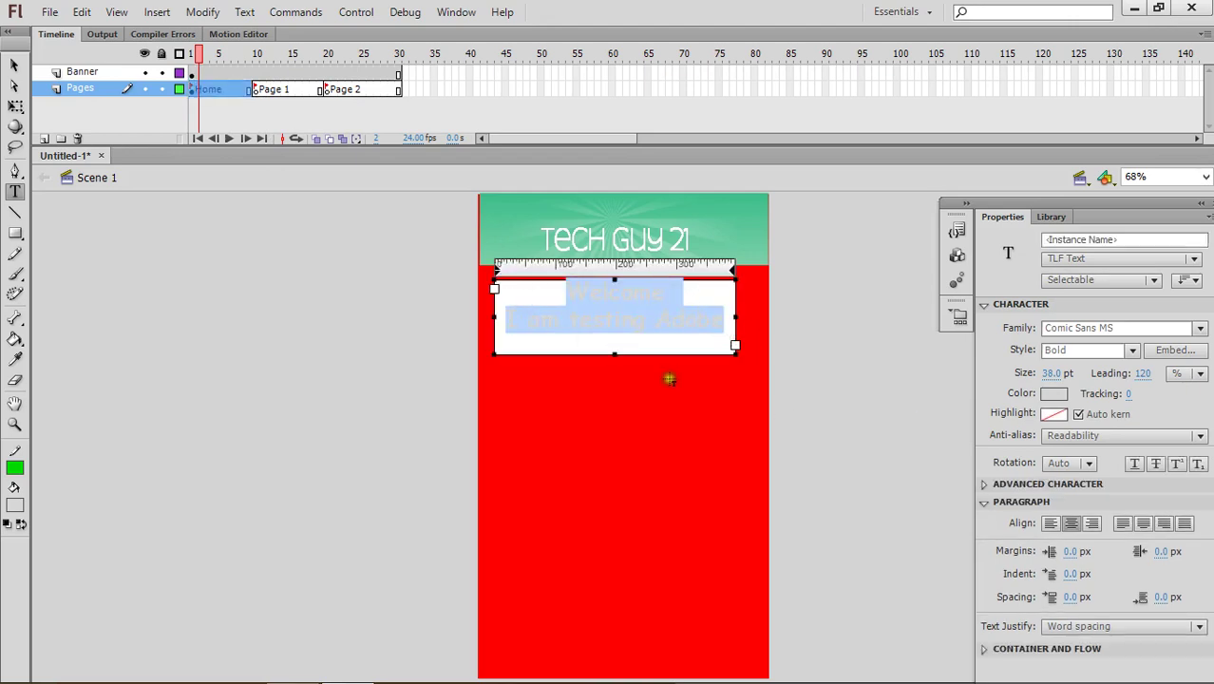
pyautogui.click(1053, 393)
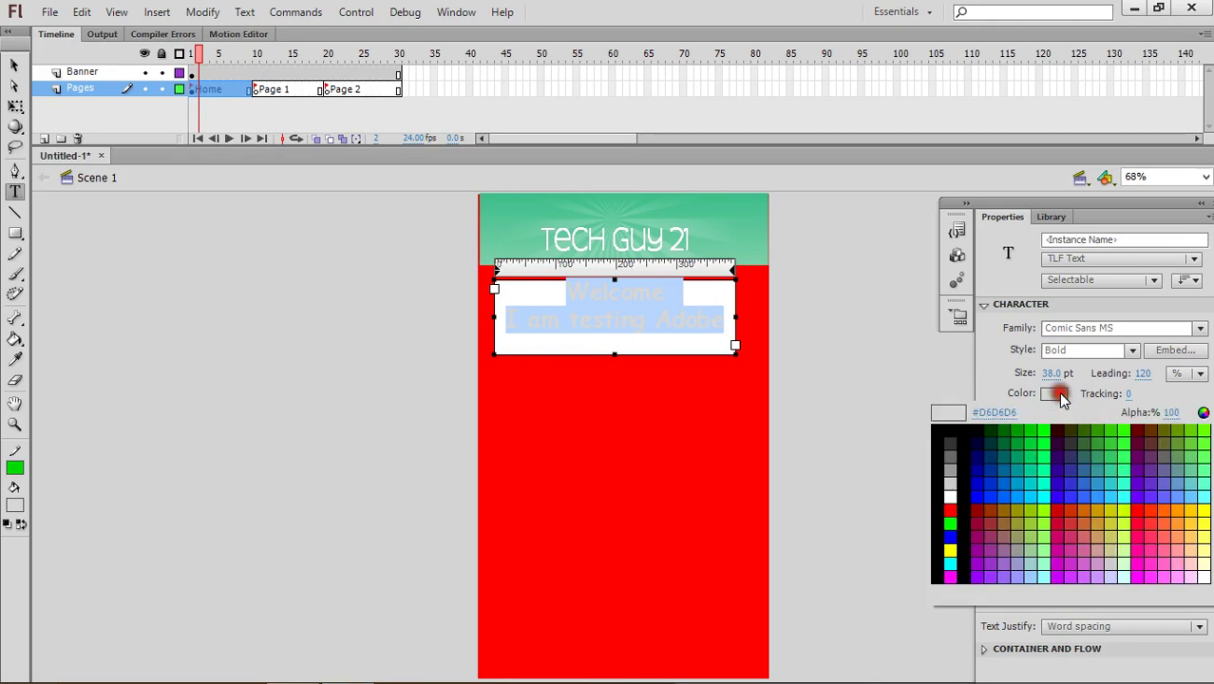
pyautogui.click(950, 491)
pyautogui.click(820, 448)
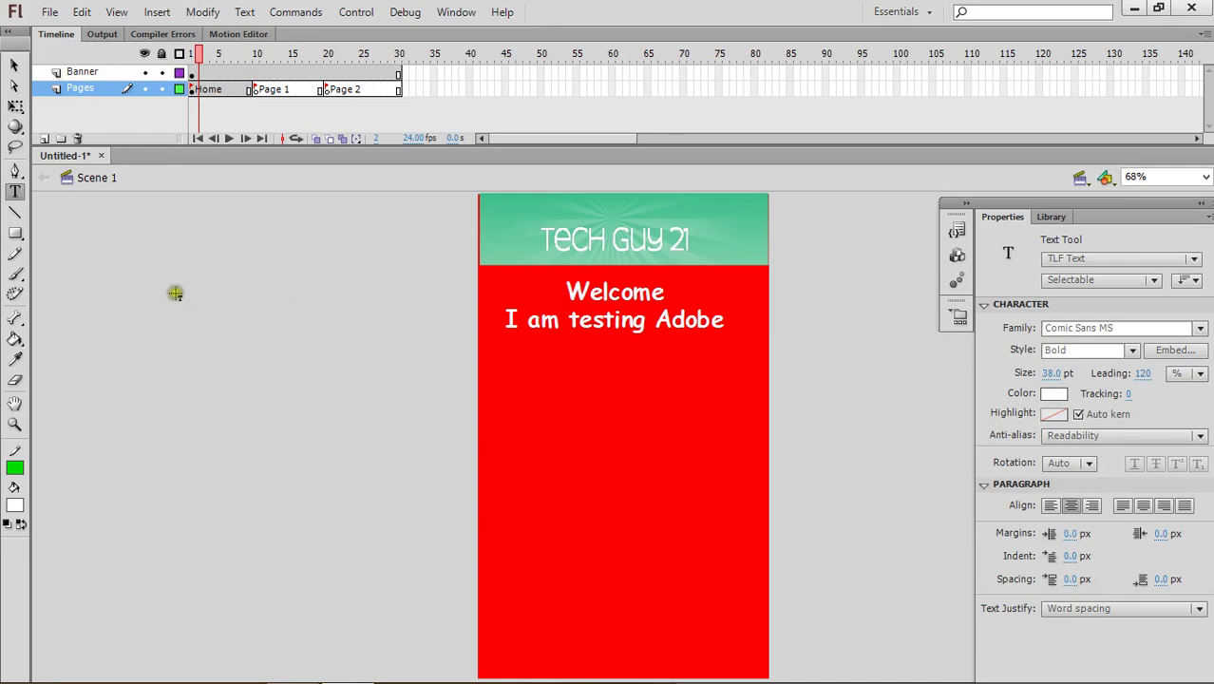
pyautogui.click(16, 234)
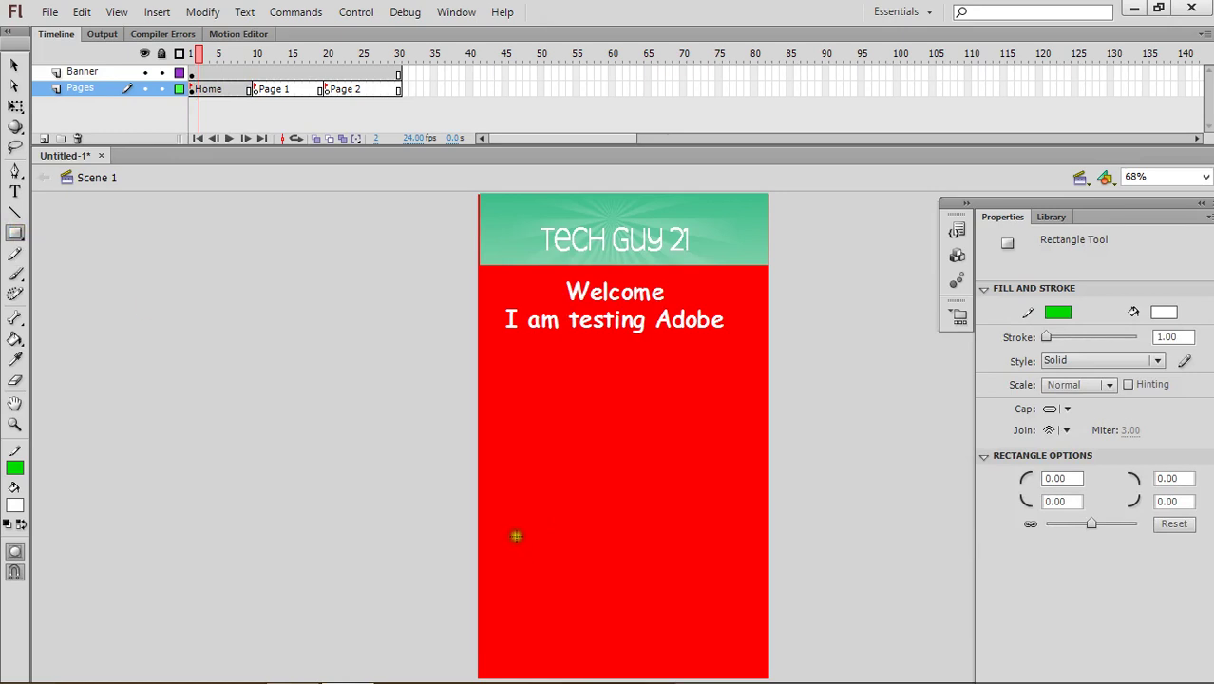
# - Draw a white rectangle at the lower left and place a duplicate at the lower right
pyautogui.moveTo(508, 562); pyautogui.dragTo(584, 594)
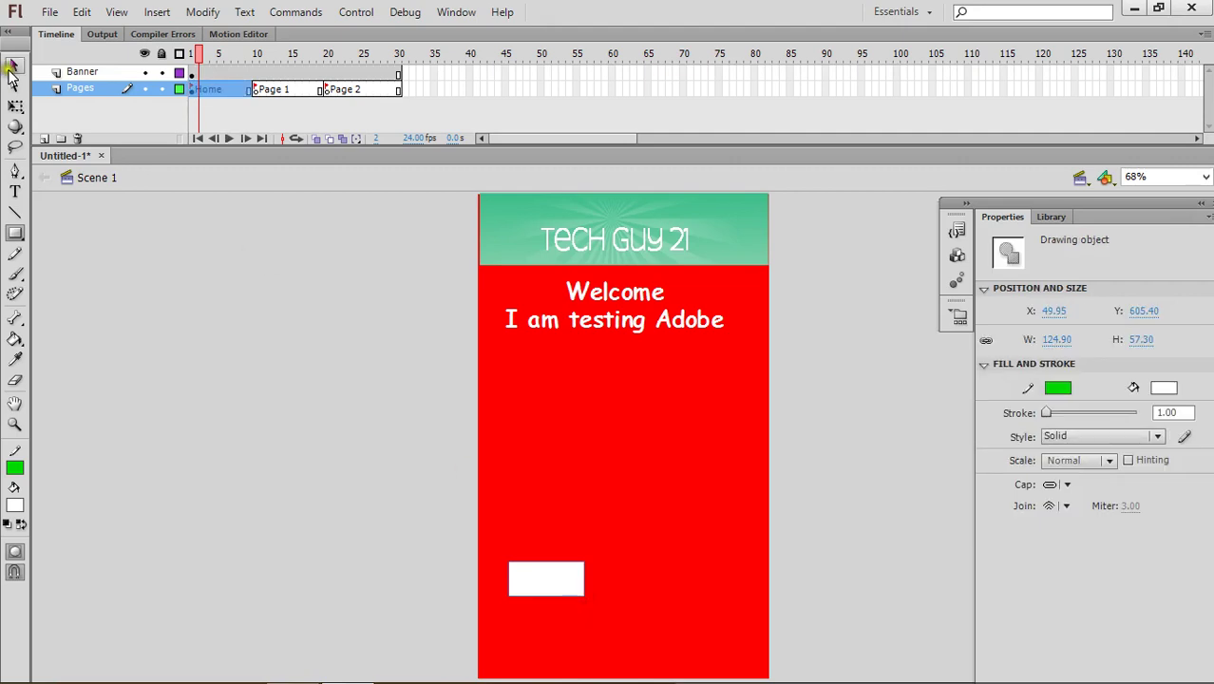
pyautogui.click(13, 67)
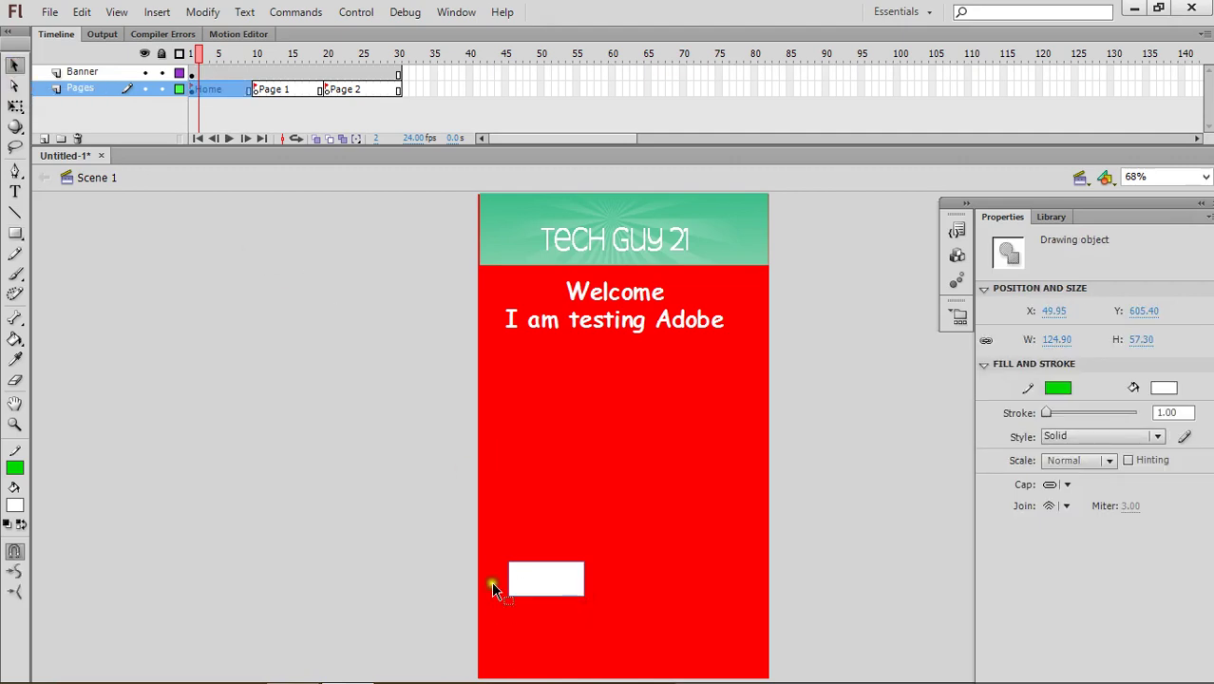
pyautogui.moveTo(529, 567); pyautogui.dragTo(613, 634)
pyautogui.hotkey('ctrl', 'v')
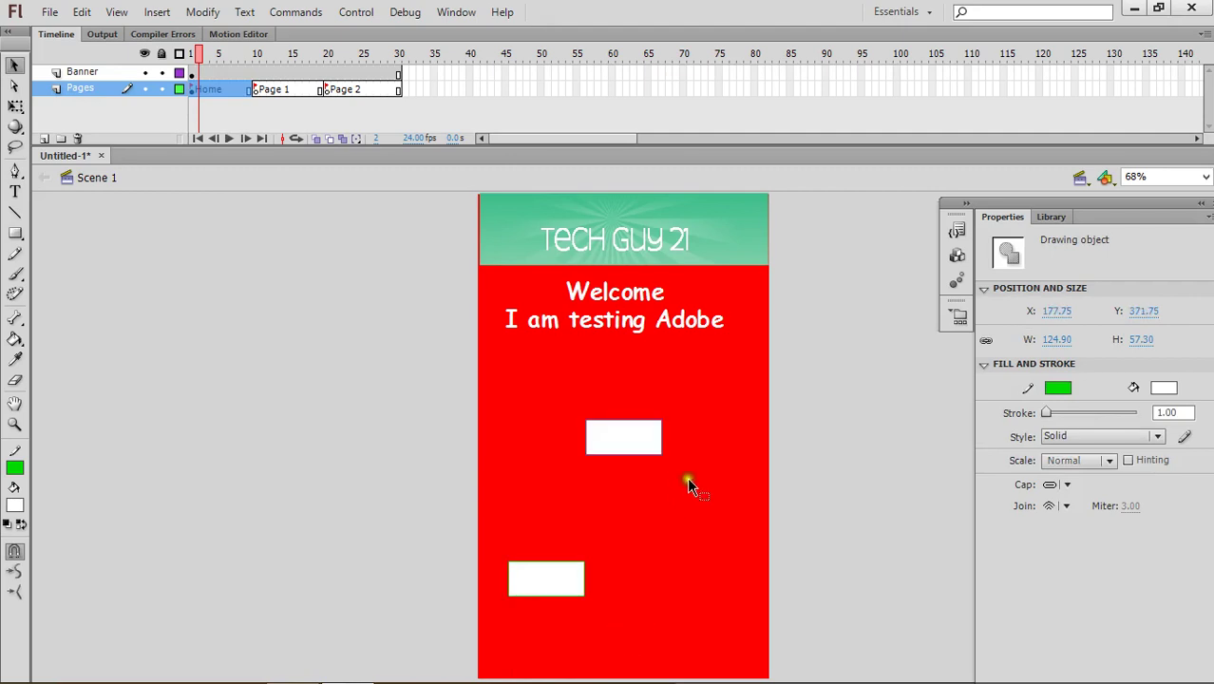
pyautogui.moveTo(632, 439); pyautogui.dragTo(703, 579)
pyautogui.click(657, 472)
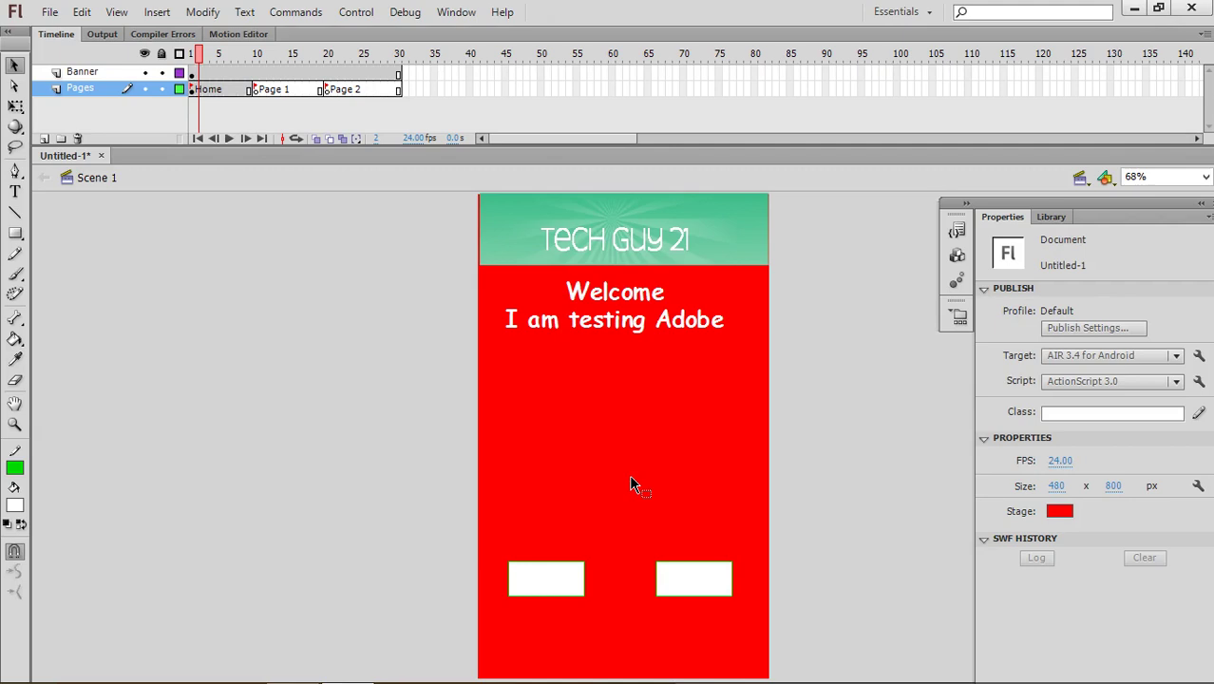
pyautogui.click(48, 12)
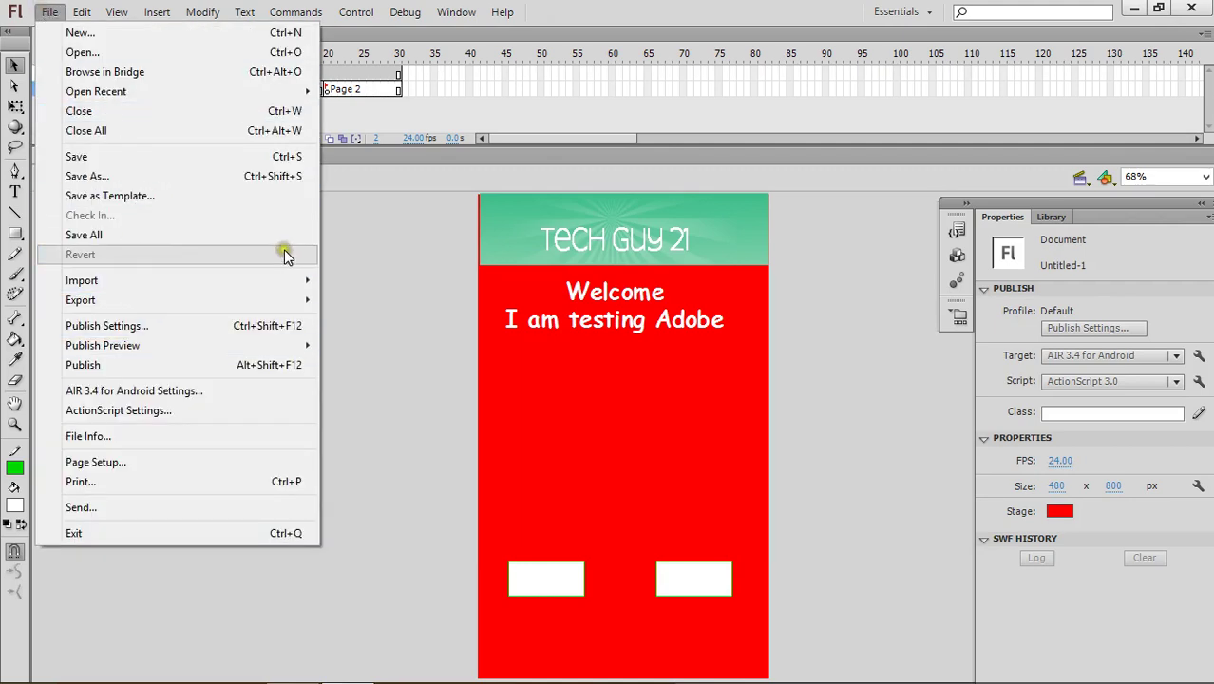
# - Import the Untitled-1.jpg flower photo into the library
pyautogui.moveTo(293, 280)
pyautogui.click(384, 302)
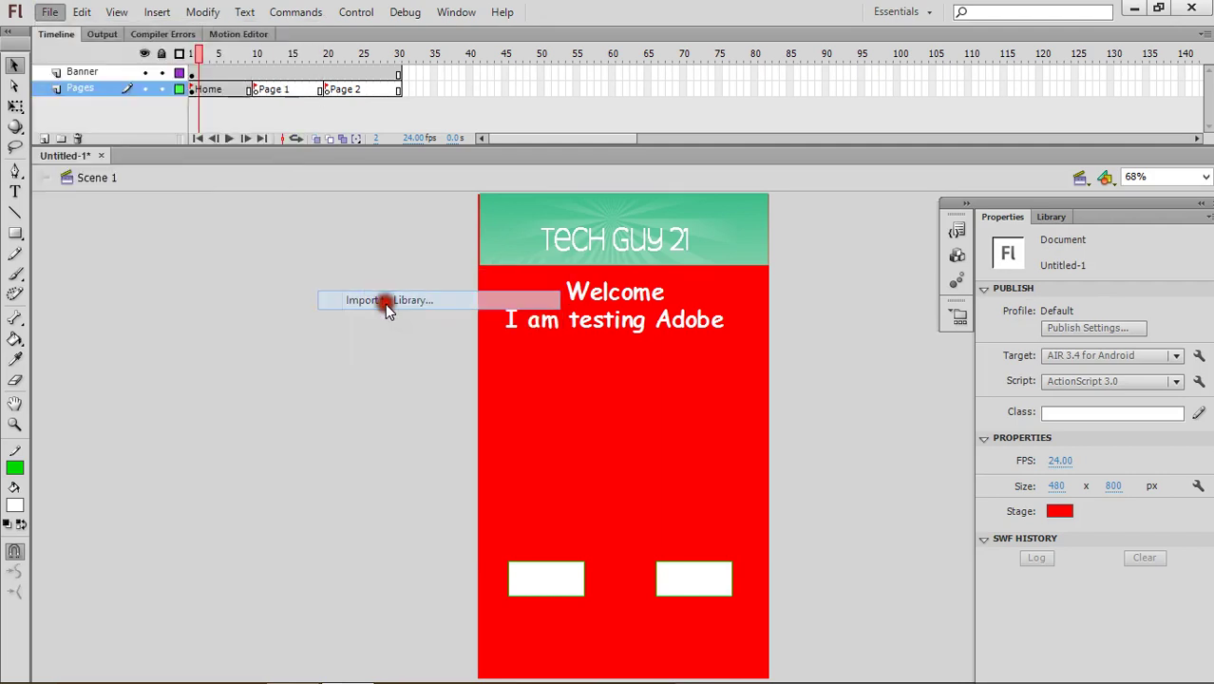
pyautogui.click(848, 382)
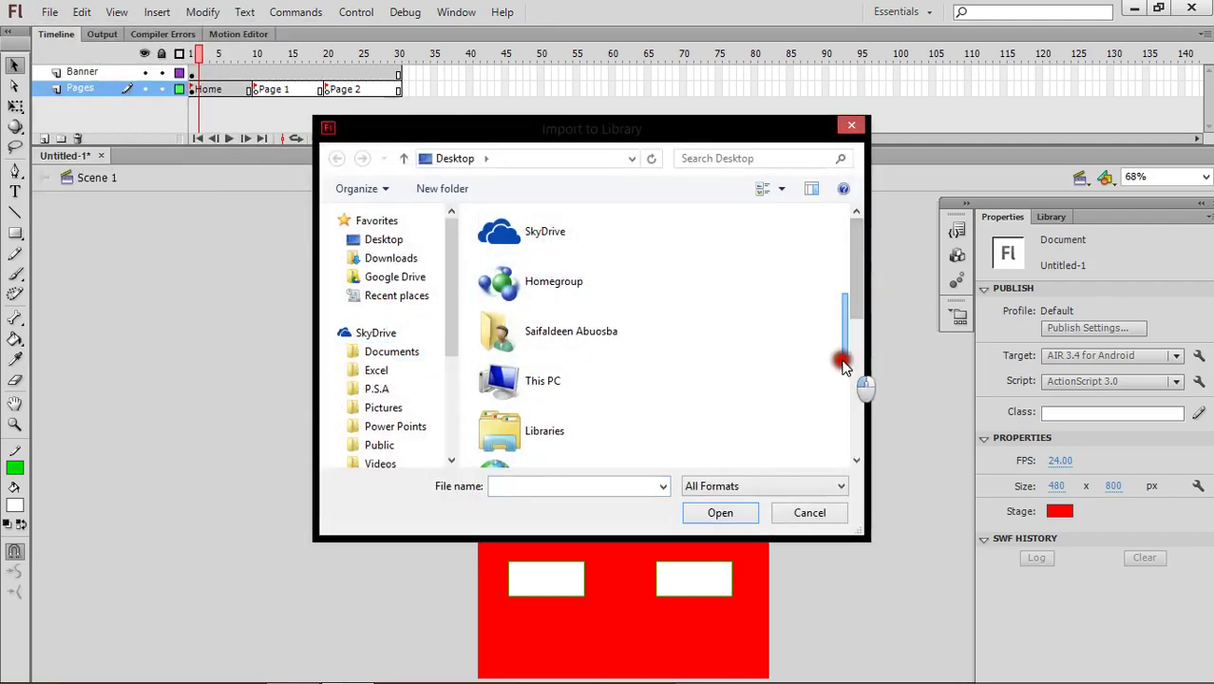
pyautogui.moveTo(863, 298); pyautogui.dragTo(886, 466)
pyautogui.doubleClick(642, 453)
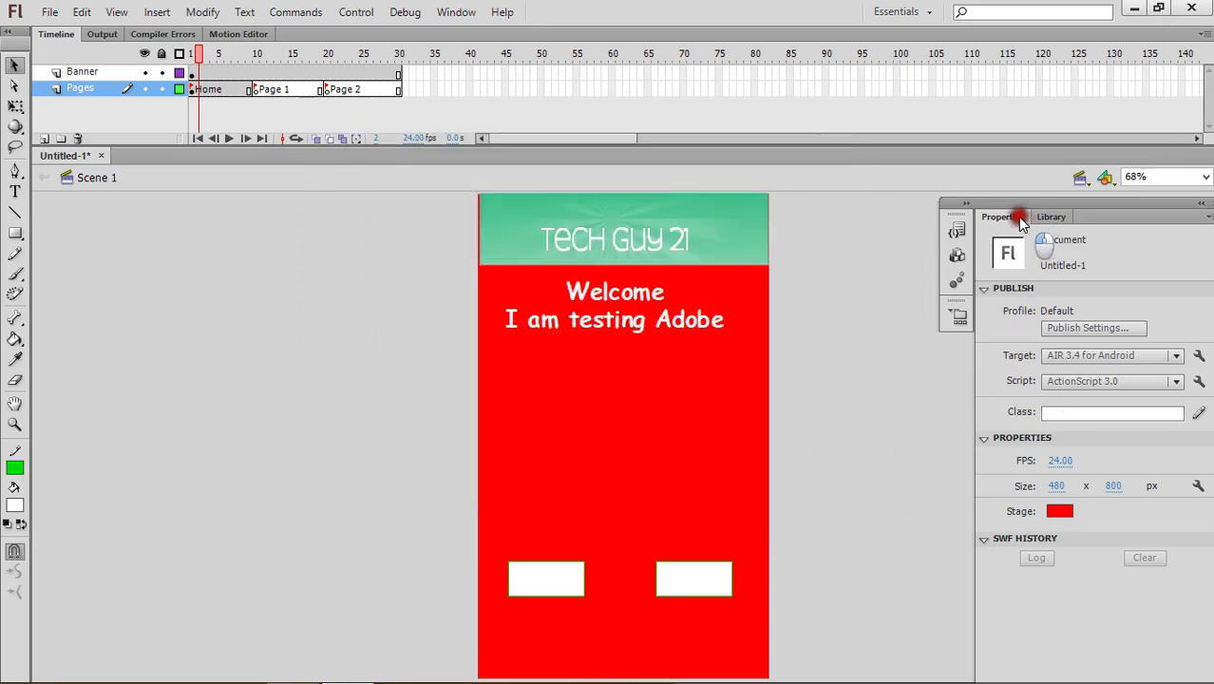
pyautogui.click(1055, 216)
pyautogui.click(1067, 379)
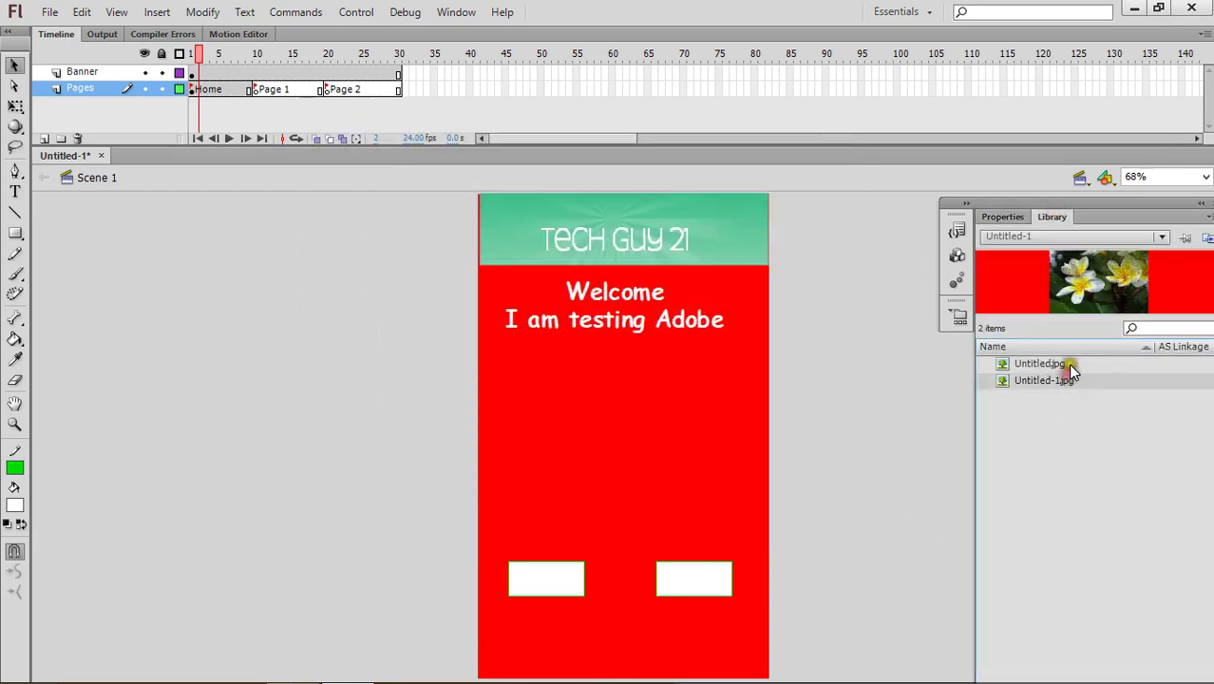
# - Place the flower photo on the stage, scale it down and centre it above the boxes
pyautogui.moveTo(1068, 379); pyautogui.dragTo(591, 406)
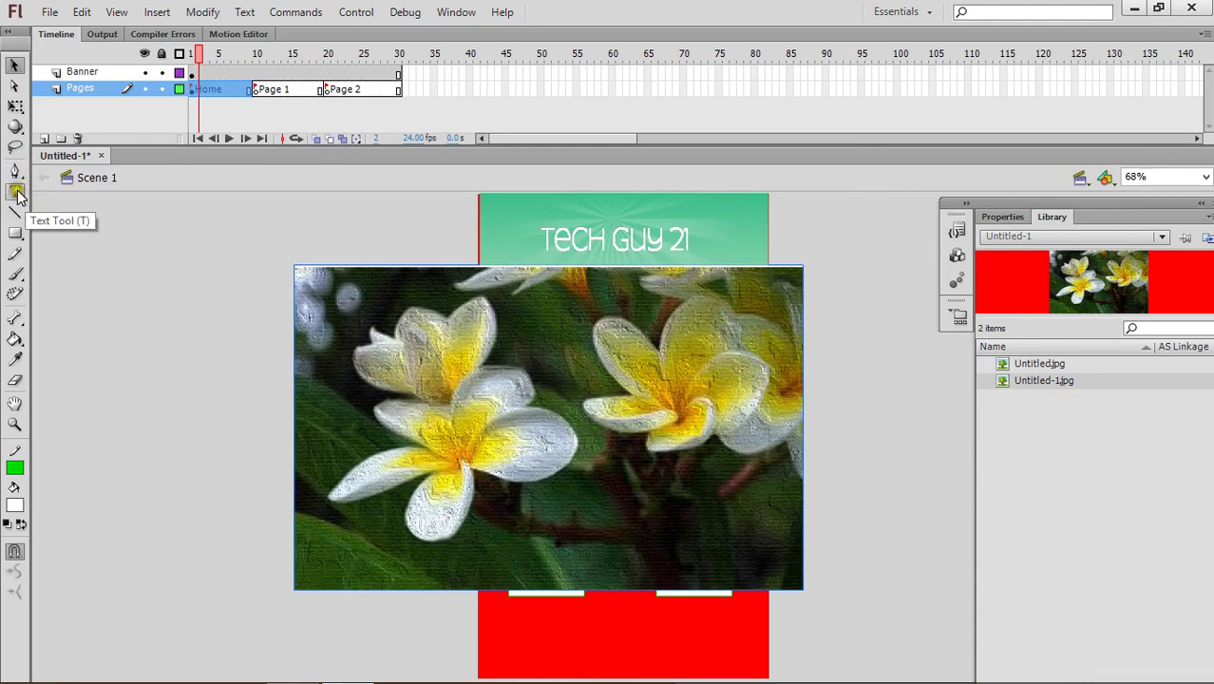
pyautogui.click(16, 110)
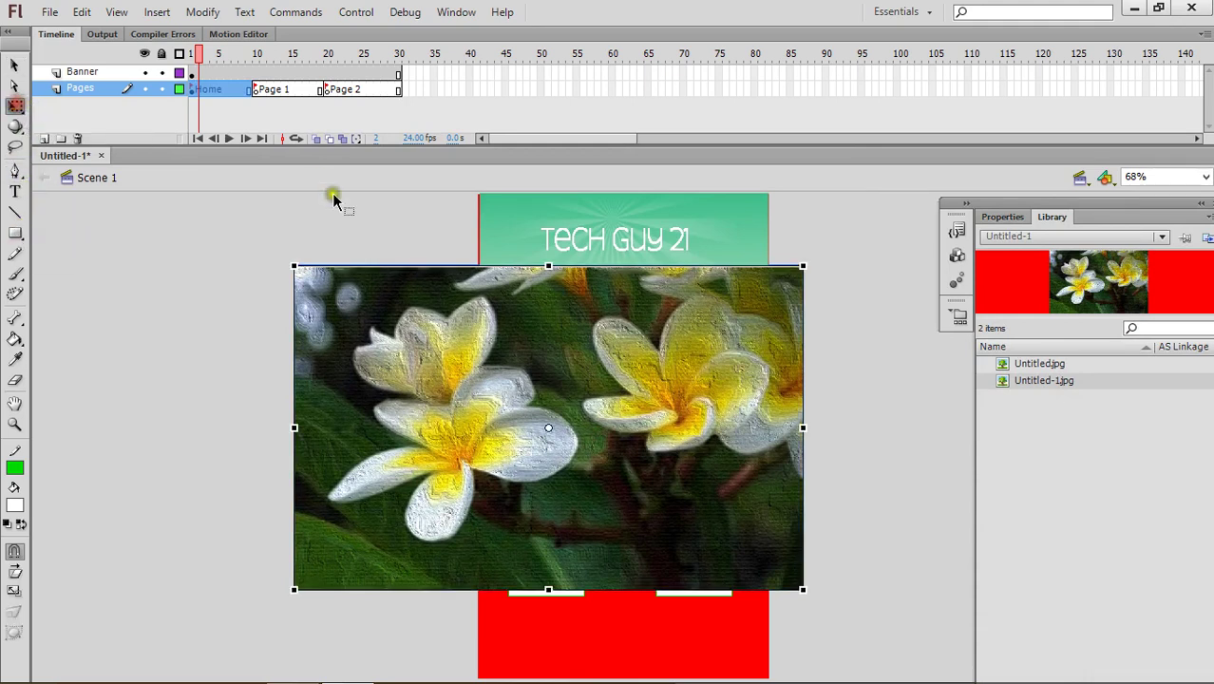
pyautogui.moveTo(798, 266); pyautogui.dragTo(656, 342)
pyautogui.moveTo(567, 409); pyautogui.dragTo(627, 409)
pyautogui.click(841, 464)
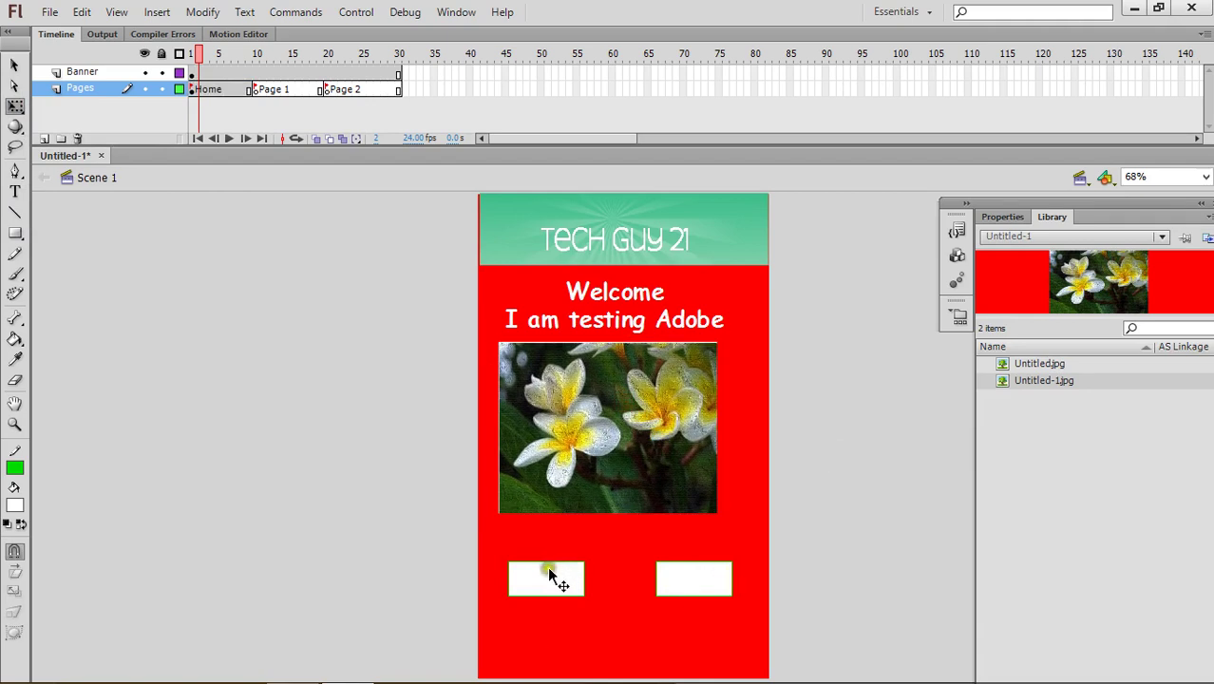
# - Type 'Page 1' in the left white box and reduce its font size to 32 pt
pyautogui.click(14, 191)
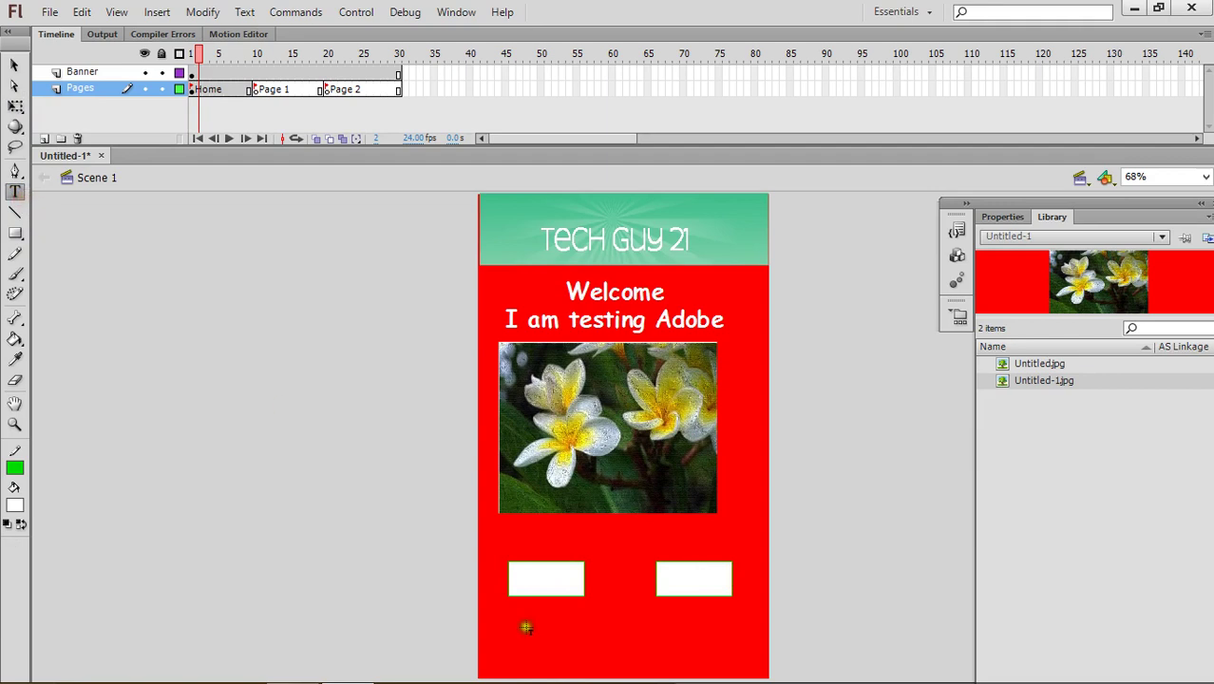
pyautogui.moveTo(506, 568); pyautogui.dragTo(585, 574)
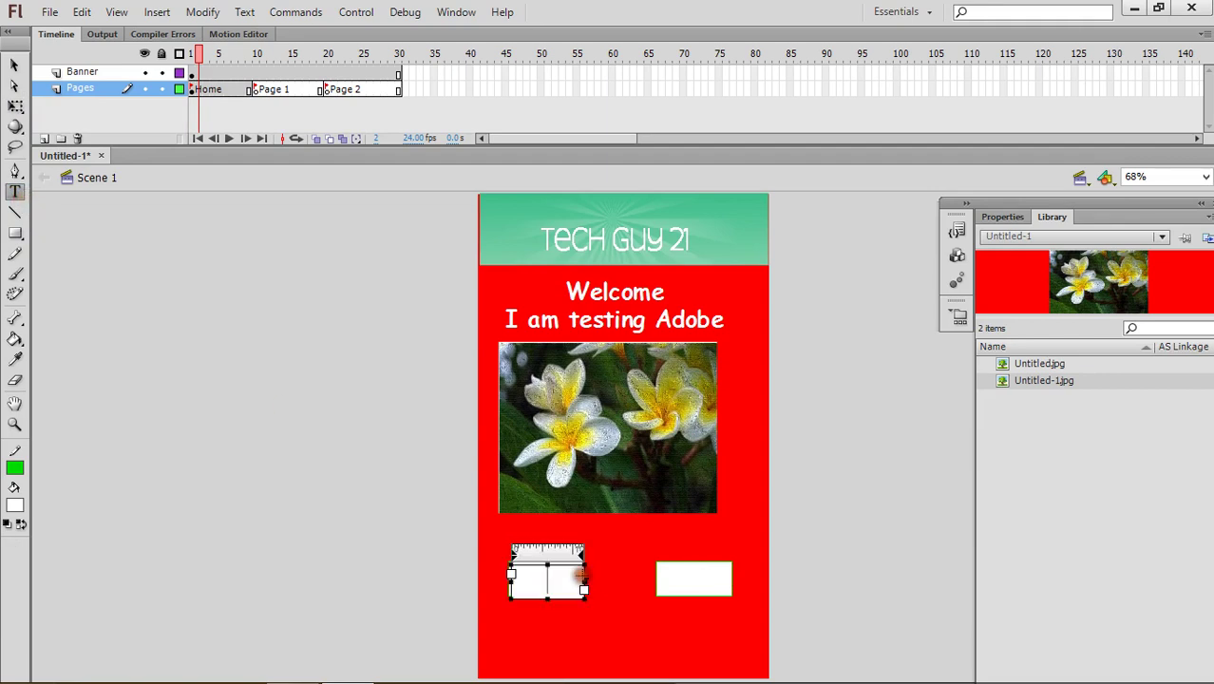
pyautogui.write('P')
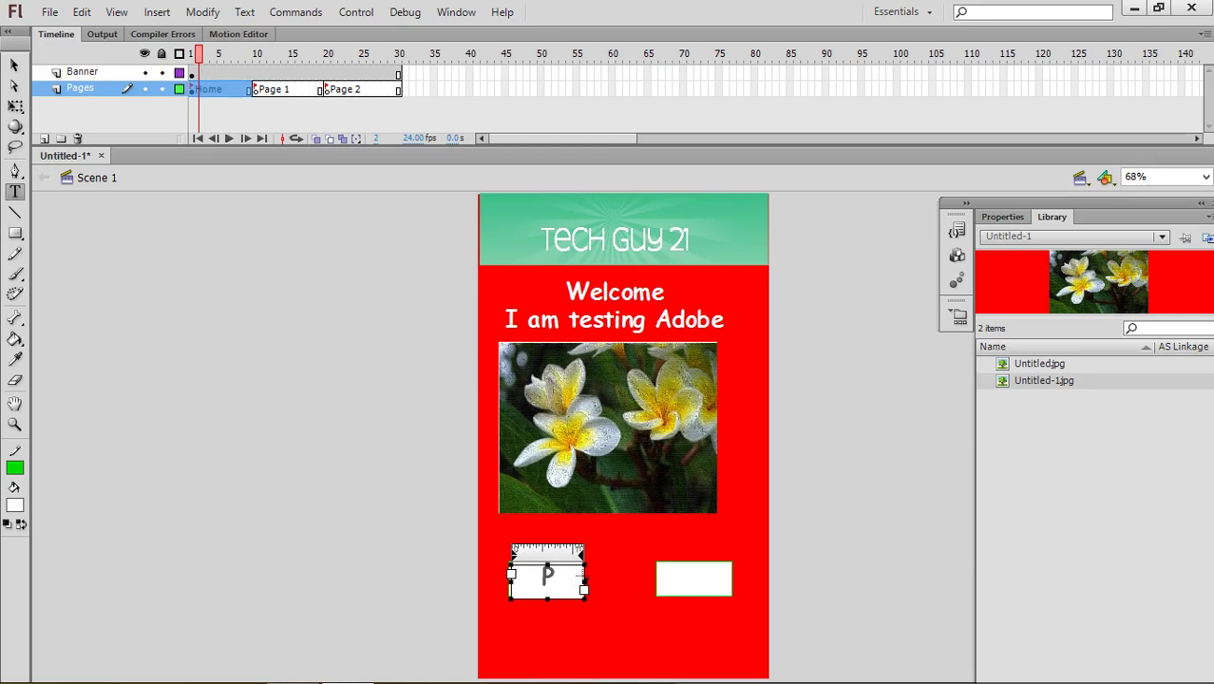
pyautogui.write('age 1')
pyautogui.press('BackSpace')
pyautogui.press('BackSpace')
pyautogui.hotkey('ctrl', 'a')
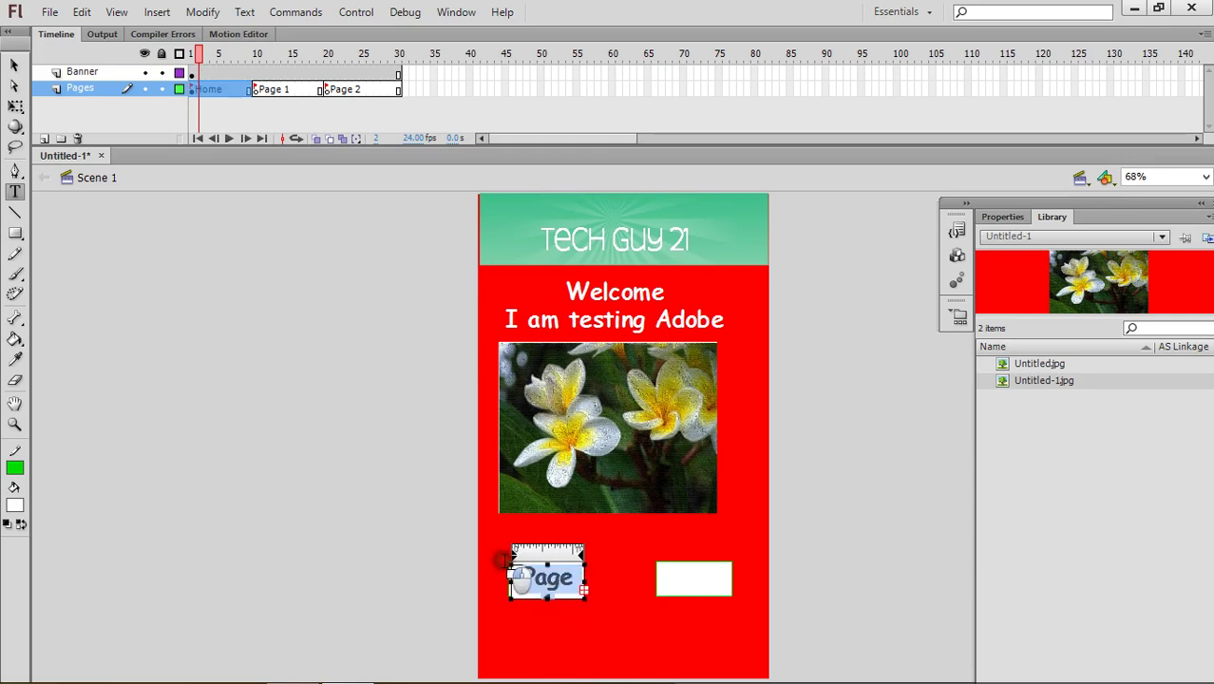
pyautogui.click(988, 222)
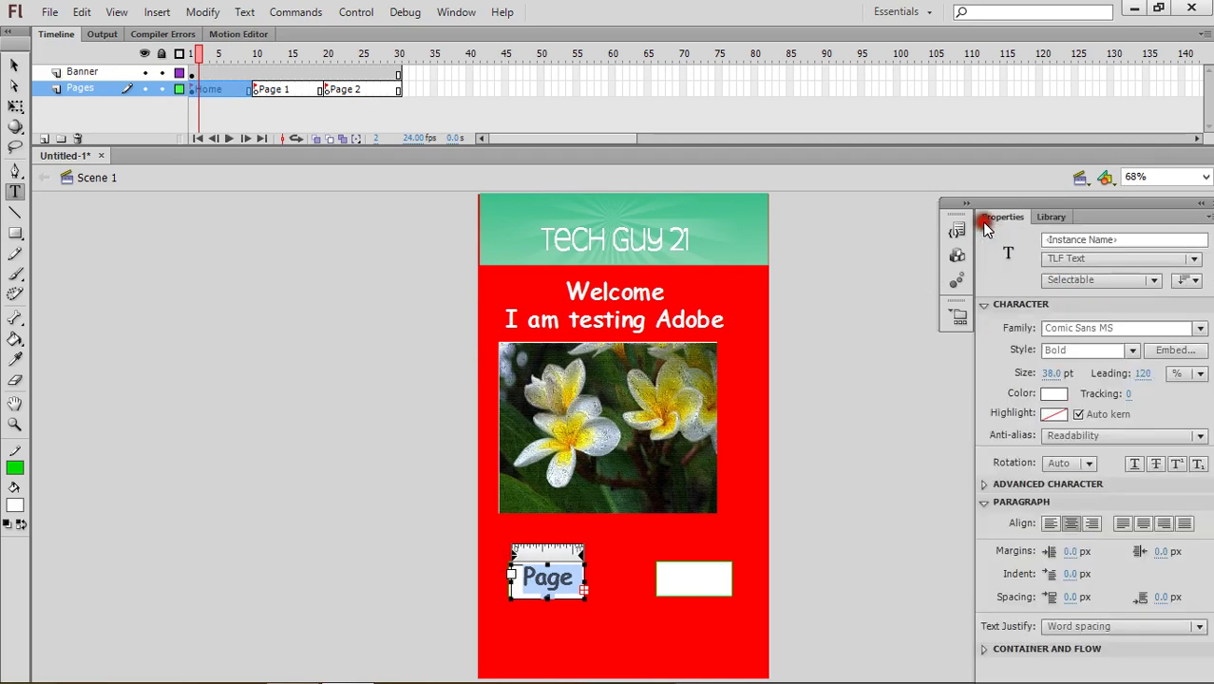
pyautogui.click(1051, 373)
pyautogui.moveTo(1051, 374); pyautogui.dragTo(1045, 374)
pyautogui.click(943, 486)
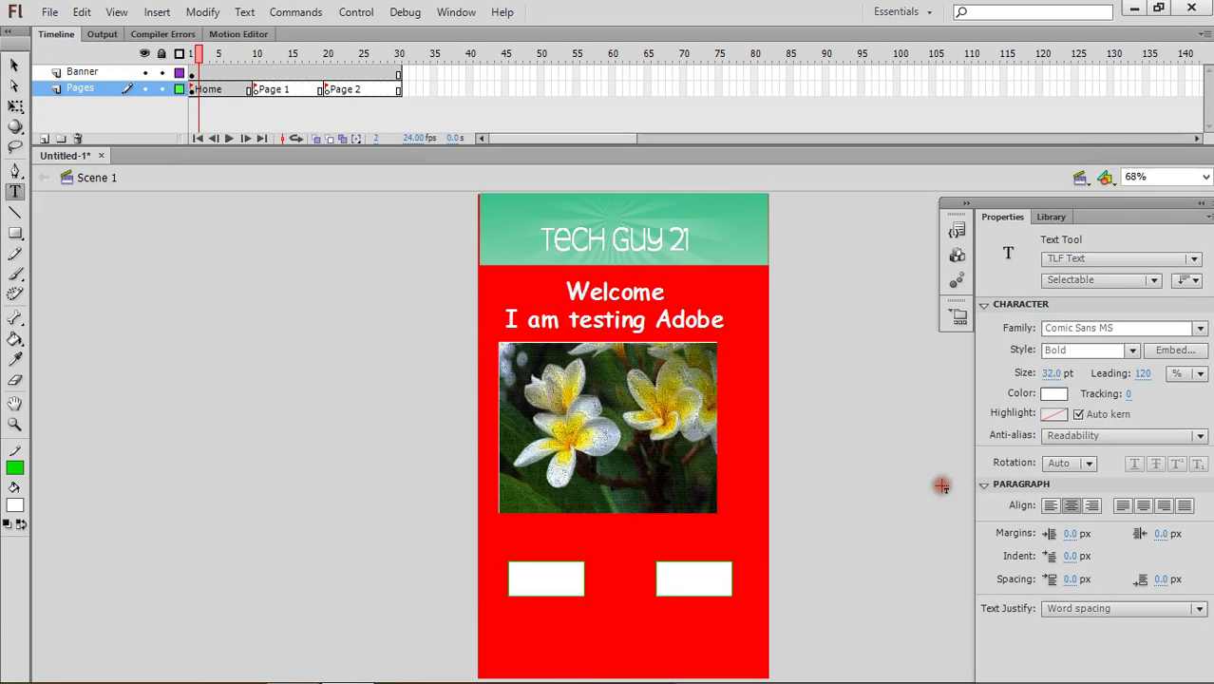
# - Make the Page 1 text dark grey
pyautogui.click(570, 581)
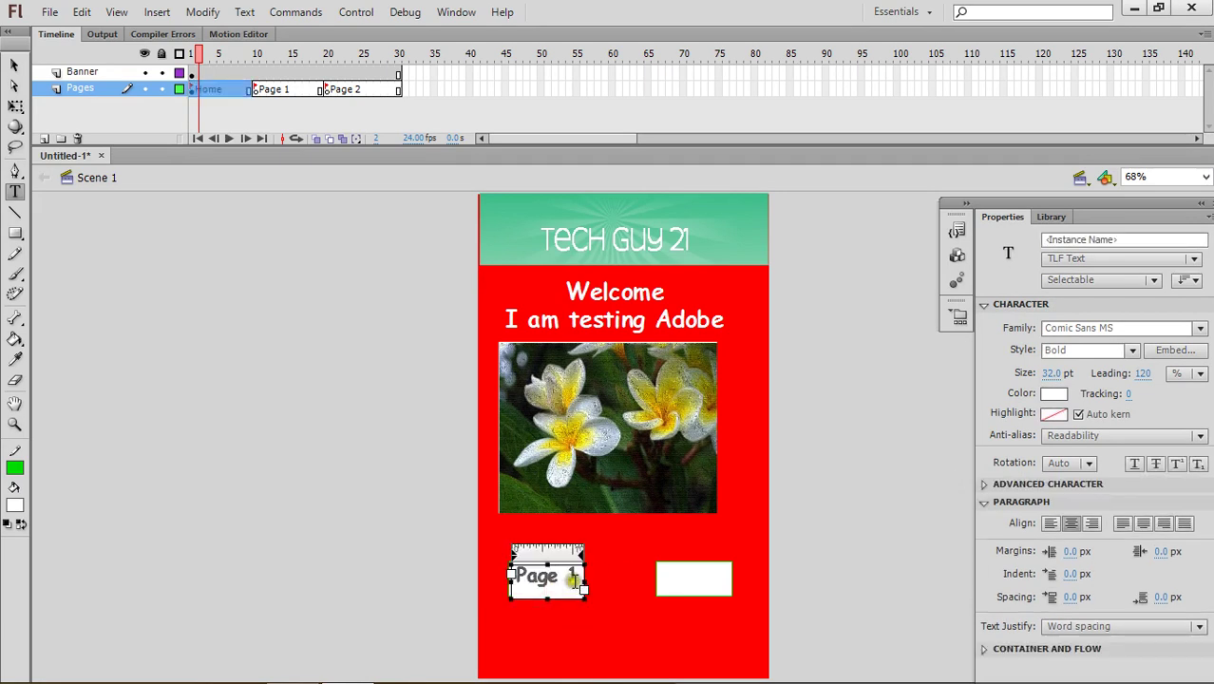
pyautogui.moveTo(572, 591); pyautogui.dragTo(474, 593)
pyautogui.click(1053, 393)
pyautogui.click(951, 443)
pyautogui.click(839, 496)
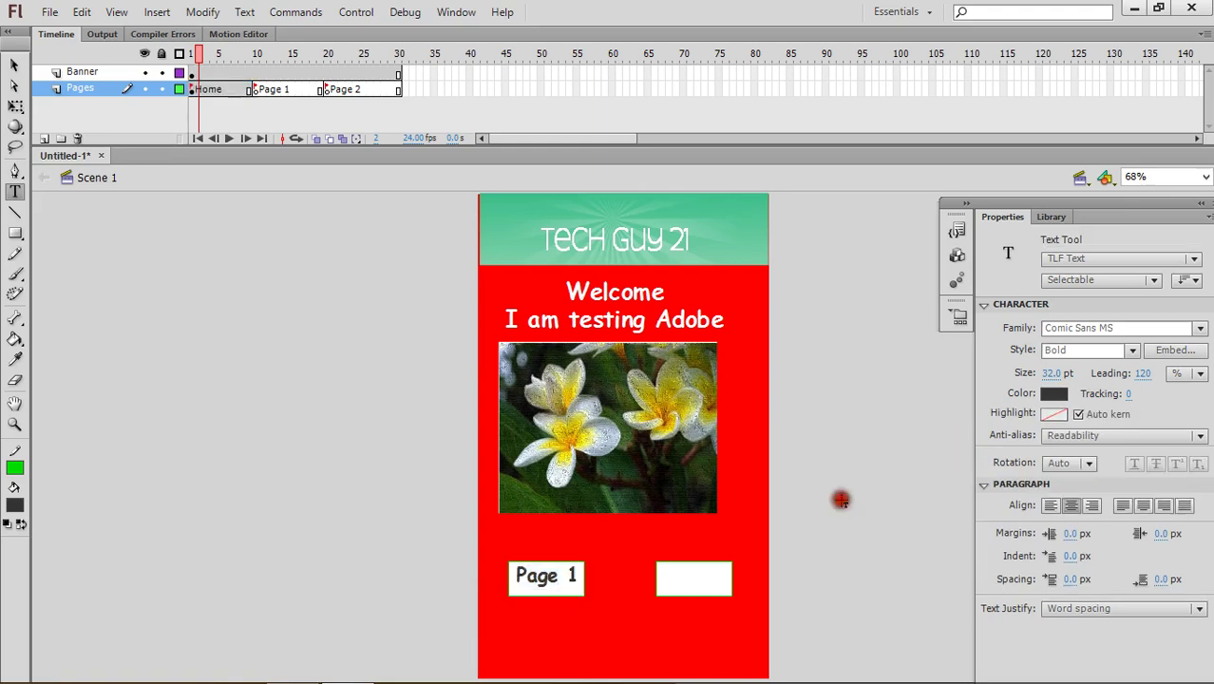
# - Type 'Page 2' in the right white box
pyautogui.click(726, 577)
pyautogui.write('Page')
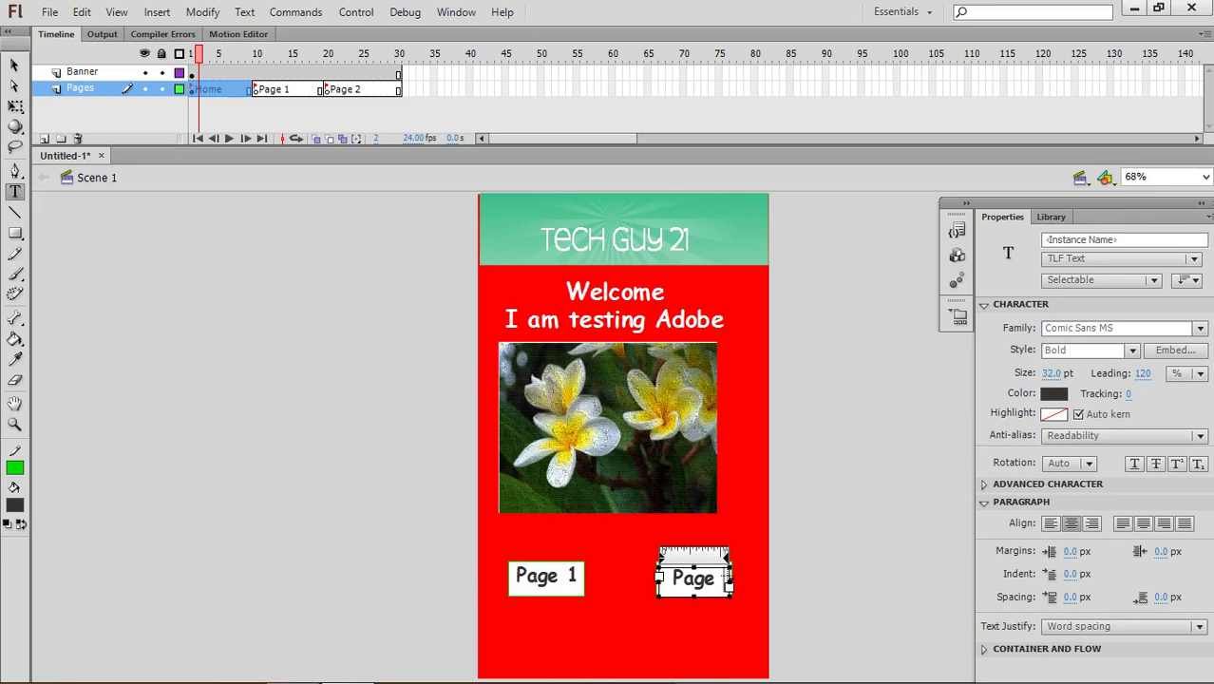
pyautogui.write(' 2')
pyautogui.click(793, 545)
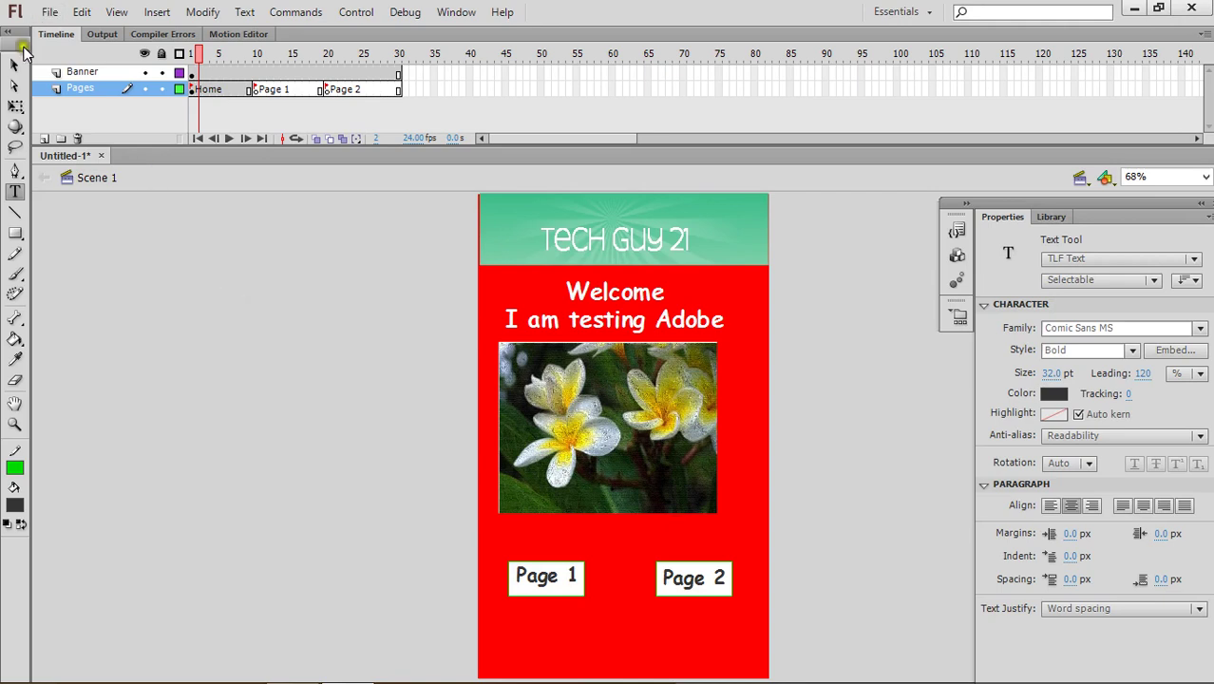
pyautogui.click(14, 63)
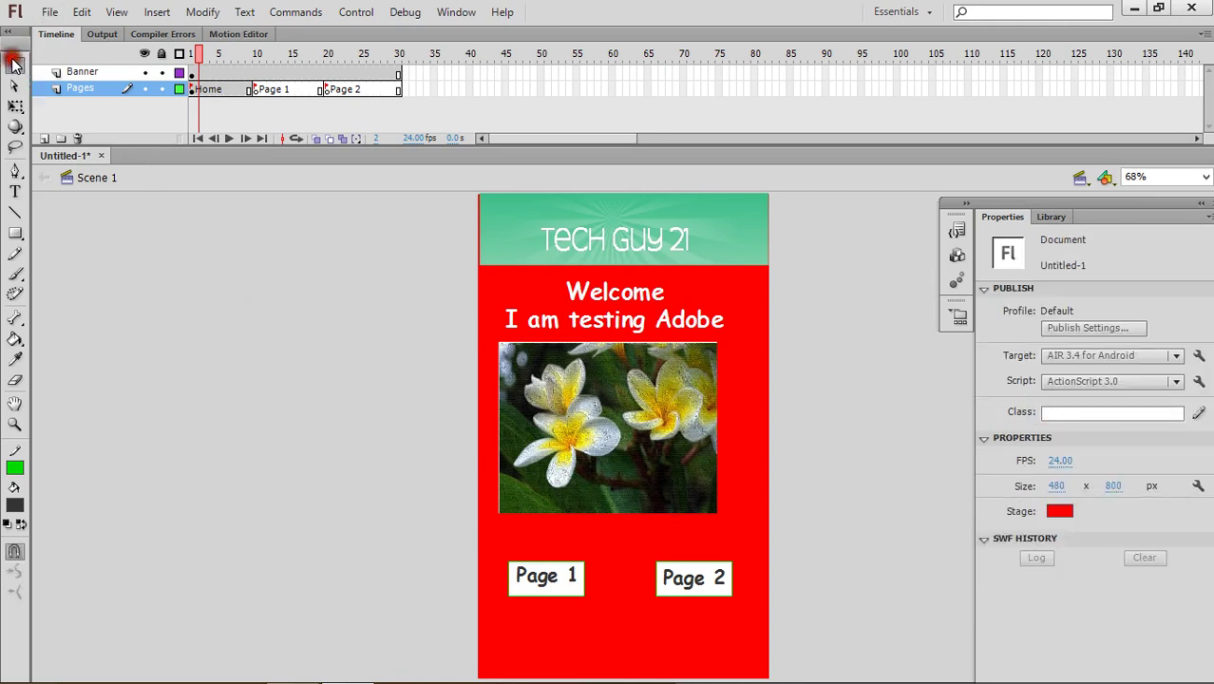
# - With the Page 1 frame active, import imgres.jpg into the library
pyautogui.click(276, 90)
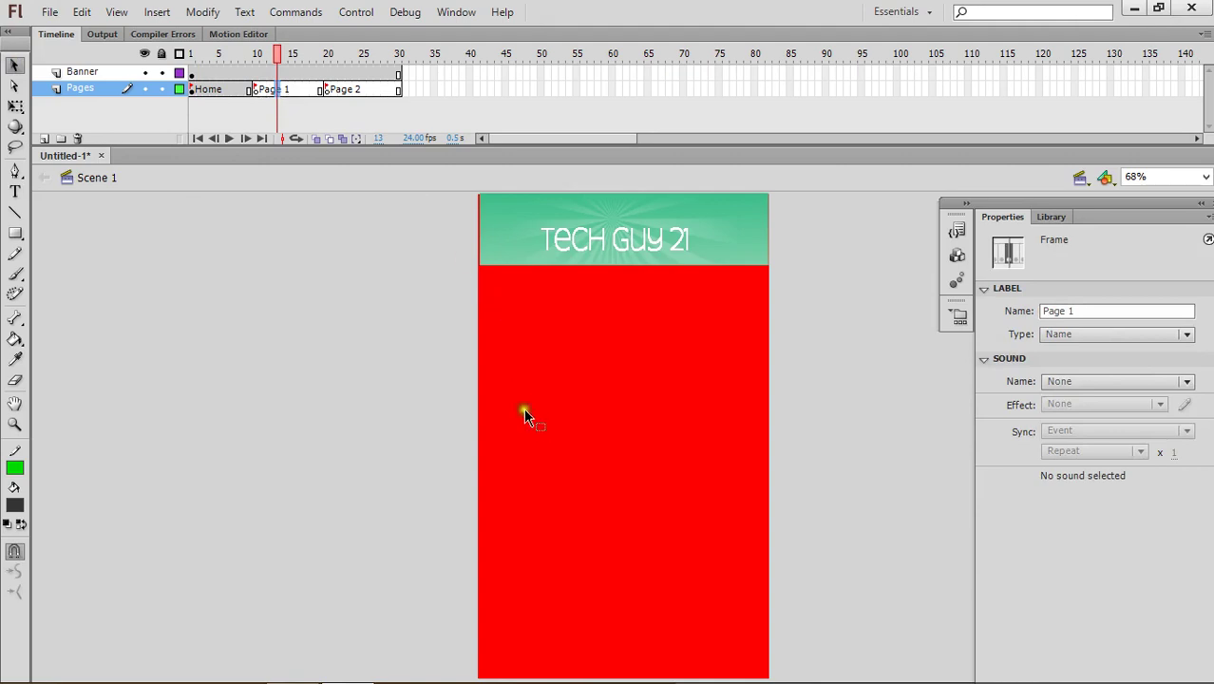
pyautogui.click(50, 11)
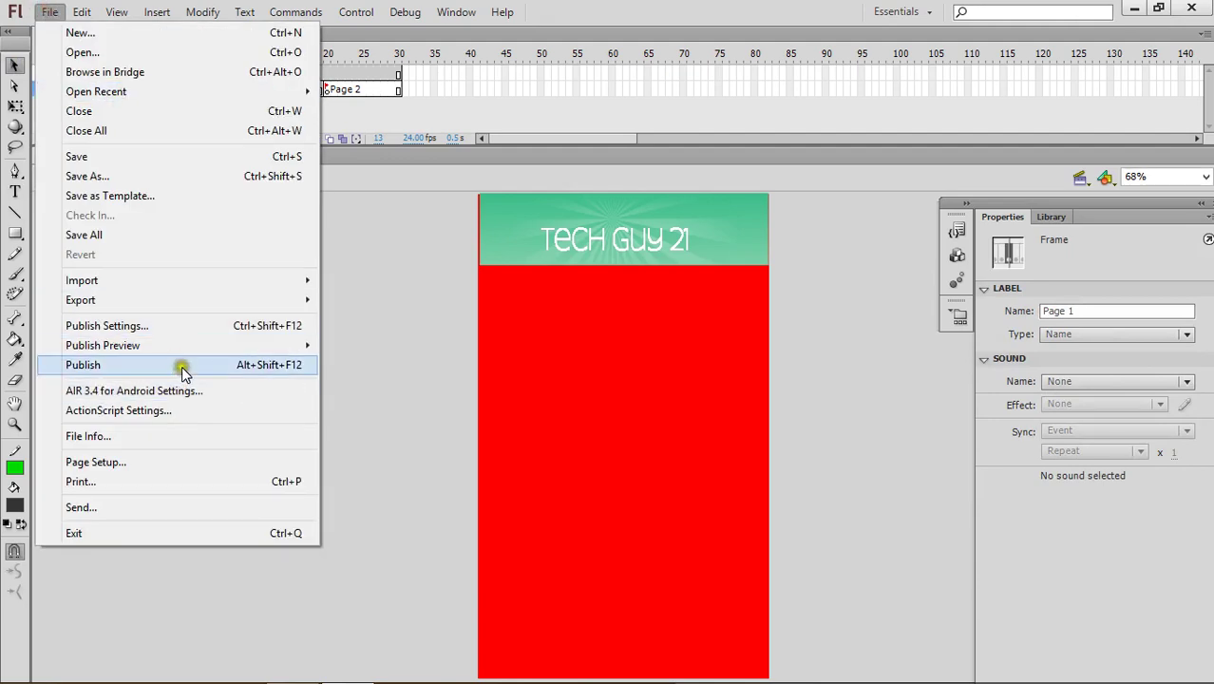
pyautogui.moveTo(186, 302)
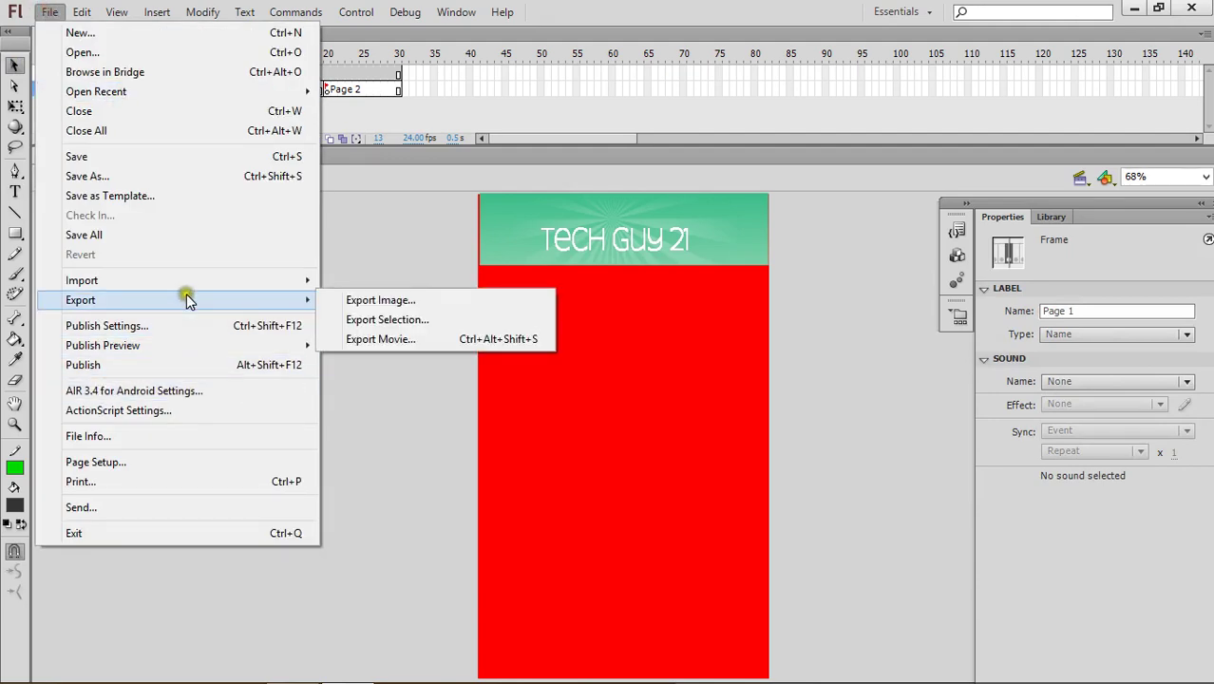
pyautogui.moveTo(197, 280)
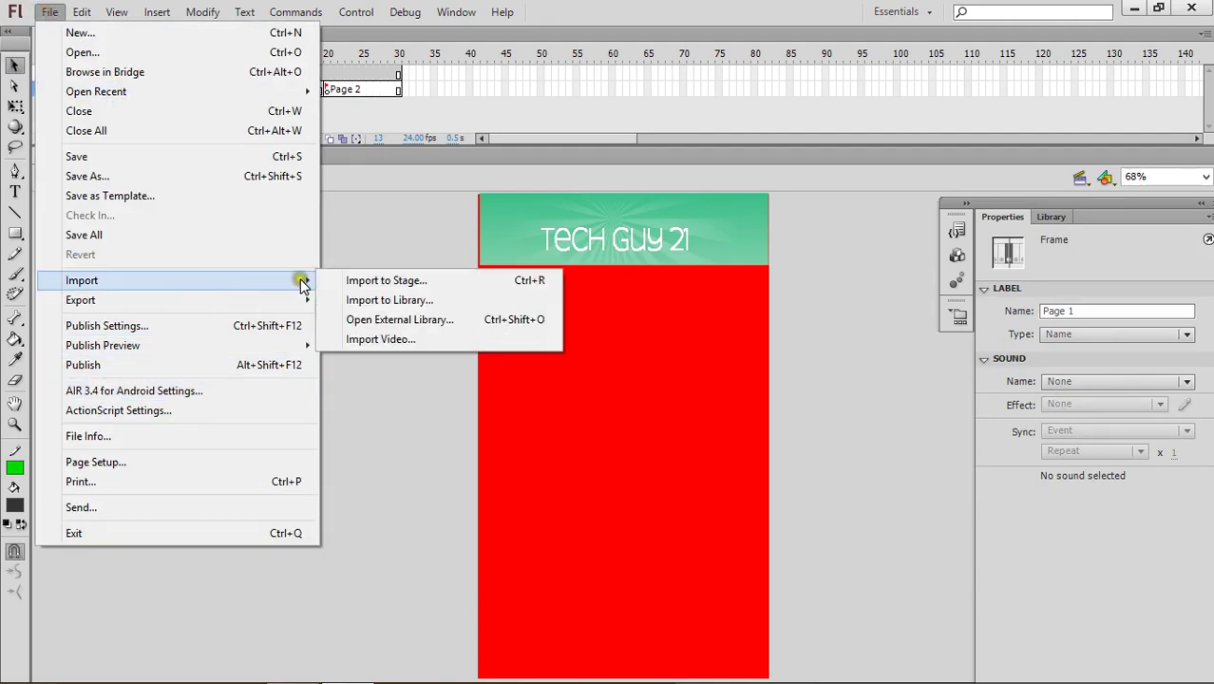
pyautogui.click(432, 301)
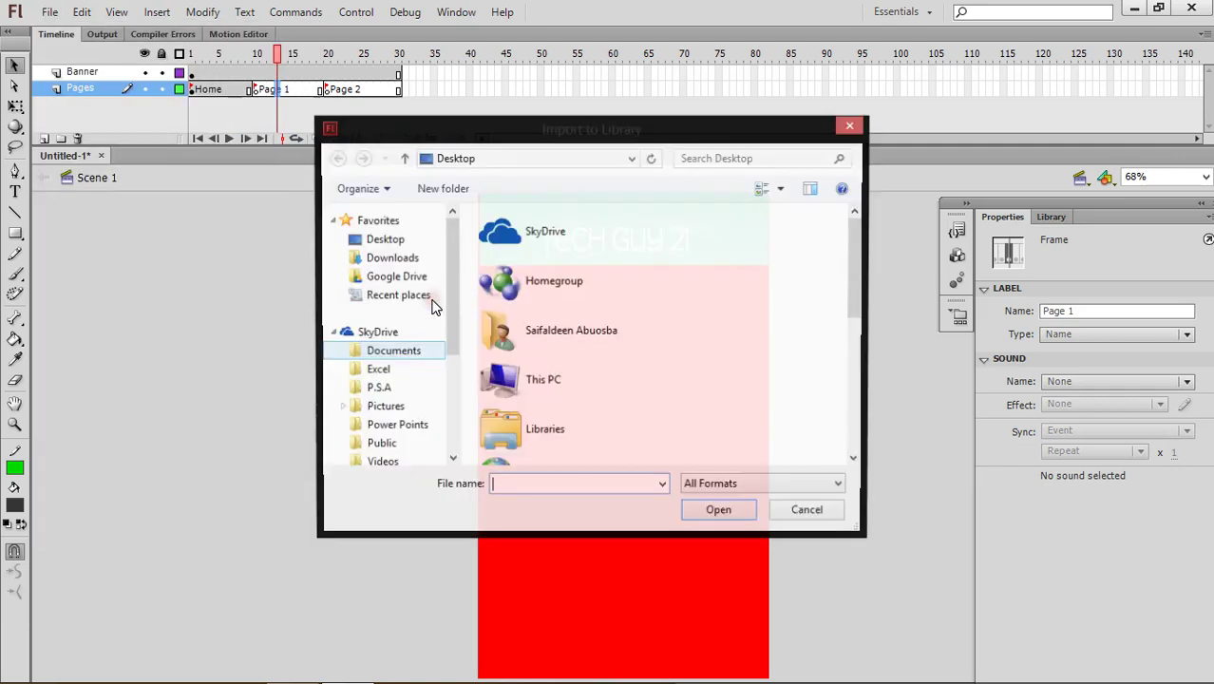
pyautogui.moveTo(863, 298); pyautogui.dragTo(820, 433)
pyautogui.click(651, 311)
pyautogui.doubleClick(651, 310)
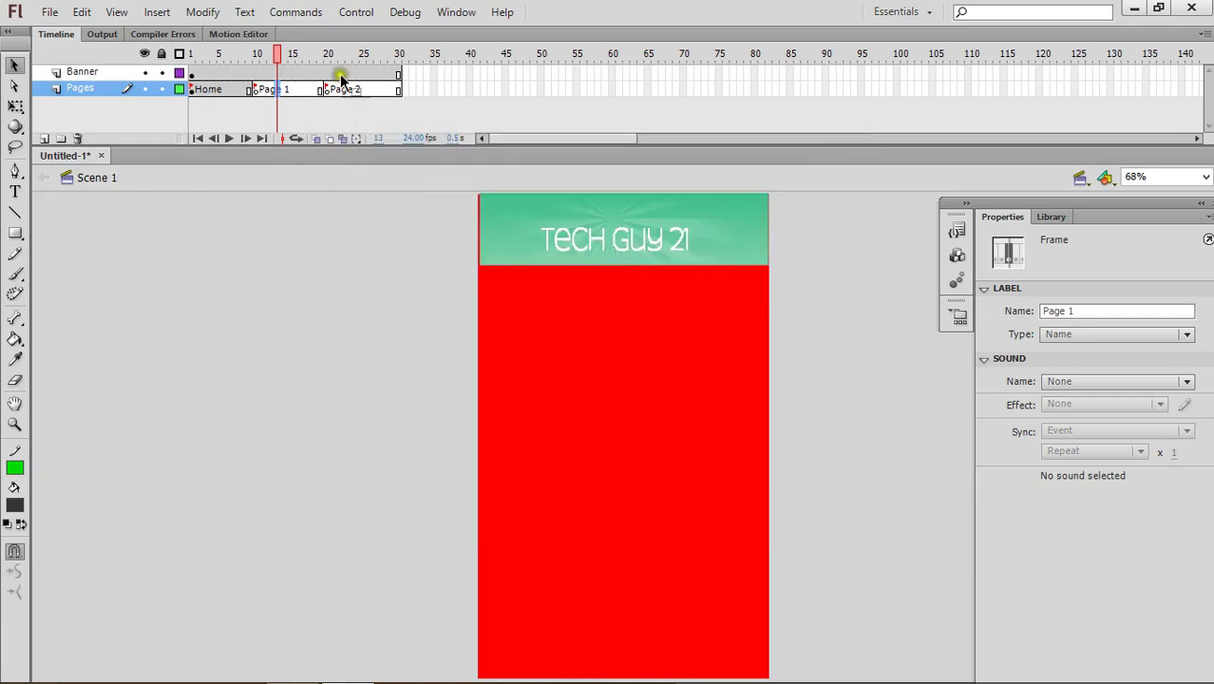
# - Place the imgres.jpg FIFA 14 cover at Page 1's bottom-left corner
pyautogui.click(1061, 217)
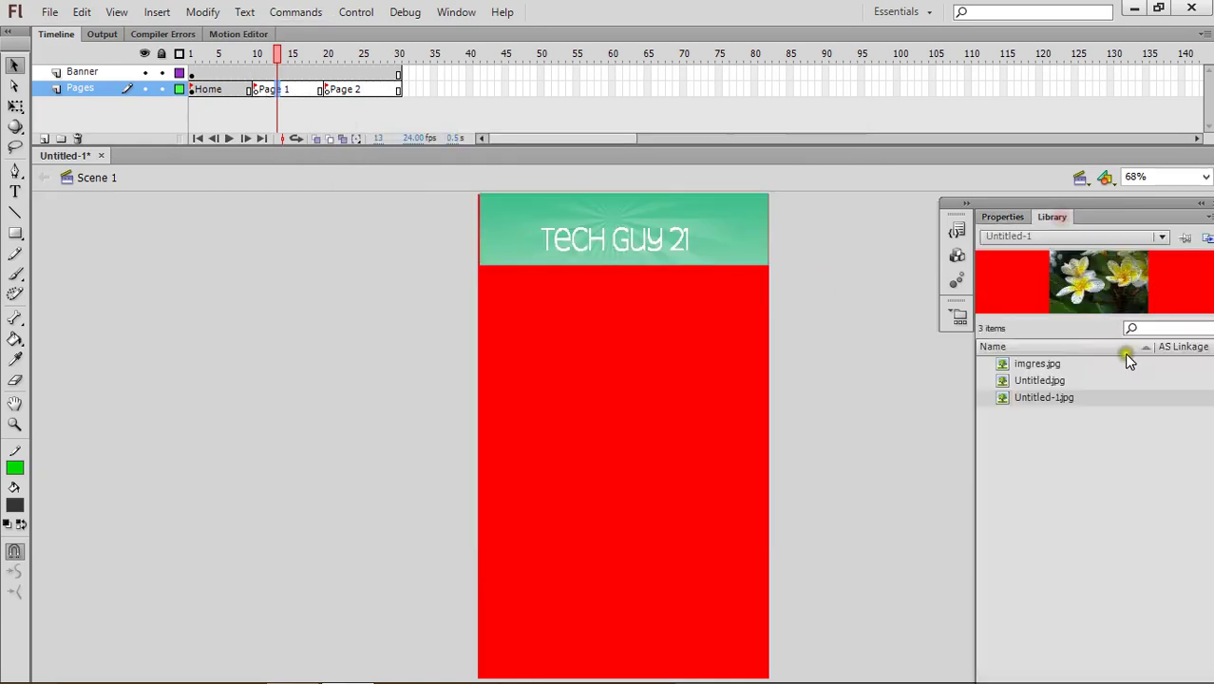
pyautogui.click(1039, 380)
pyautogui.moveTo(1045, 364); pyautogui.dragTo(561, 560)
pyautogui.moveTo(1032, 366); pyautogui.dragTo(540, 600)
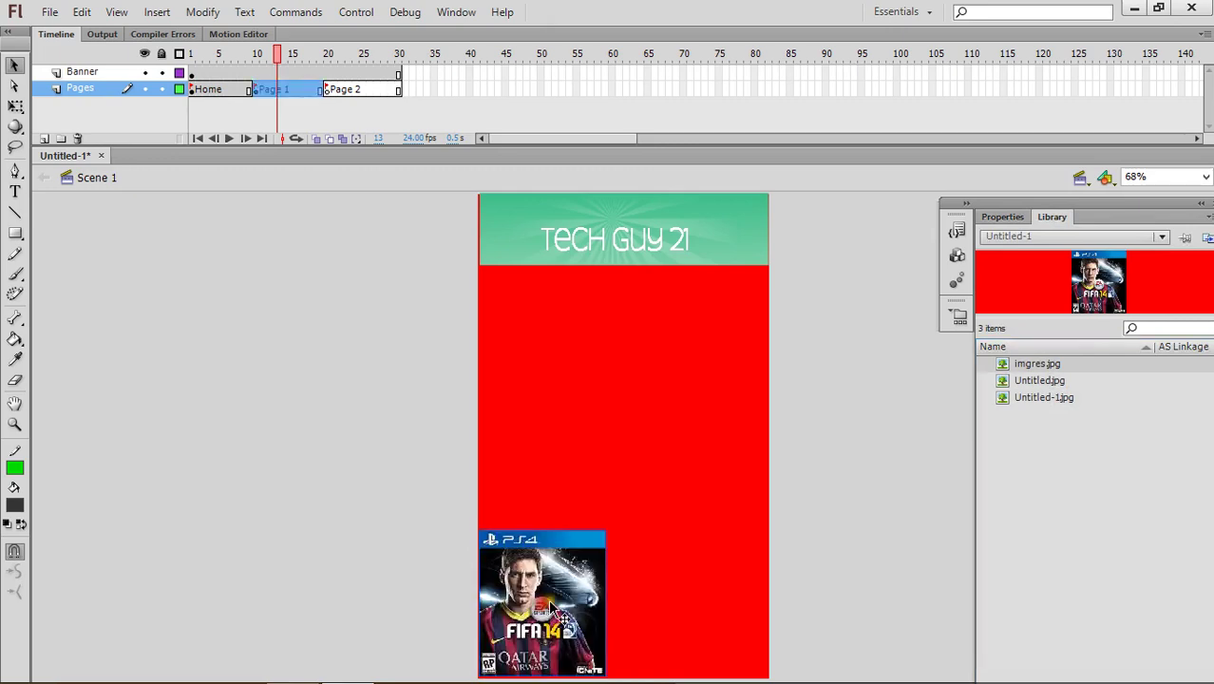
pyautogui.click(861, 537)
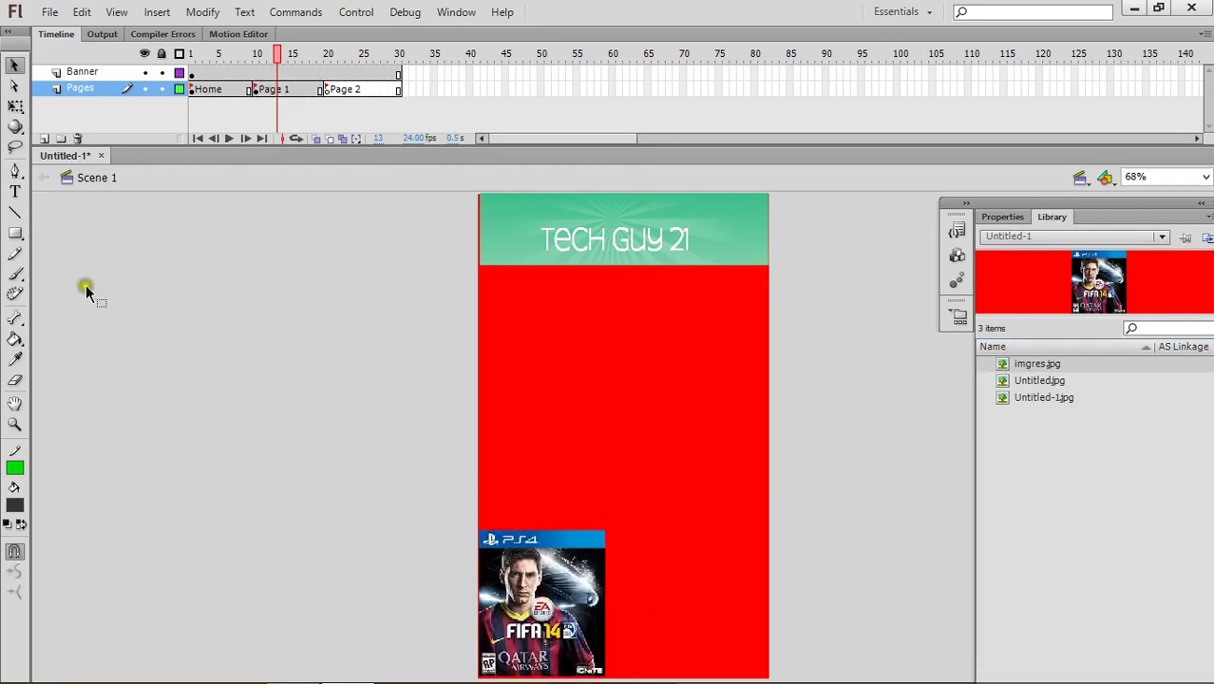
# - Draw a dark grey rectangle at Page 1's bottom-right corner
pyautogui.click(14, 233)
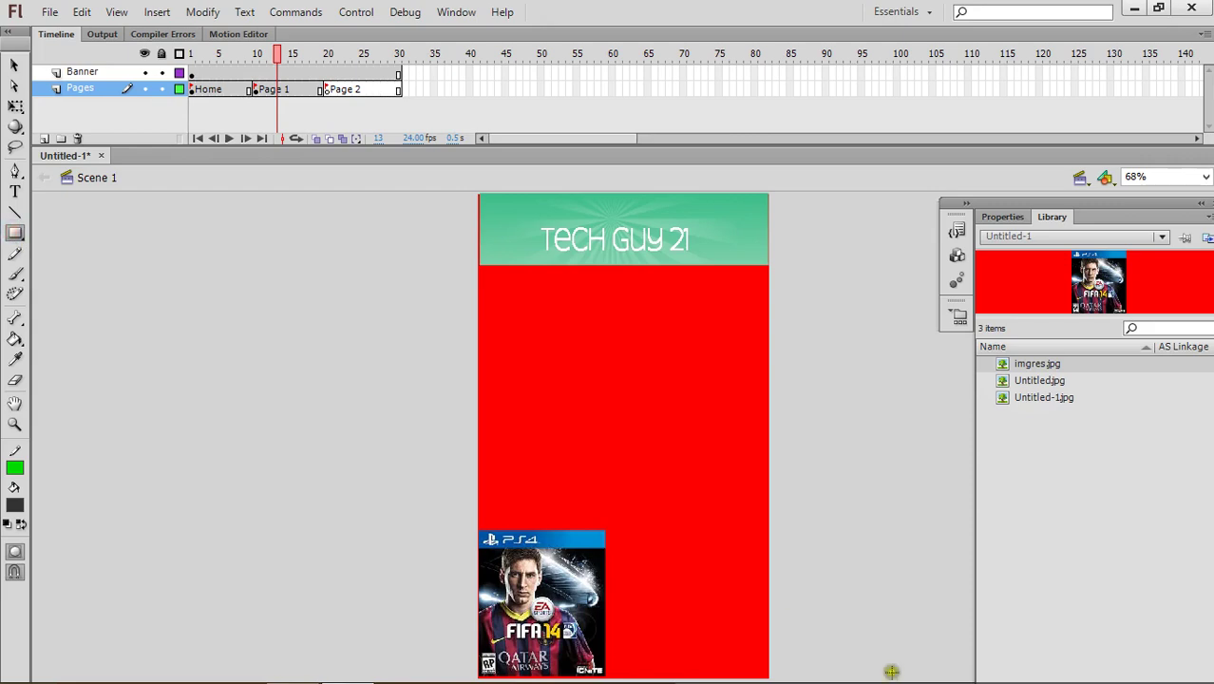
pyautogui.click(689, 632)
pyautogui.moveTo(705, 678); pyautogui.dragTo(766, 675)
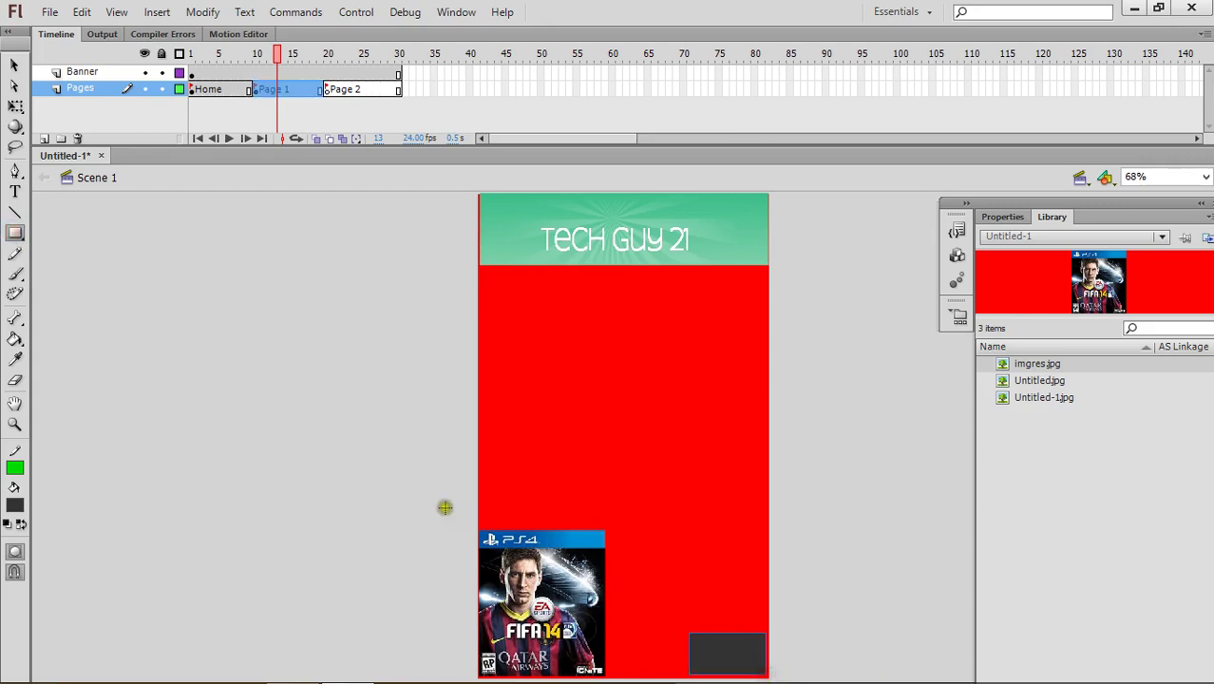
# - Write 'Home' in a text field on the dark grey box and colour it green
pyautogui.click(19, 192)
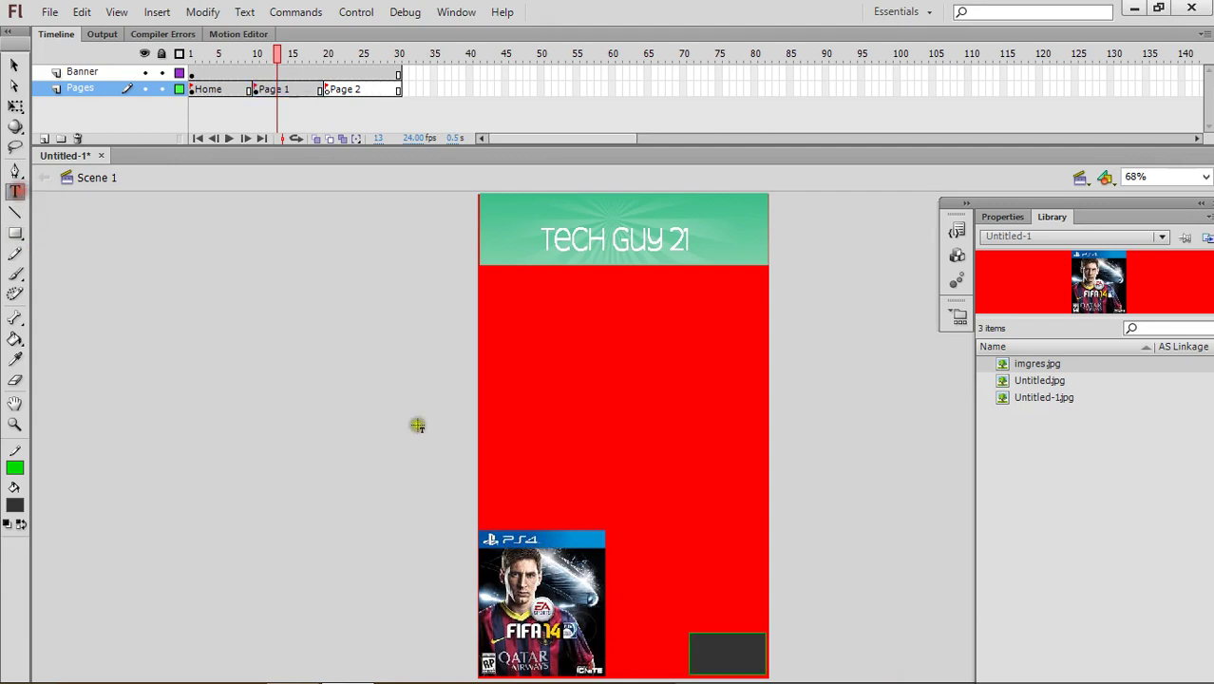
pyautogui.moveTo(697, 639); pyautogui.dragTo(762, 665)
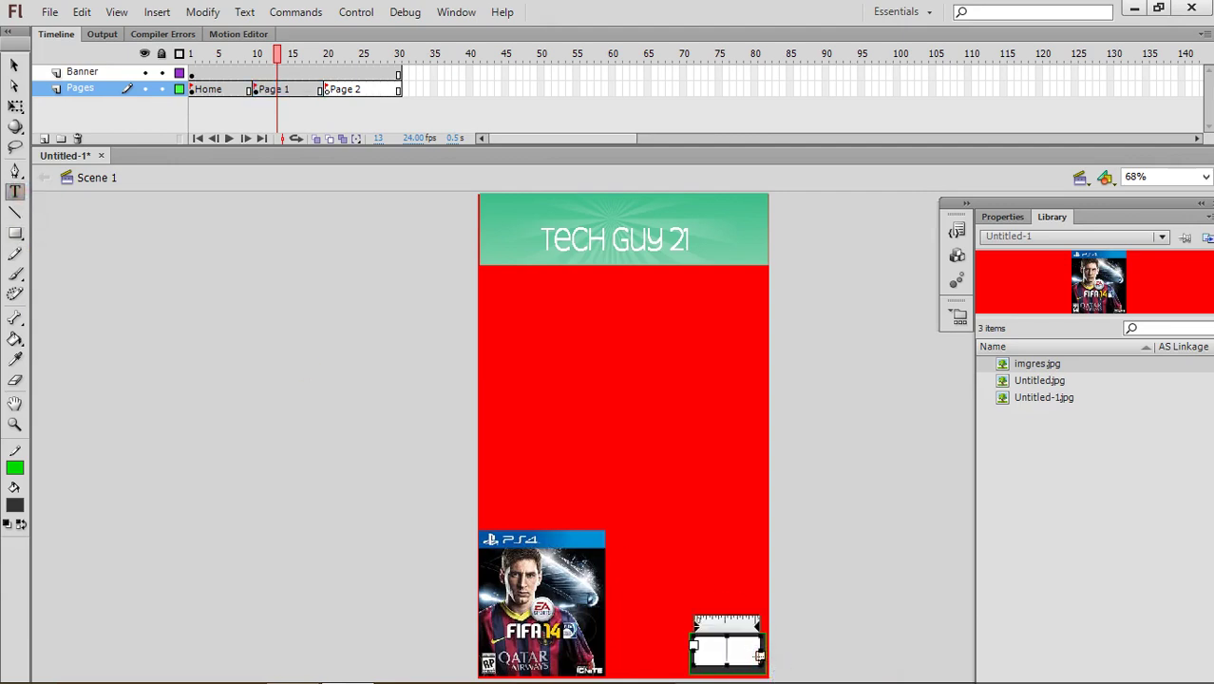
pyautogui.write('Home')
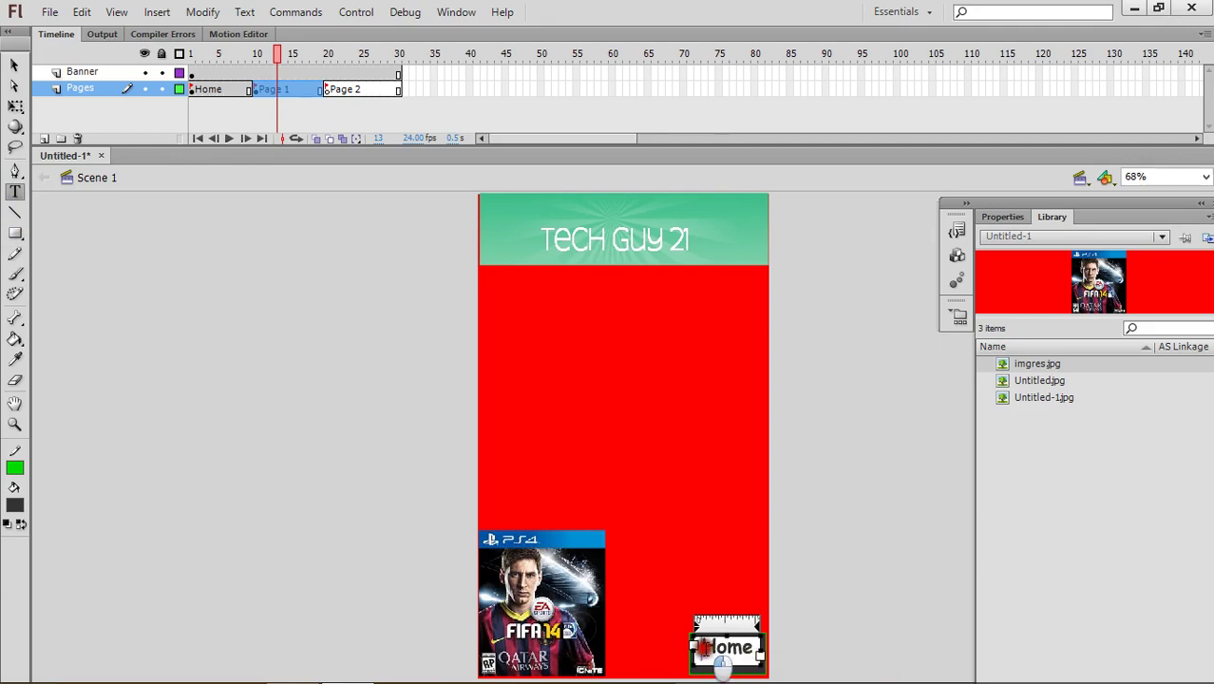
pyautogui.moveTo(700, 650); pyautogui.dragTo(771, 646)
pyautogui.click(1009, 217)
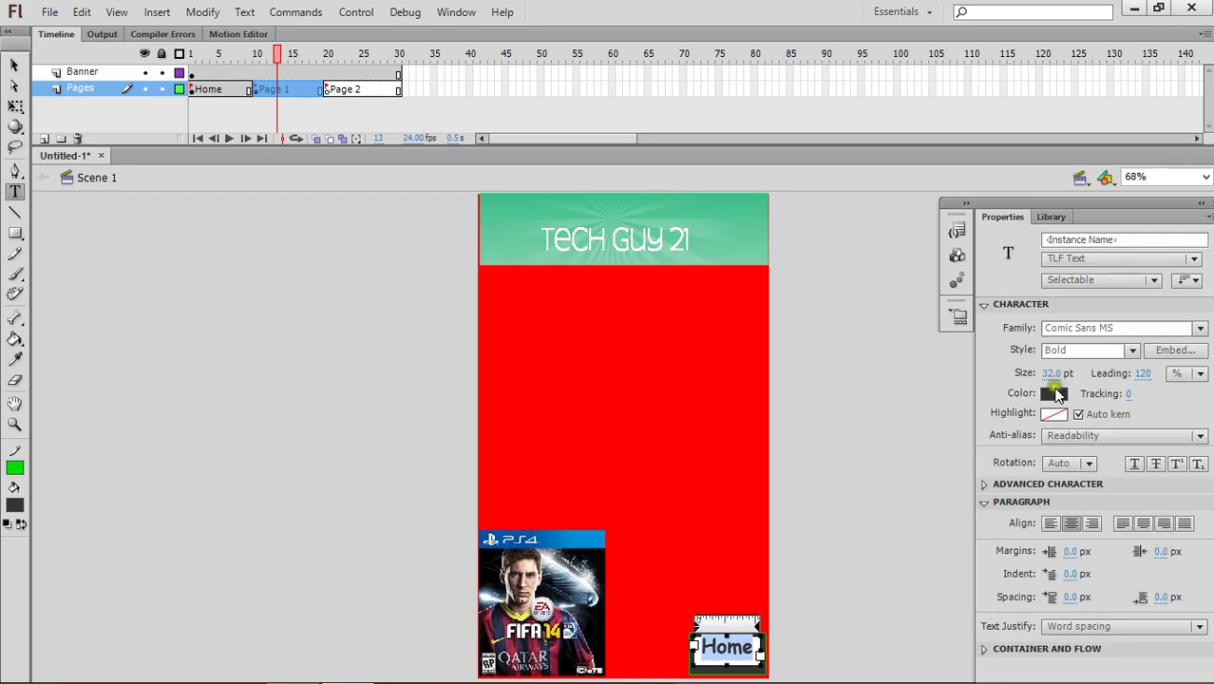
pyautogui.click(1055, 386)
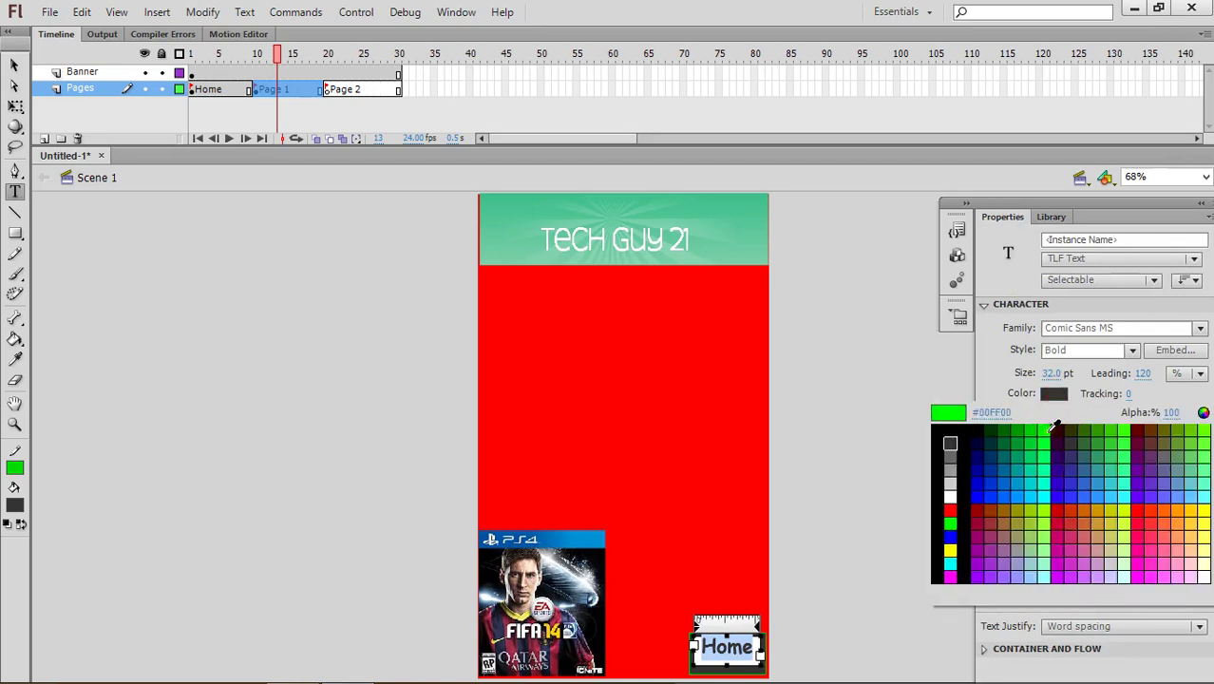
pyautogui.click(1050, 429)
pyautogui.click(899, 436)
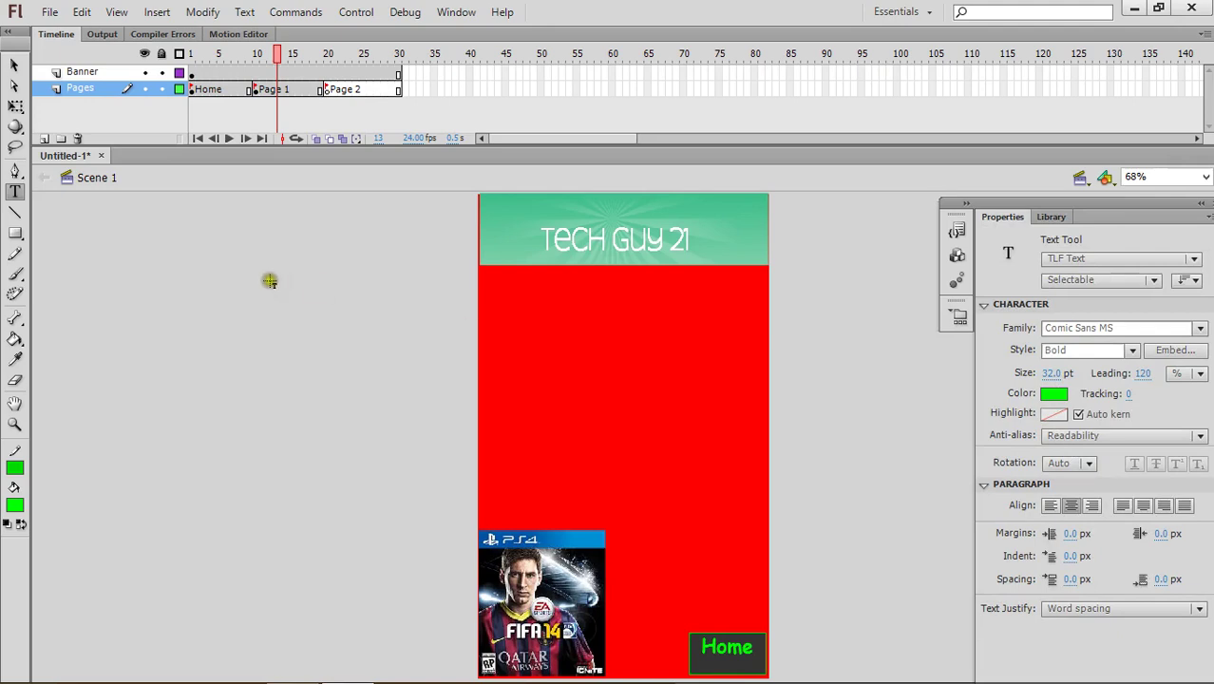
# - Add a 75 pt 'Fifa 14 for PS4' heading to Page 1, then show the Page 2 frame
pyautogui.moveTo(535, 275); pyautogui.dragTo(704, 424)
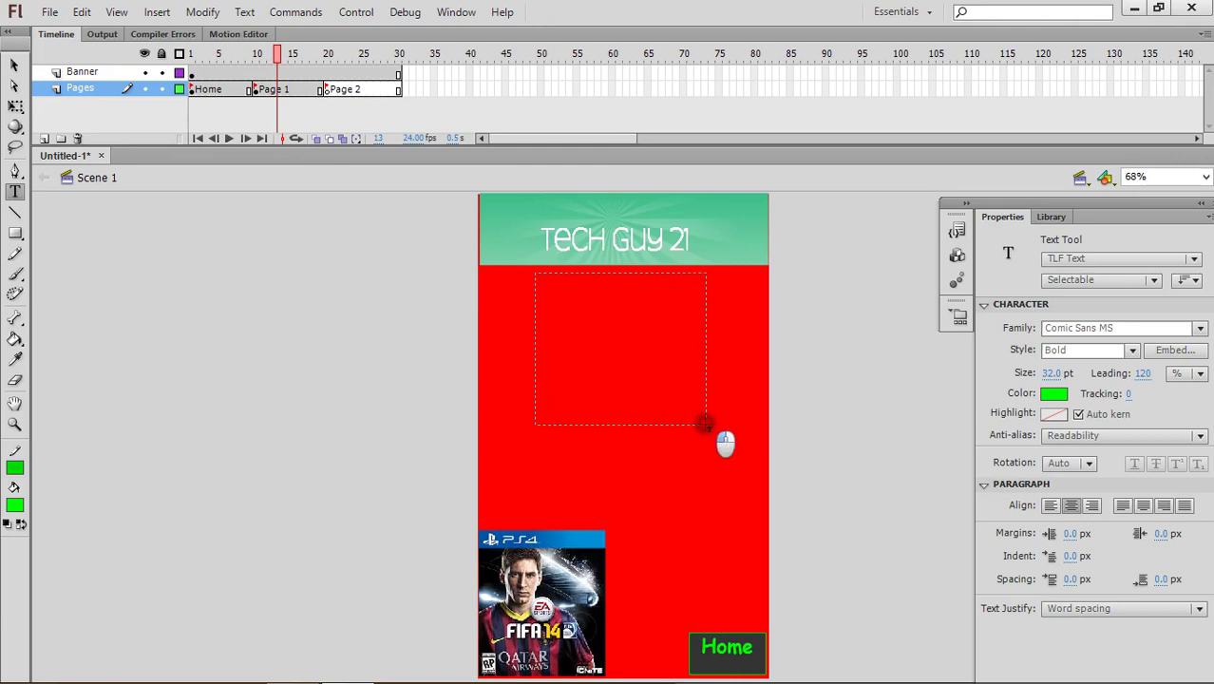
pyautogui.write('Fifa ')
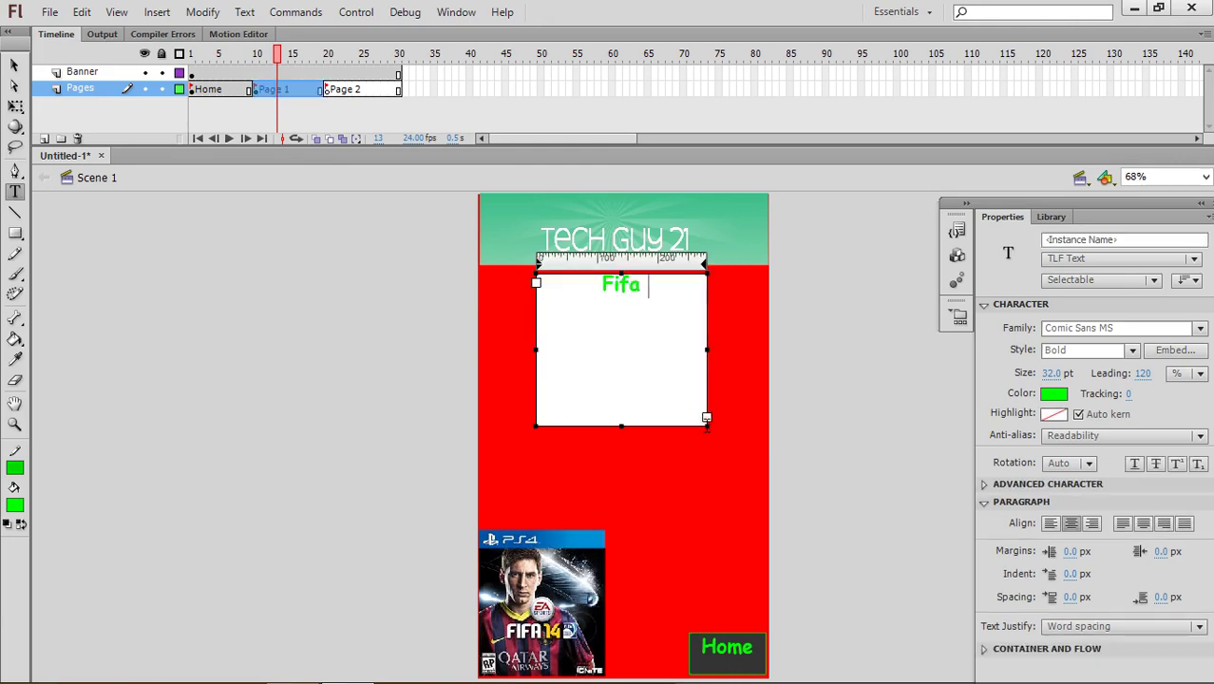
pyautogui.write('14 for ')
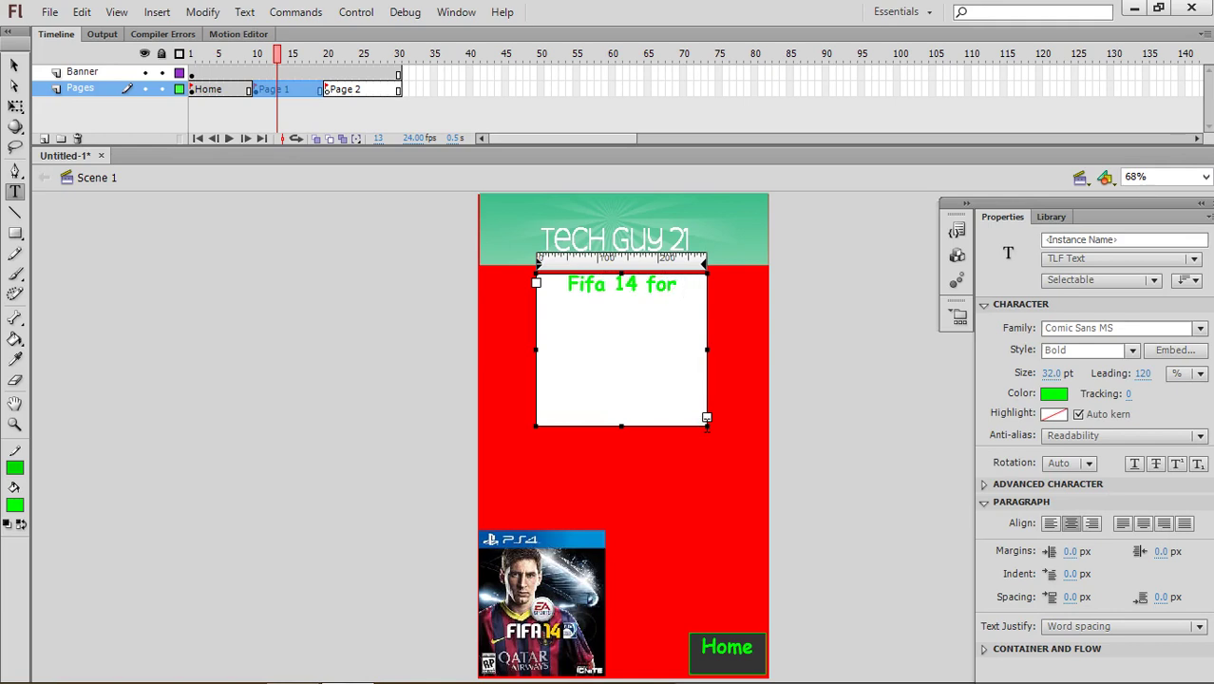
pyautogui.write('P')
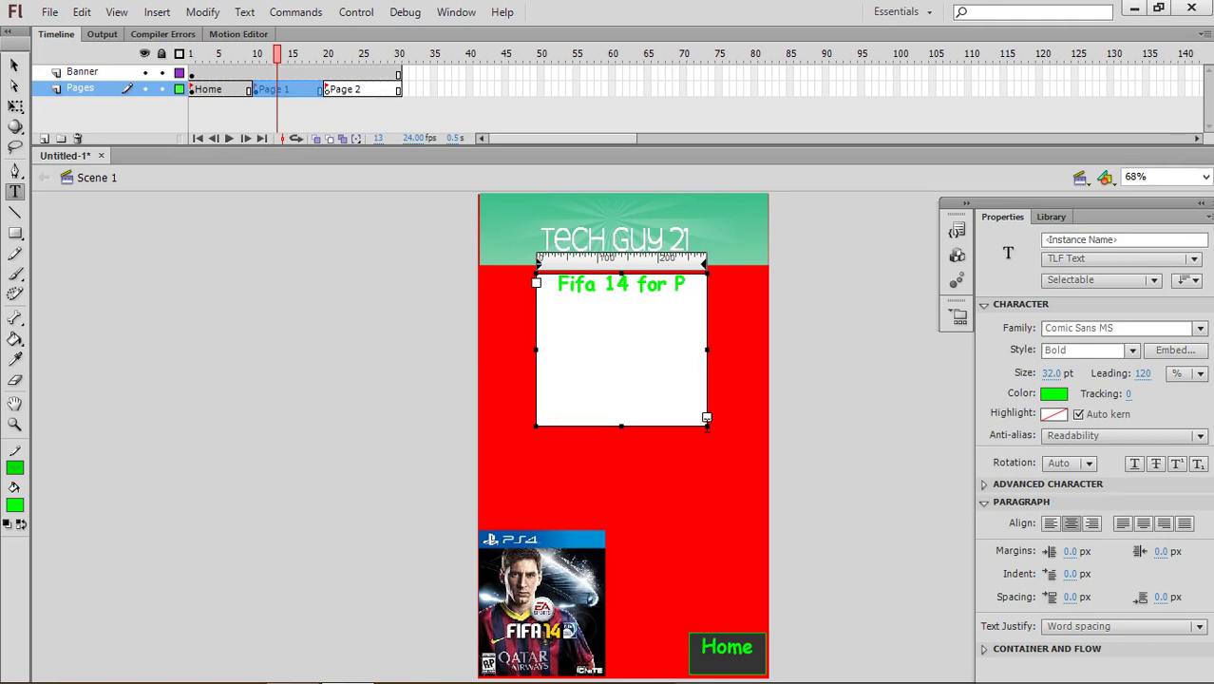
pyautogui.write('S4')
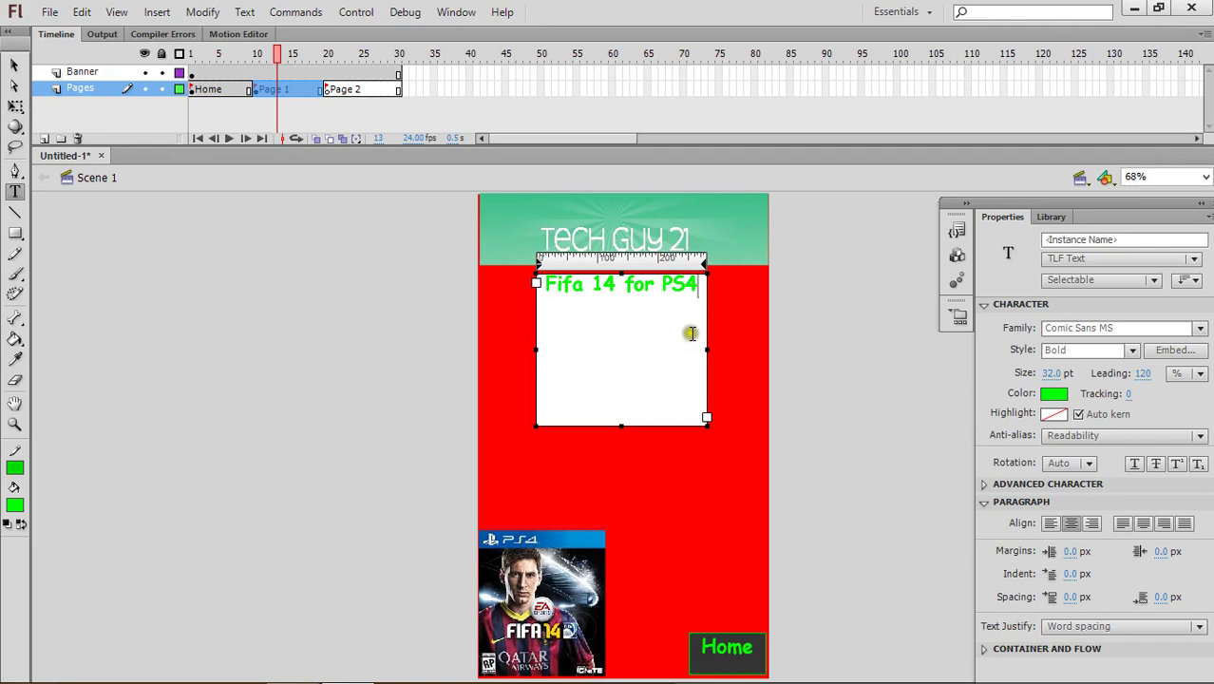
pyautogui.hotkey('ctrl', 'a')
pyautogui.moveTo(1050, 374); pyautogui.dragTo(1071, 373)
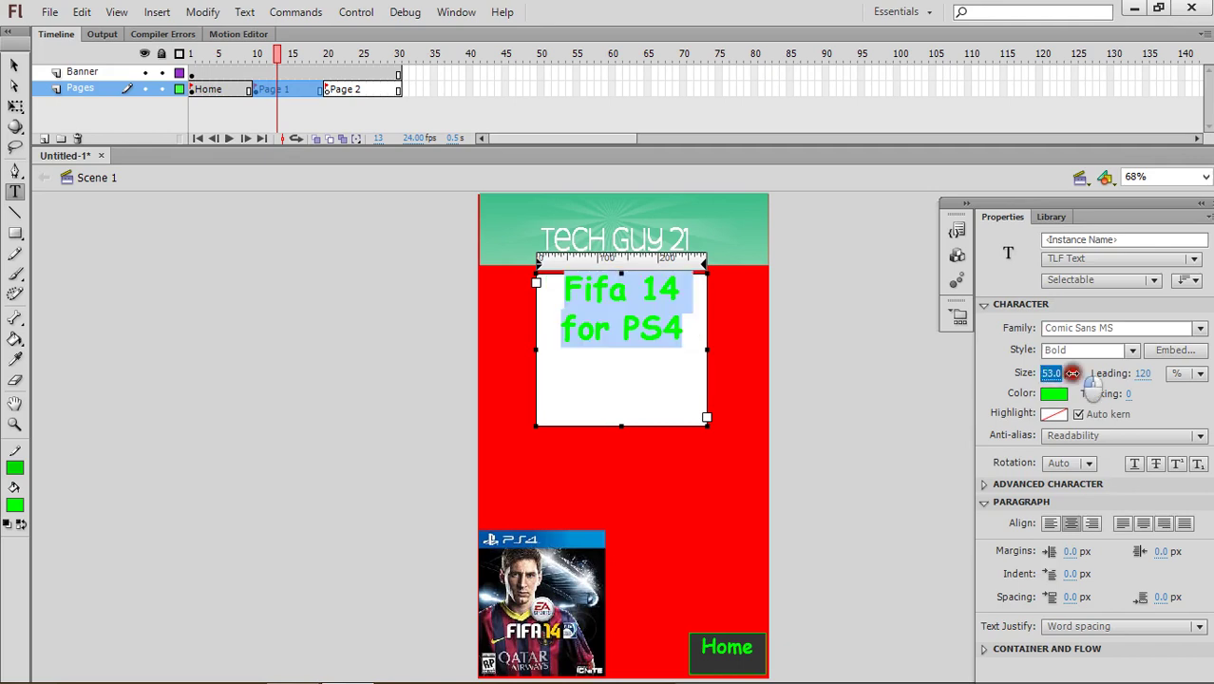
pyautogui.moveTo(1071, 373); pyautogui.dragTo(1088, 373)
pyautogui.click(846, 442)
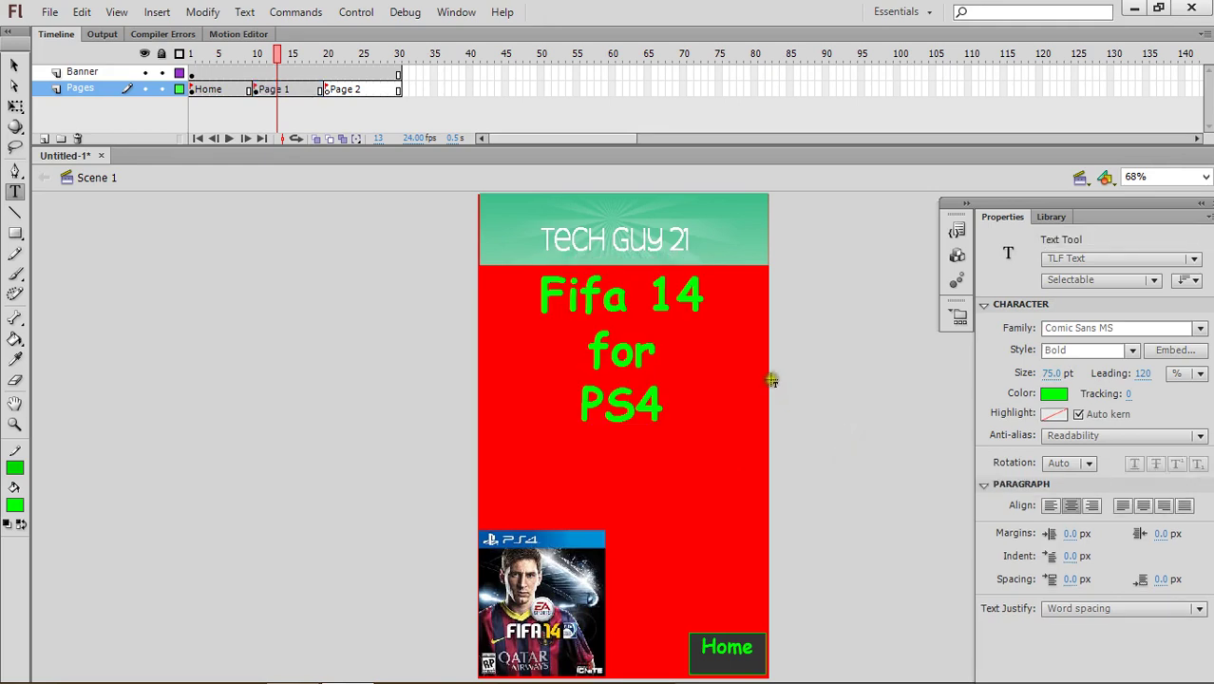
pyautogui.click(325, 89)
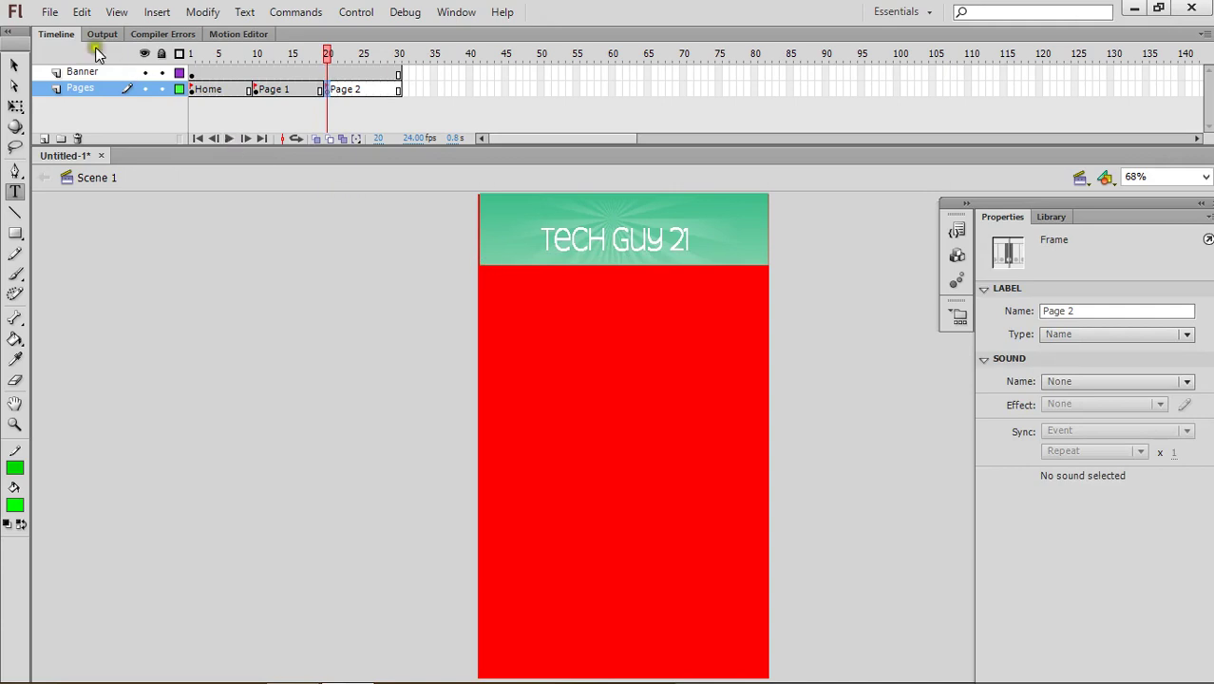
# - Import images.jpg into the library and place the daisy photo at Page 2's bottom-left
pyautogui.click(50, 12)
pyautogui.moveTo(222, 288)
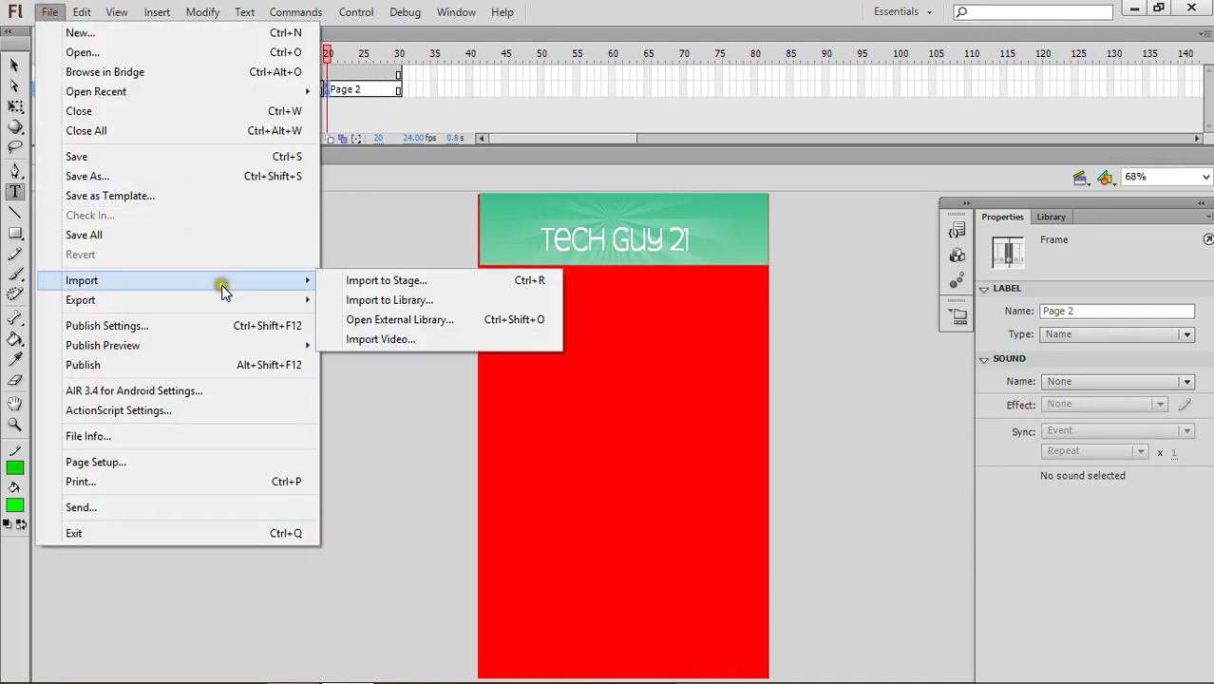
pyautogui.click(390, 302)
pyautogui.moveTo(857, 305); pyautogui.dragTo(884, 413)
pyautogui.doubleClick(674, 283)
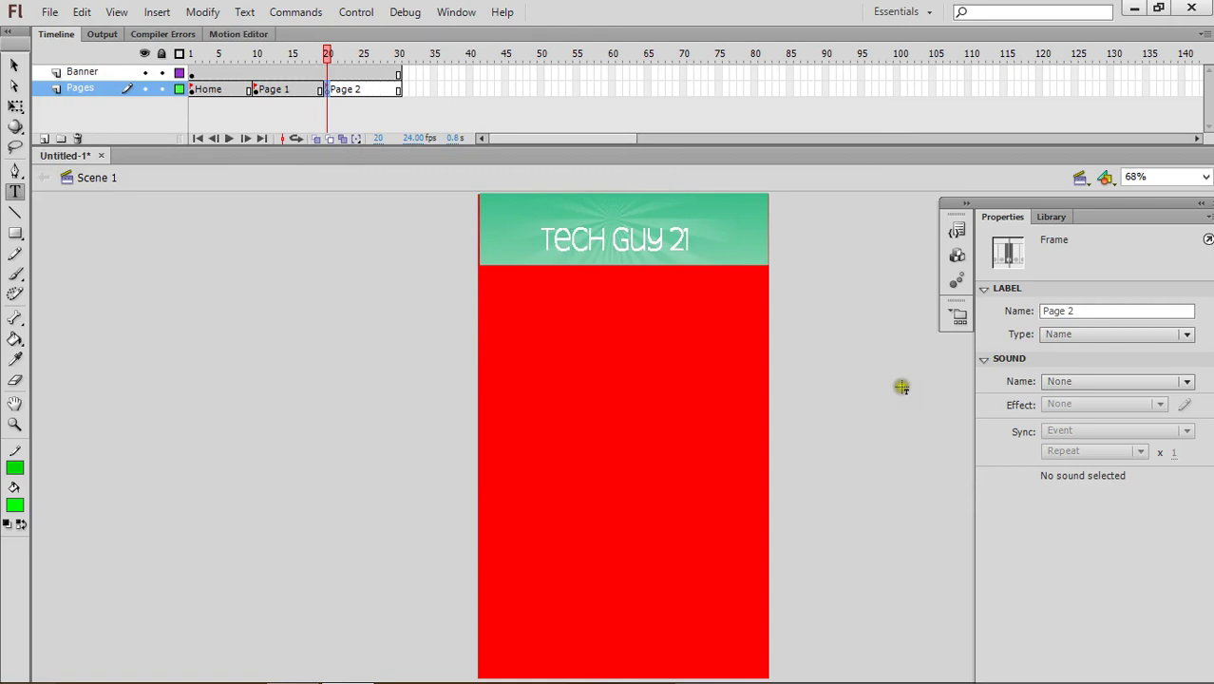
pyautogui.click(1052, 218)
pyautogui.moveTo(1050, 366); pyautogui.dragTo(563, 623)
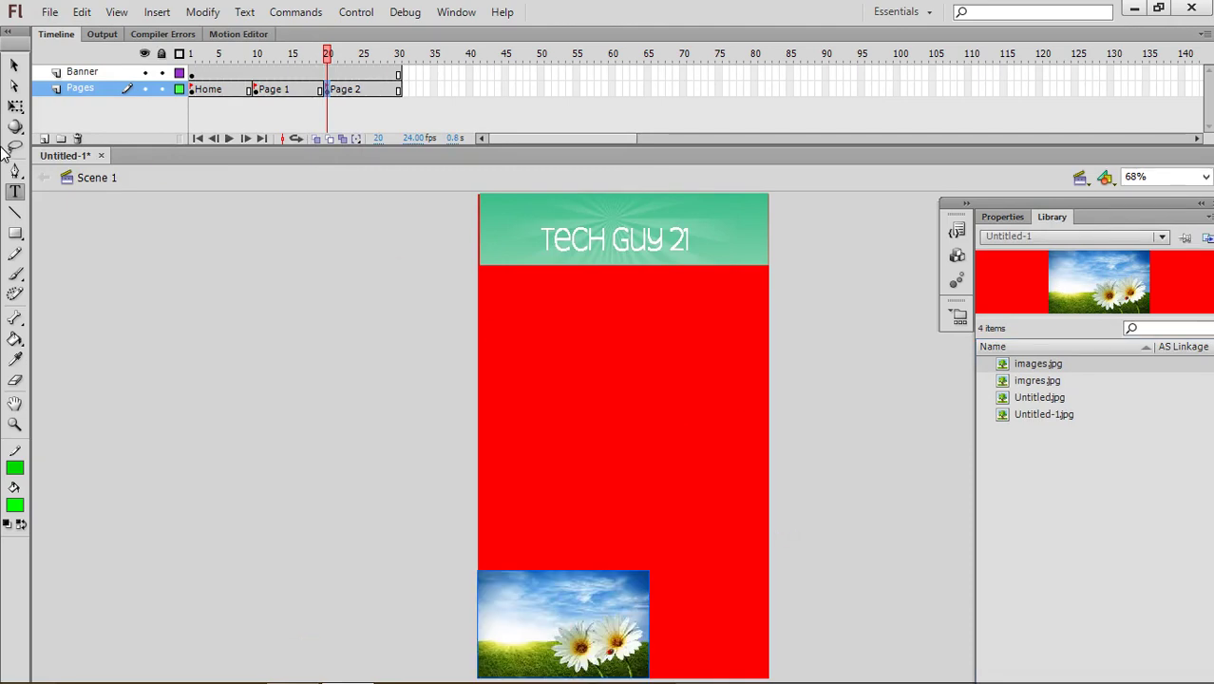
# - Type the Page 2 caption below the banner, correcting it toward 'Look at that ladybag'
pyautogui.click(528, 283)
pyautogui.moveTo(529, 285); pyautogui.dragTo(711, 369)
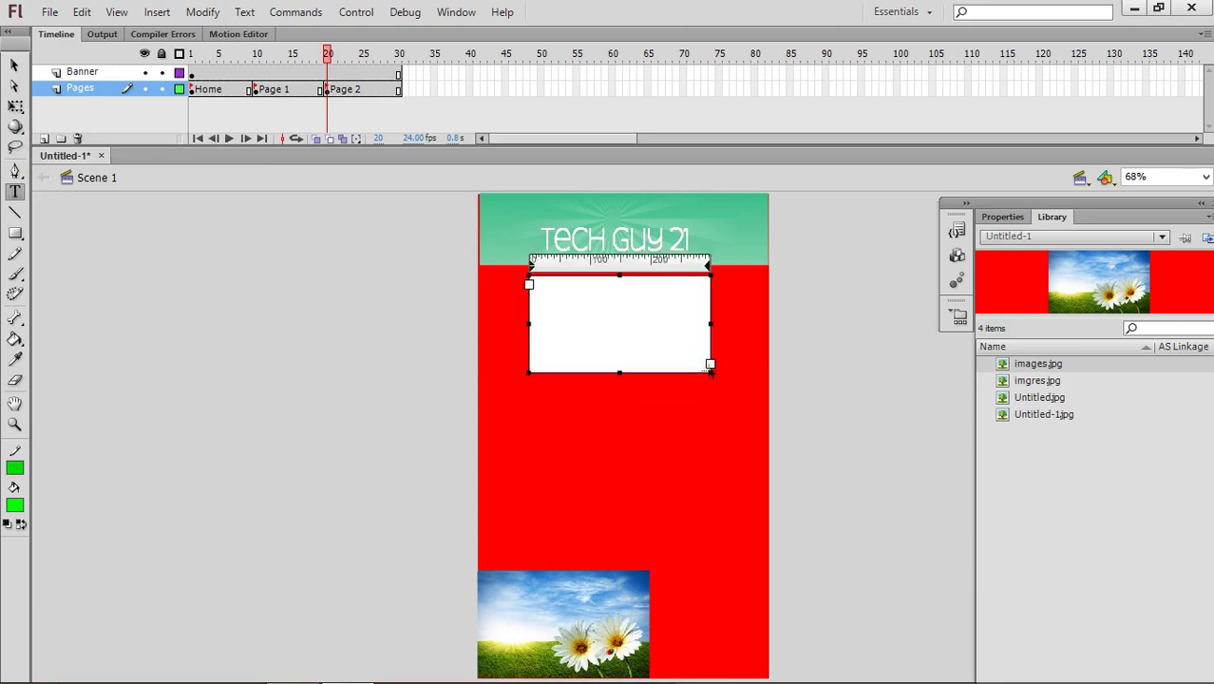
pyautogui.write('Loo')
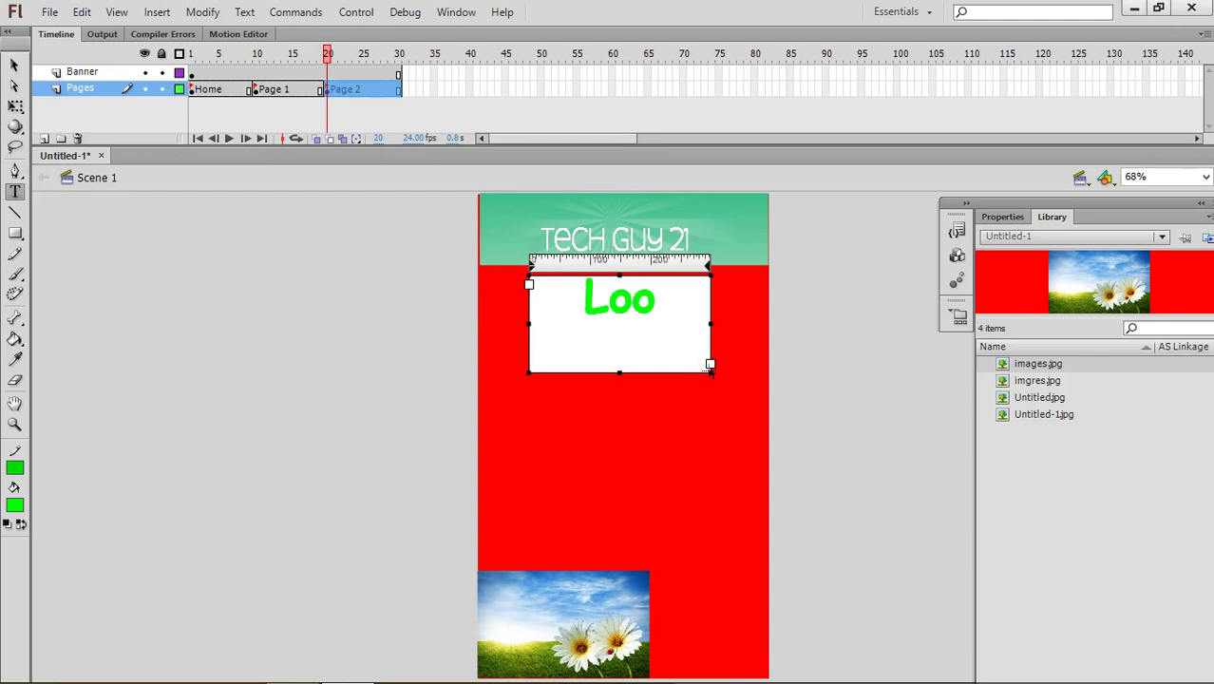
pyautogui.write('k at')
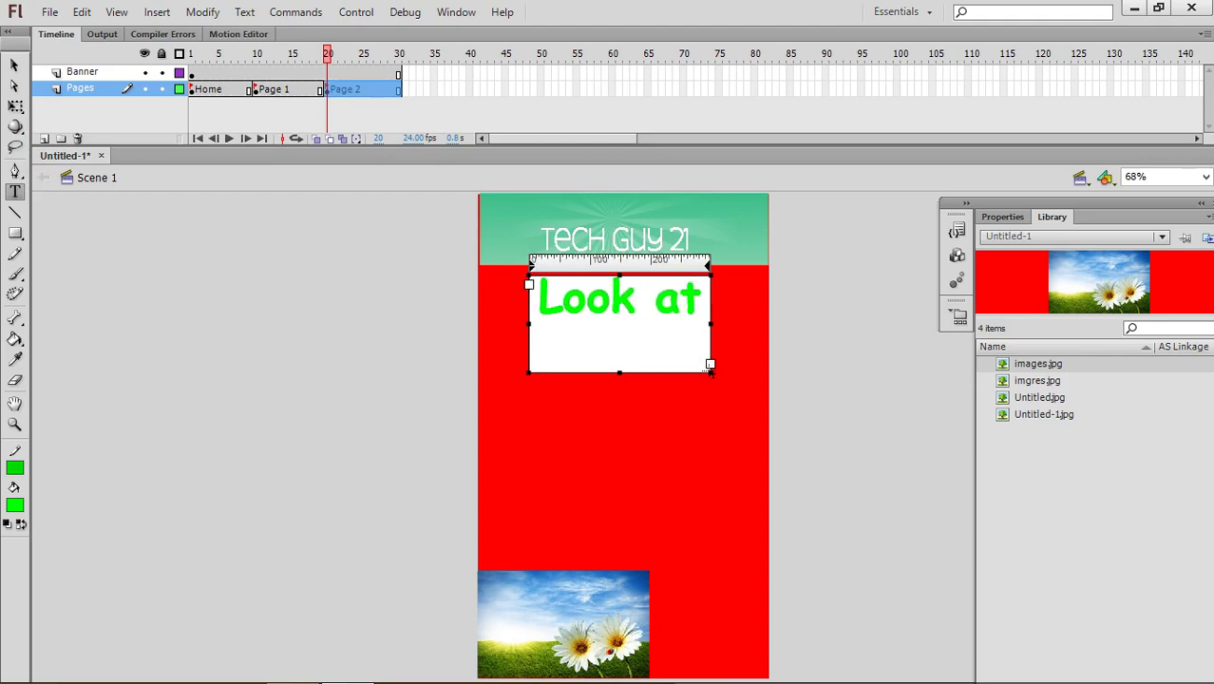
pyautogui.write(' th')
pyautogui.write('at')
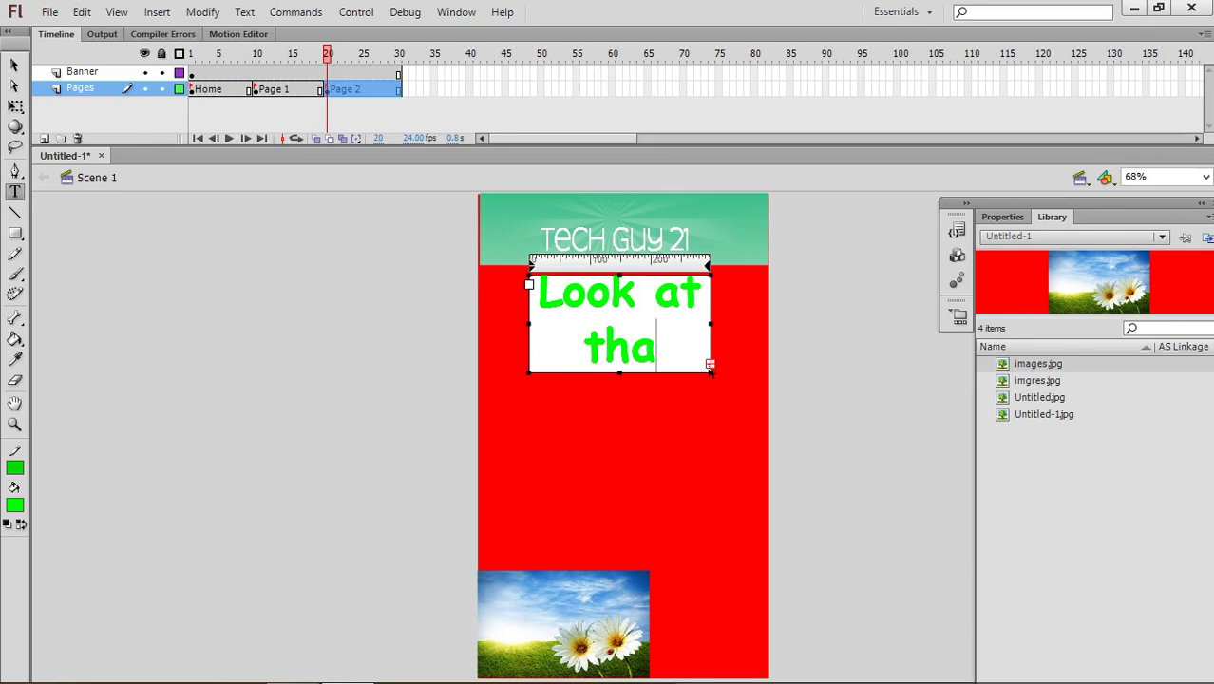
pyautogui.write(' nat')
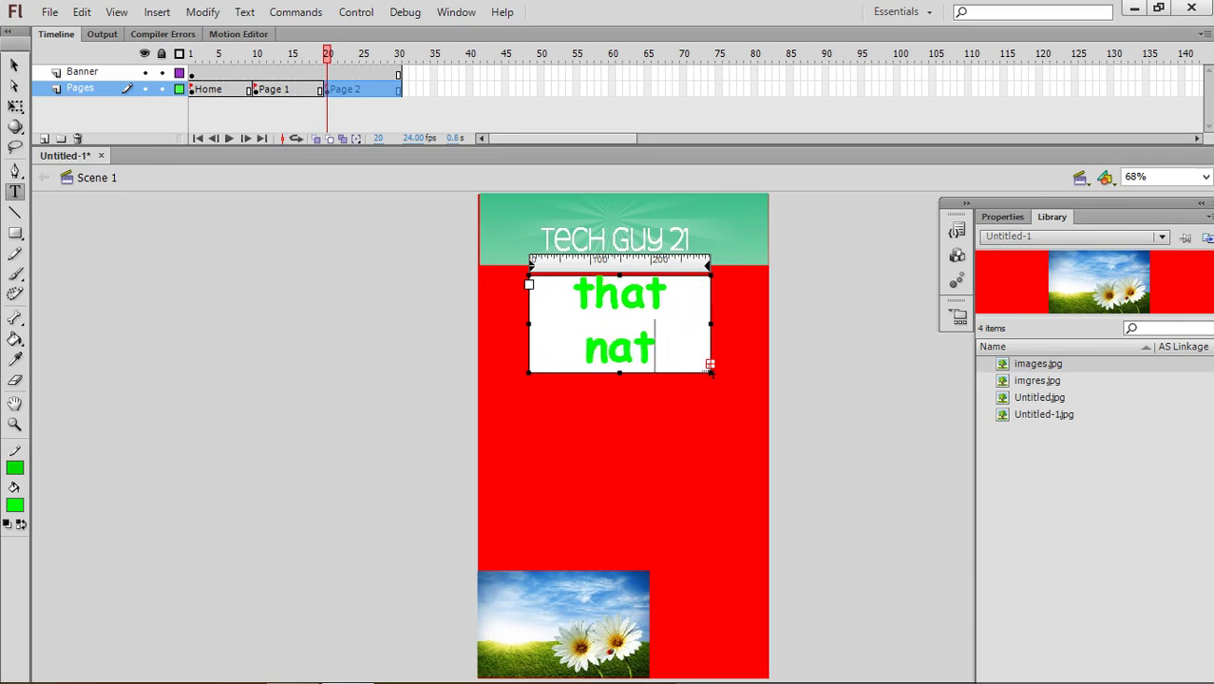
pyautogui.press('BackSpace')
pyautogui.press('BackSpace')
pyautogui.press('BackSpace')
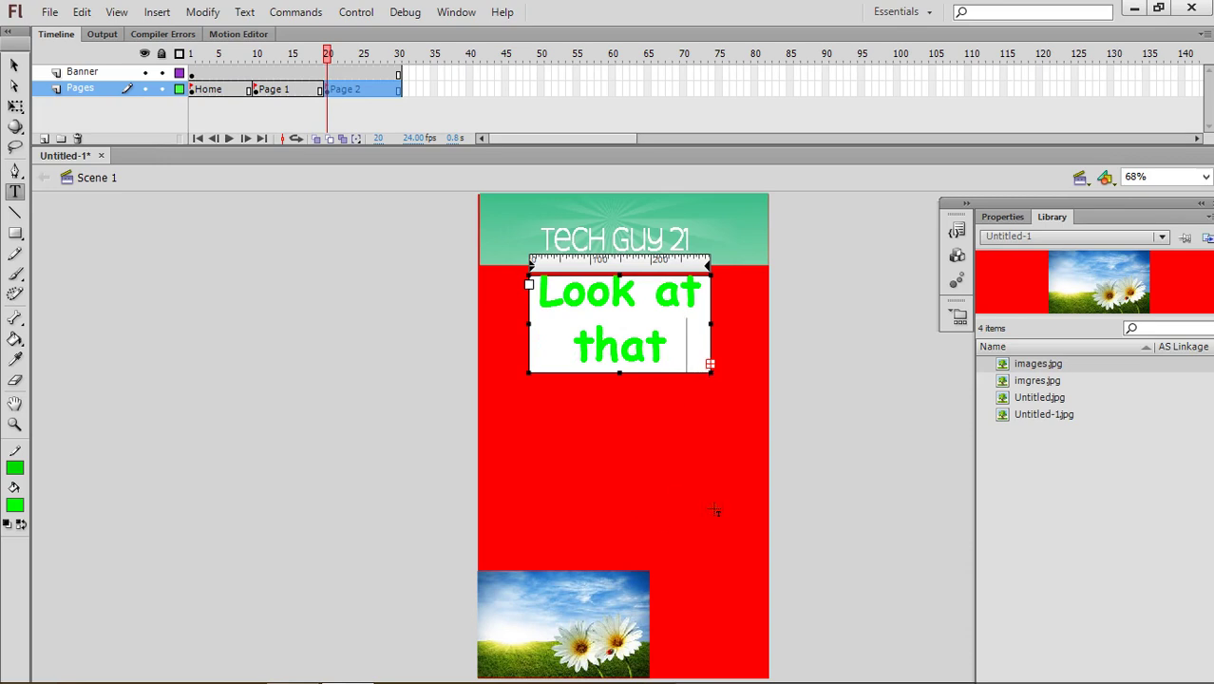
pyautogui.write('s')
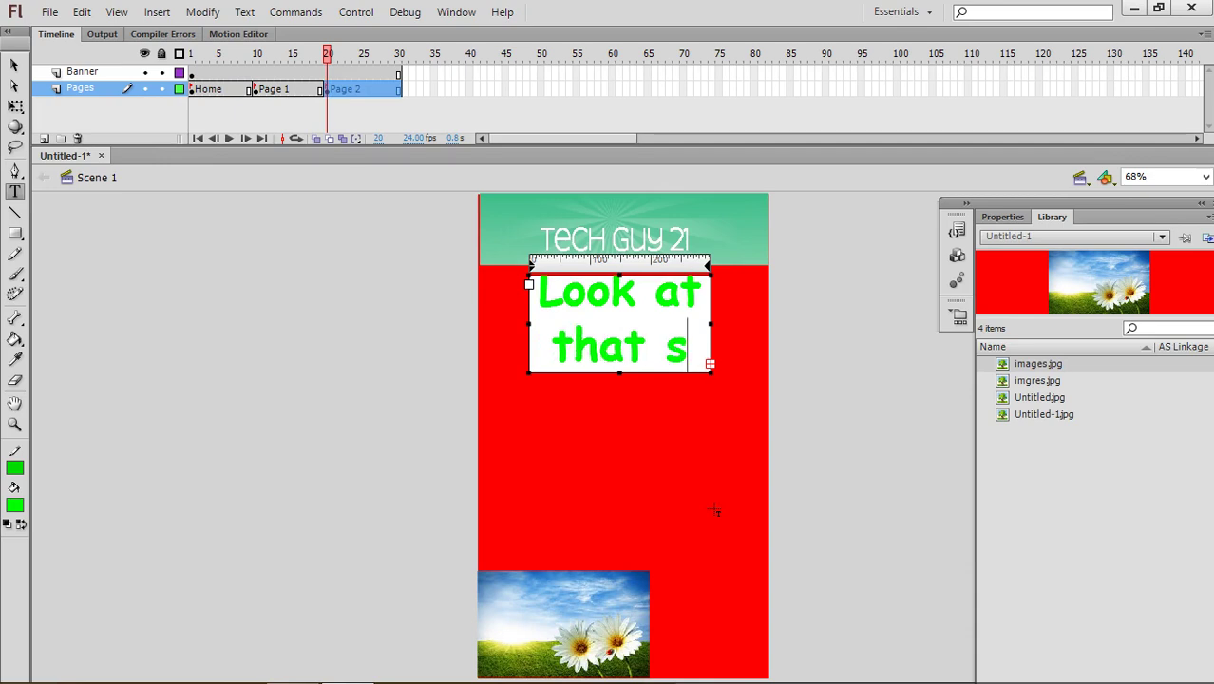
pyautogui.write('un sat')
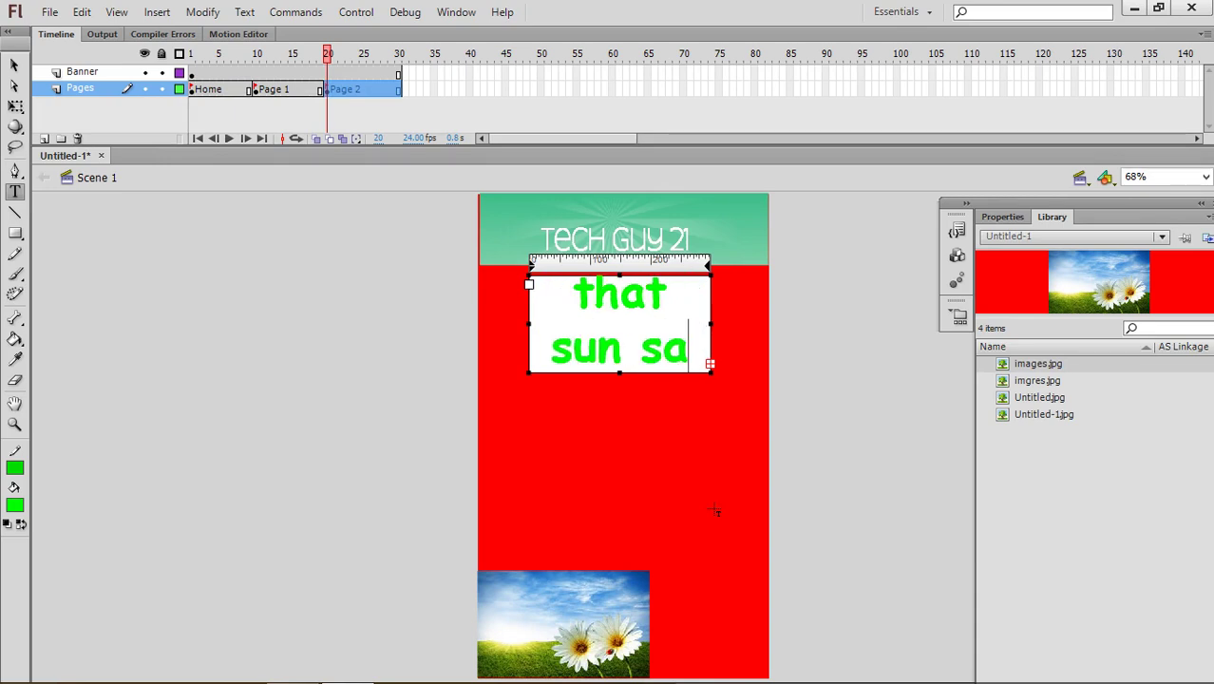
pyautogui.press('BackSpace')
pyautogui.press('BackSpace')
pyautogui.press('BackSpace')
pyautogui.press('BackSpace')
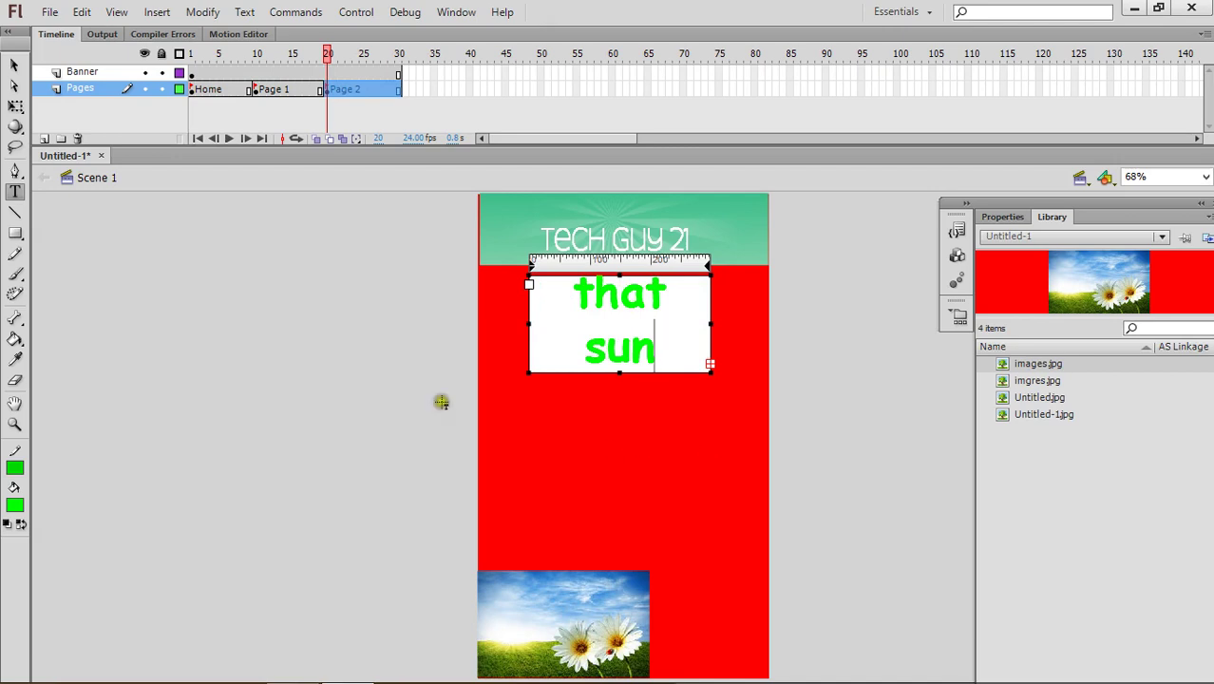
pyautogui.click(724, 420)
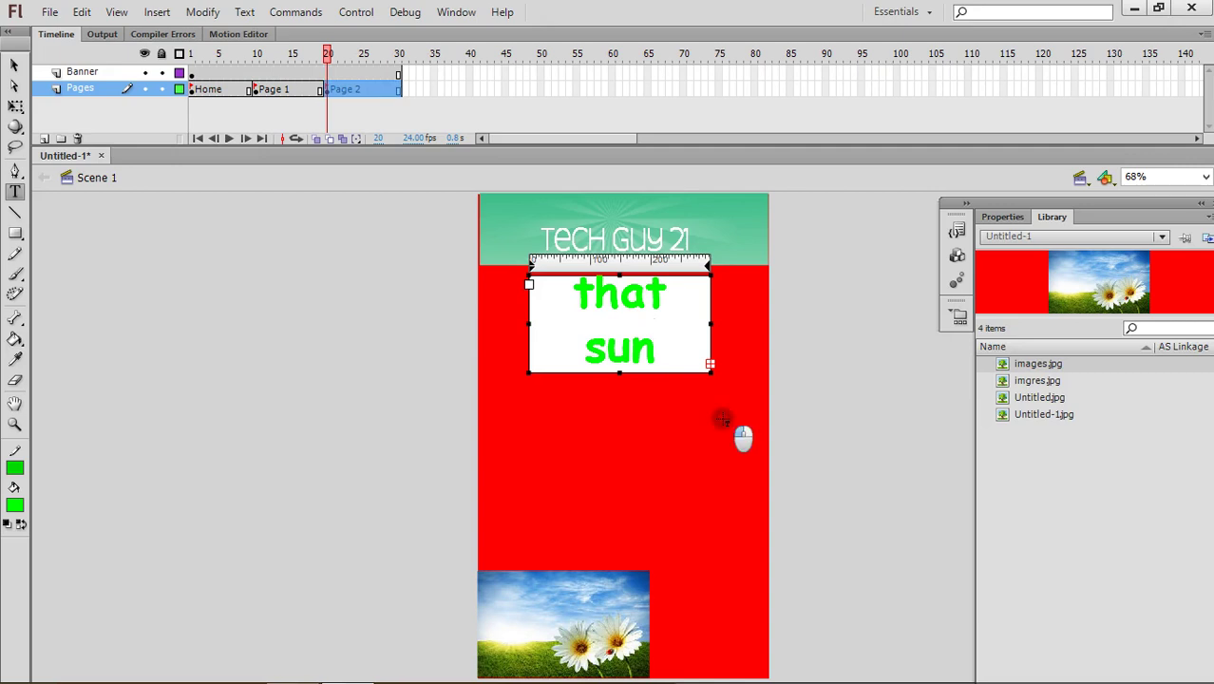
pyautogui.click(668, 354)
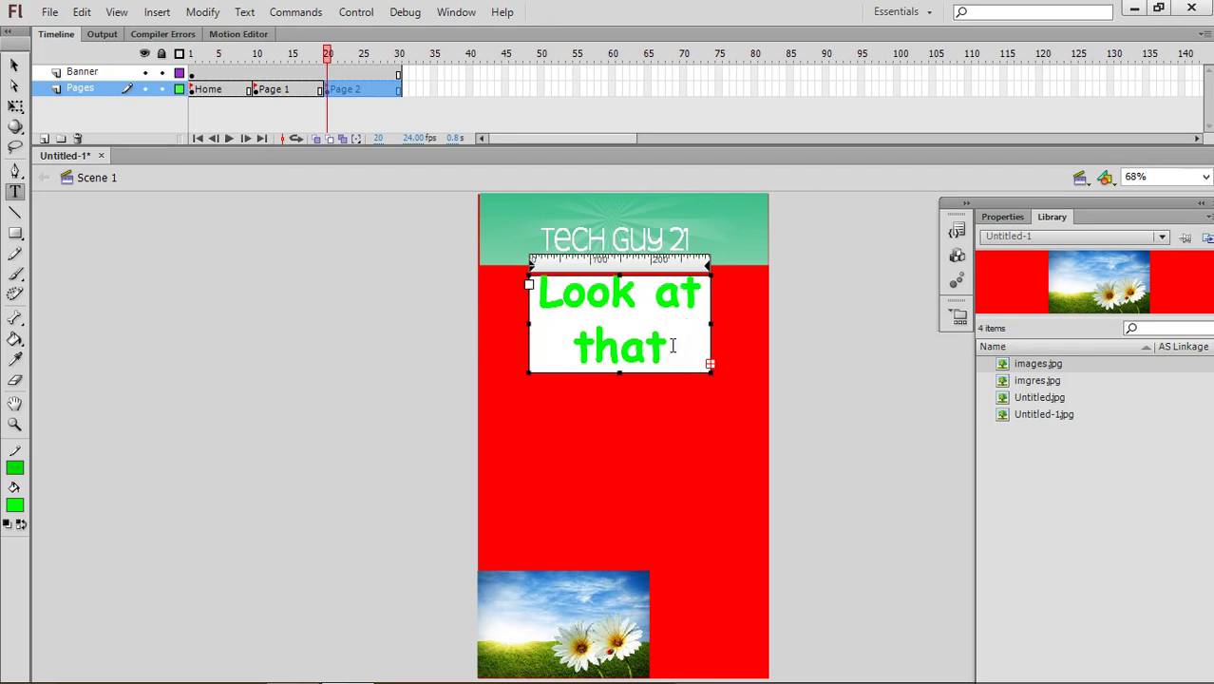
pyautogui.write('lady sun')
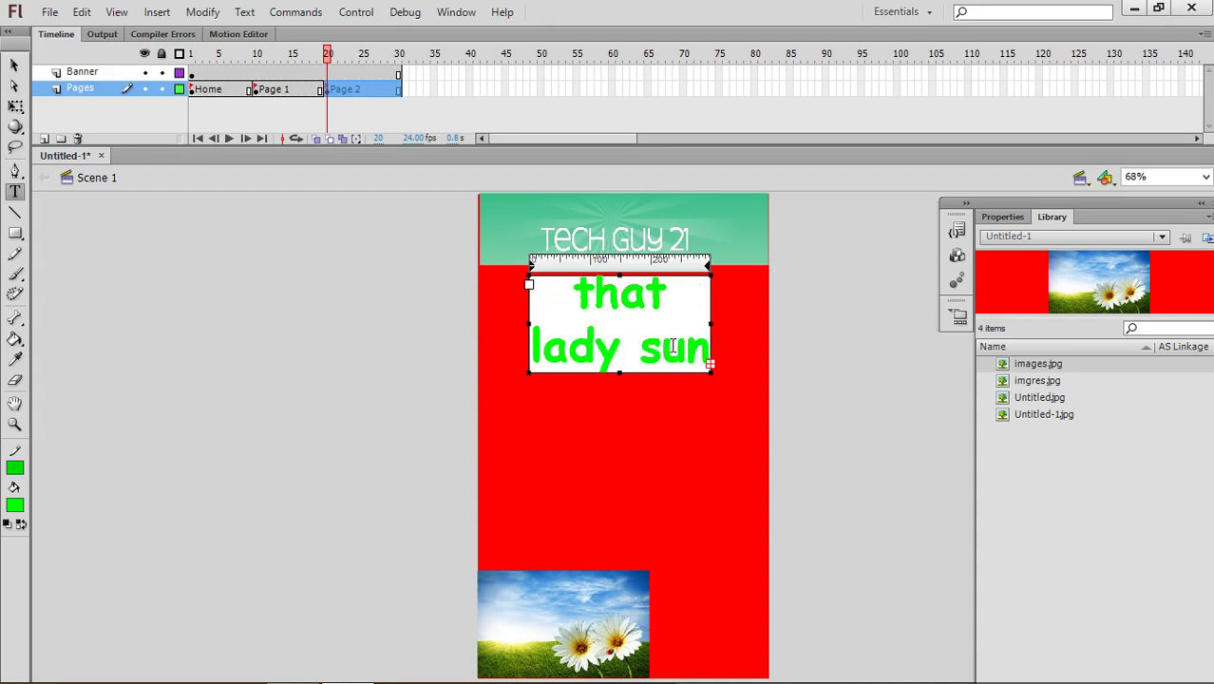
pyautogui.press('BackSpace')
pyautogui.press('BackSpace')
pyautogui.press('BackSpace')
pyautogui.press('BackSpace')
pyautogui.write('bag')
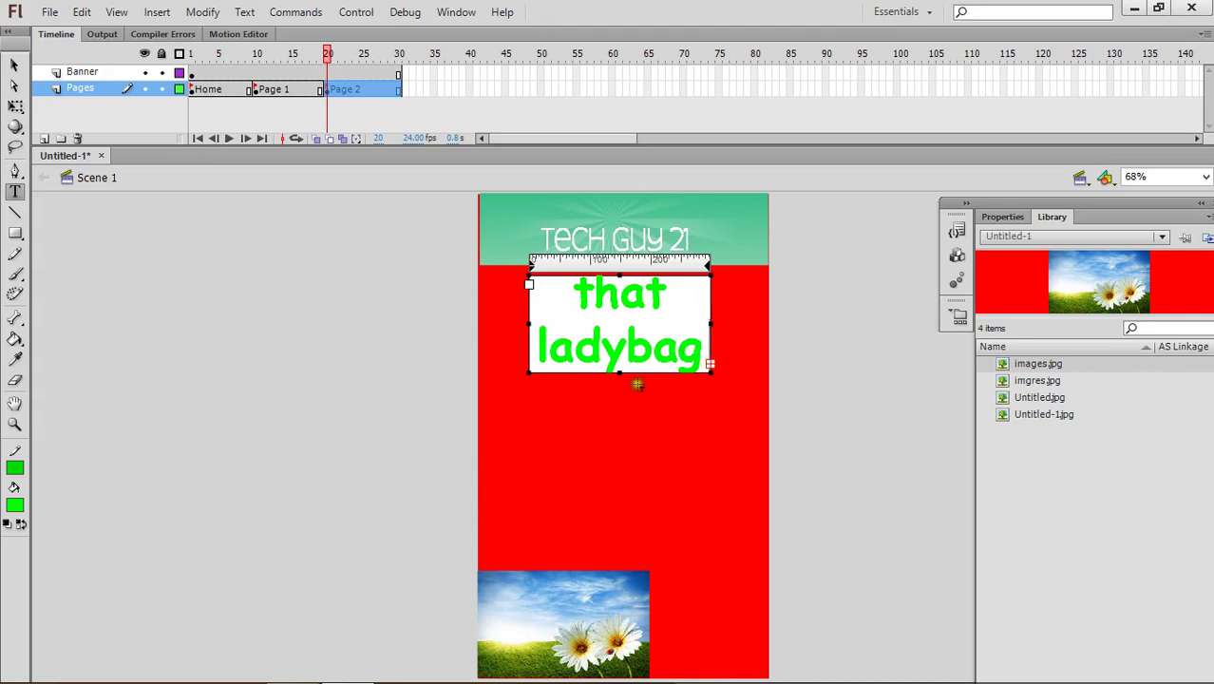
# - Remove the stray word 'sun', widen the caption box on both sides, and nudge it left
pyautogui.moveTo(615, 371); pyautogui.dragTo(642, 502)
pyautogui.moveTo(584, 465); pyautogui.dragTo(658, 469)
pyautogui.press('BackSpace')
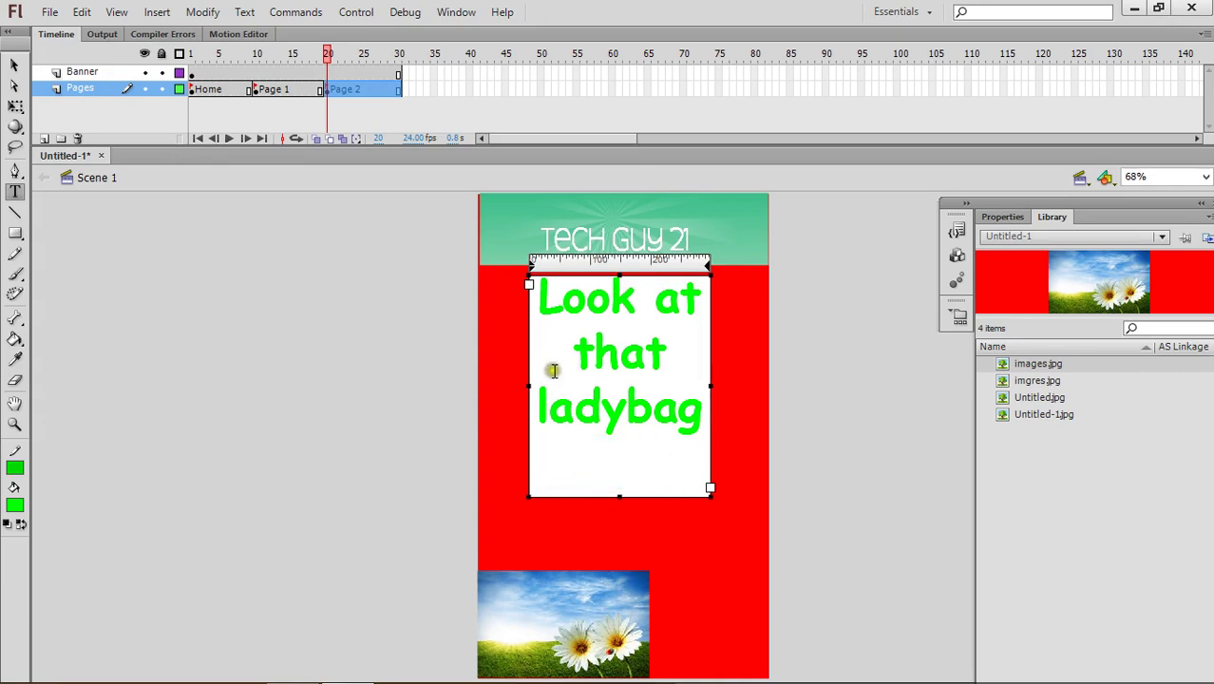
pyautogui.moveTo(528, 386); pyautogui.dragTo(502, 386)
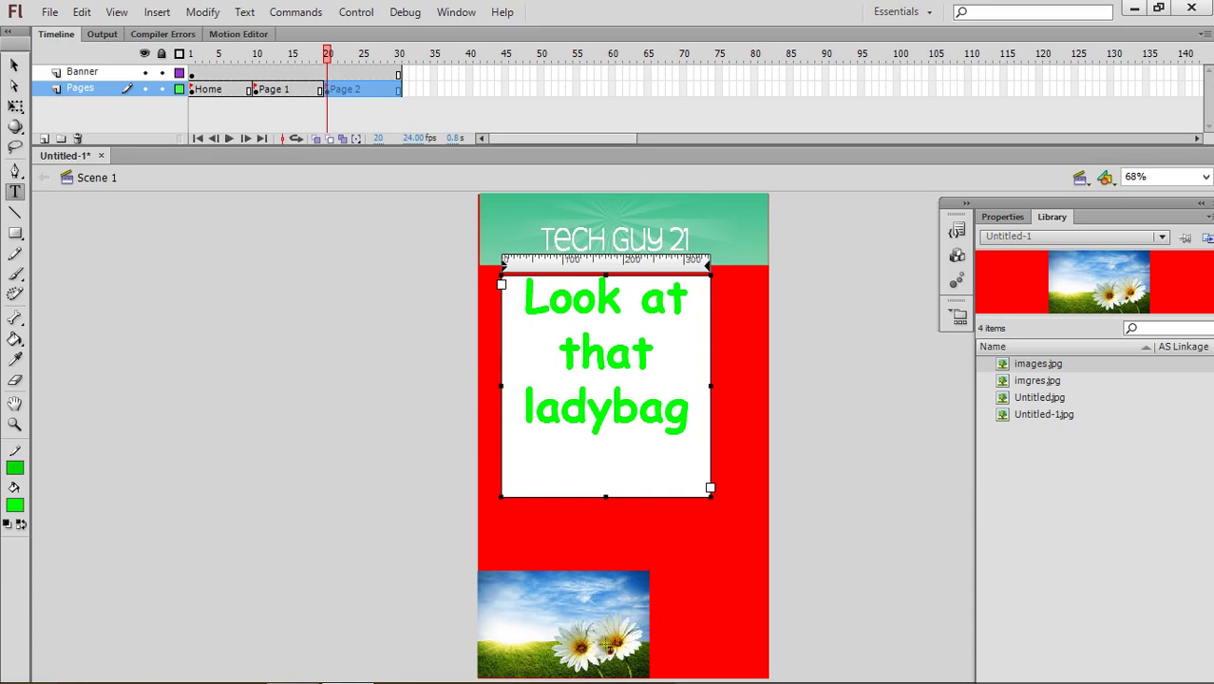
pyautogui.click(711, 385)
pyautogui.moveTo(711, 385); pyautogui.dragTo(776, 386)
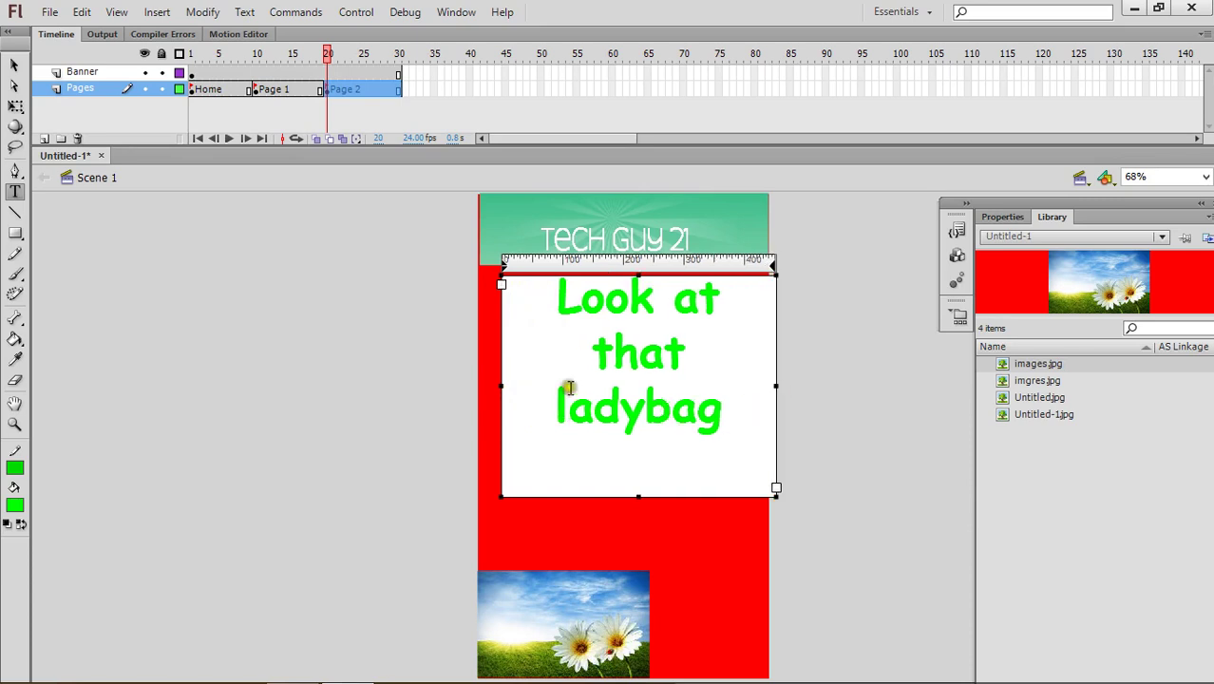
pyautogui.click(14, 66)
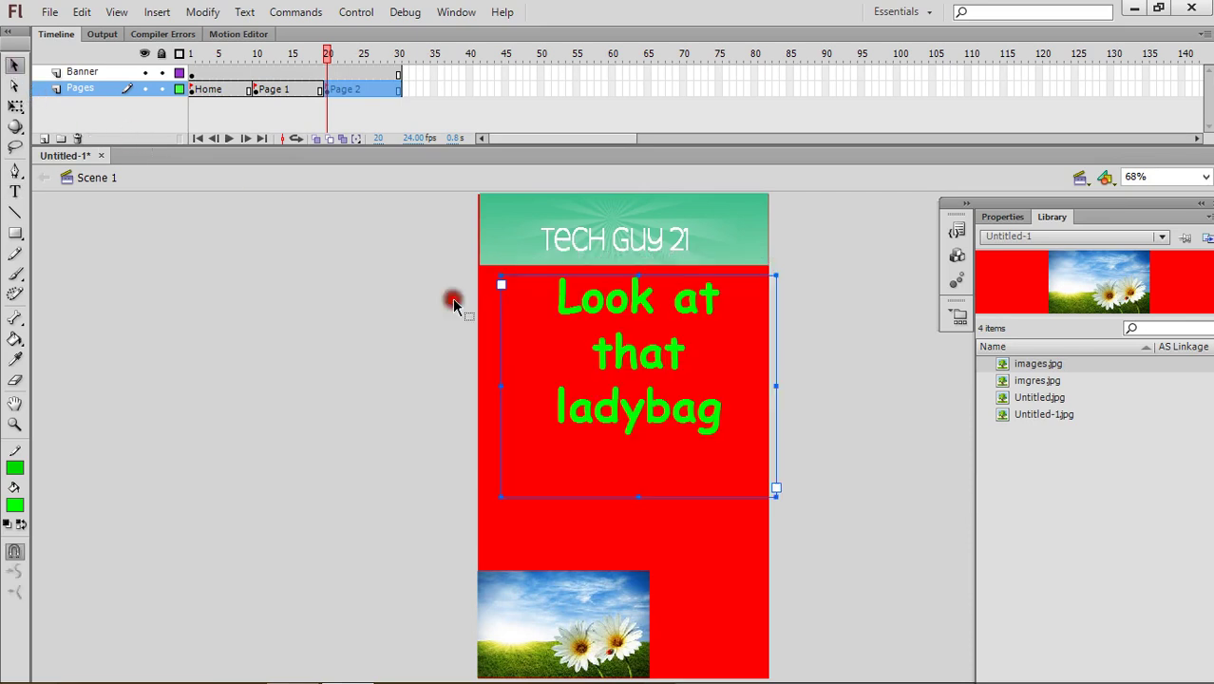
pyautogui.moveTo(566, 319); pyautogui.dragTo(534, 325)
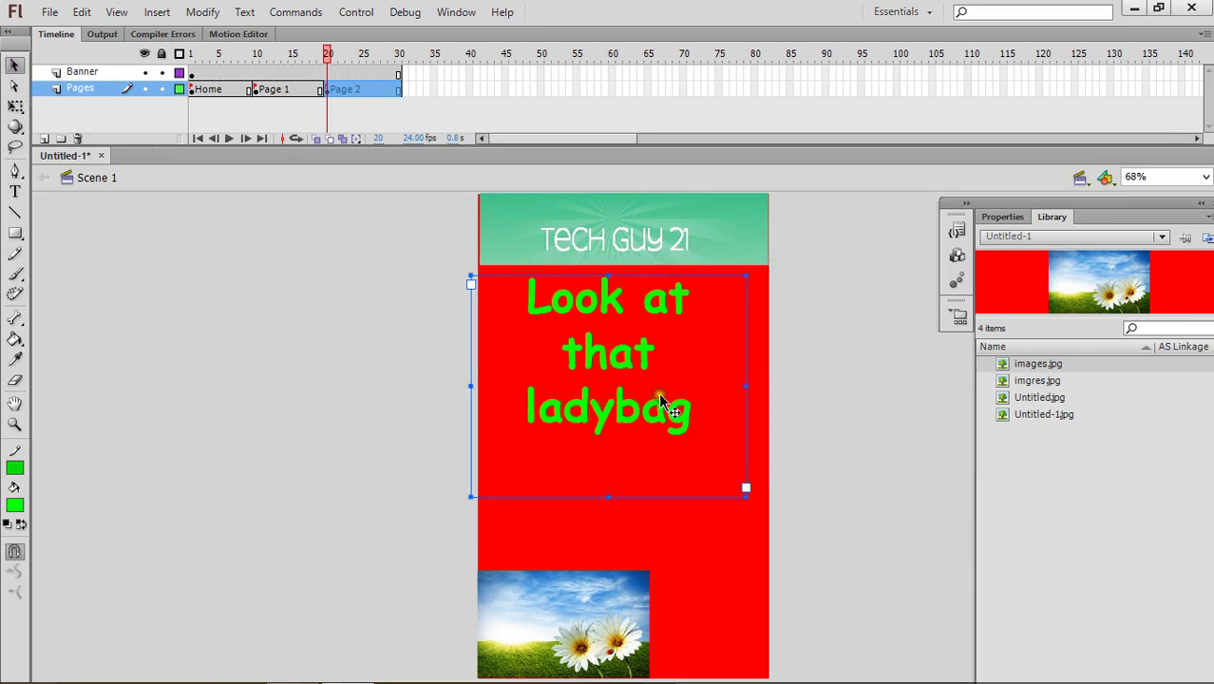
pyautogui.click(718, 598)
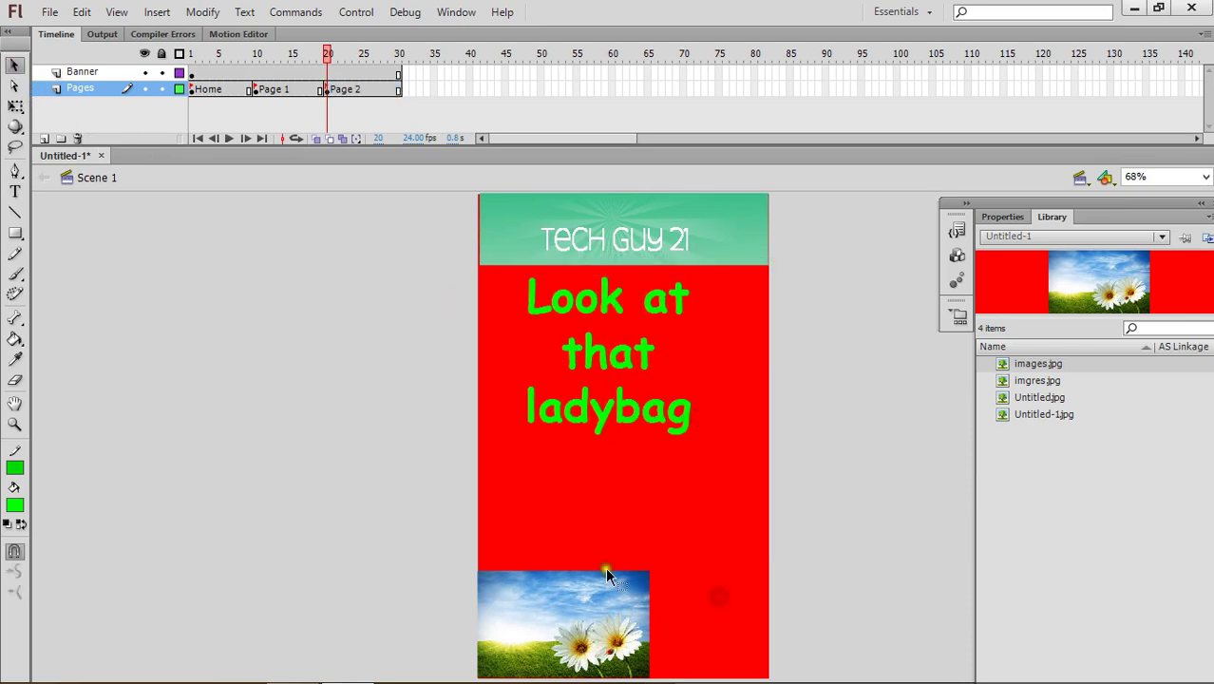
# - Draw a thin green bar near the page bottom, then delete it
pyautogui.click(15, 233)
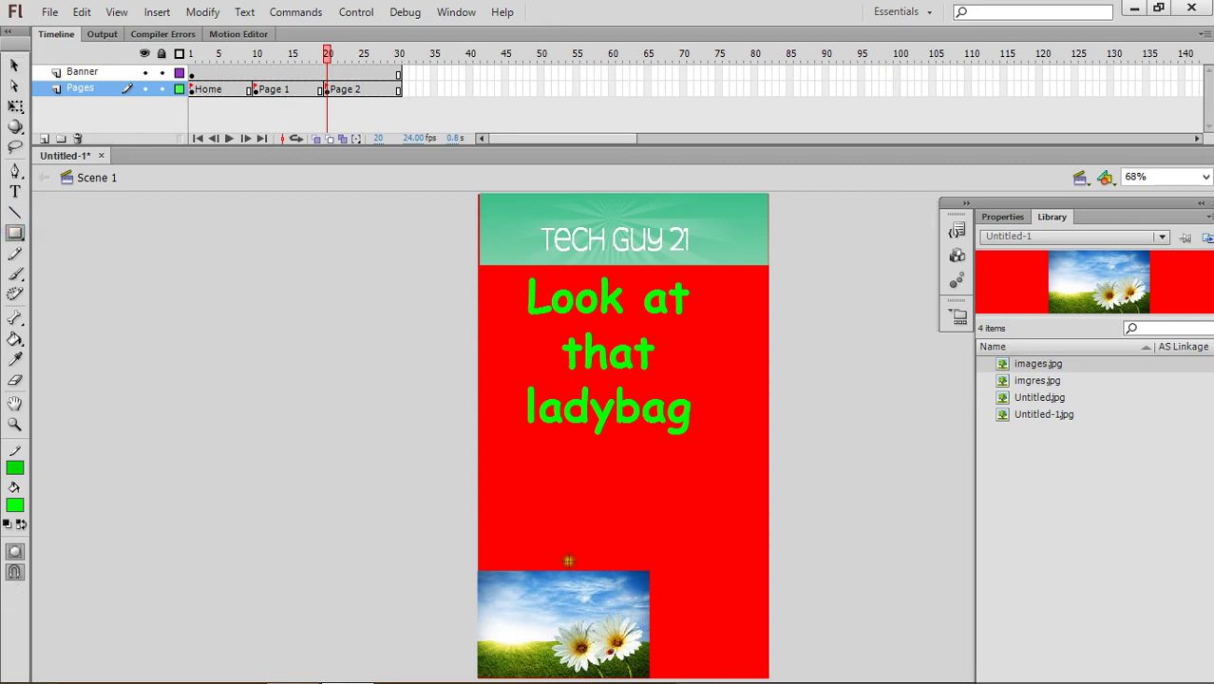
pyautogui.moveTo(728, 651); pyautogui.dragTo(665, 646)
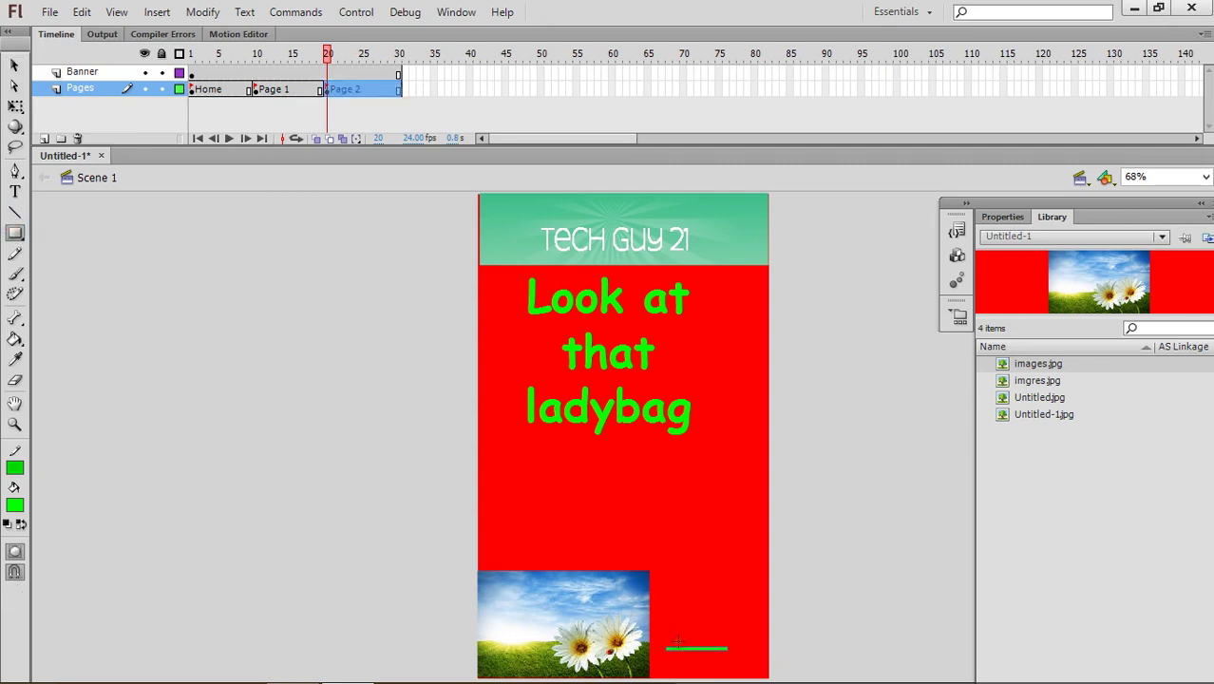
pyautogui.click(14, 64)
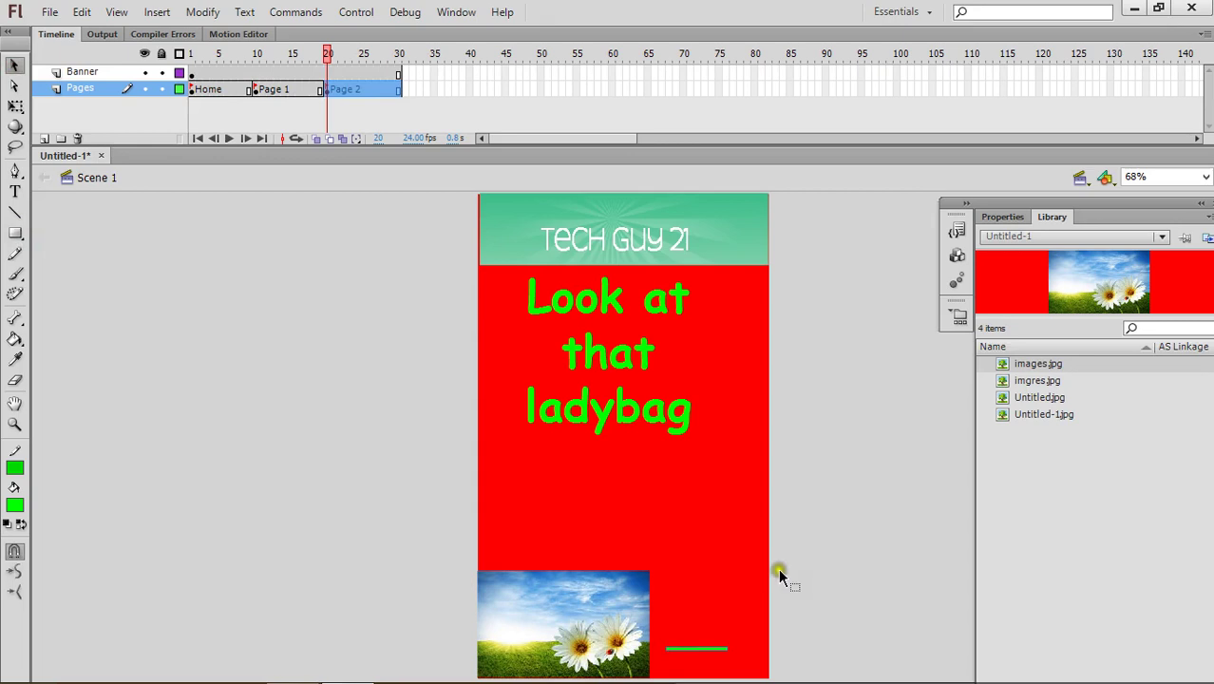
pyautogui.doubleClick(713, 649)
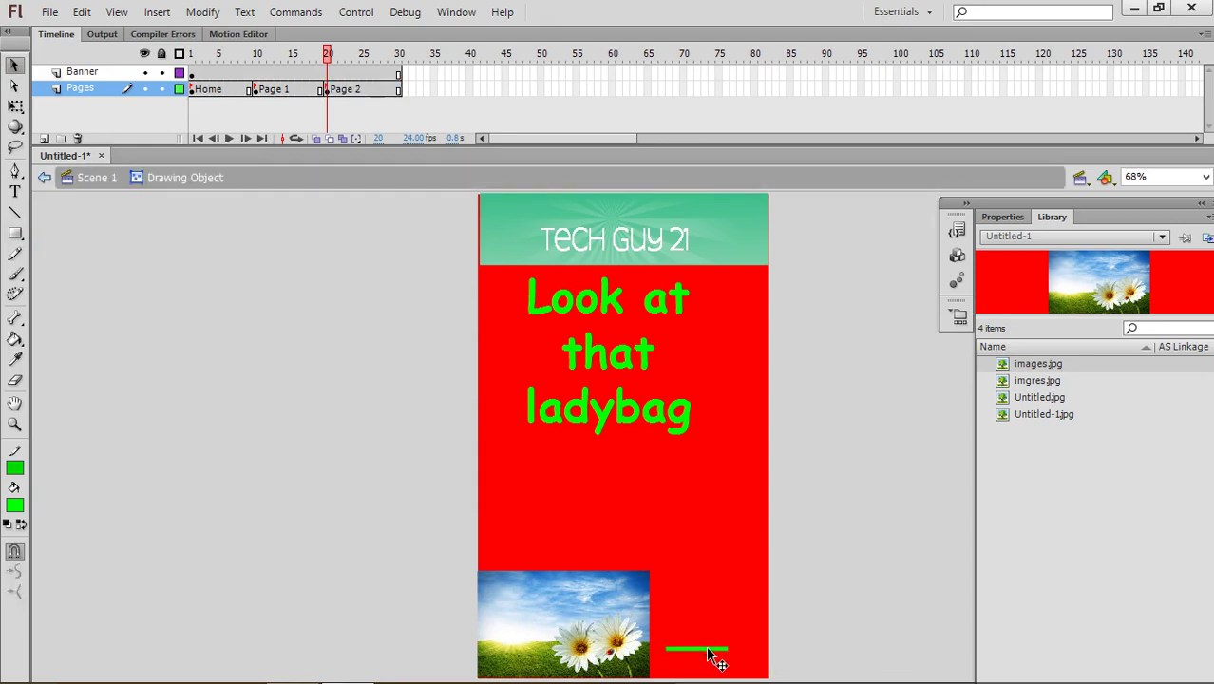
pyautogui.click(711, 651)
pyautogui.click(725, 658)
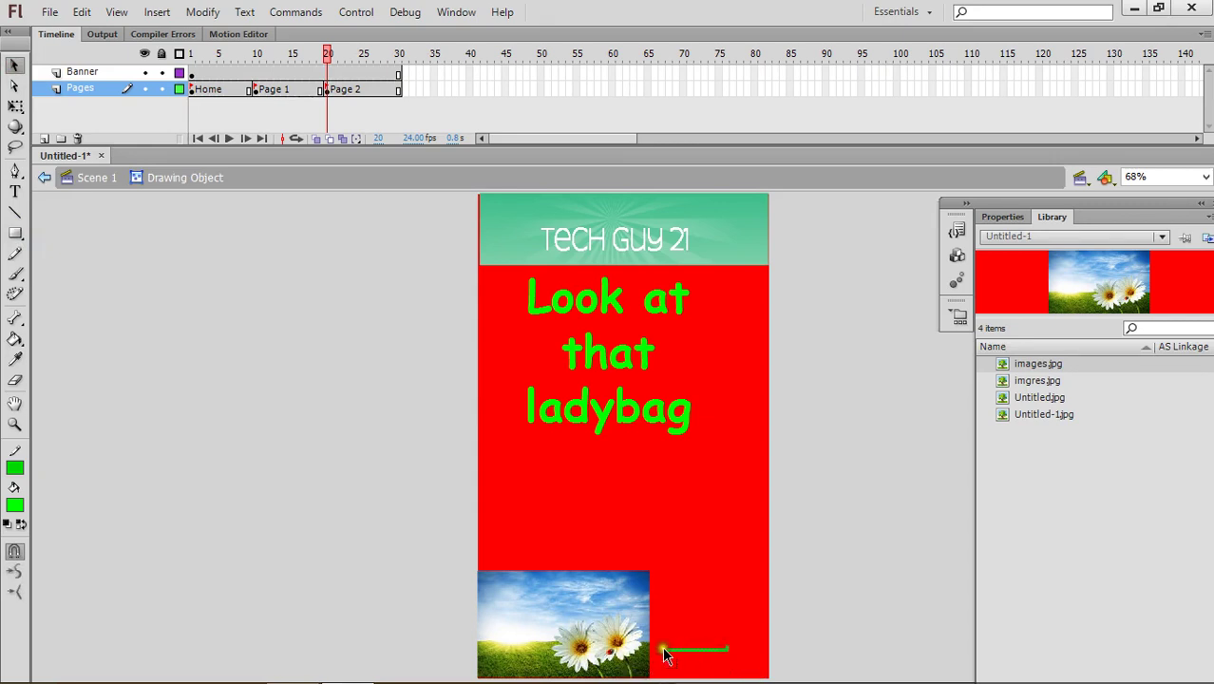
pyautogui.press('Delete')
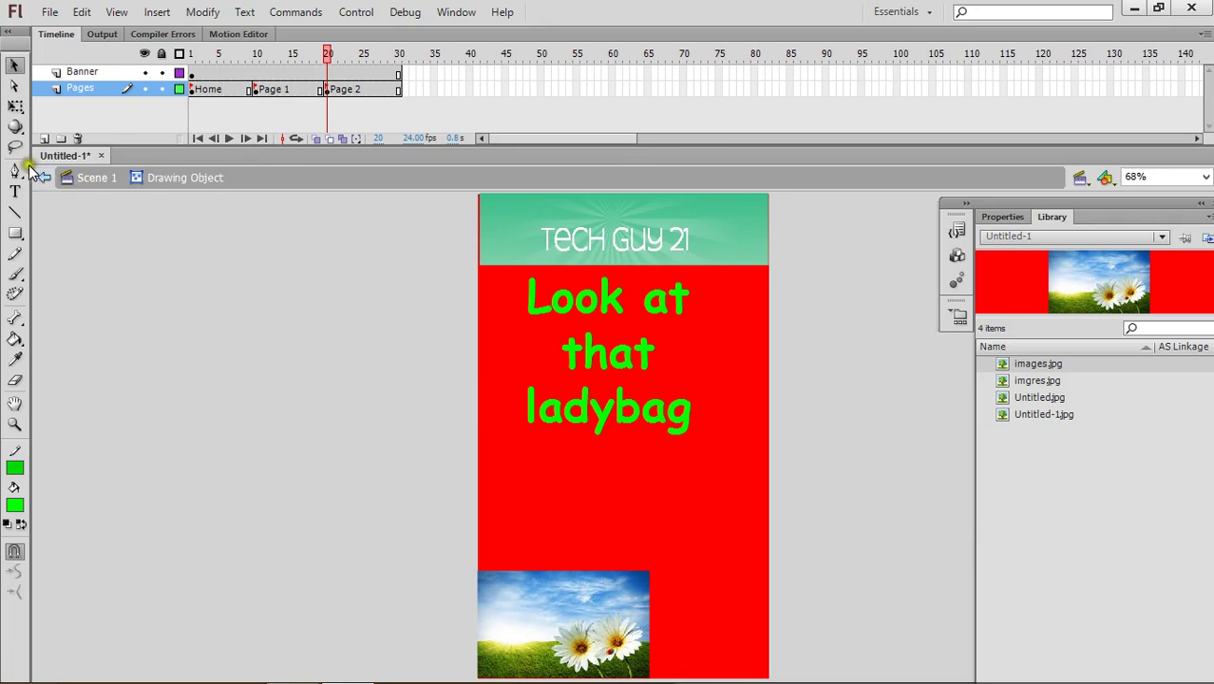
pyautogui.click(15, 191)
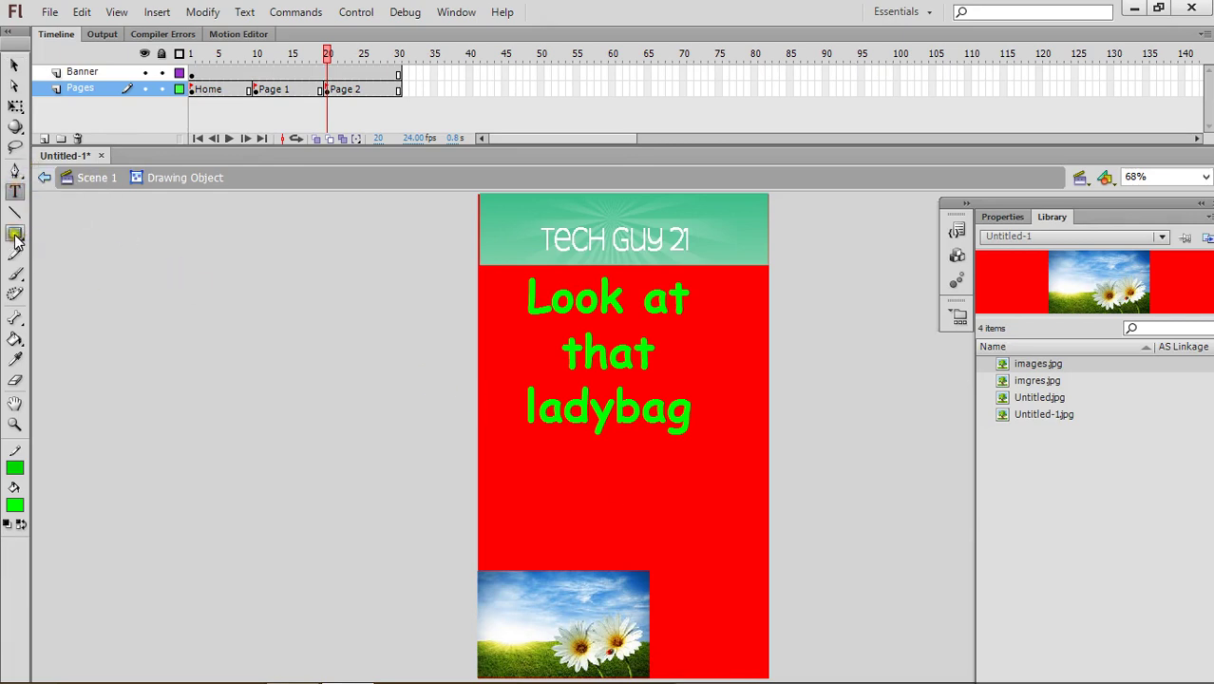
# - Draw a green box at Page 2's bottom-right and type 'Home' on it
pyautogui.click(15, 233)
pyautogui.moveTo(686, 631); pyautogui.dragTo(762, 676)
pyautogui.click(15, 191)
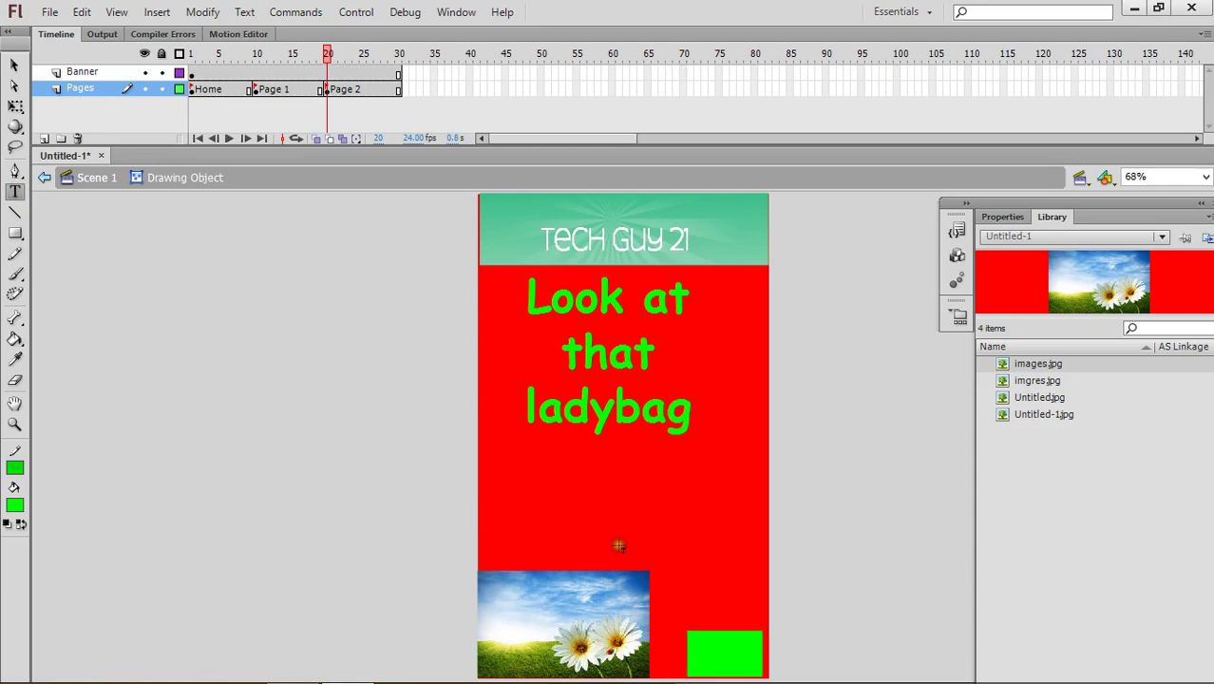
pyautogui.click(750, 652)
pyautogui.click(750, 656)
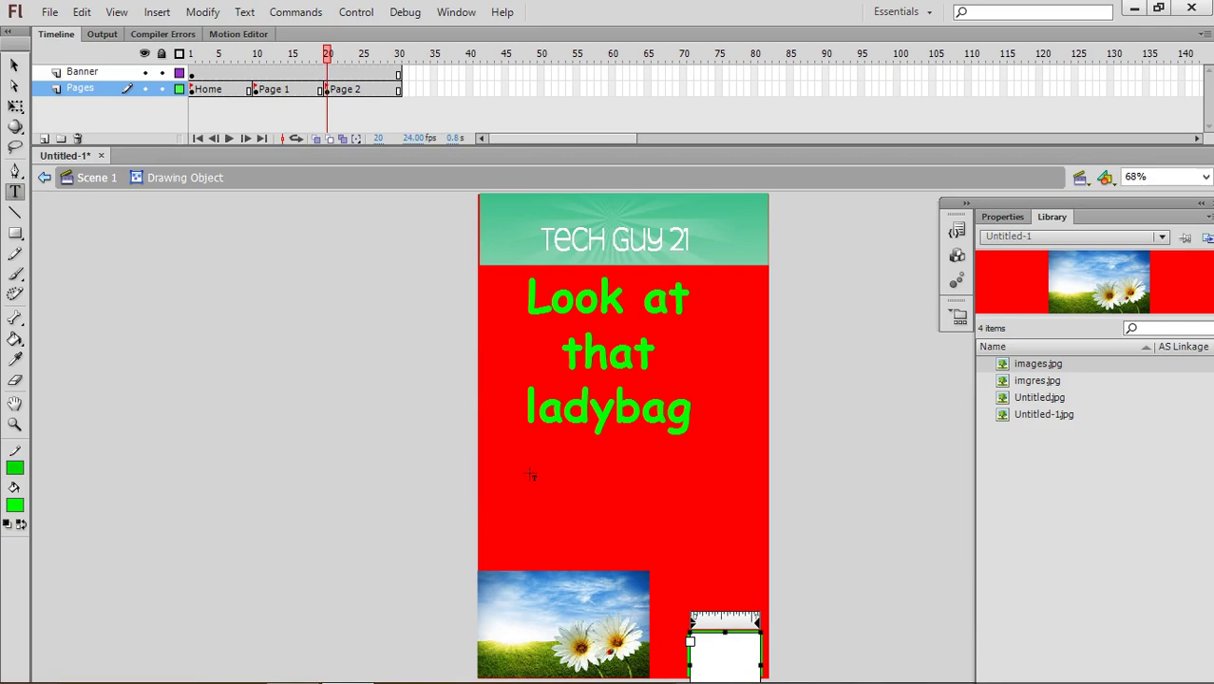
pyautogui.write('Home')
# - Reduce the Home label's font size and make its colour black
pyautogui.moveTo(711, 651); pyautogui.dragTo(662, 616)
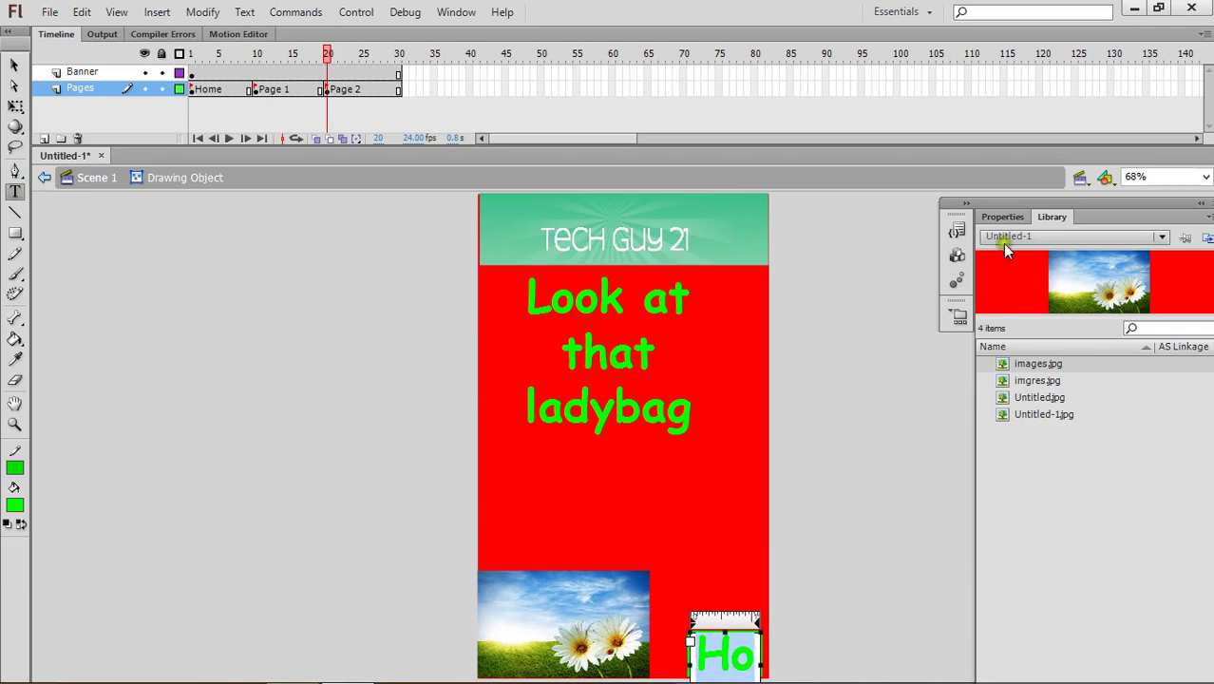
pyautogui.click(1005, 218)
pyautogui.moveTo(1058, 372)
pyautogui.mouseDown()
pyautogui.moveTo(1027, 371)
pyautogui.moveTo(1045, 373)
pyautogui.mouseUp()
pyautogui.click(1055, 392)
pyautogui.click(975, 430)
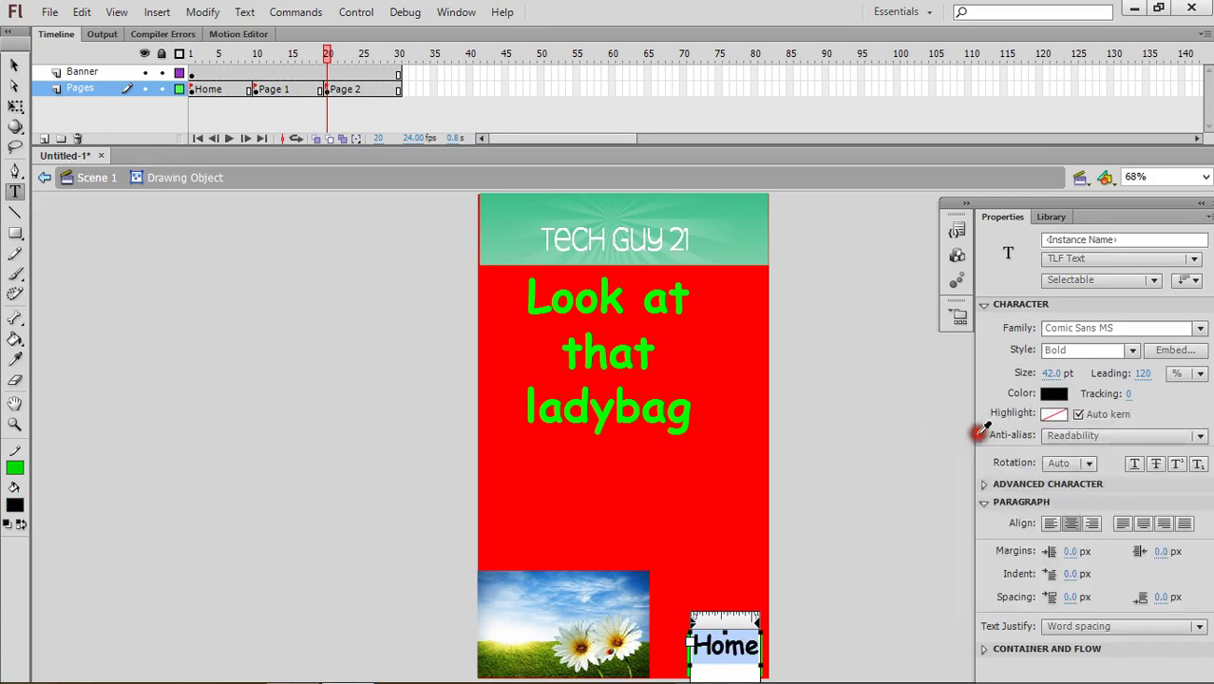
pyautogui.click(897, 421)
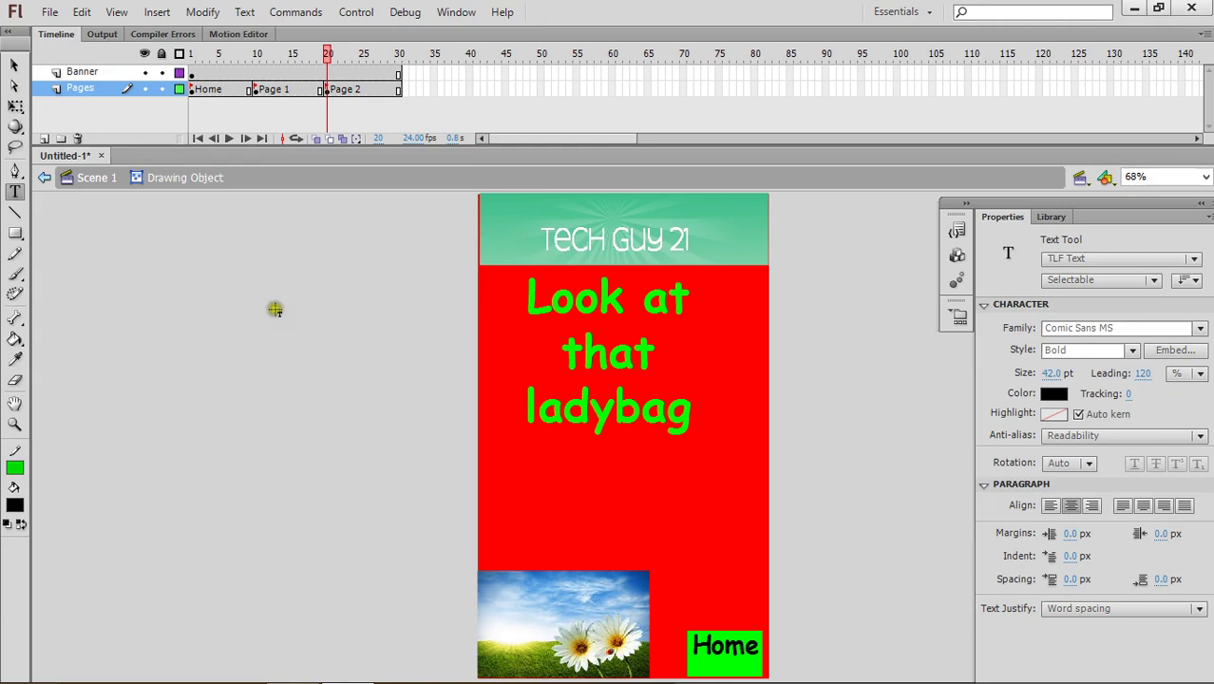
pyautogui.click(14, 64)
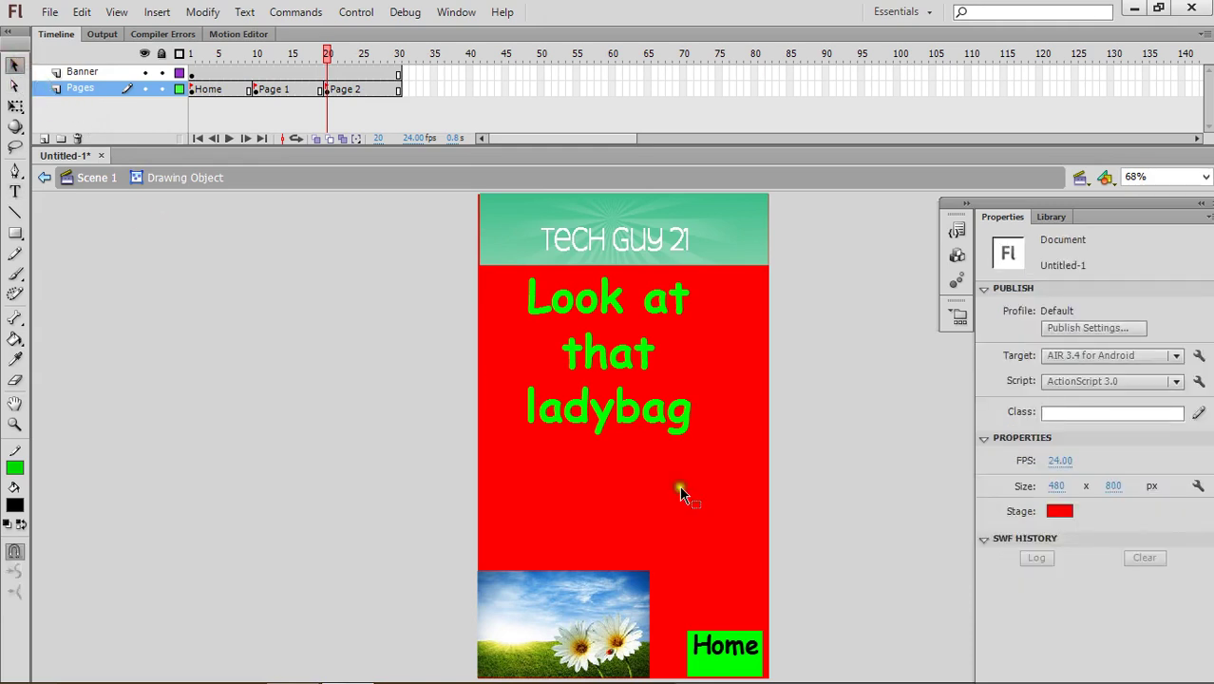
# - Convert the Page 2 Home box into a Button symbol, Symbol 1
pyautogui.moveTo(678, 601); pyautogui.dragTo(781, 677)
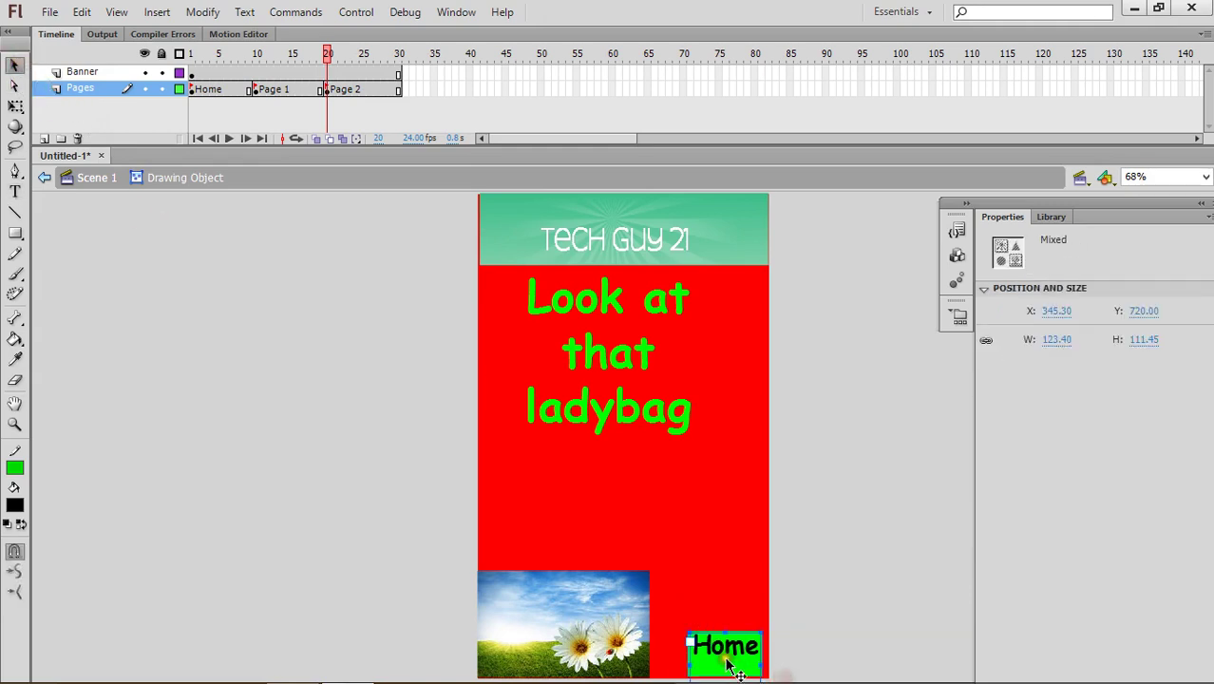
pyautogui.rightClick(730, 667)
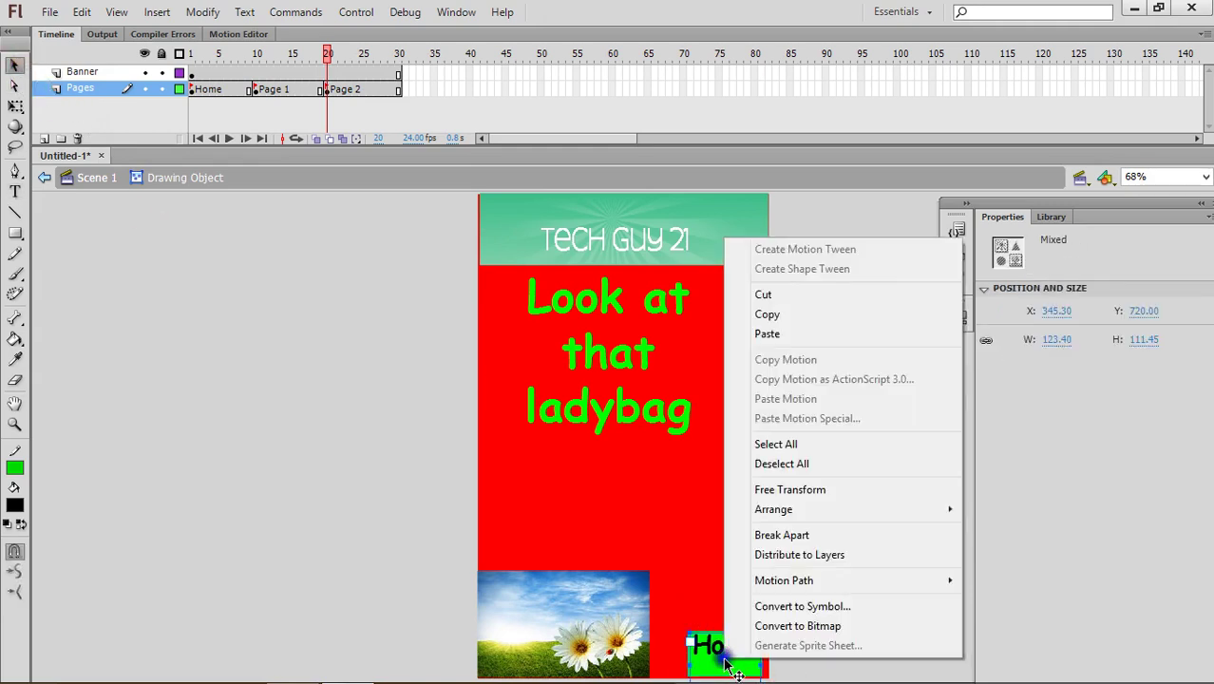
pyautogui.click(772, 607)
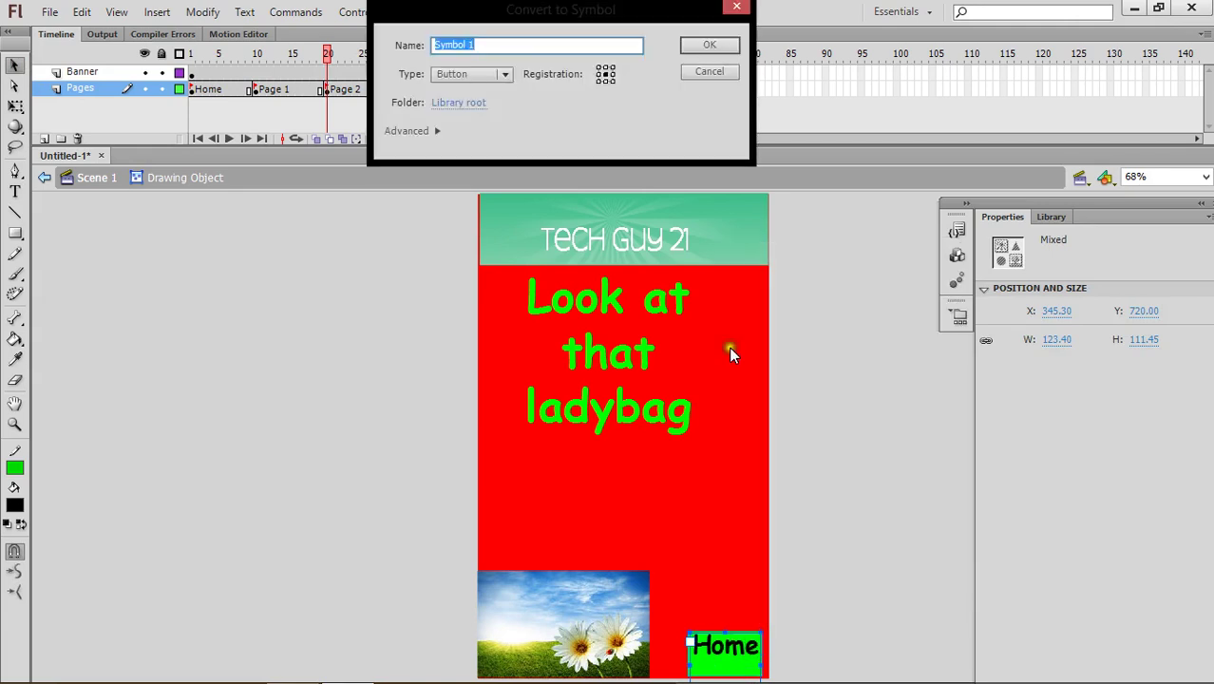
pyautogui.click(448, 76)
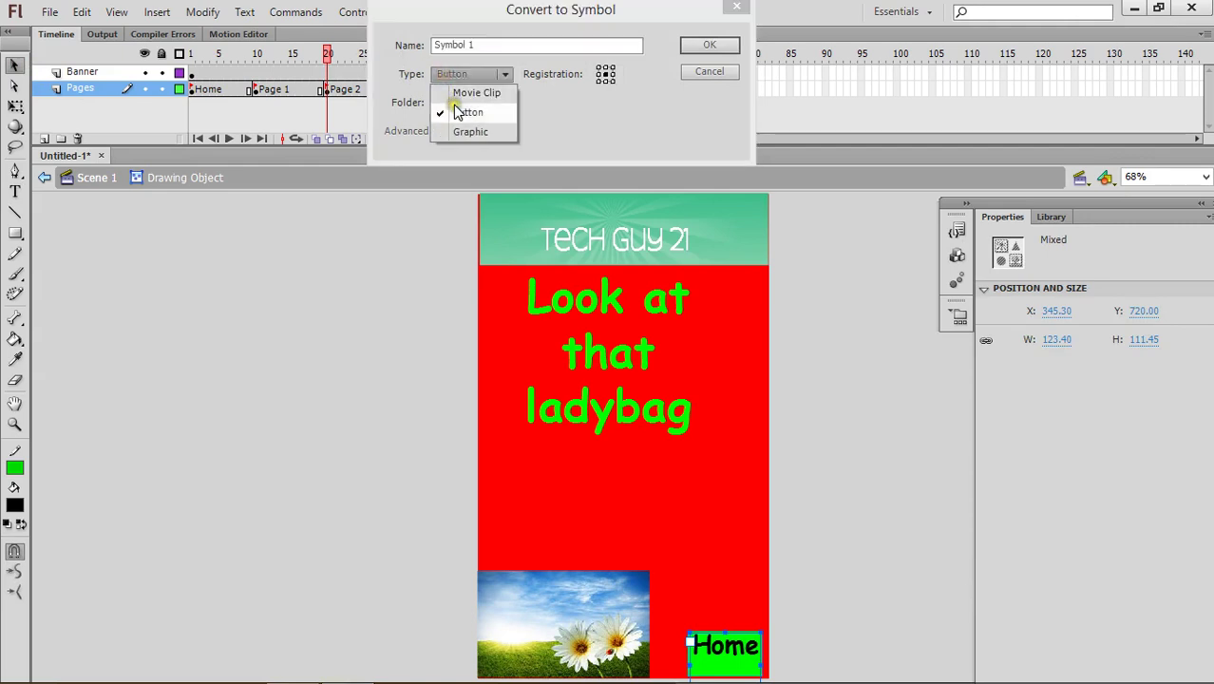
pyautogui.click(464, 111)
pyautogui.click(714, 45)
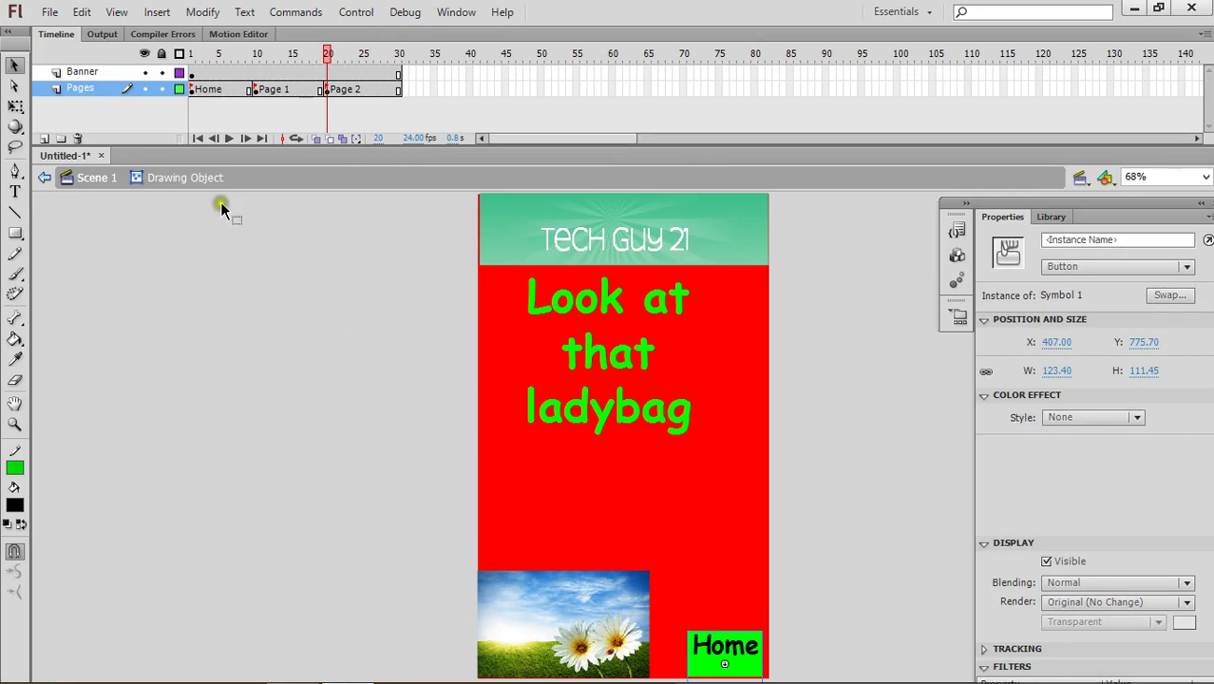
# - Convert the Home box on the Fifa 14 page into Button symbol Symbol 2
pyautogui.click(251, 88)
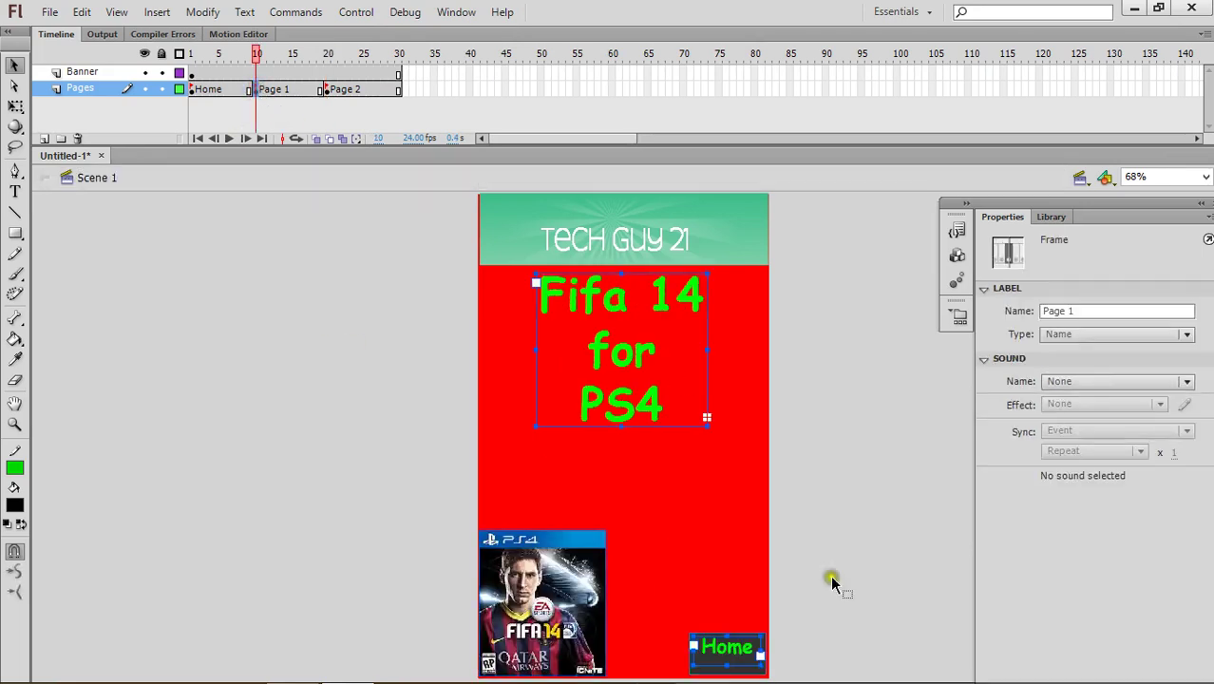
pyautogui.click(841, 592)
pyautogui.click(666, 604)
pyautogui.moveTo(666, 604); pyautogui.dragTo(828, 673)
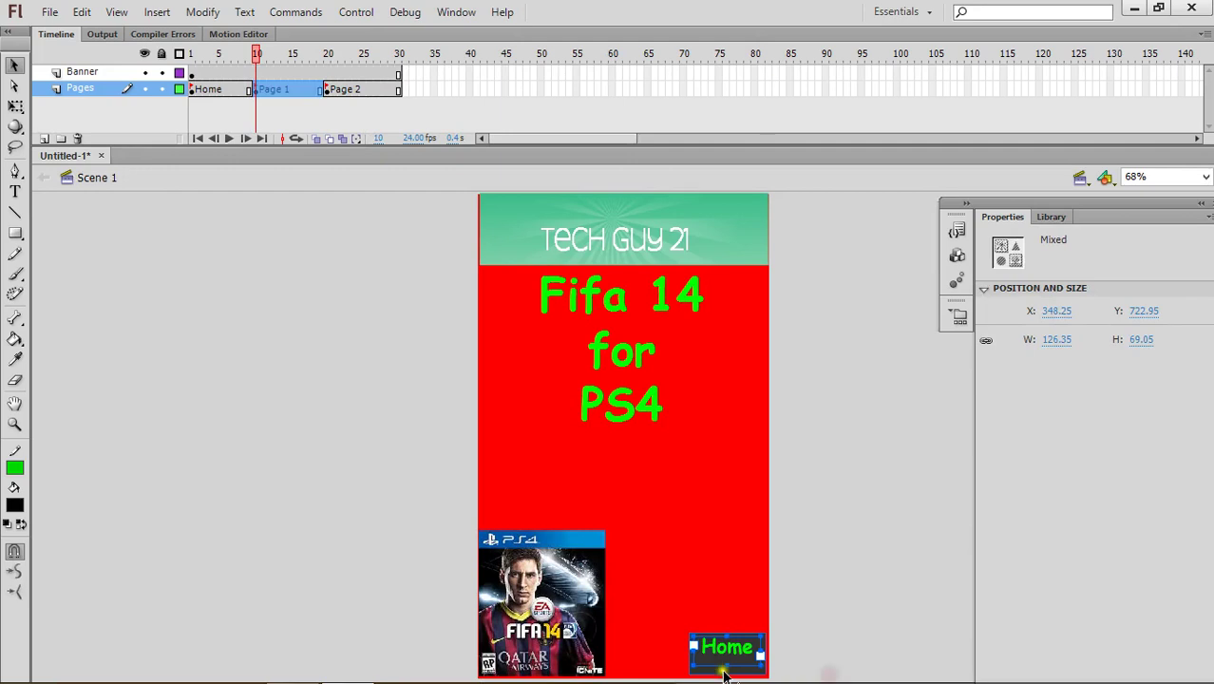
pyautogui.rightClick(719, 671)
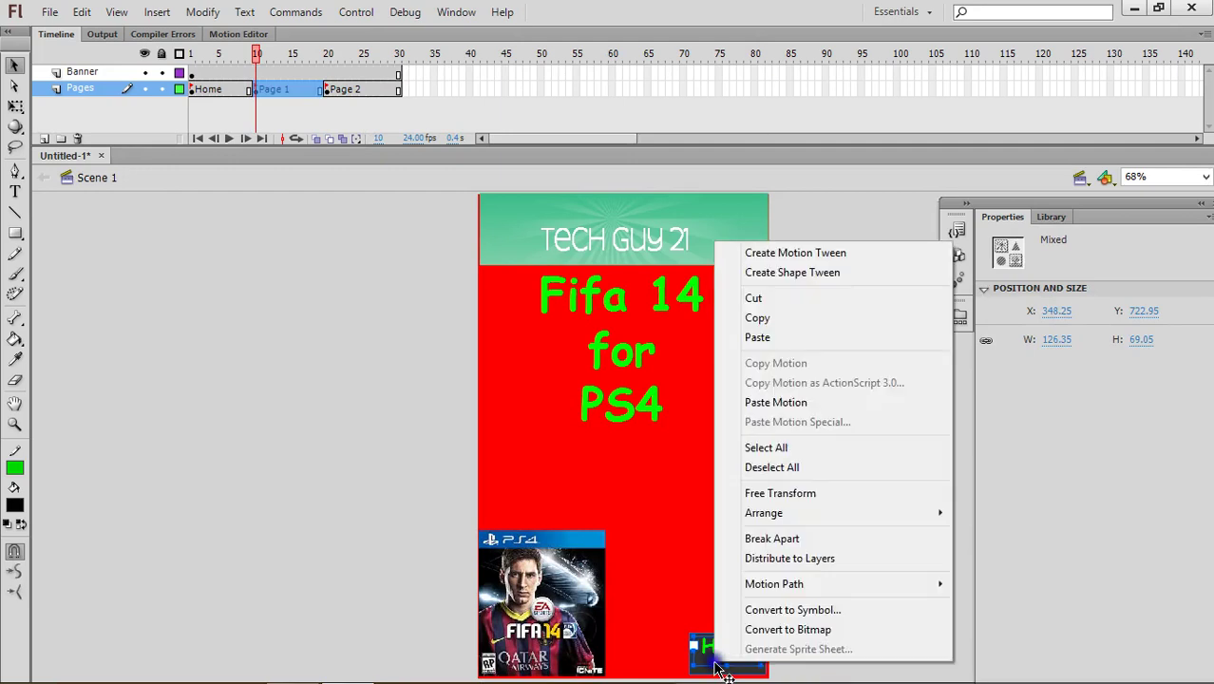
pyautogui.click(798, 608)
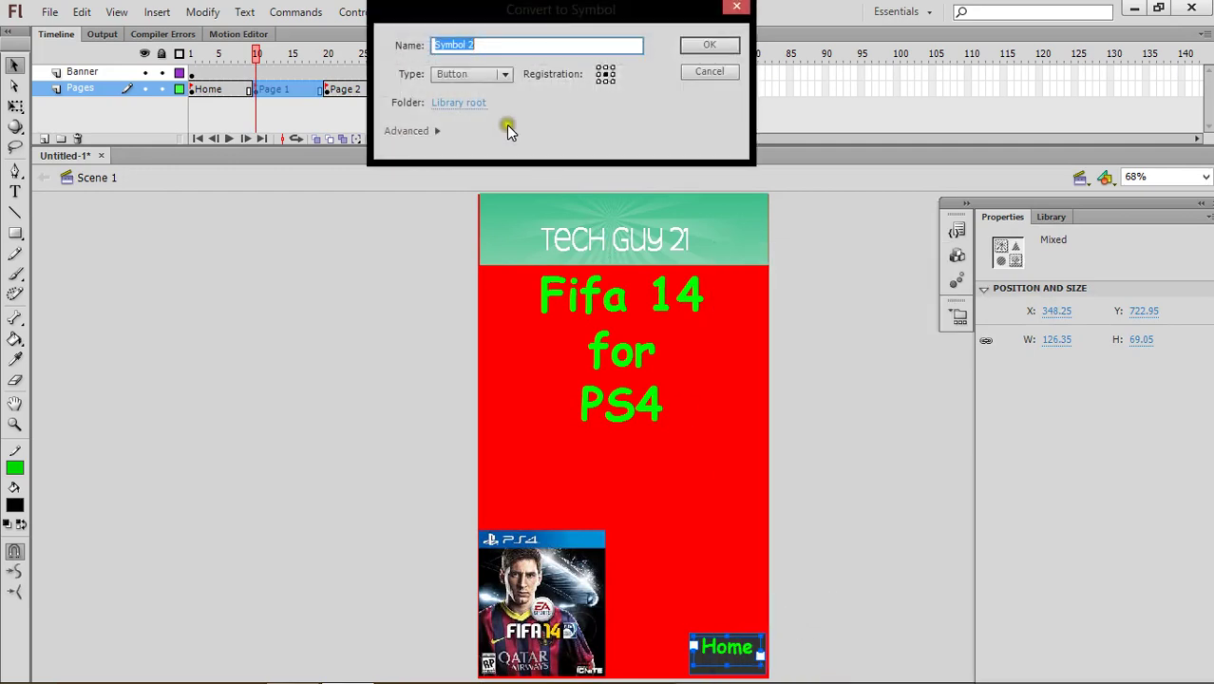
pyautogui.click(690, 48)
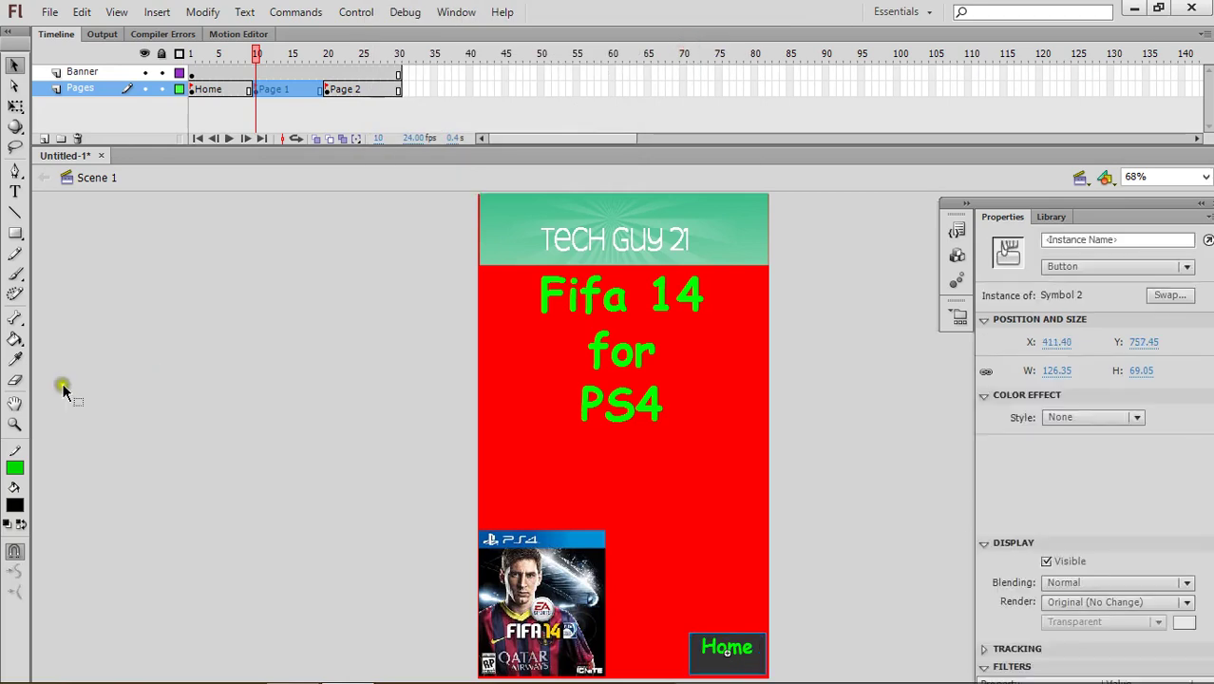
# - On the Welcome page at frame 1, convert the Page 1 box into button Symbol 3
pyautogui.click(188, 95)
pyautogui.click(442, 538)
pyautogui.moveTo(494, 544); pyautogui.dragTo(627, 655)
pyautogui.rightClick(570, 579)
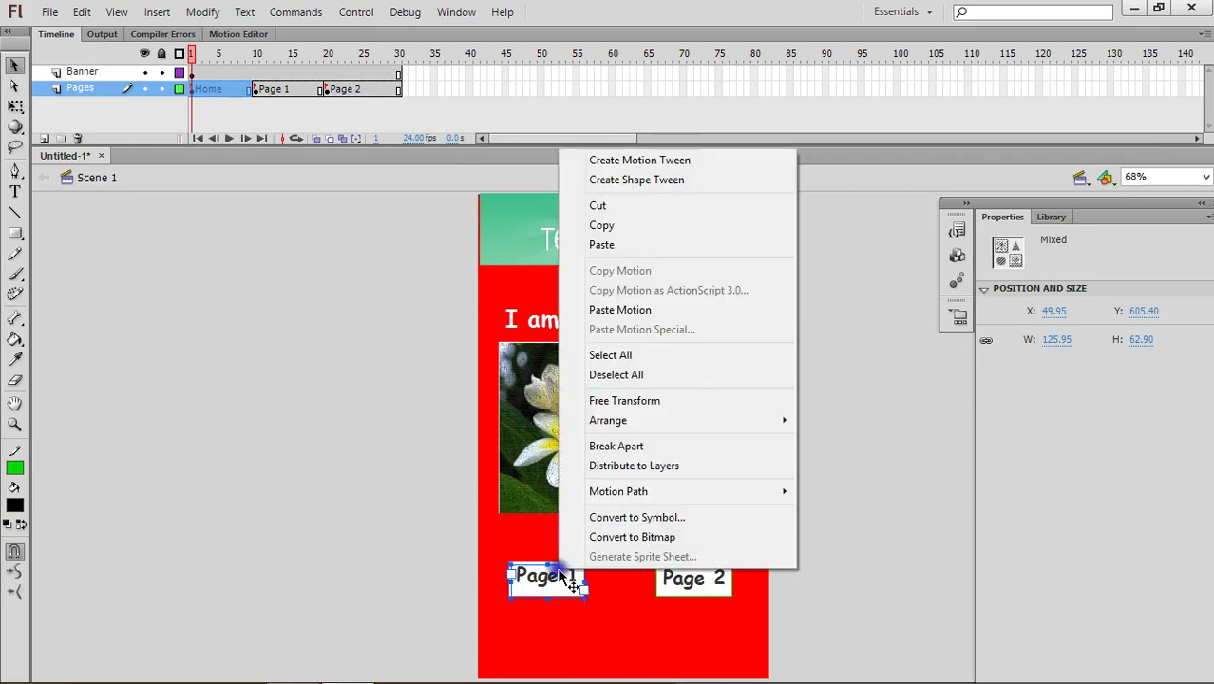
pyautogui.click(608, 515)
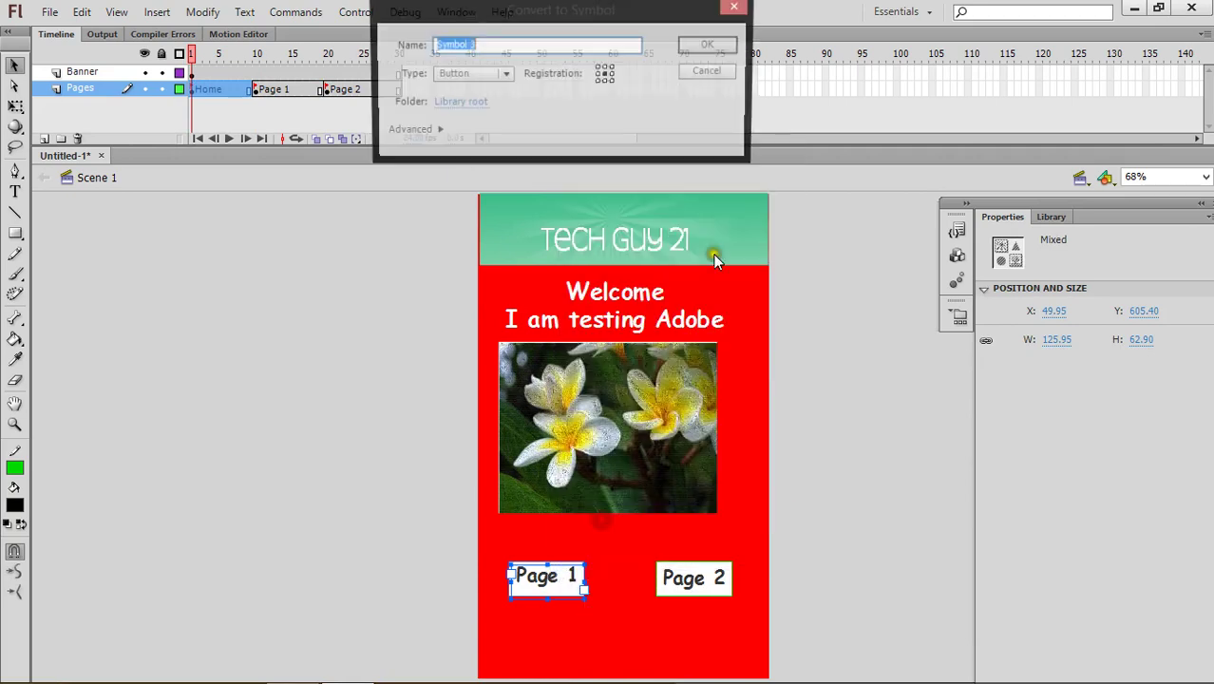
pyautogui.click(686, 45)
# - Convert the Page 2 box into button Symbol 4 and test the movie
pyautogui.moveTo(645, 546); pyautogui.dragTo(759, 619)
pyautogui.rightClick(706, 578)
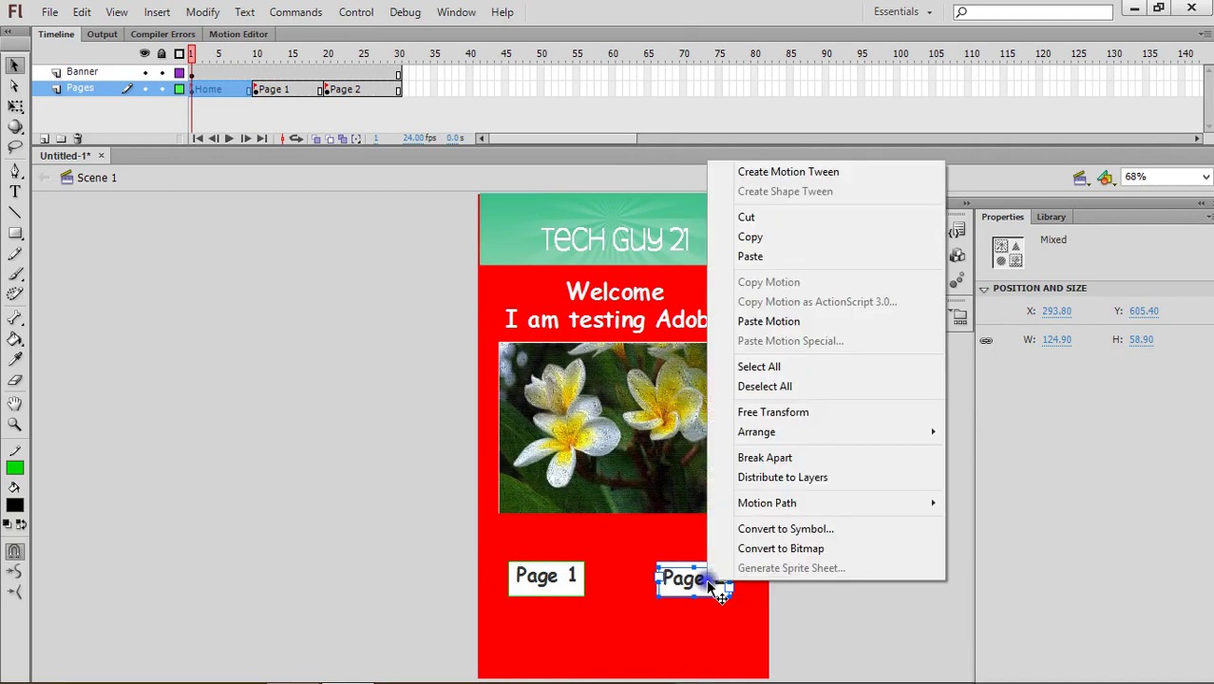
pyautogui.click(807, 529)
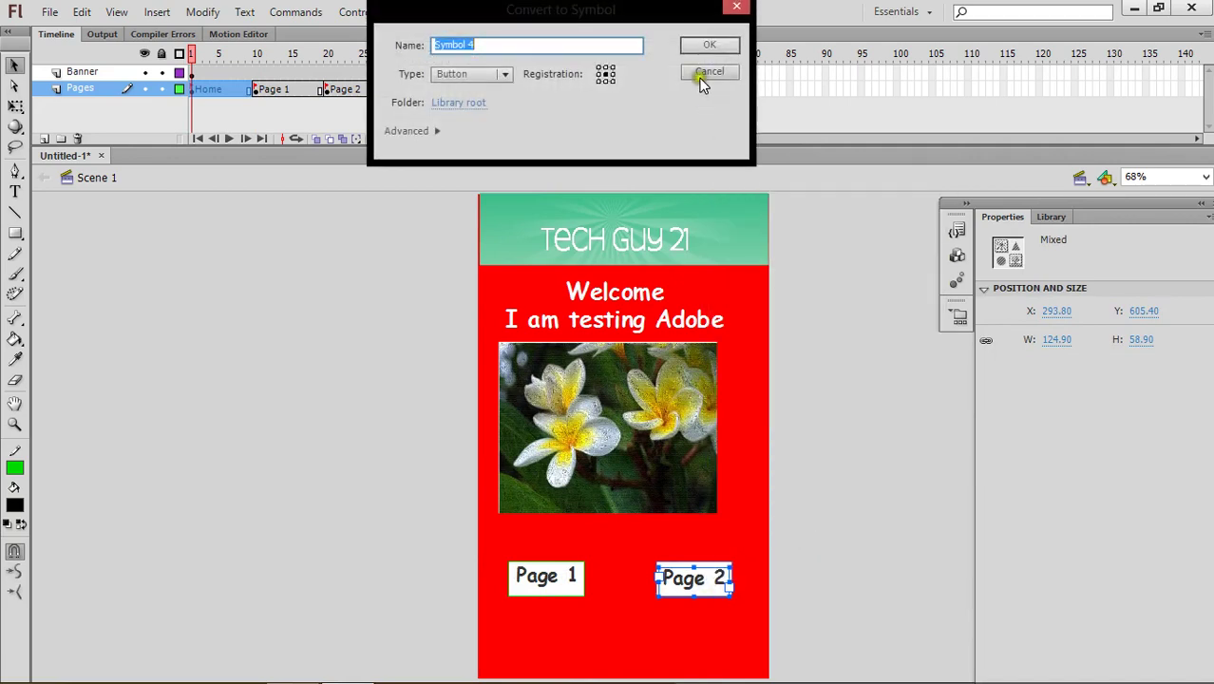
pyautogui.click(707, 44)
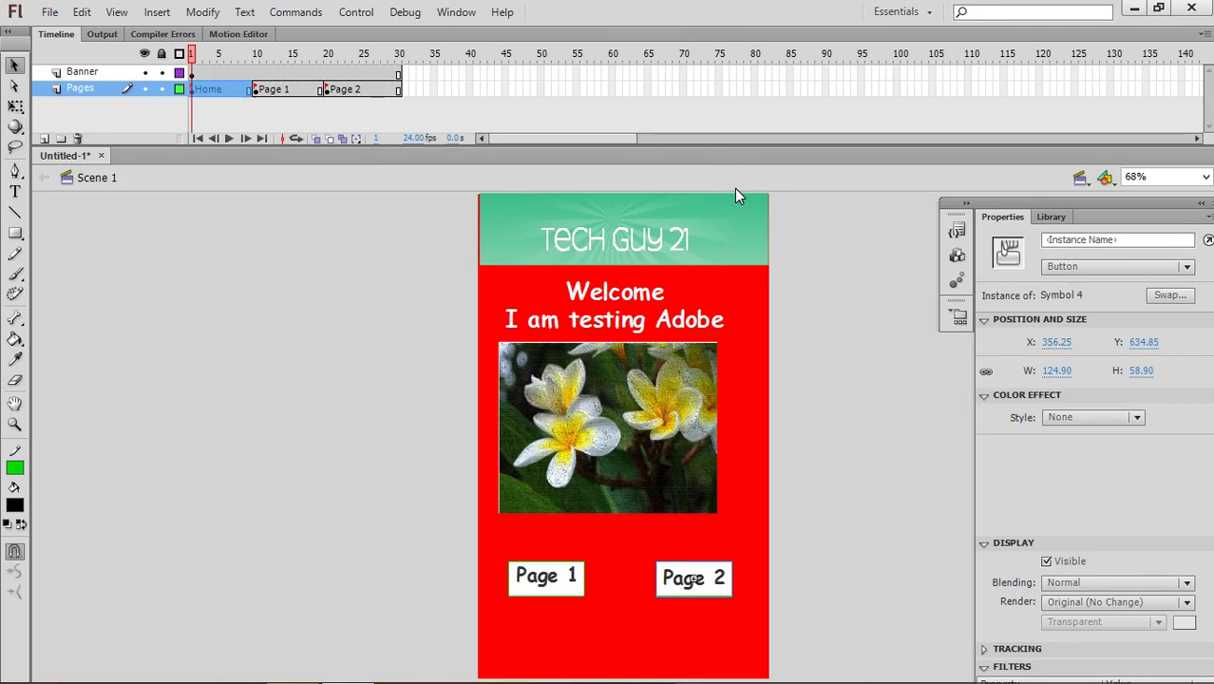
pyautogui.hotkey('ctrl', 'Return')
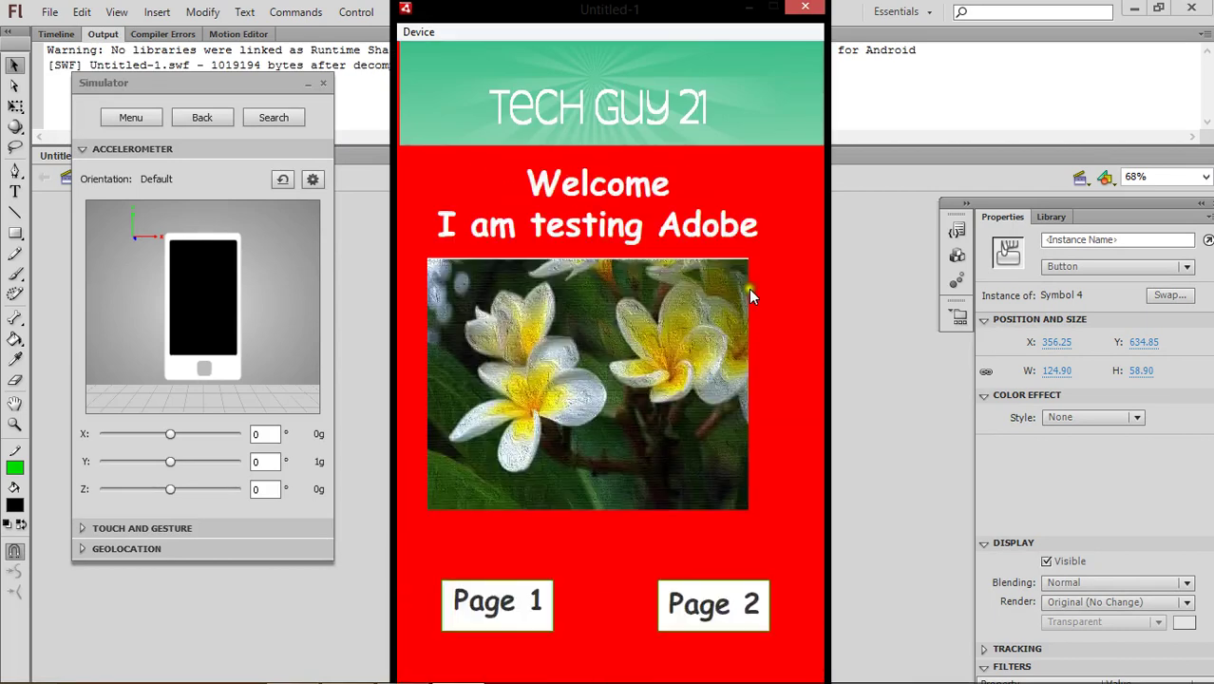
pyautogui.click(804, 7)
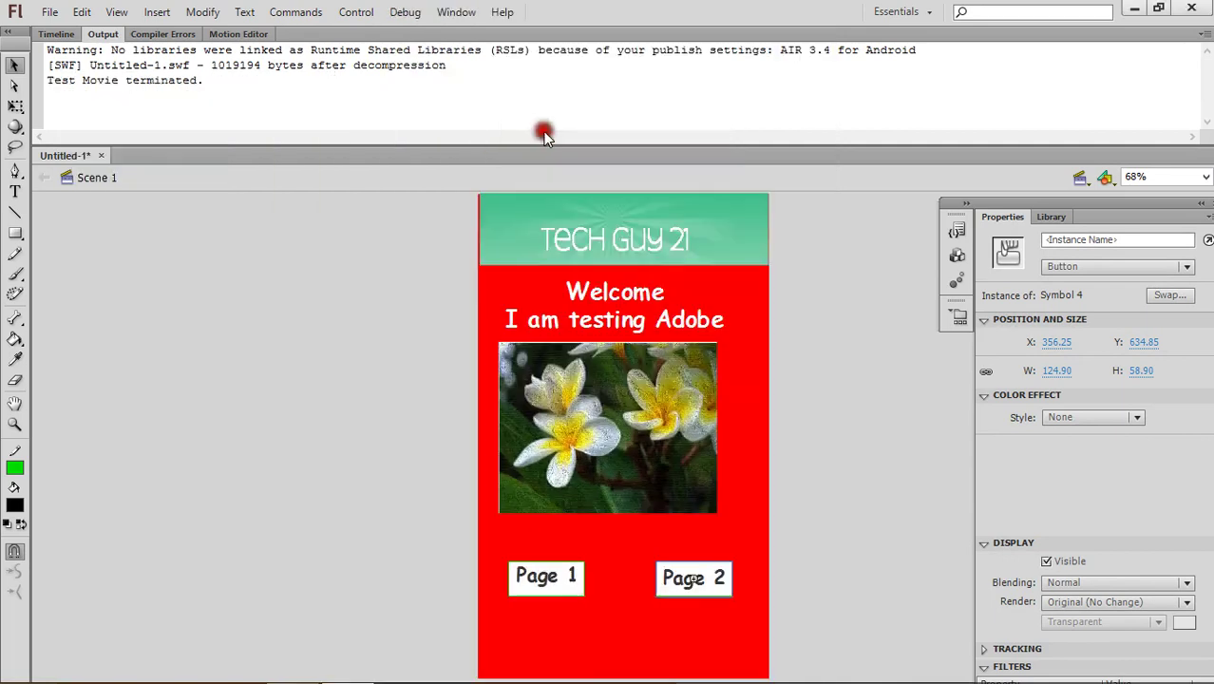
pyautogui.click(56, 33)
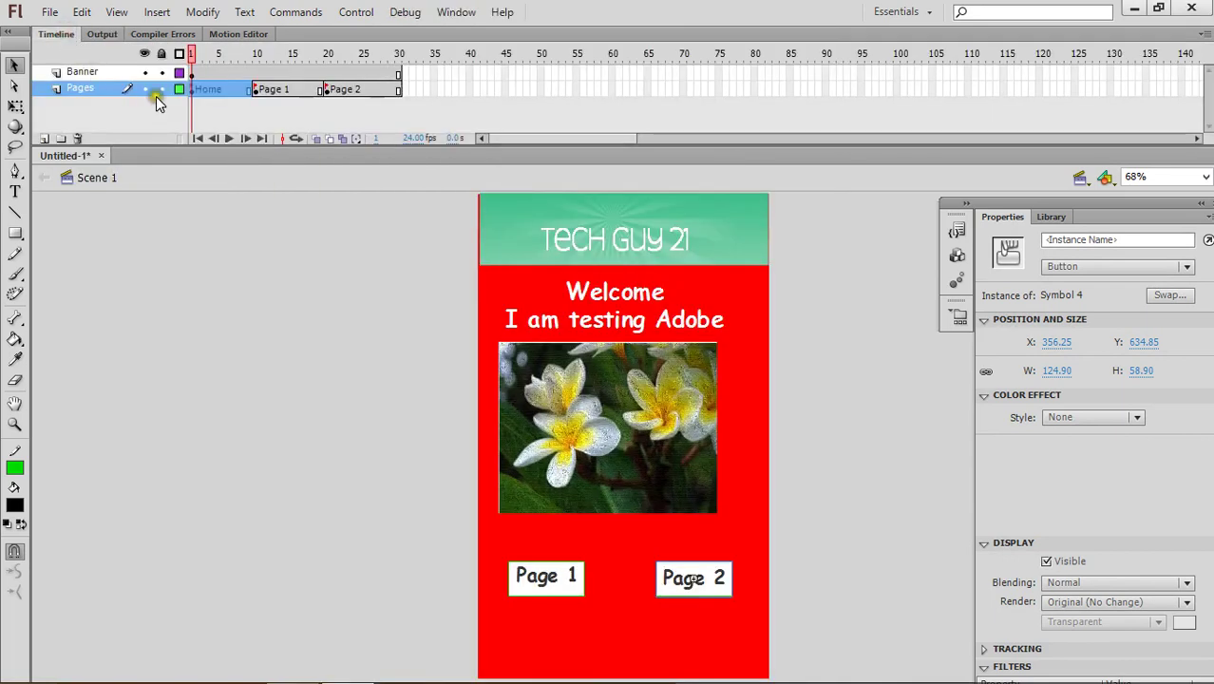
# - Add a Timeline Navigation 'Stop at this Frame' snippet on frame 1, creating an Actions layer
pyautogui.click(454, 14)
pyautogui.click(489, 265)
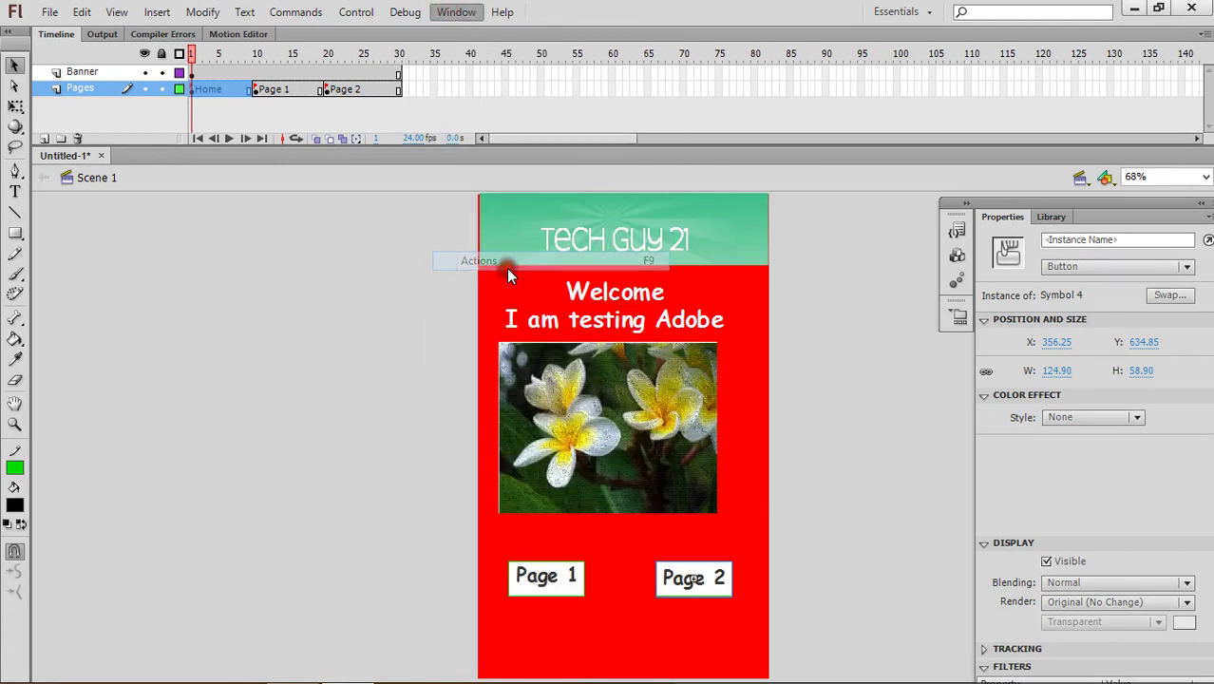
pyautogui.click(636, 42)
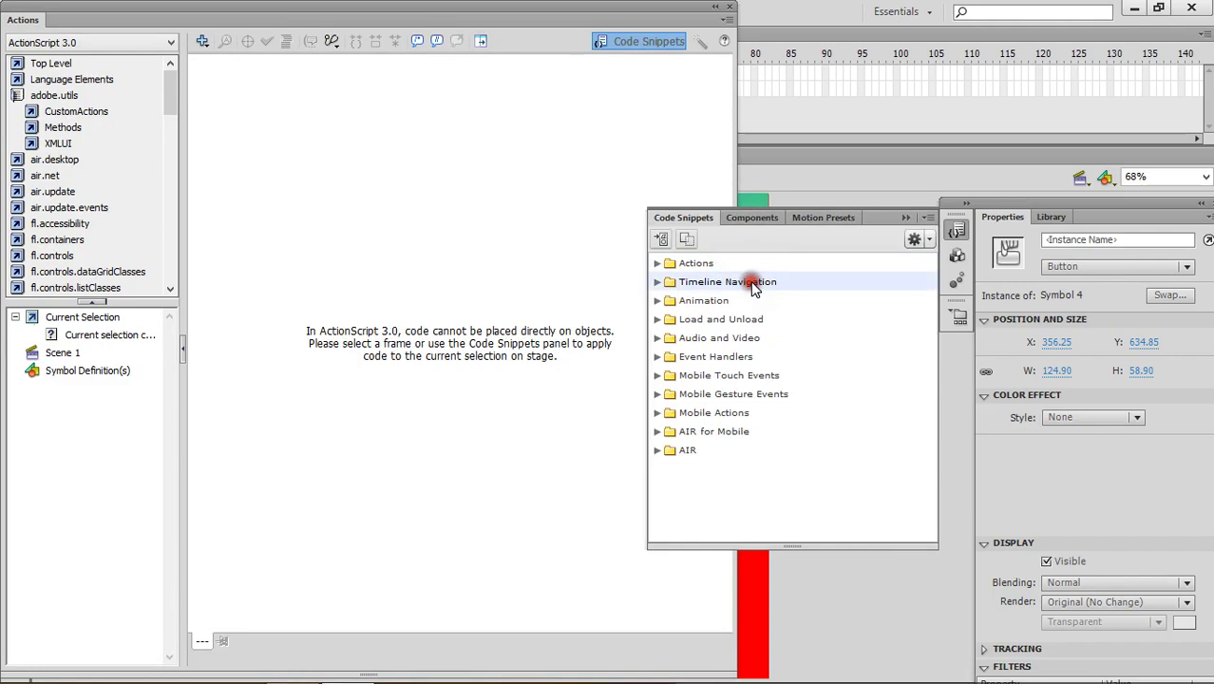
pyautogui.doubleClick(750, 283)
pyautogui.doubleClick(752, 302)
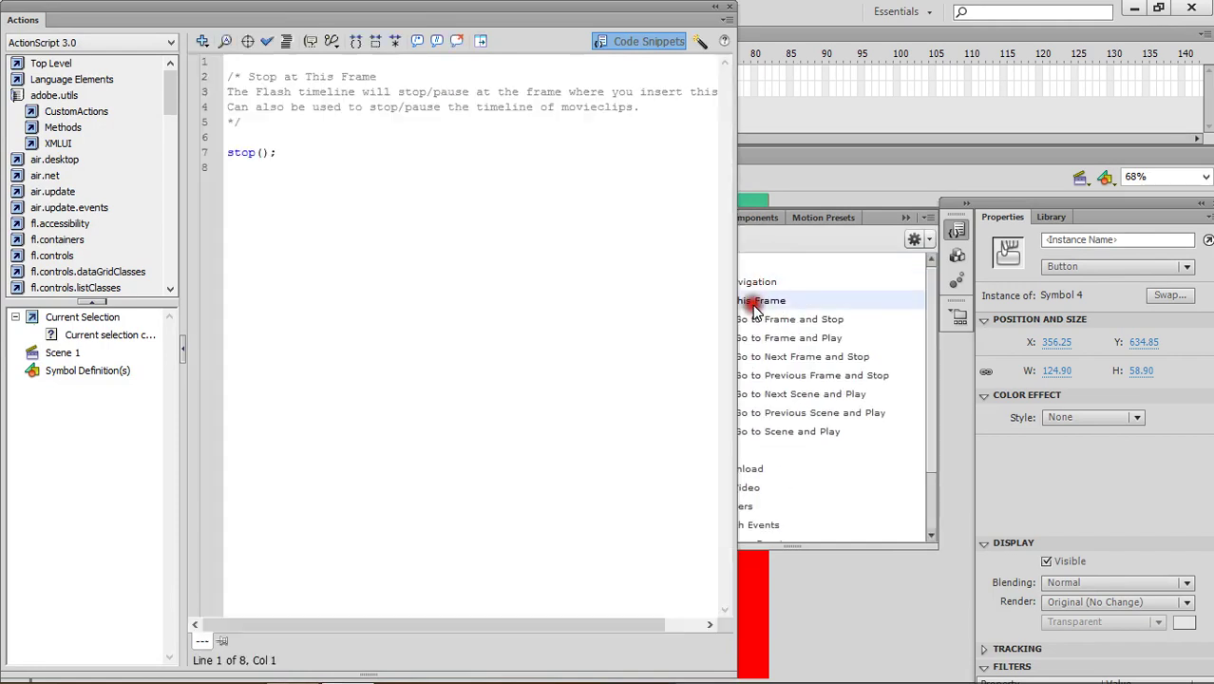
pyautogui.click(729, 8)
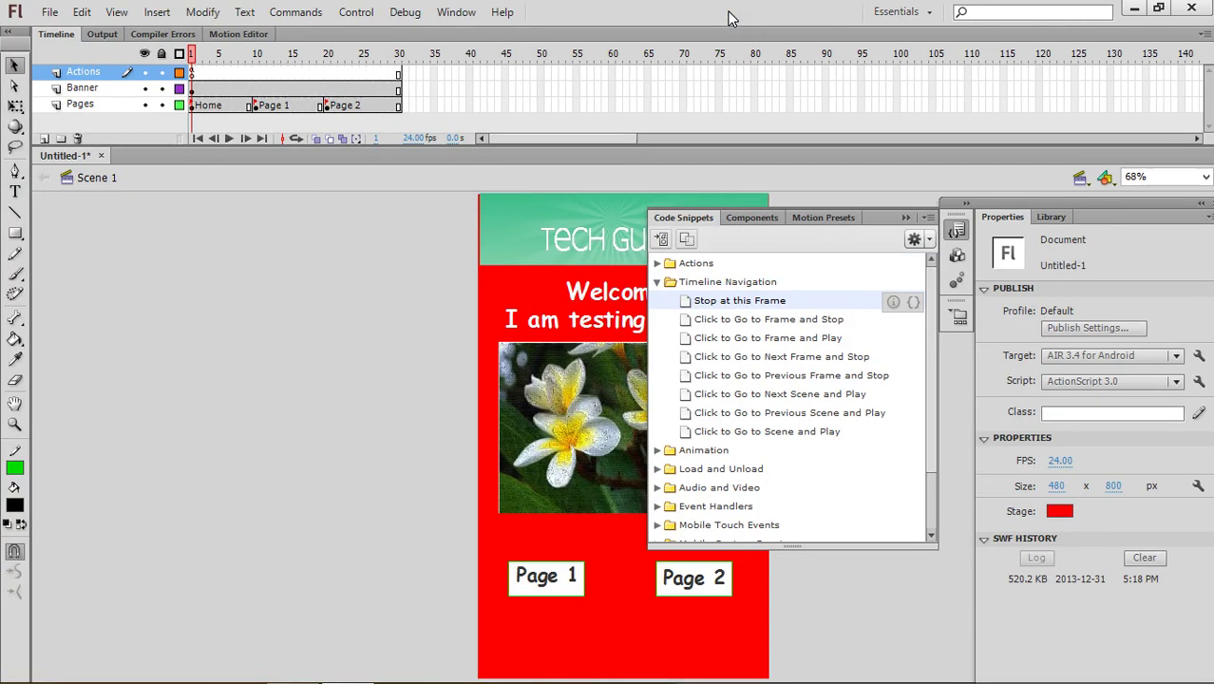
pyautogui.click(856, 158)
pyautogui.click(965, 206)
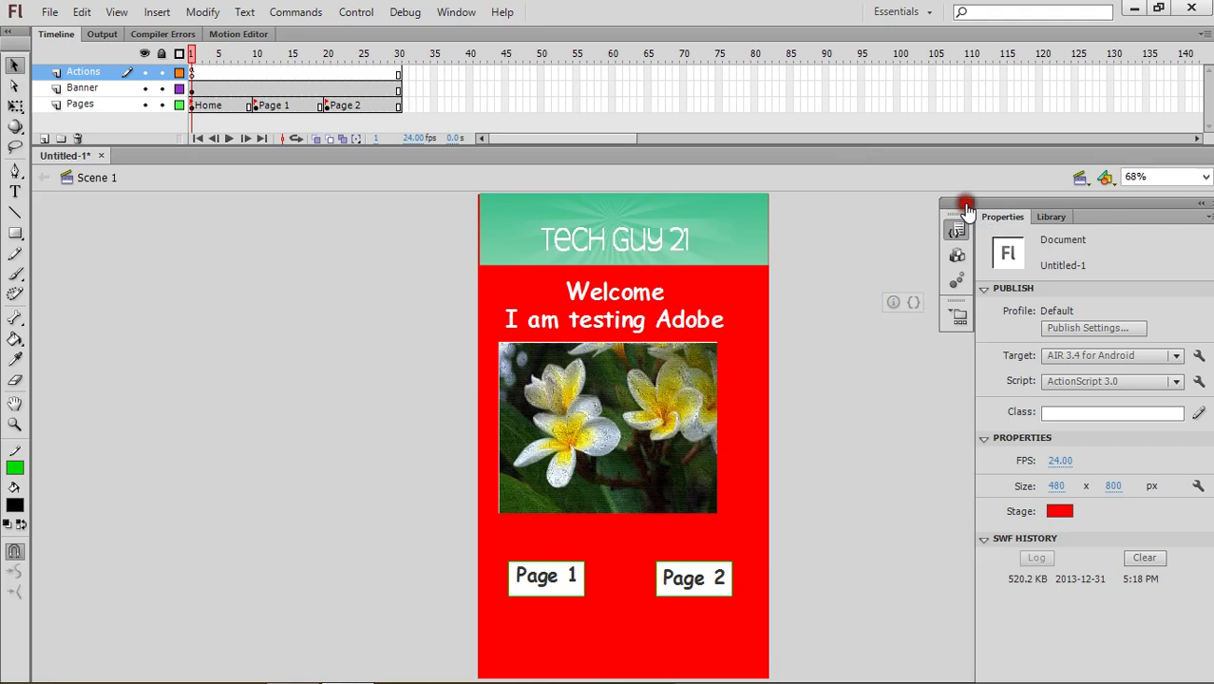
# - Expand the Code Snippets panel, play the timeline, and launch a test movie
pyautogui.click(965, 206)
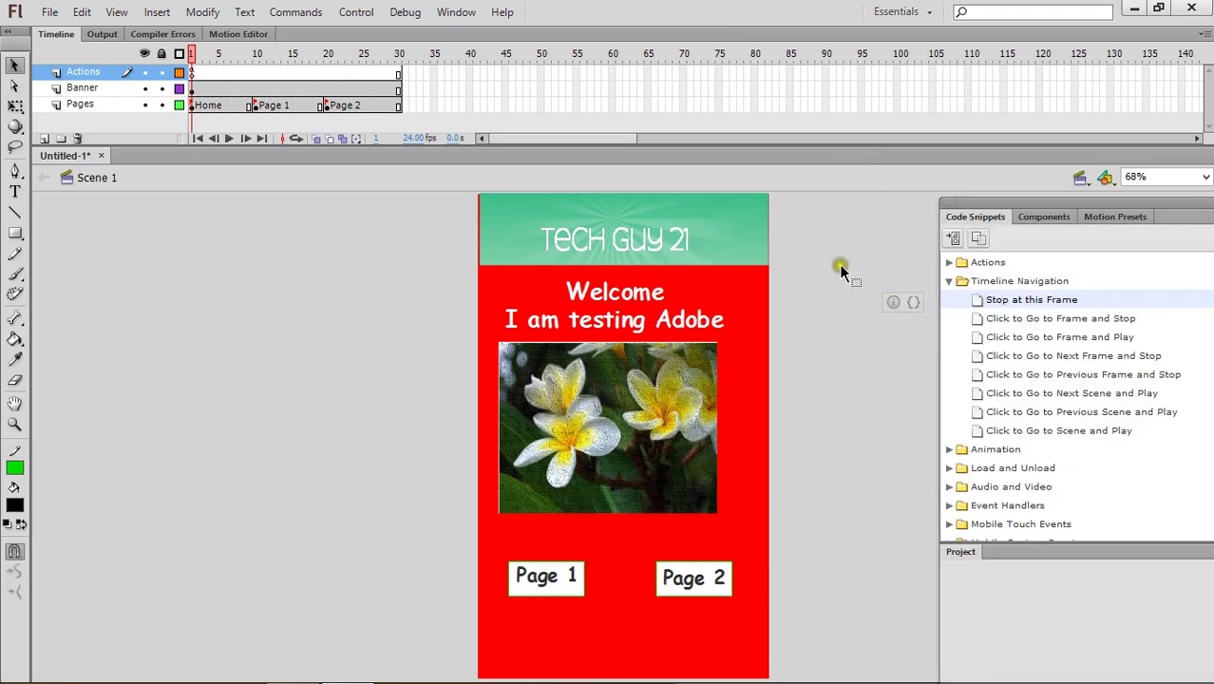
pyautogui.press('Return')
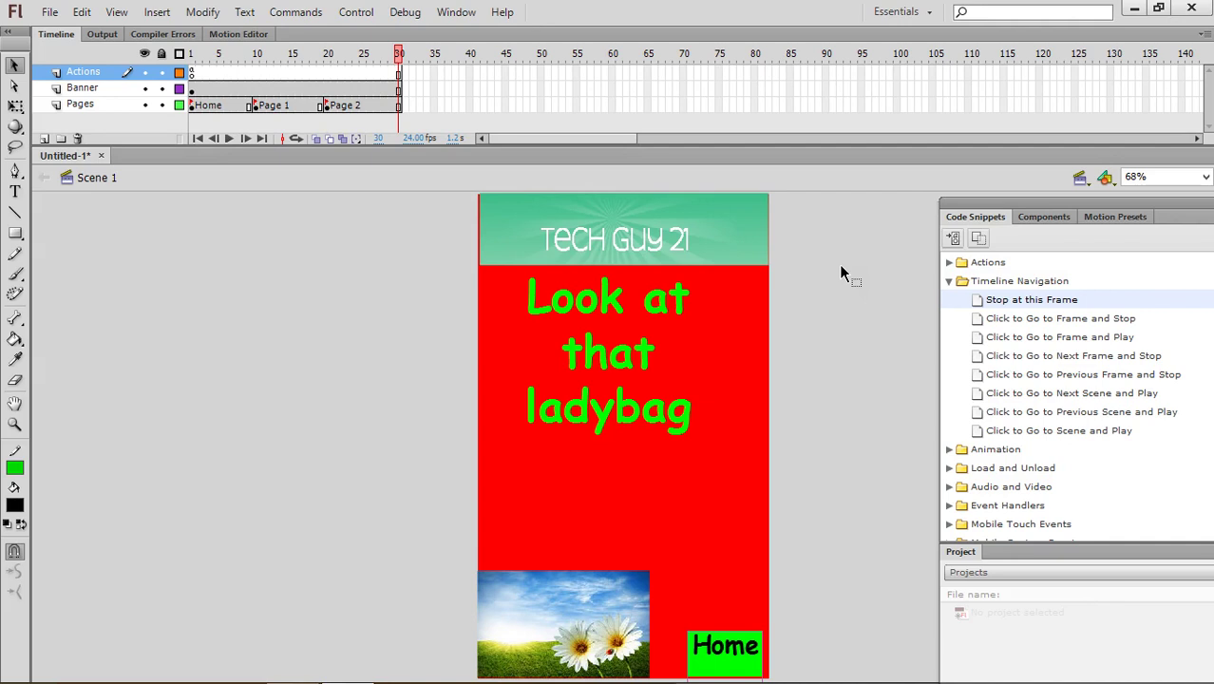
pyautogui.hotkey('ctrl', 'Return')
pyautogui.press('Escape')
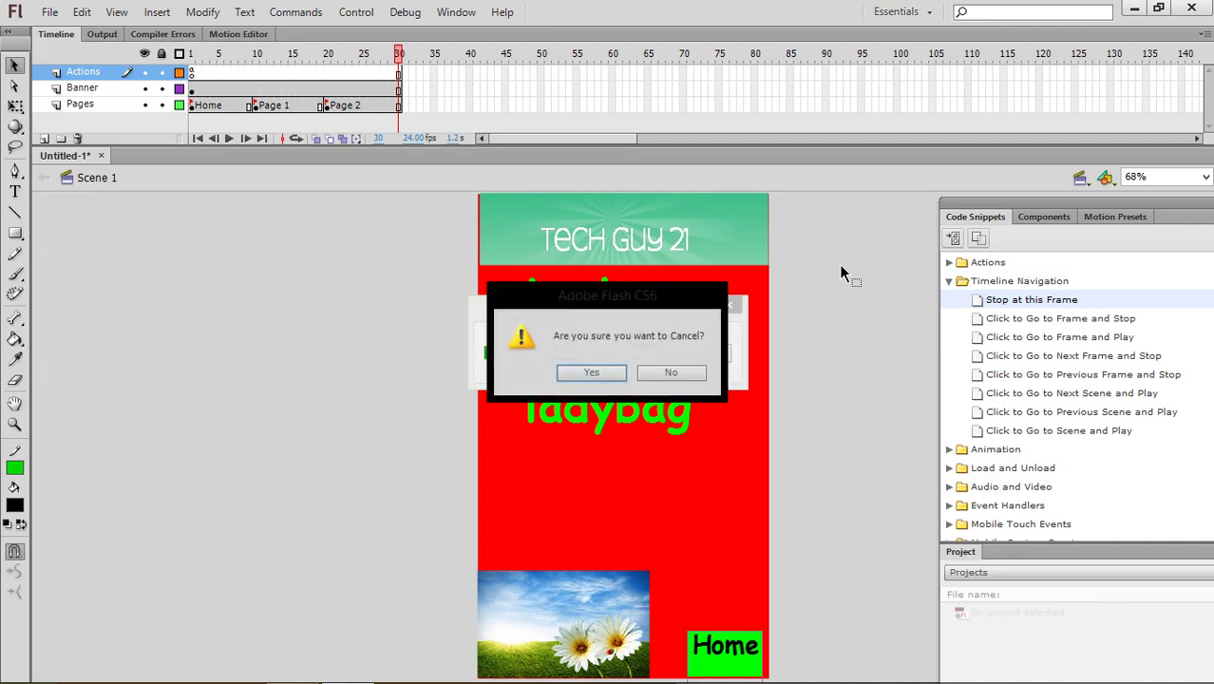
pyautogui.click(686, 374)
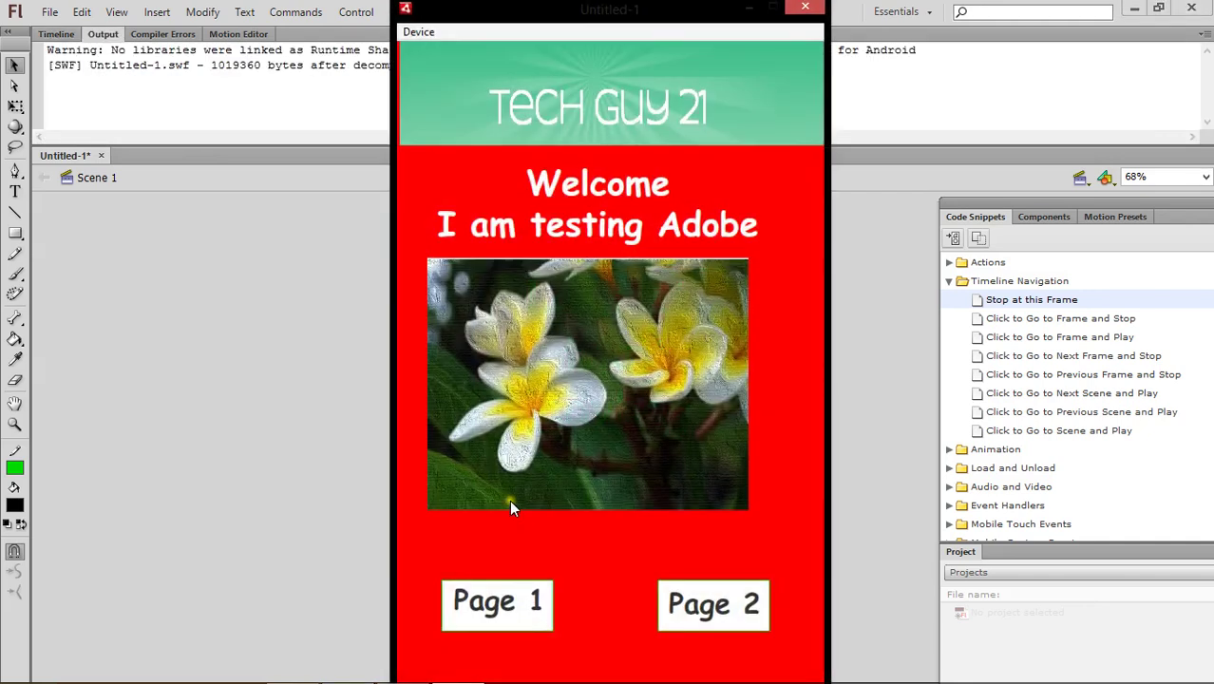
# - Try the Page 1 and Page 2 buttons in the preview, then close it
pyautogui.click(526, 595)
pyautogui.click(667, 606)
pyautogui.click(532, 598)
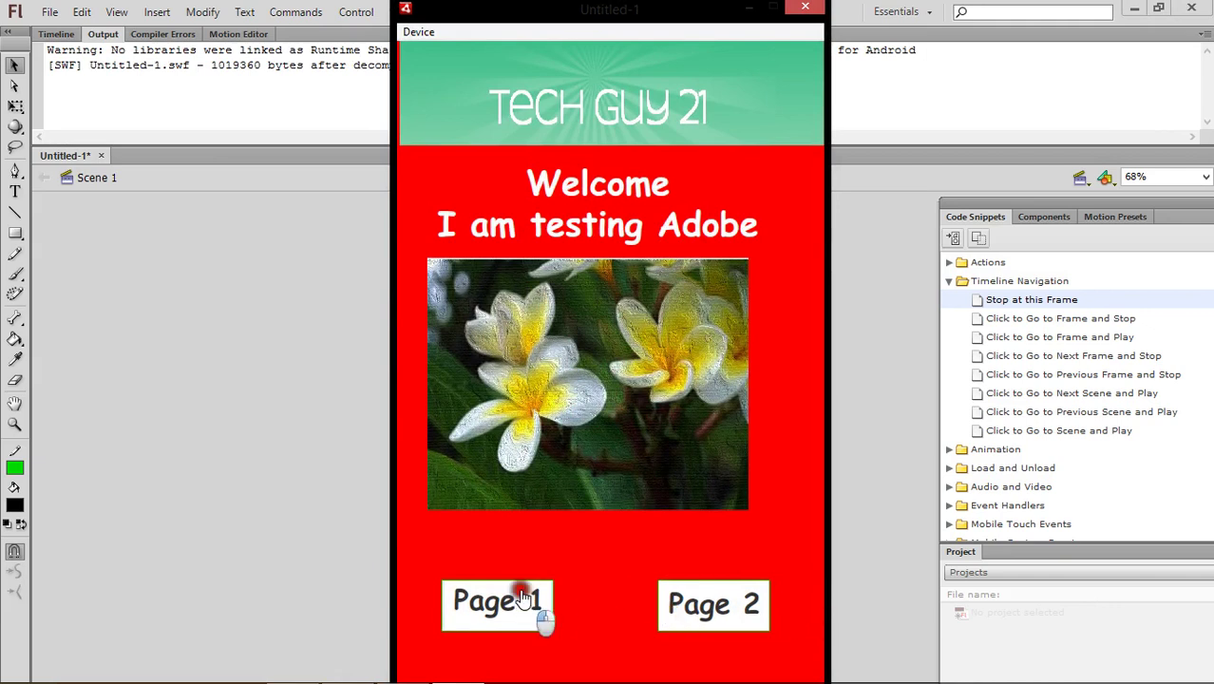
pyautogui.click(806, 8)
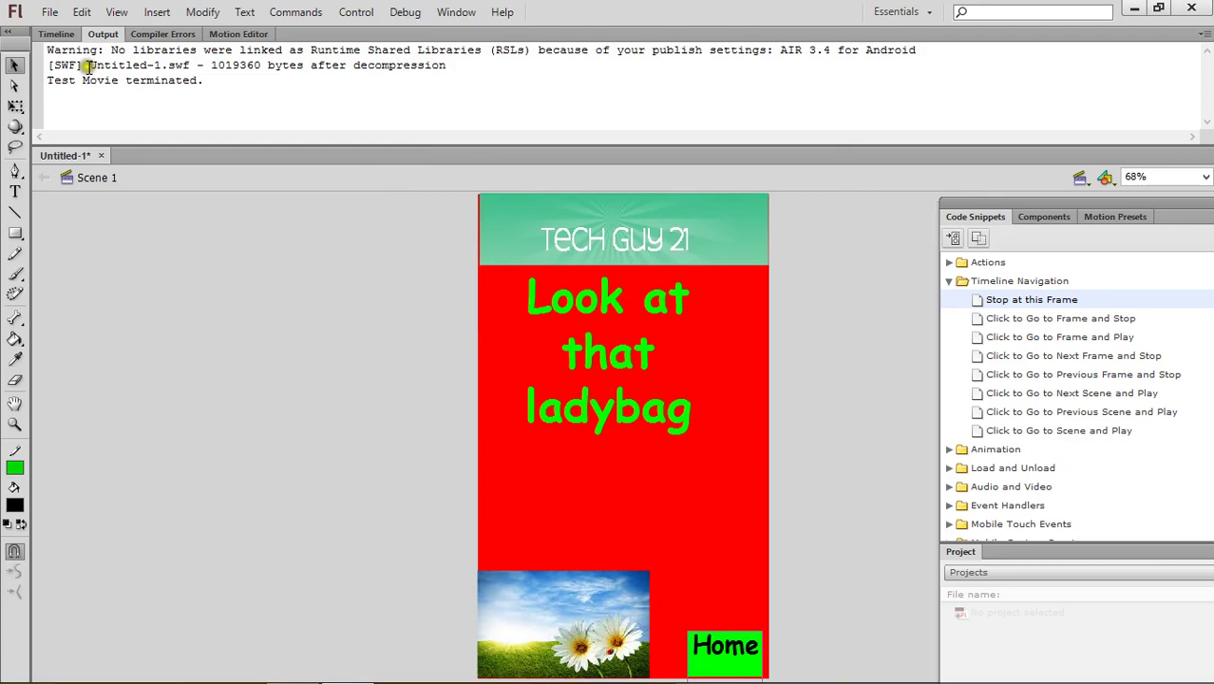
pyautogui.click(56, 33)
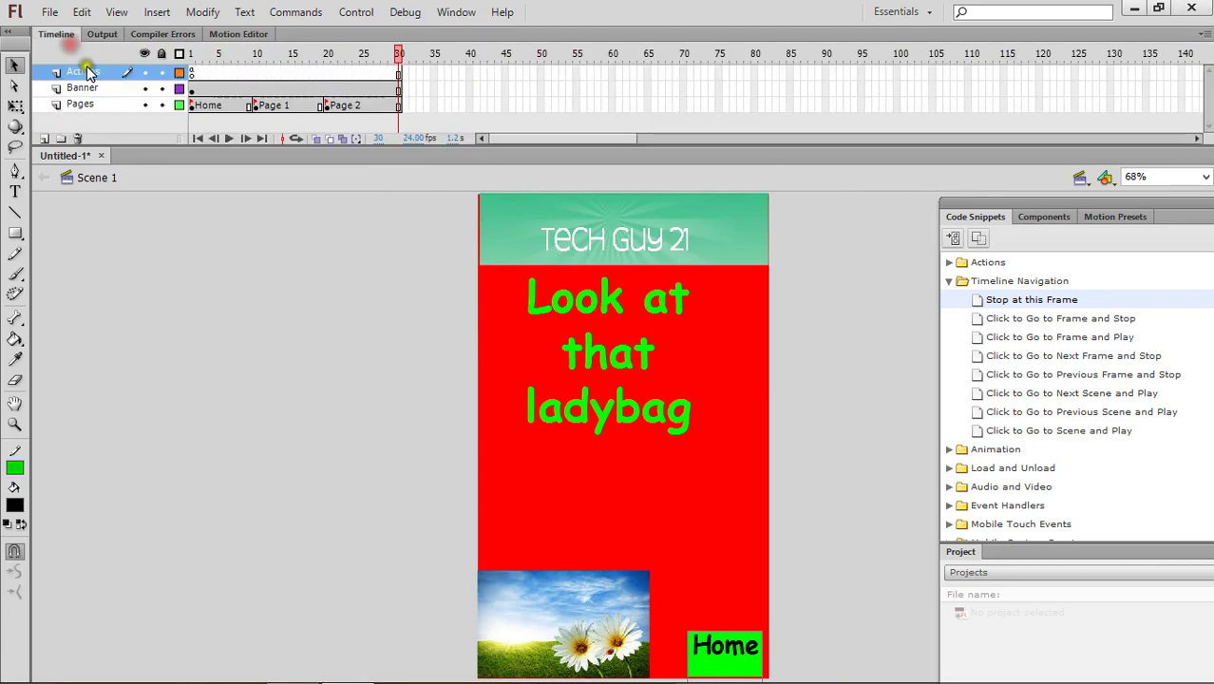
# - On frame 1, add a Click to Go to Frame and Stop snippet to the Page 1 button, targeting frame 10
pyautogui.click(192, 106)
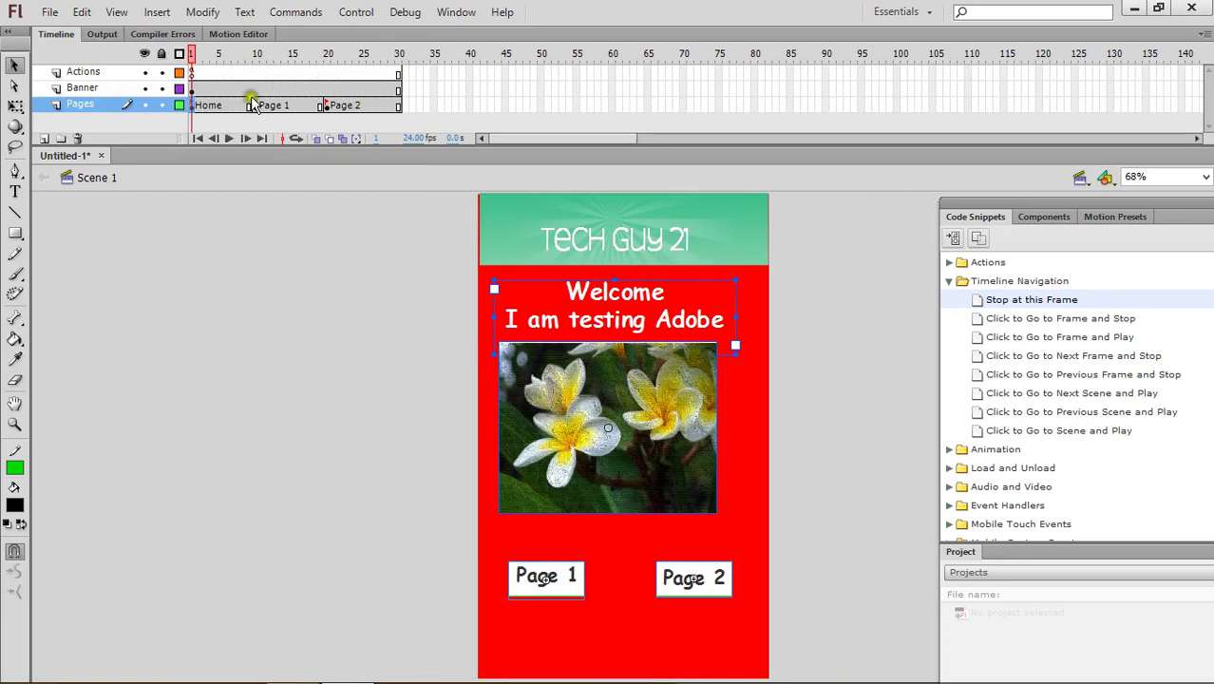
pyautogui.click(379, 467)
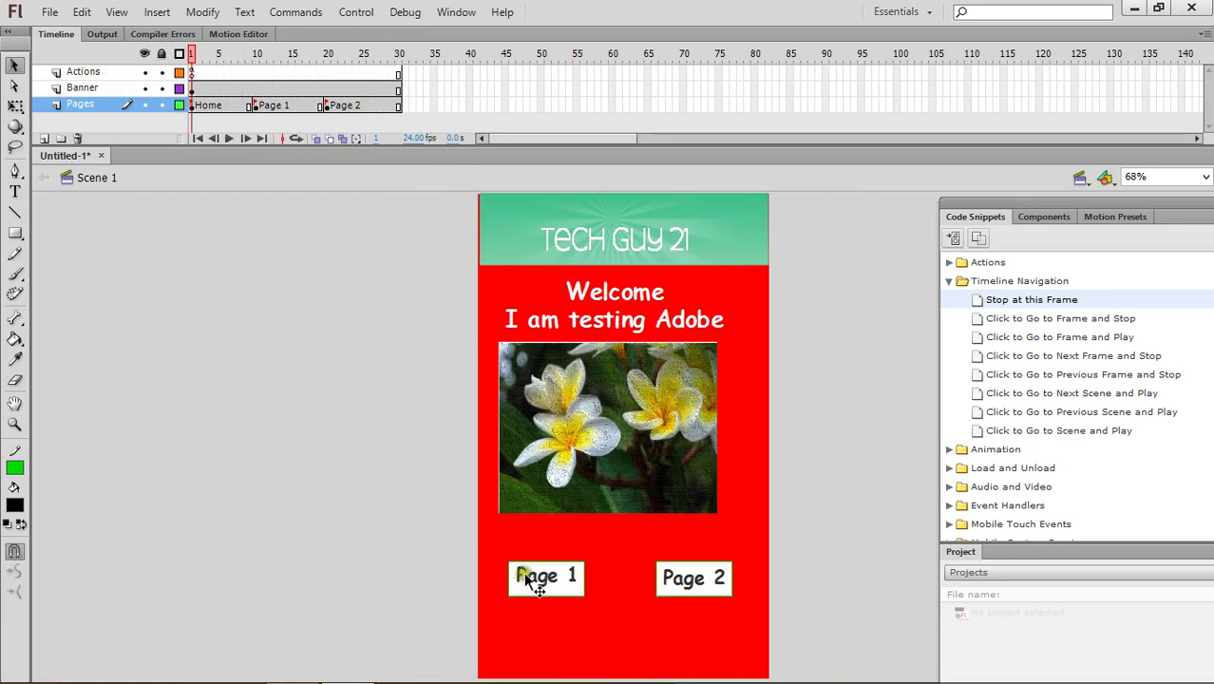
pyautogui.click(523, 576)
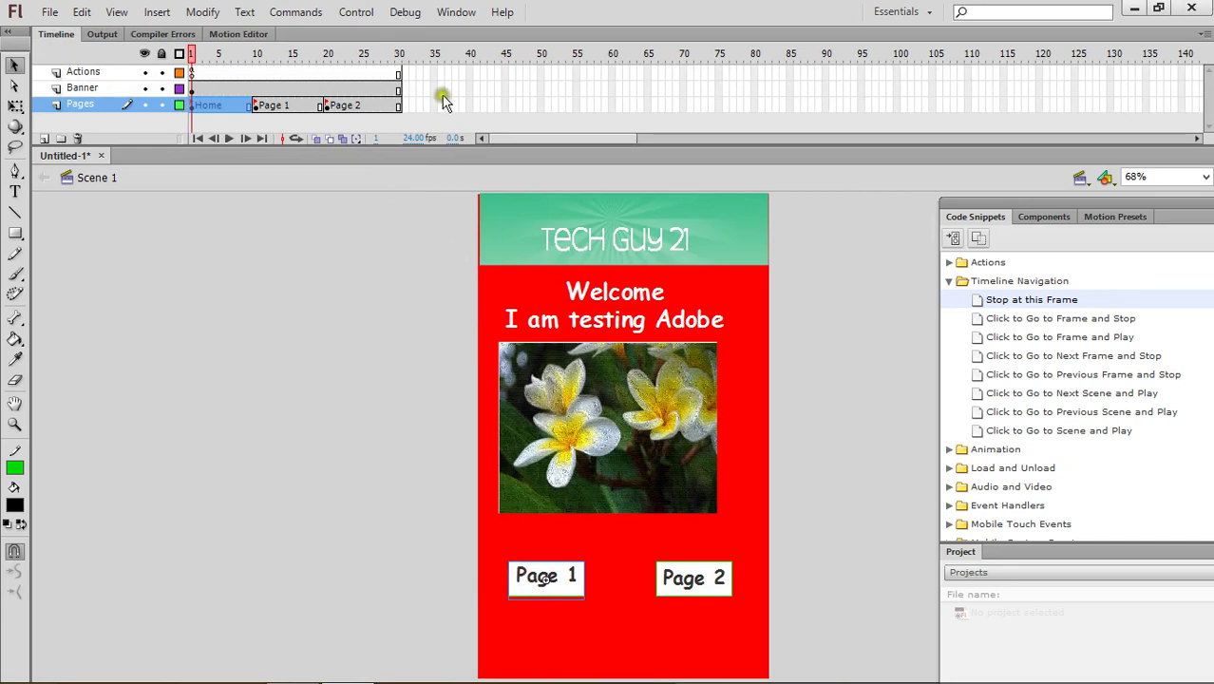
pyautogui.click(452, 12)
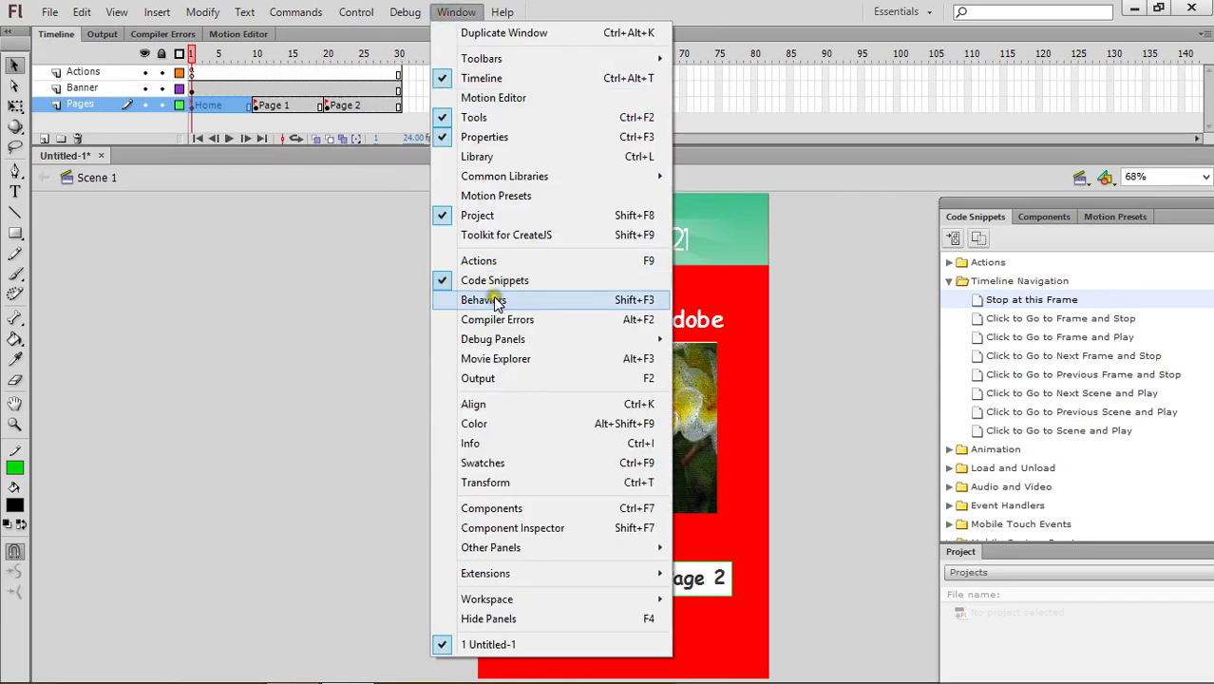
pyautogui.click(488, 263)
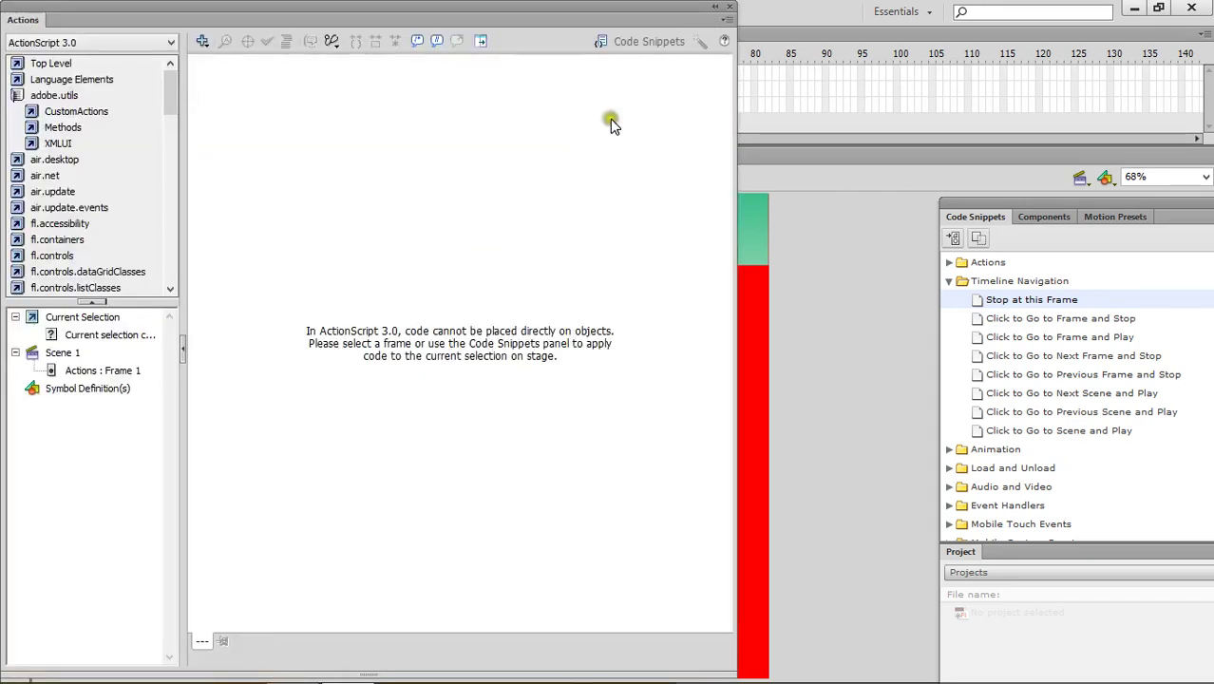
pyautogui.click(646, 43)
pyautogui.click(652, 45)
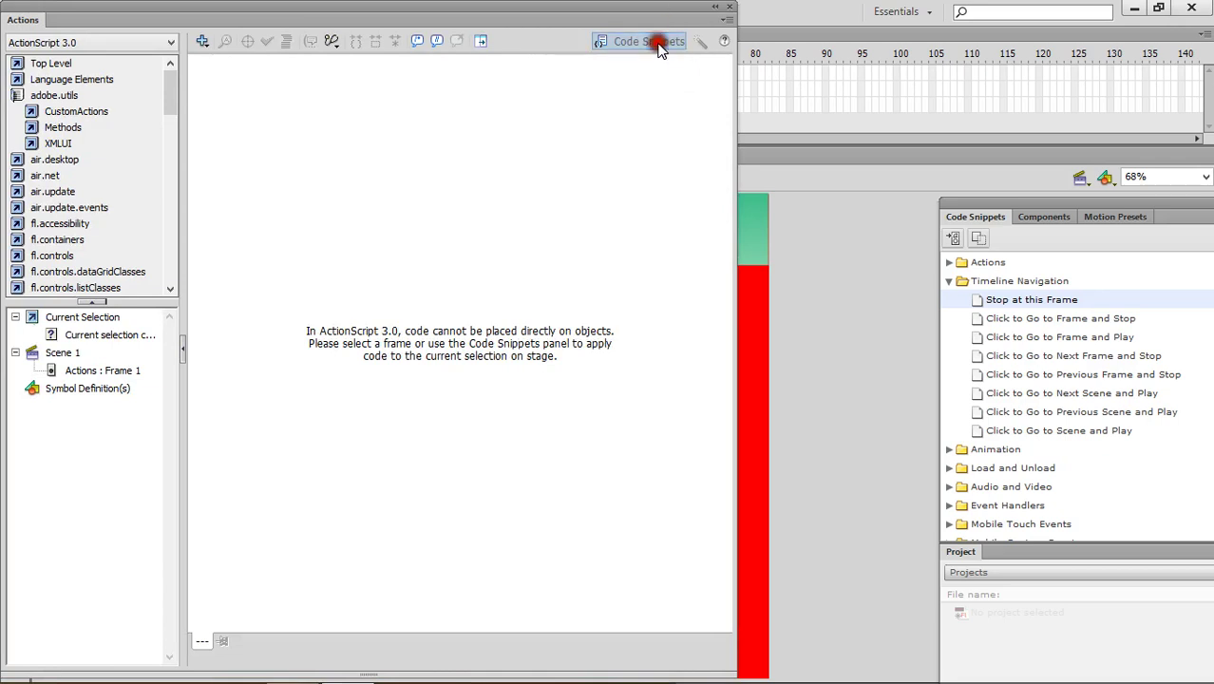
pyautogui.click(654, 45)
pyautogui.doubleClick(1052, 320)
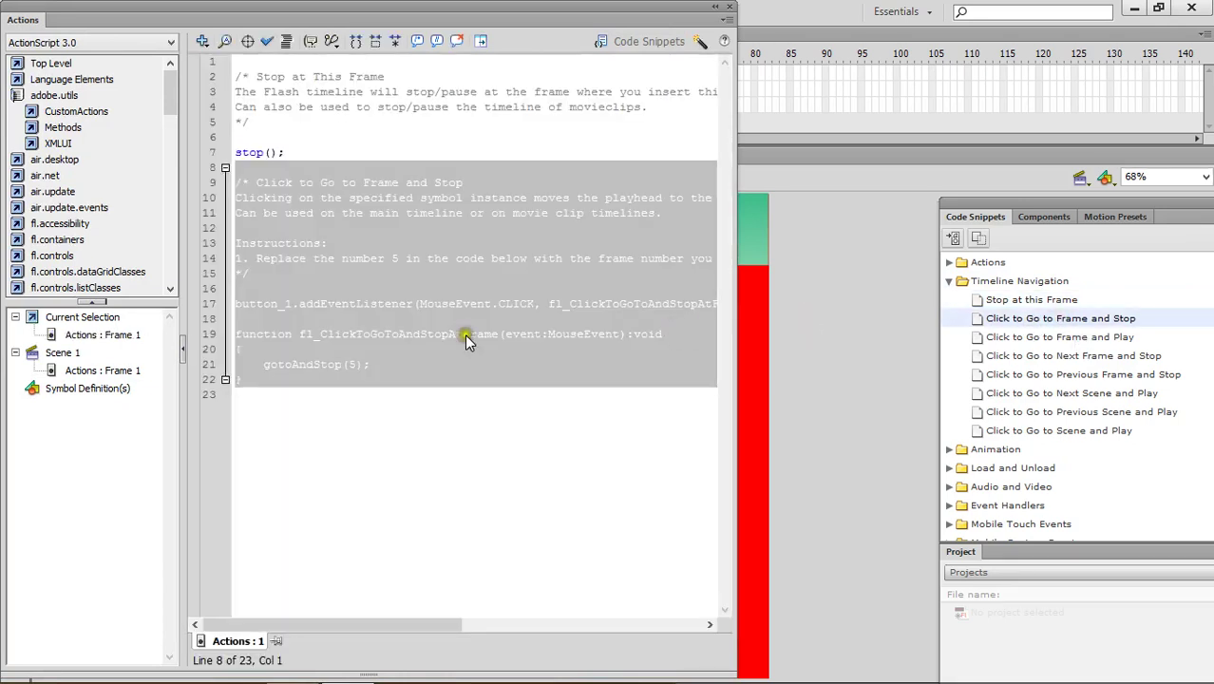
pyautogui.click(353, 367)
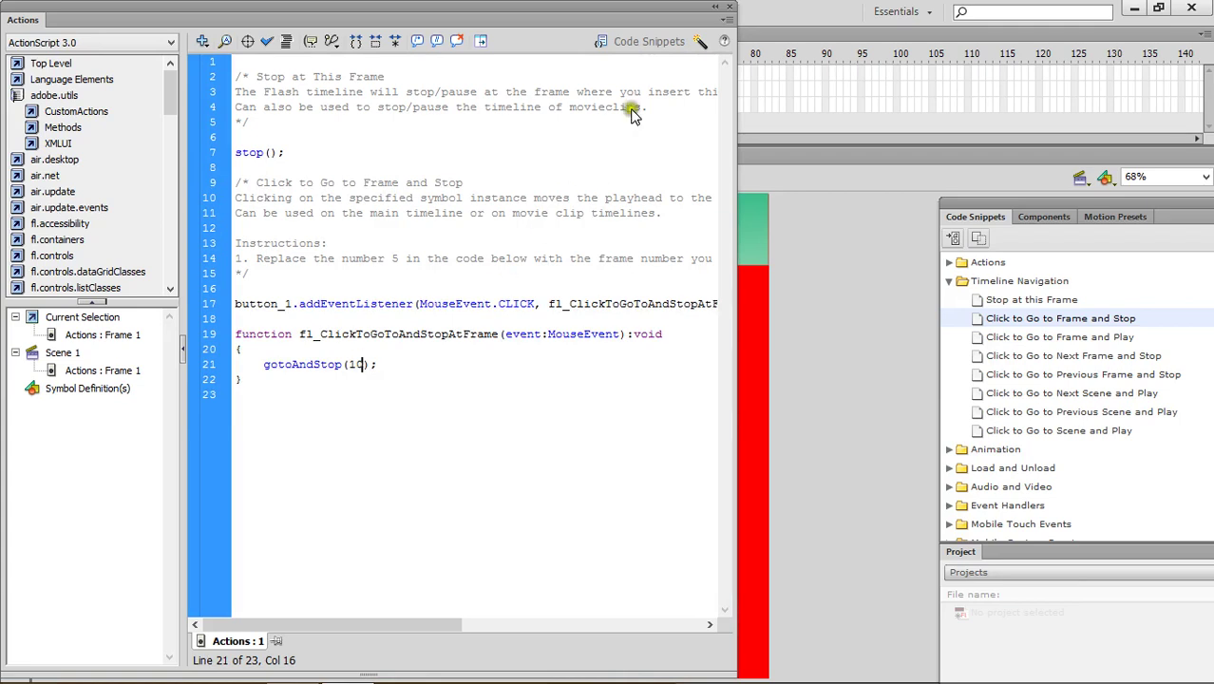
pyautogui.click(729, 11)
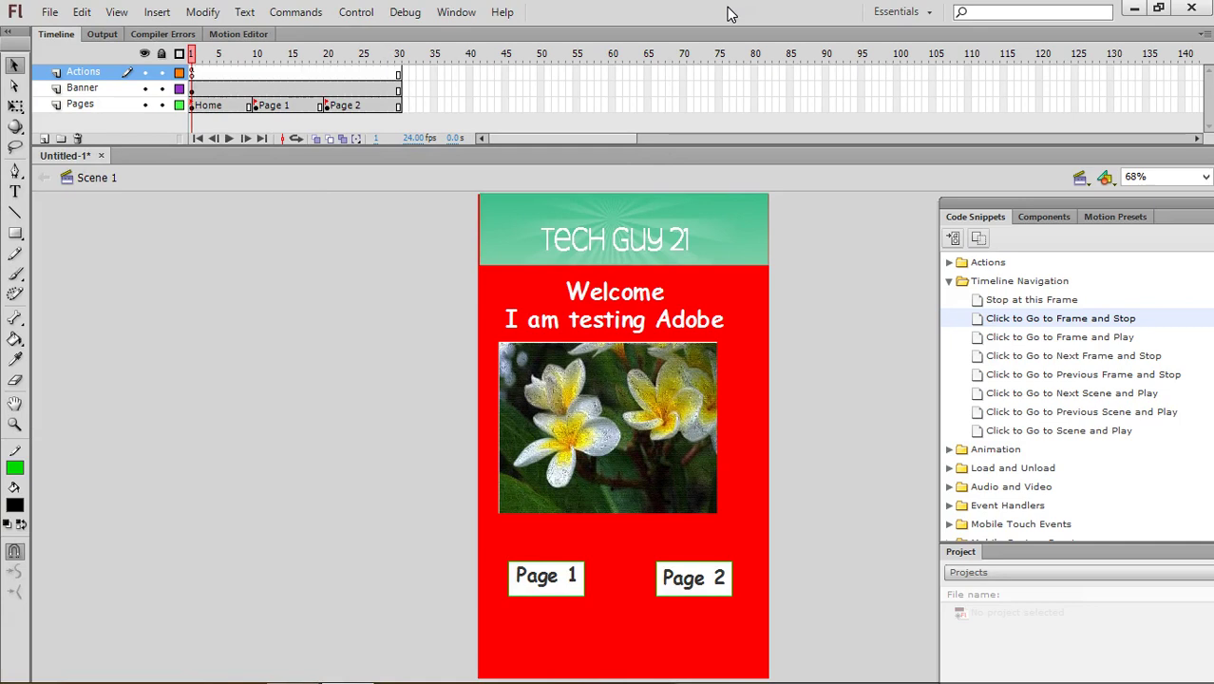
# - Test the movie and confirm Page 1 opens the Fifa 14 for PS4 page
pyautogui.hotkey('ctrl', 'Return')
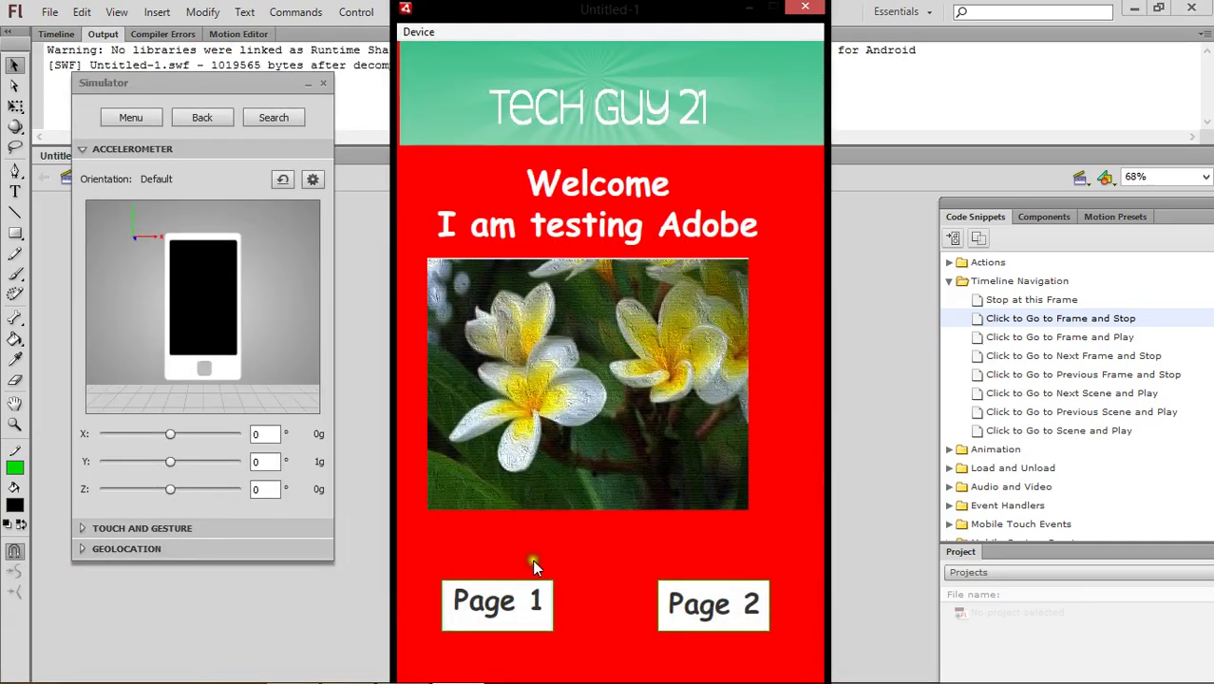
pyautogui.click(534, 604)
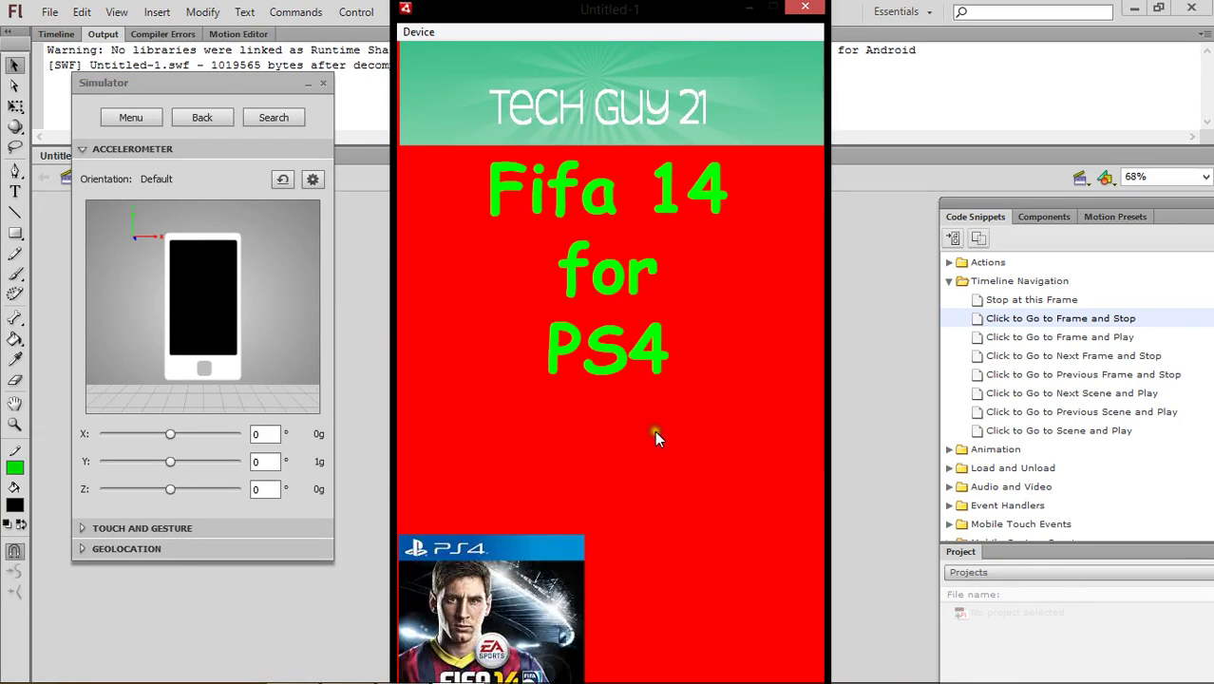
pyautogui.click(804, 8)
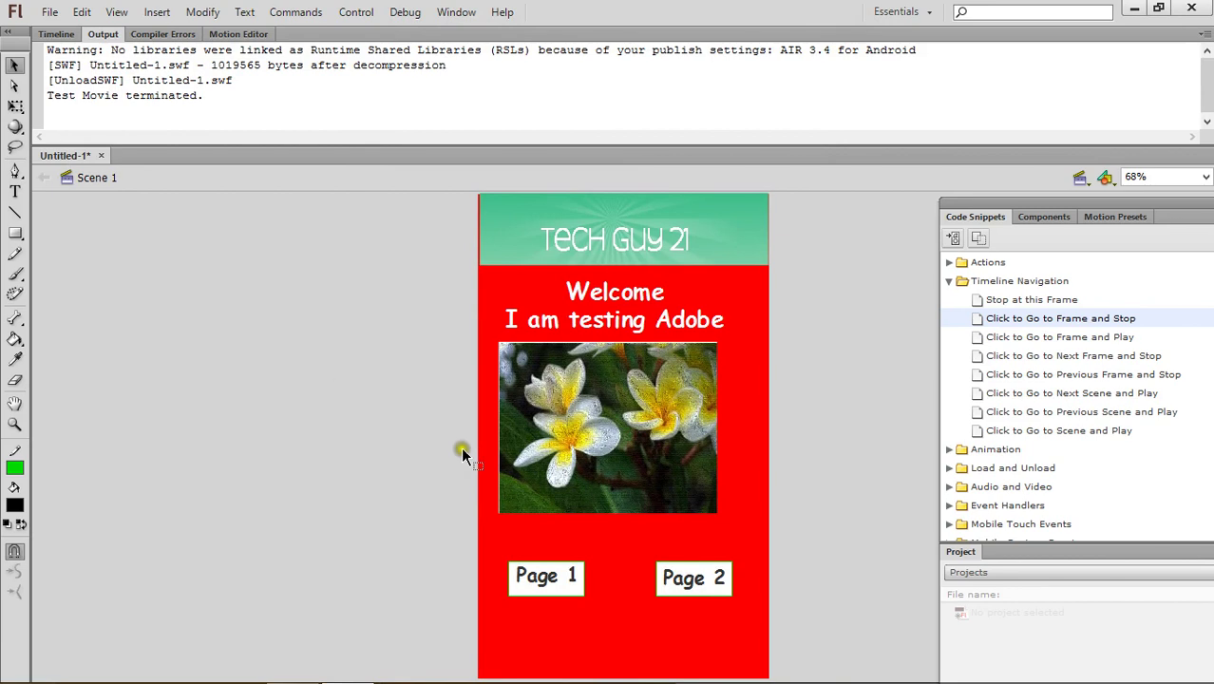
# - Select the Page 2 button on the stage
pyautogui.rightClick(680, 578)
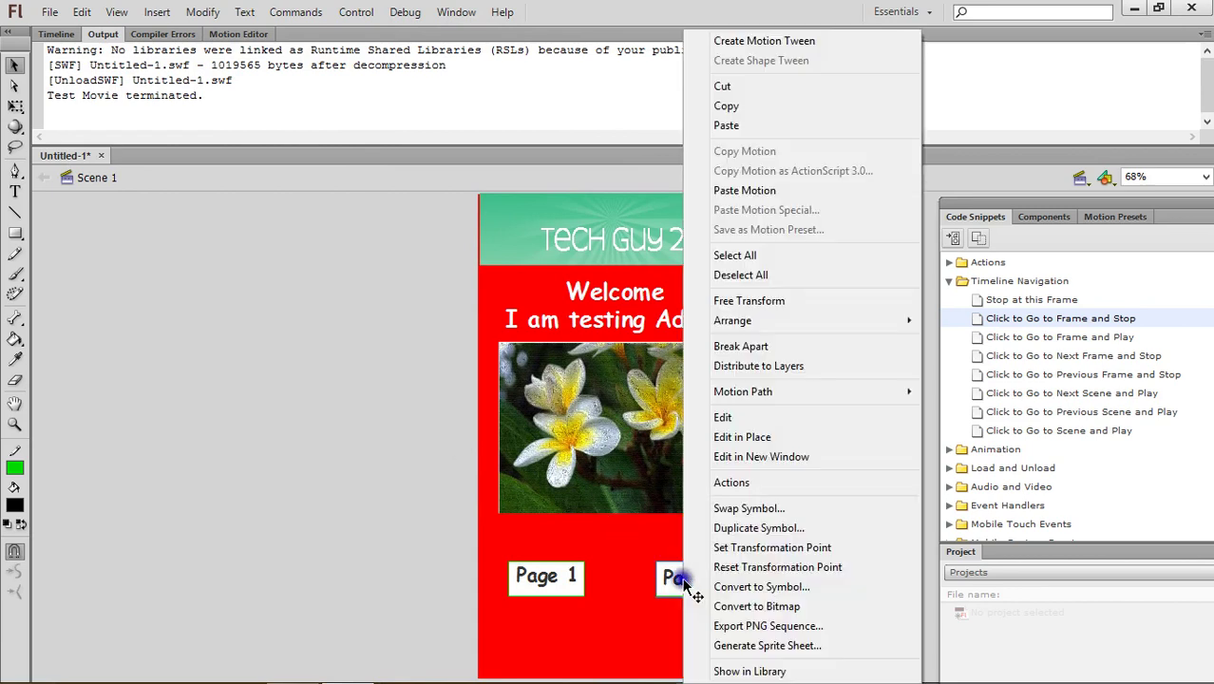
pyautogui.click(667, 581)
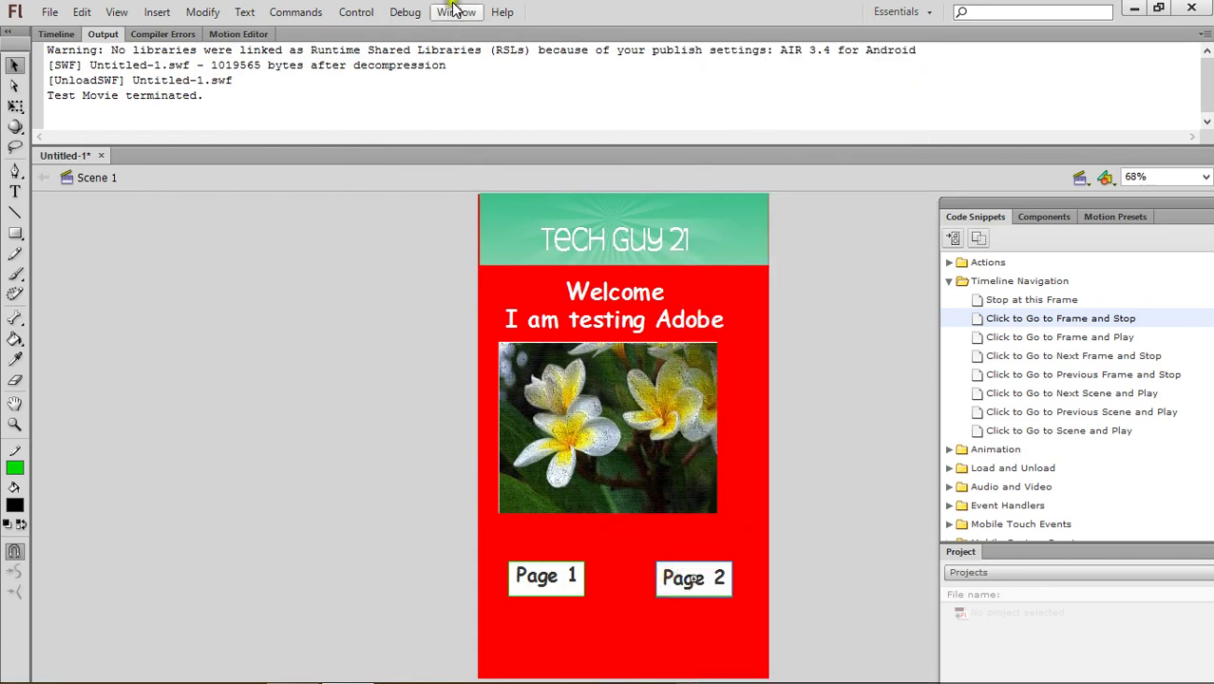
pyautogui.click(456, 13)
pyautogui.click(910, 318)
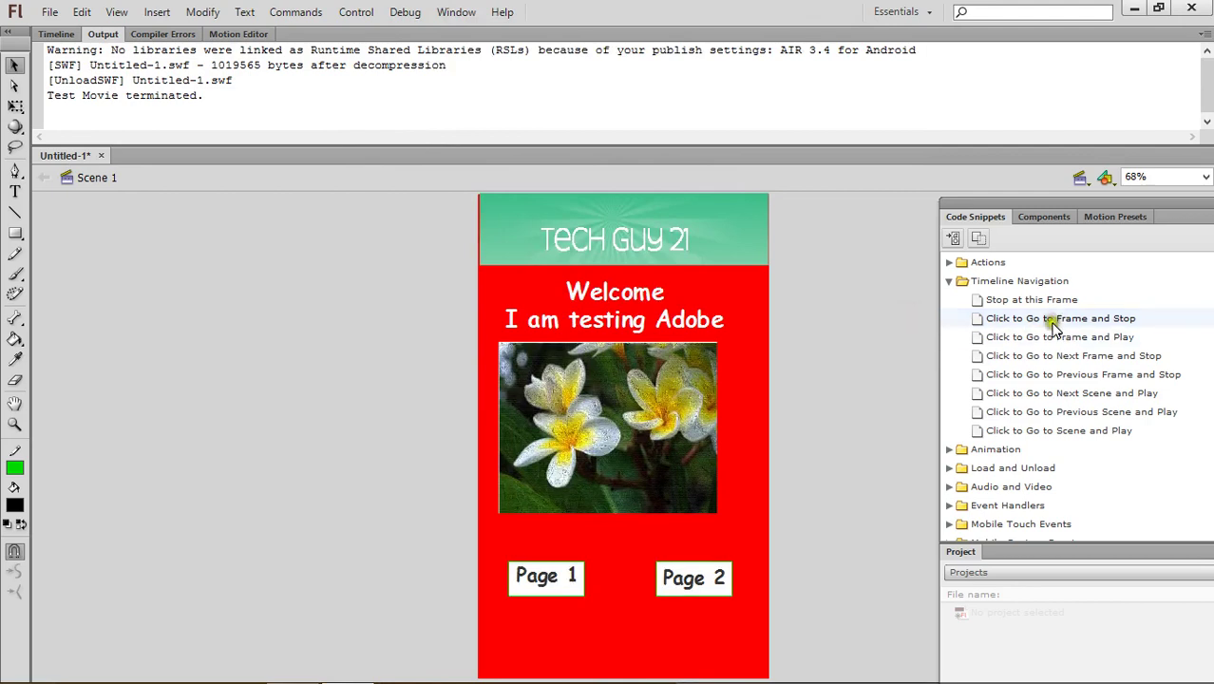
# - Attach Click to Go to Frame and Stop code to the Page 2 button, targeting frame 20
pyautogui.doubleClick(1054, 328)
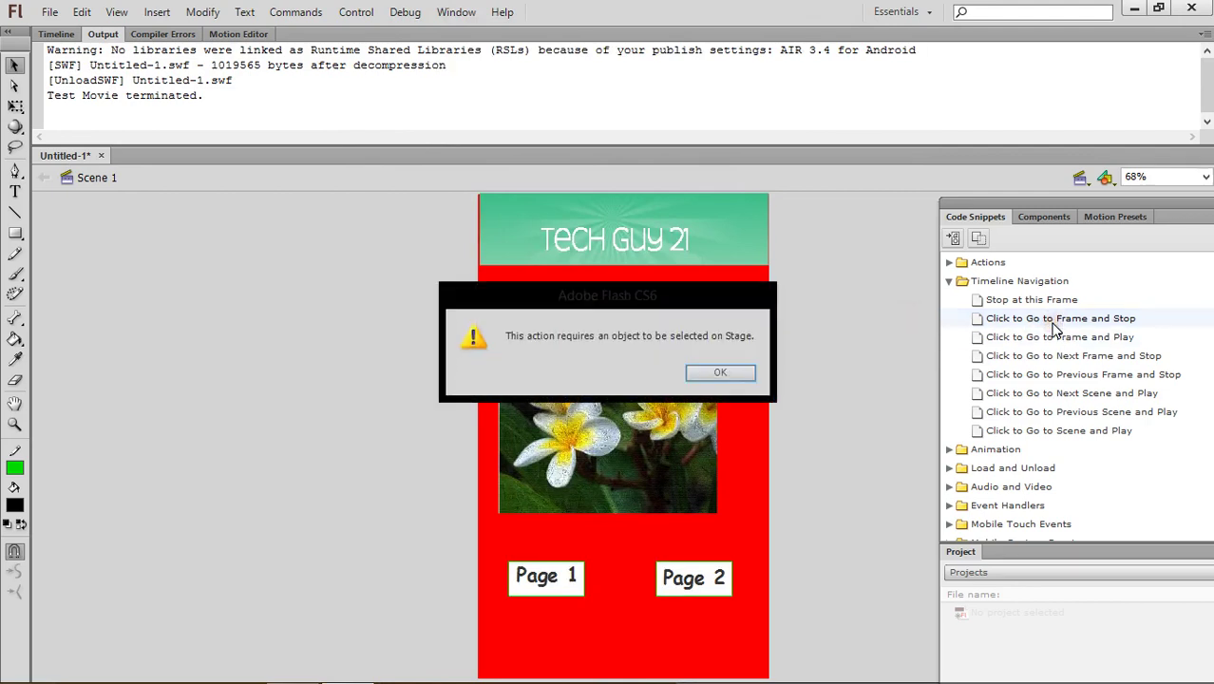
pyautogui.click(720, 372)
pyautogui.click(699, 580)
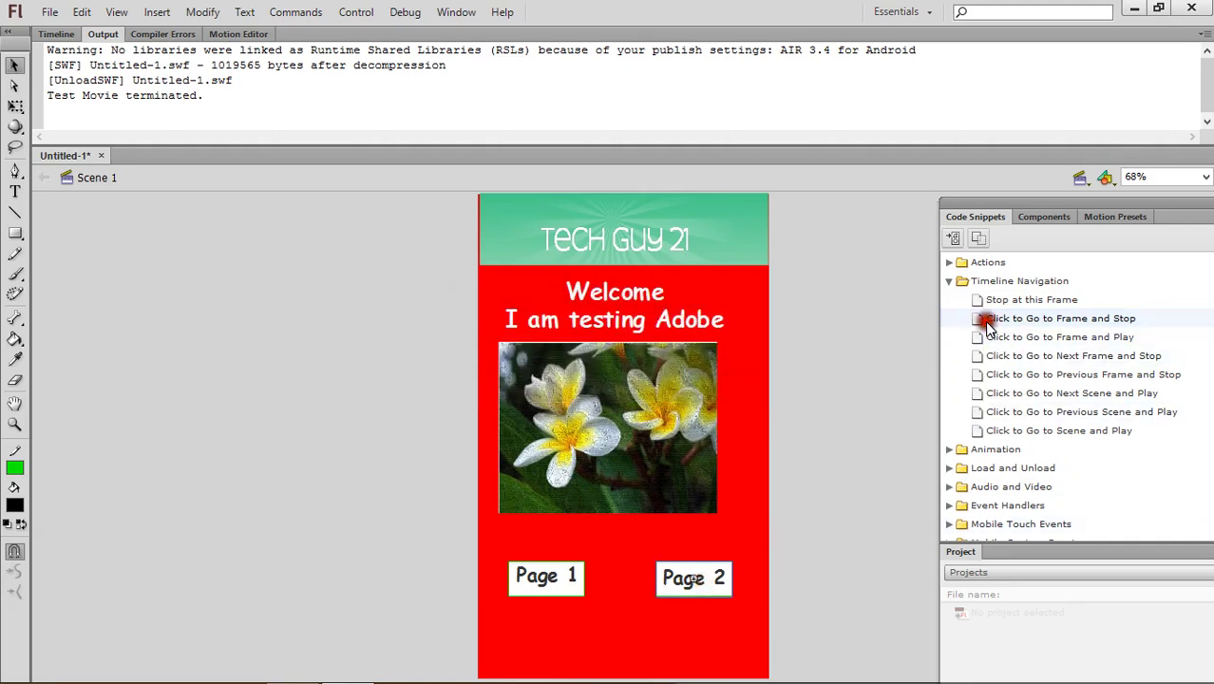
pyautogui.doubleClick(983, 318)
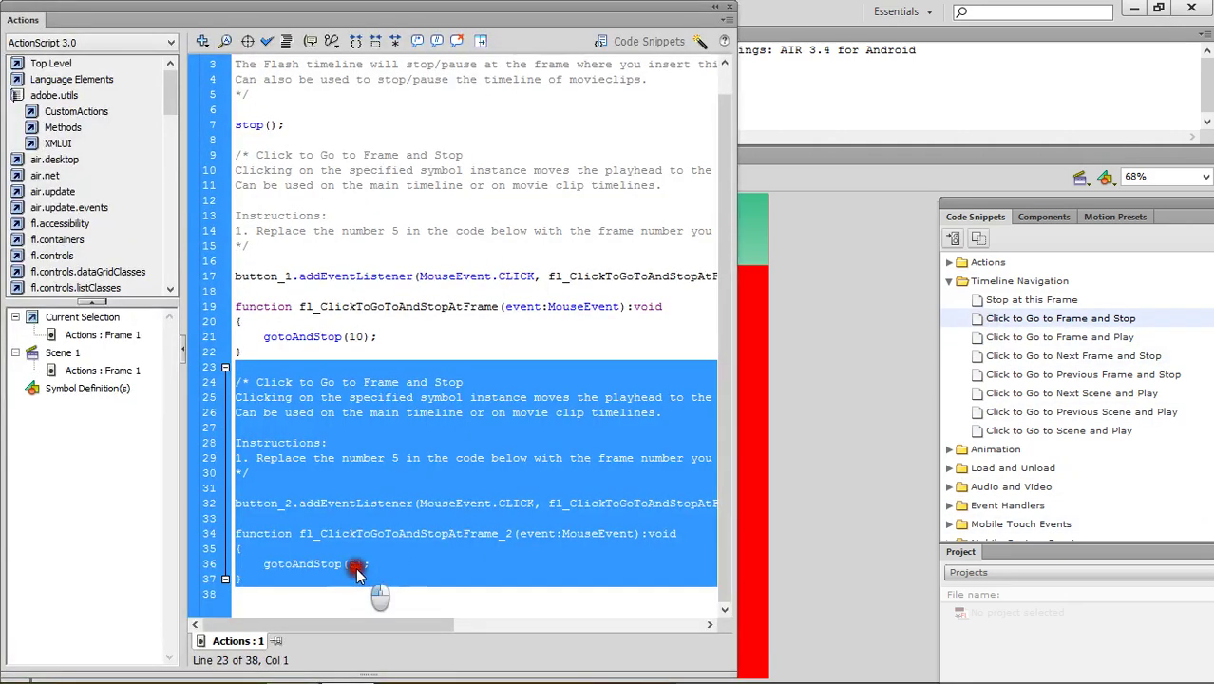
pyautogui.click(354, 565)
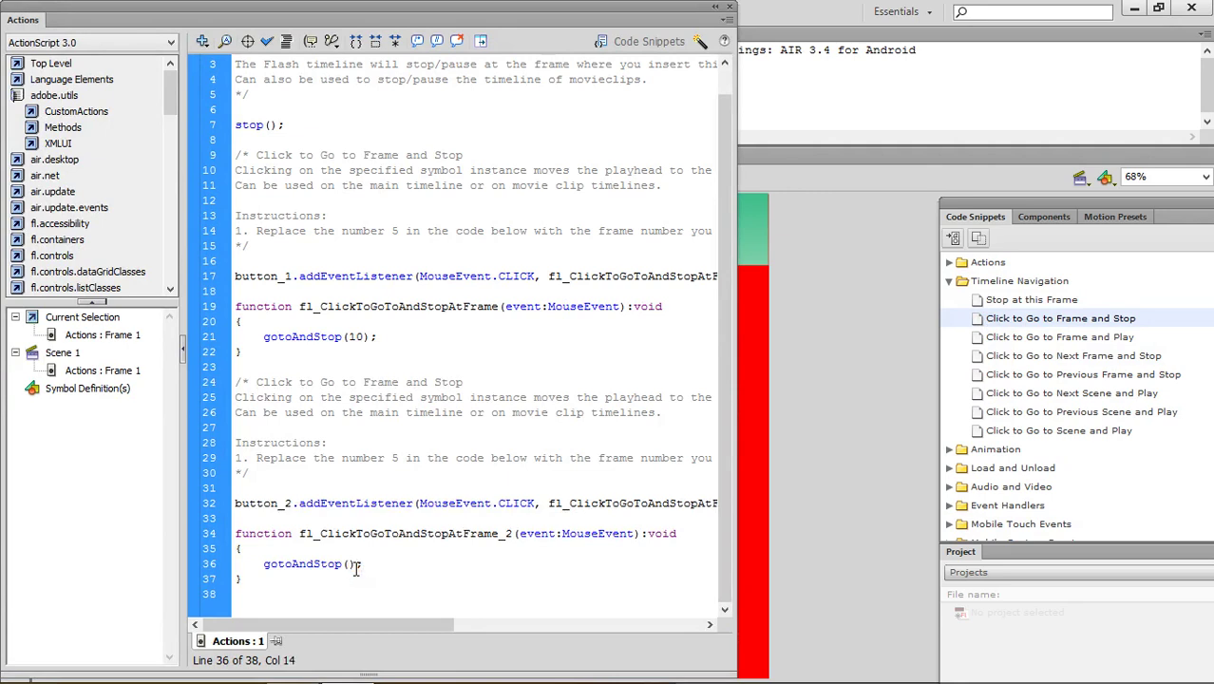
pyautogui.click(730, 7)
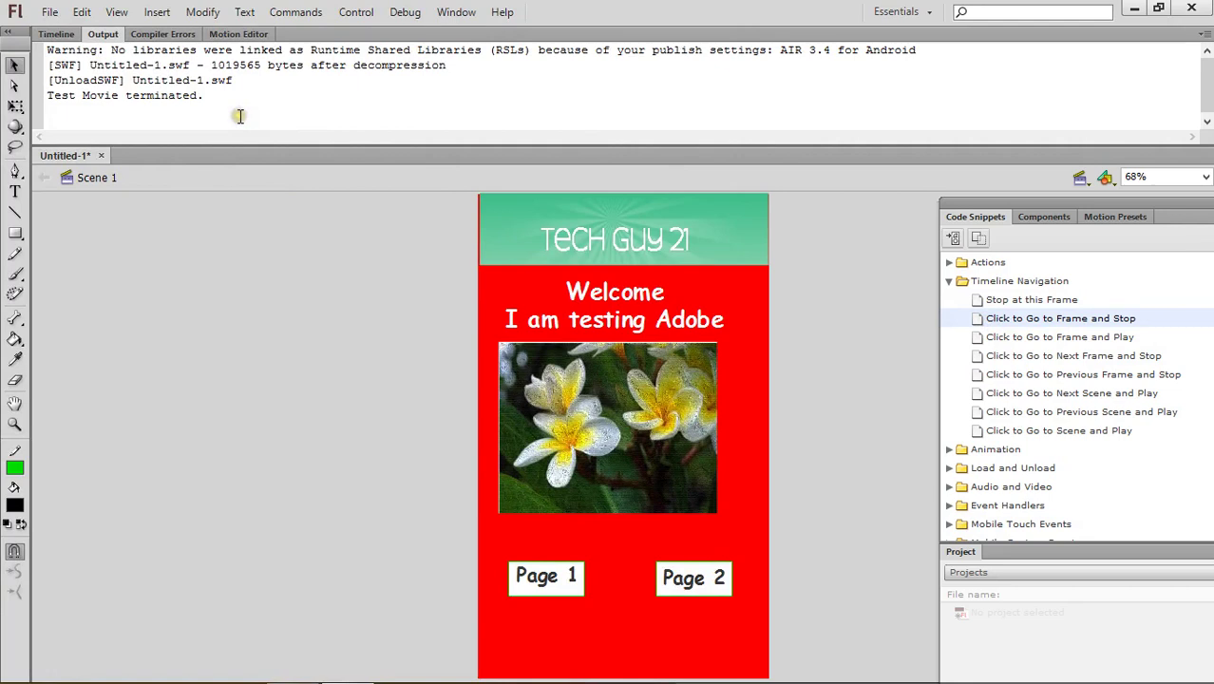
# - Give the Home button on the Page 1 frame go-to-frame-and-stop code targeting frame 1
pyautogui.click(55, 34)
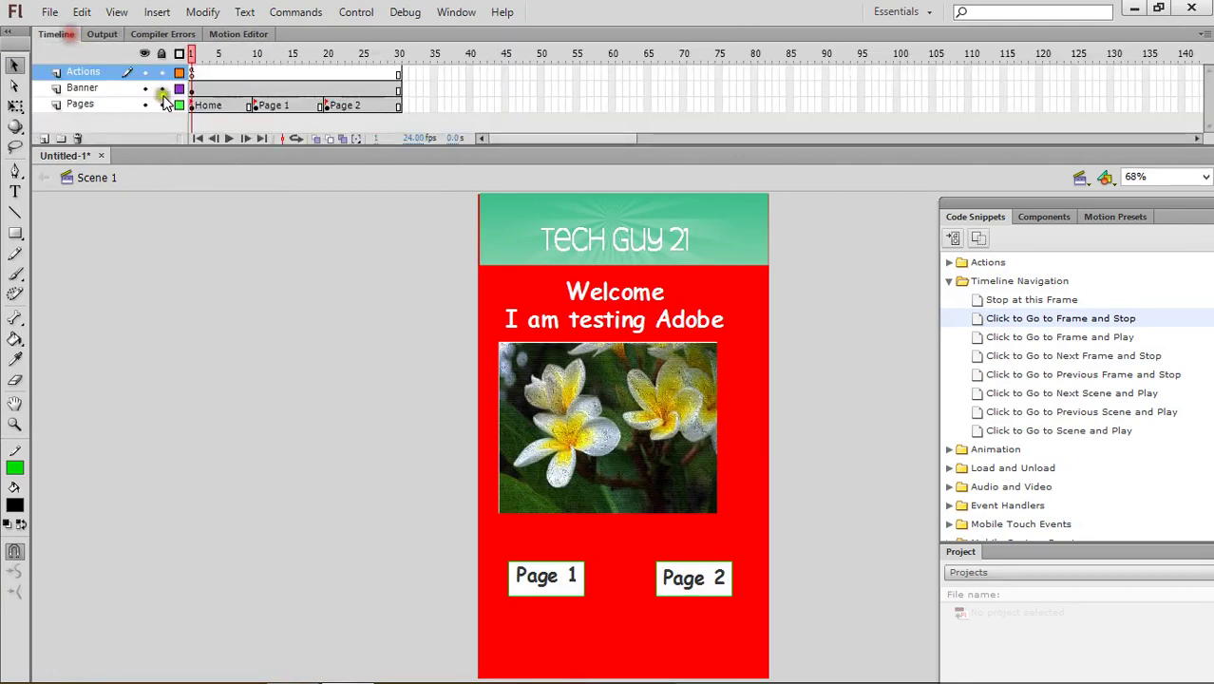
pyautogui.click(257, 105)
pyautogui.click(786, 651)
pyautogui.click(747, 656)
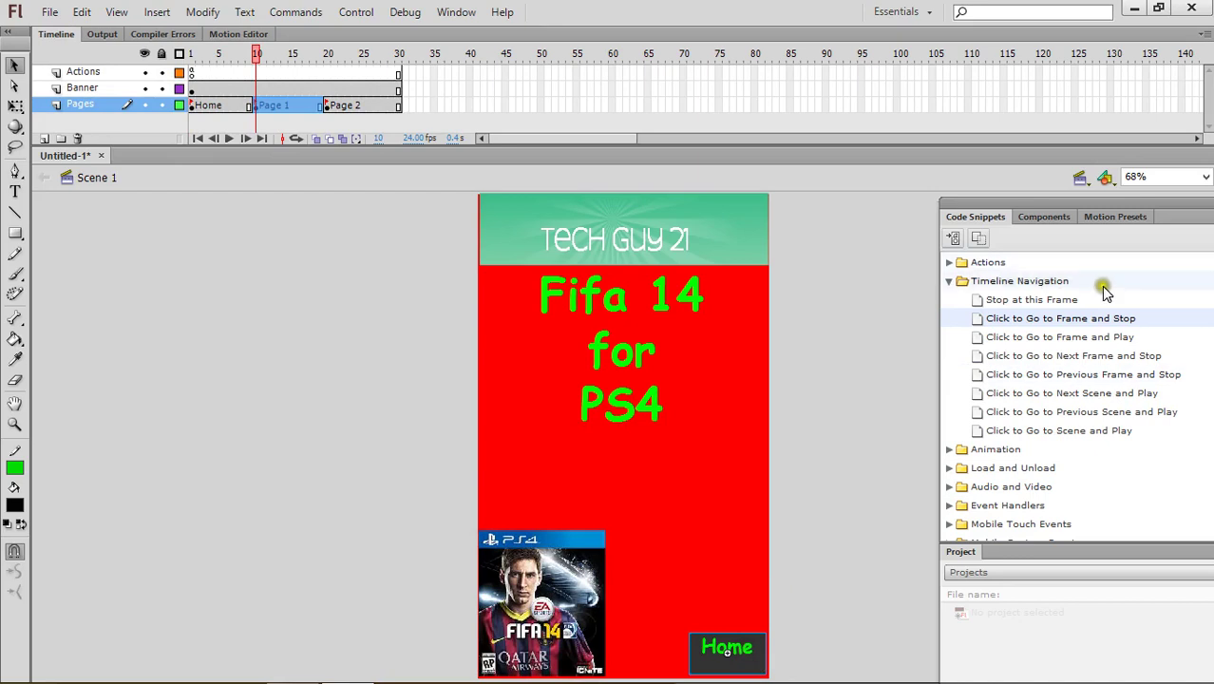
pyautogui.click(1070, 317)
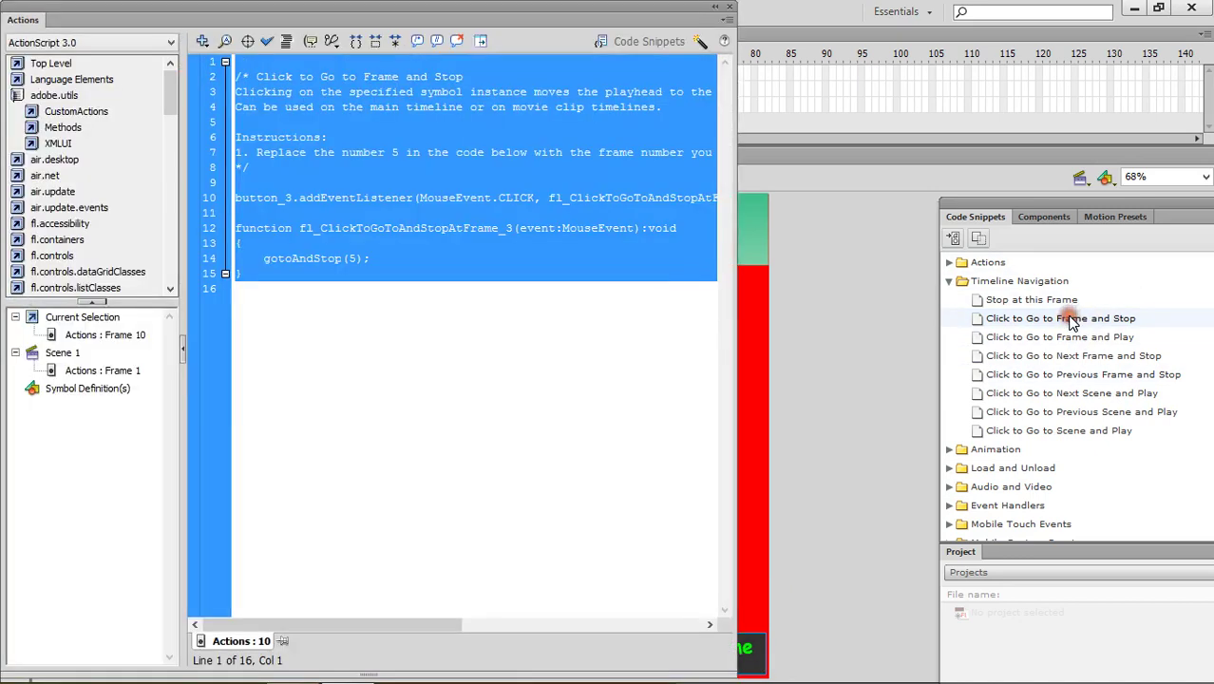
pyautogui.click(354, 258)
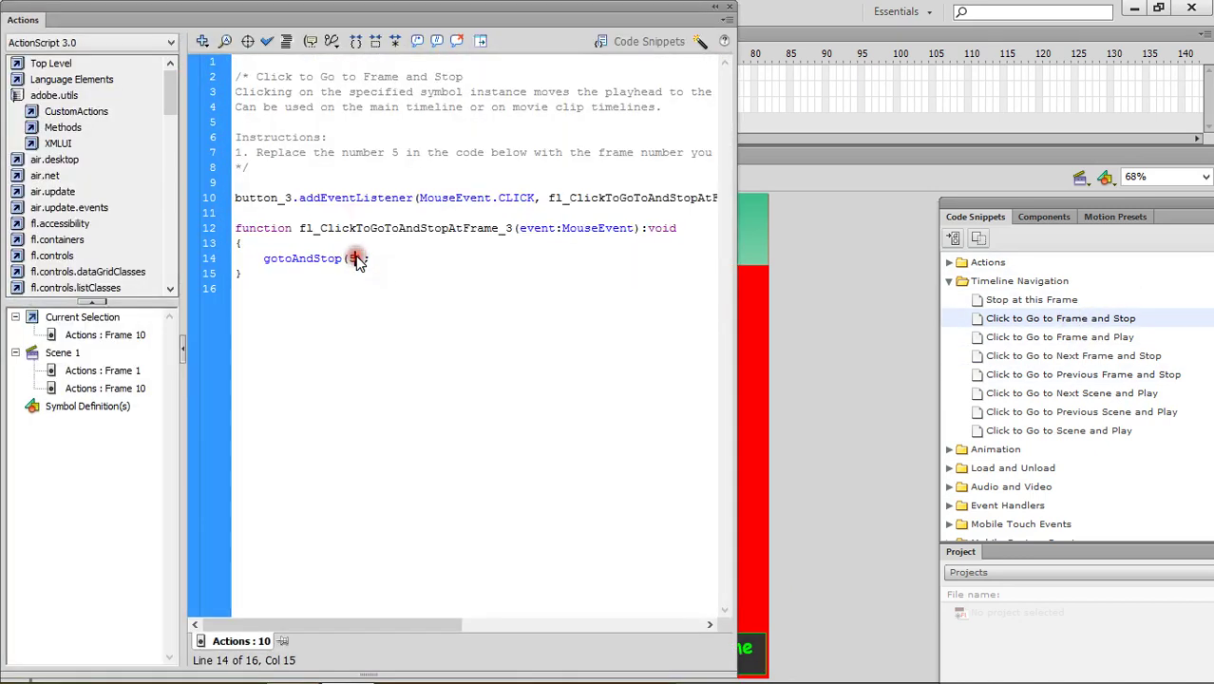
pyautogui.write('1')
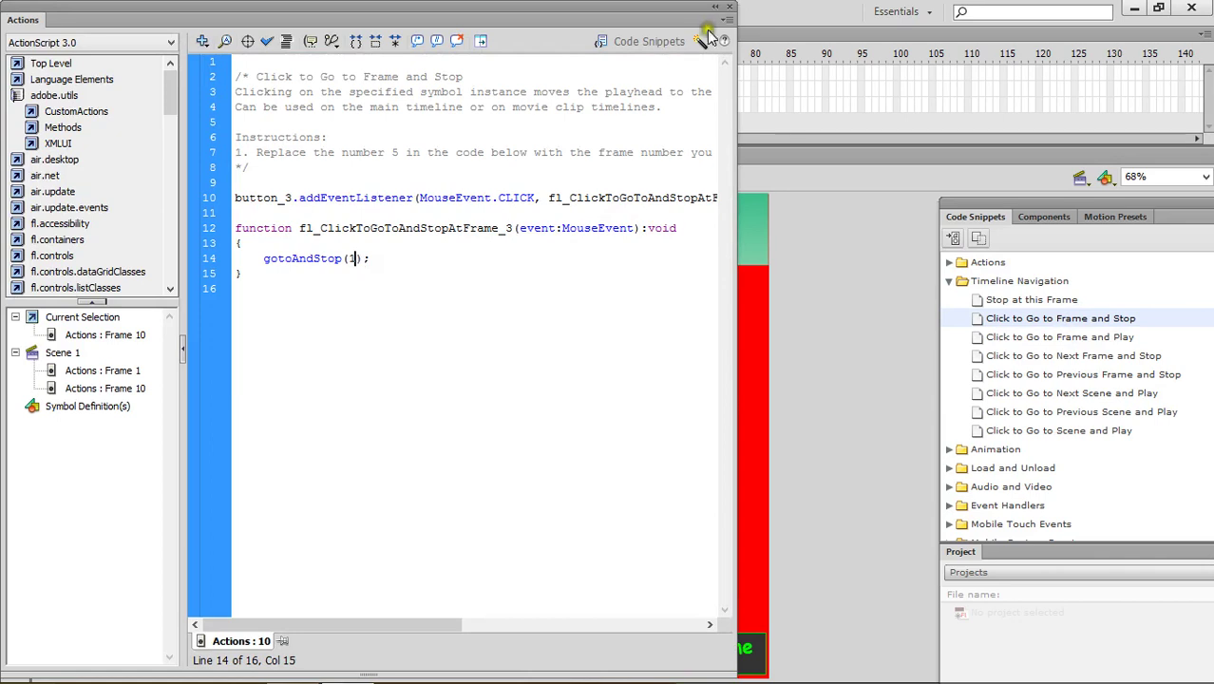
pyautogui.click(729, 8)
# - Apply the same go-to-frame-1 snippet to the Home button on the Page 2 frame
pyautogui.click(328, 105)
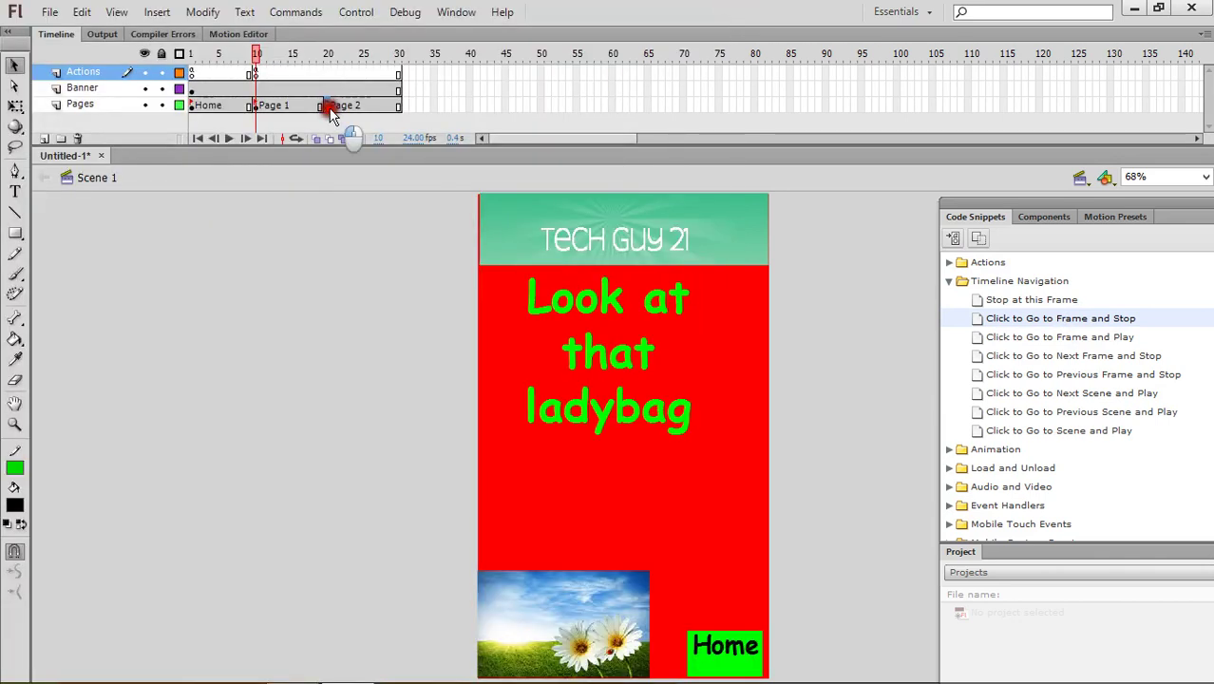
pyautogui.doubleClick(750, 653)
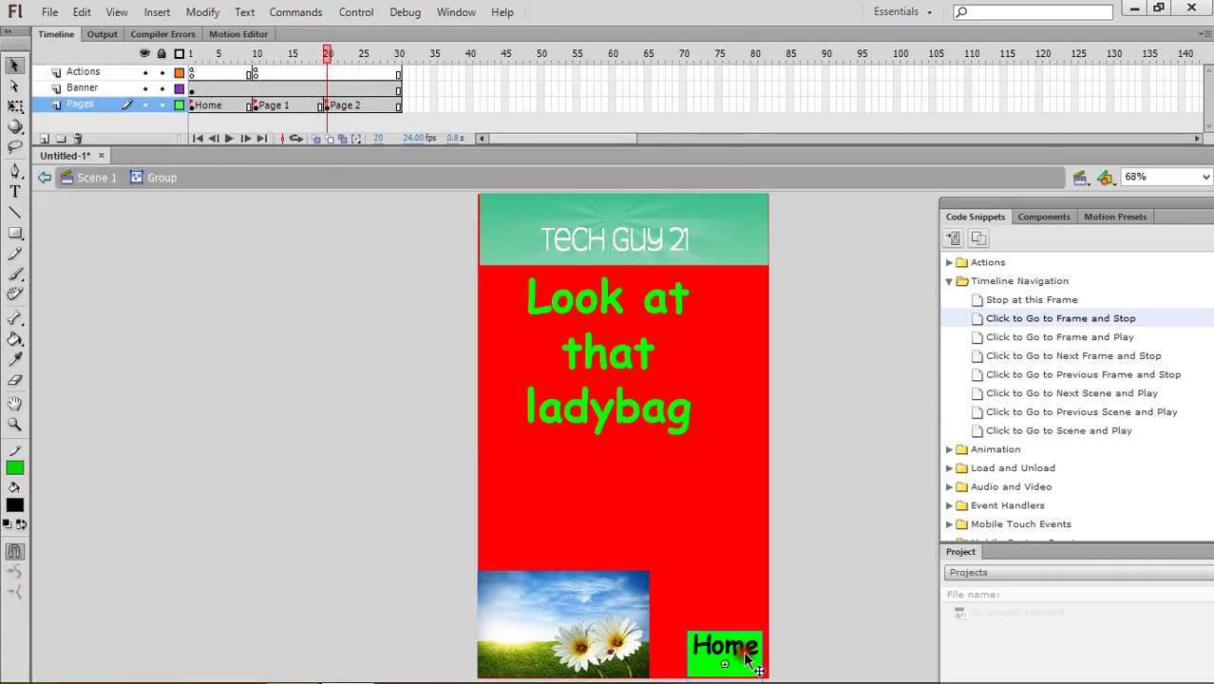
pyautogui.doubleClick(1014, 321)
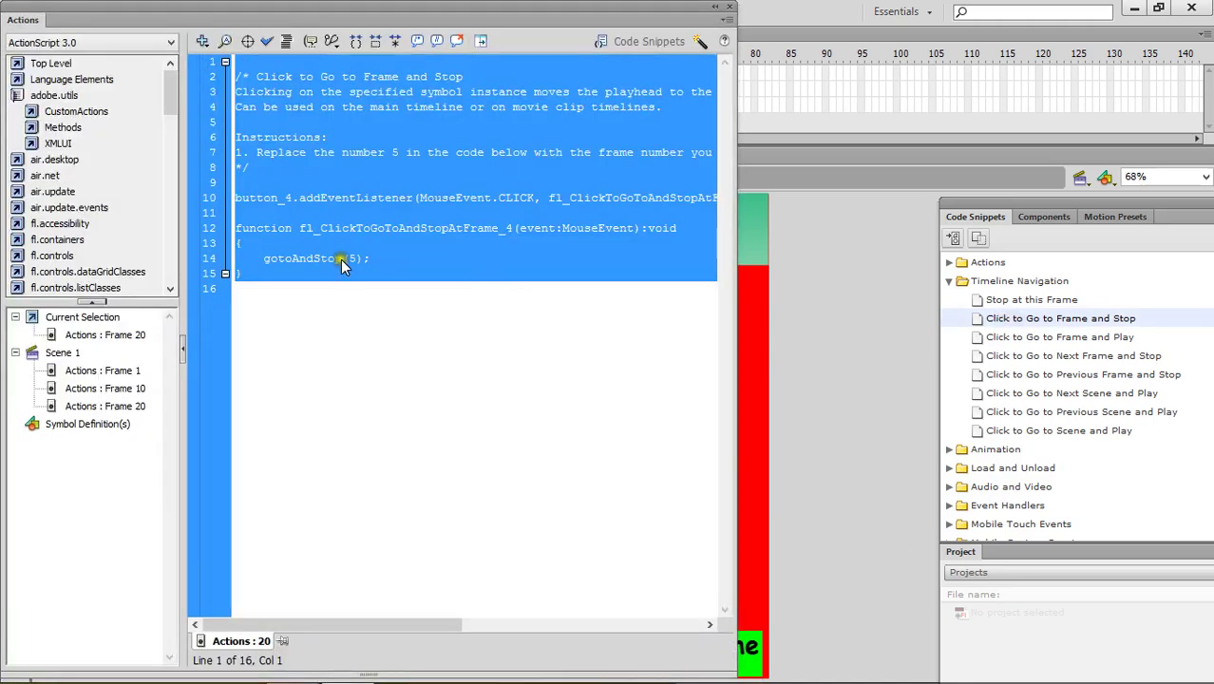
pyautogui.click(352, 259)
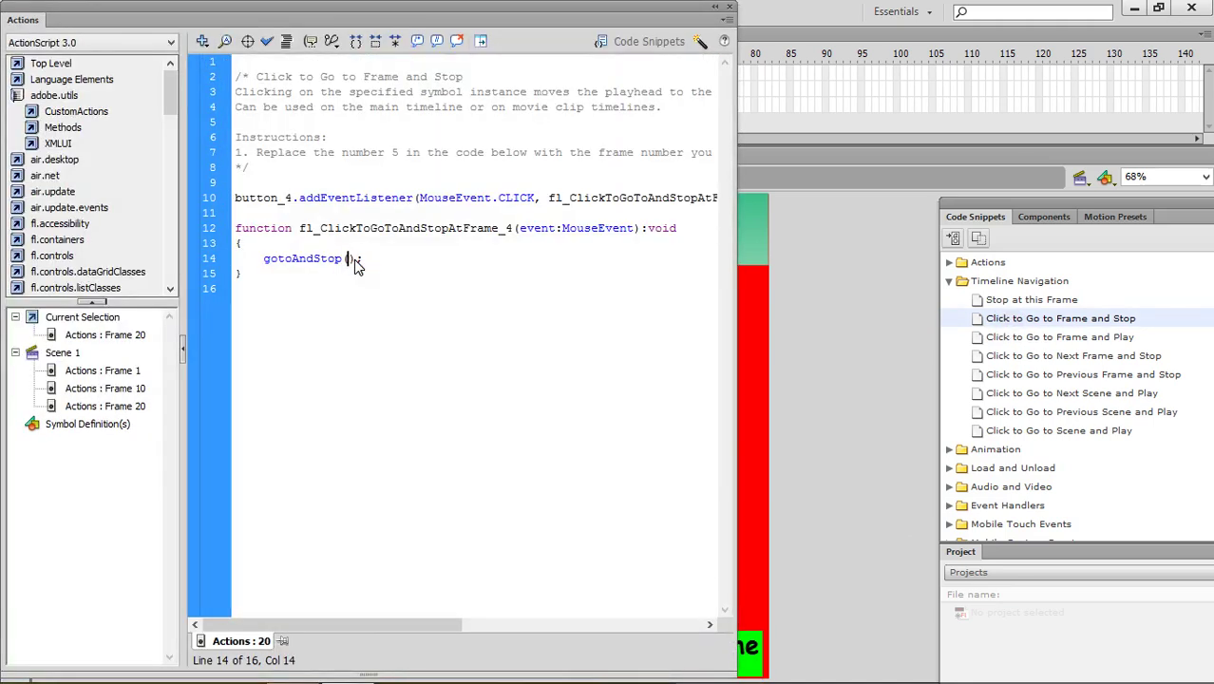
pyautogui.click(730, 9)
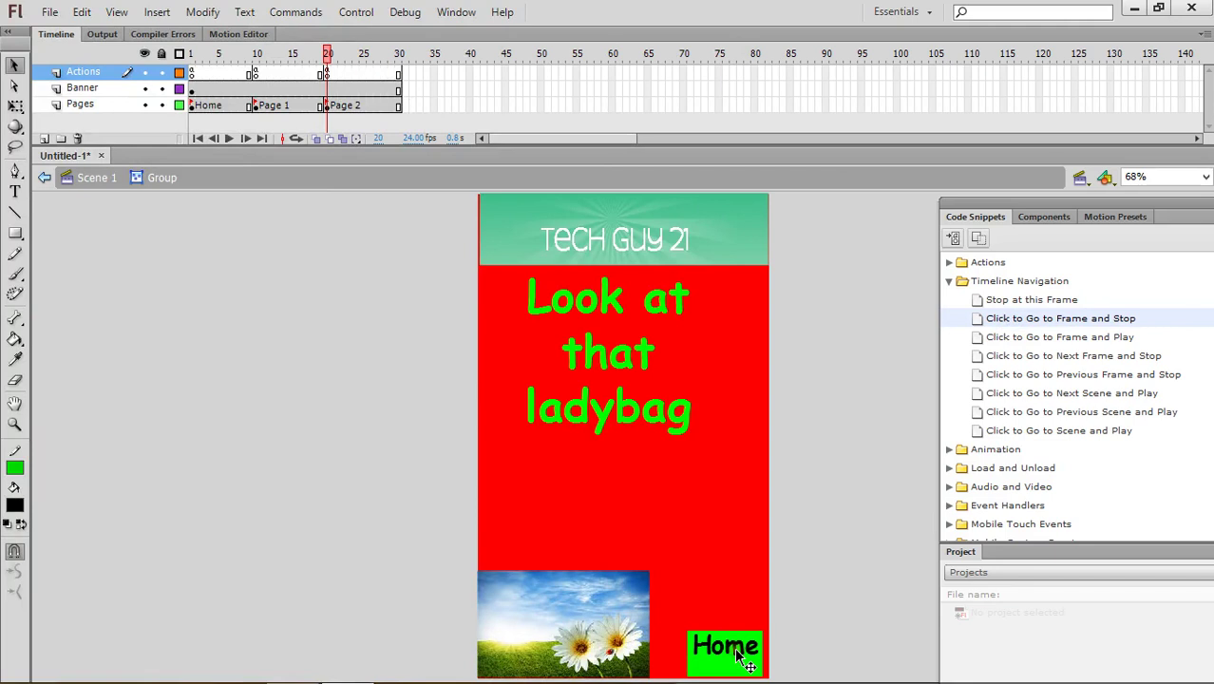
# - Move the Home button higher on Page 2 and test the Page 2 navigation
pyautogui.moveTo(738, 656); pyautogui.dragTo(746, 573)
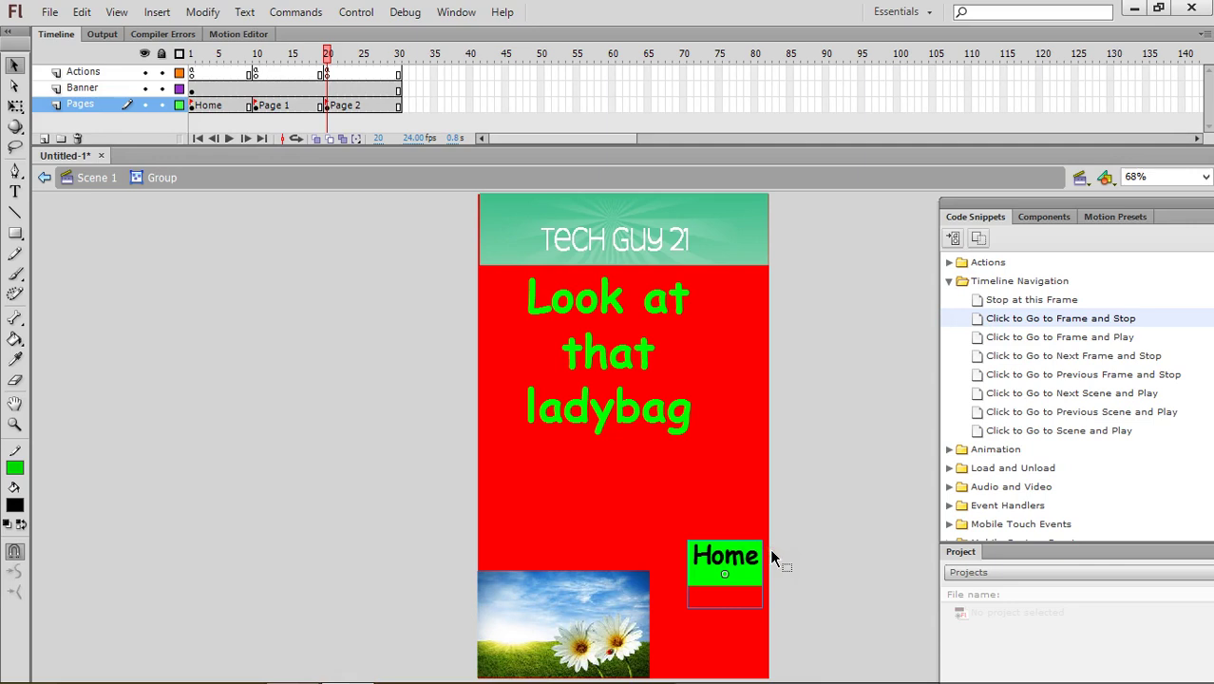
pyautogui.hotkey('ctrl', 'Return')
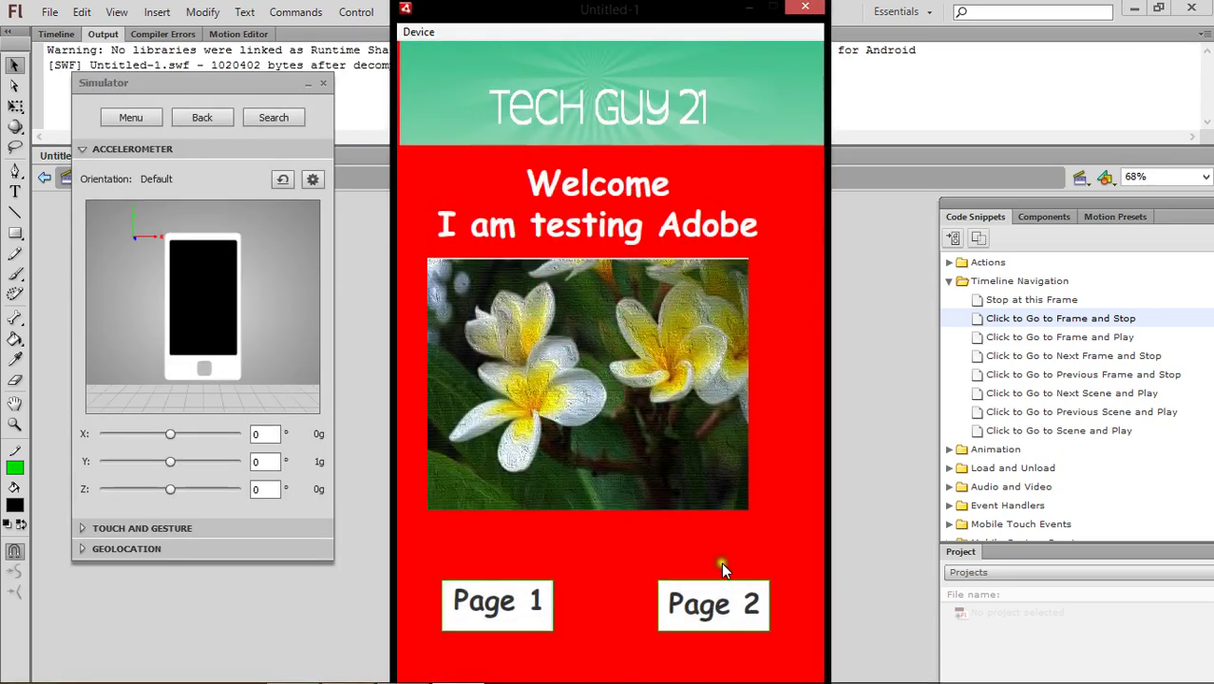
pyautogui.click(737, 604)
pyautogui.click(805, 8)
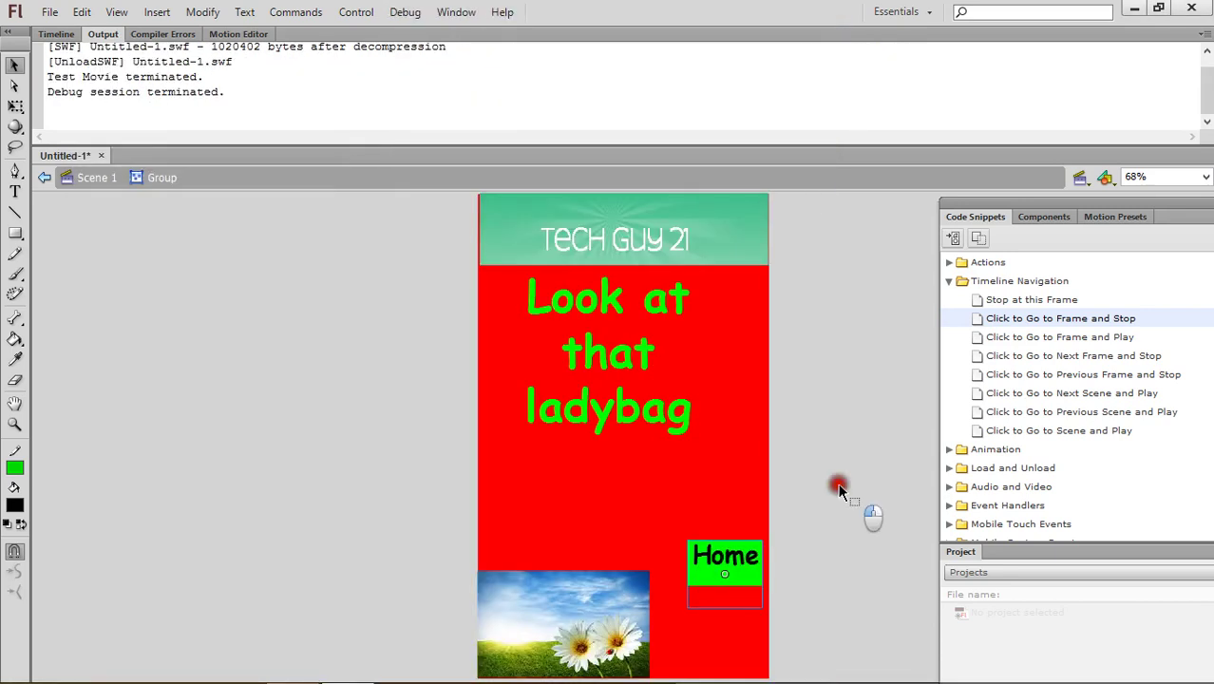
# - Return to the scene, accept the group conversion, and raise Home to Page 2's right middle
pyautogui.click(57, 35)
pyautogui.doubleClick(218, 235)
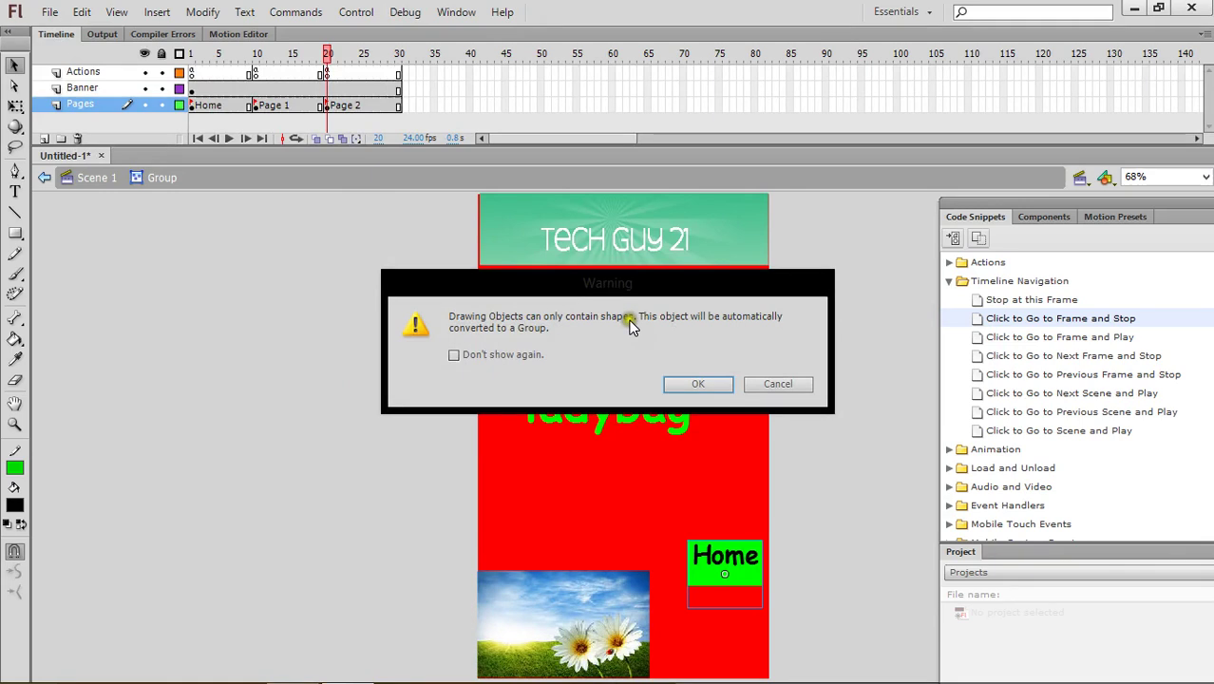
pyautogui.click(708, 384)
pyautogui.moveTo(751, 649); pyautogui.dragTo(751, 524)
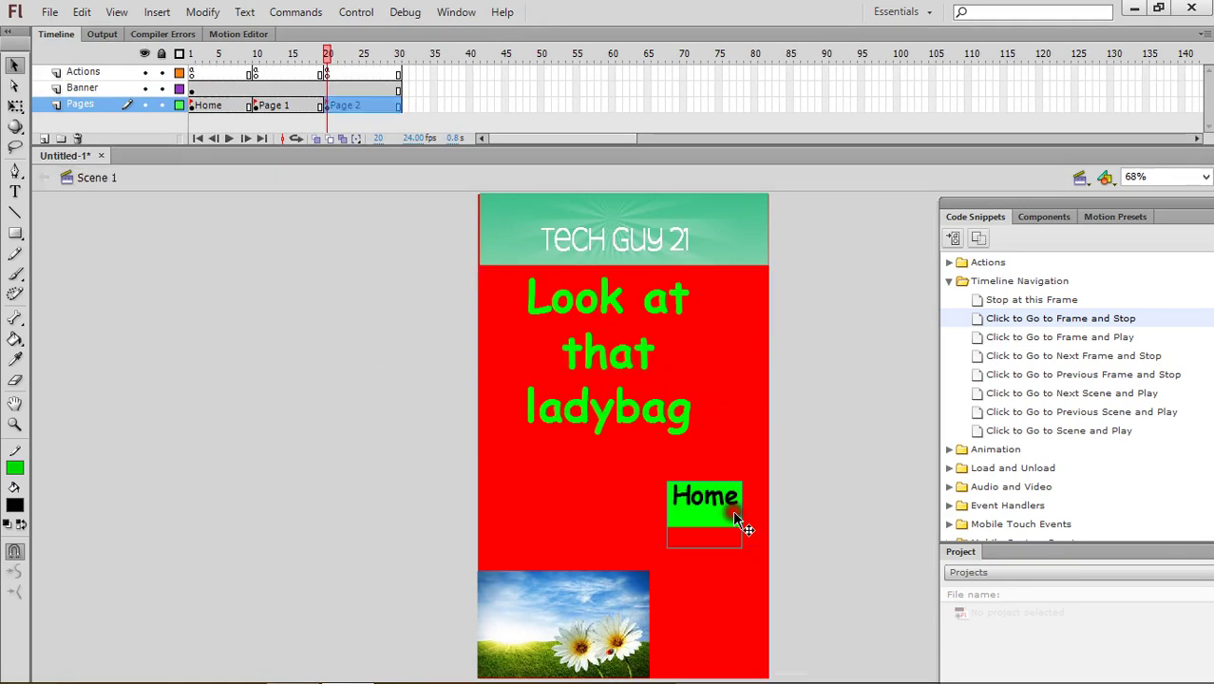
pyautogui.click(852, 594)
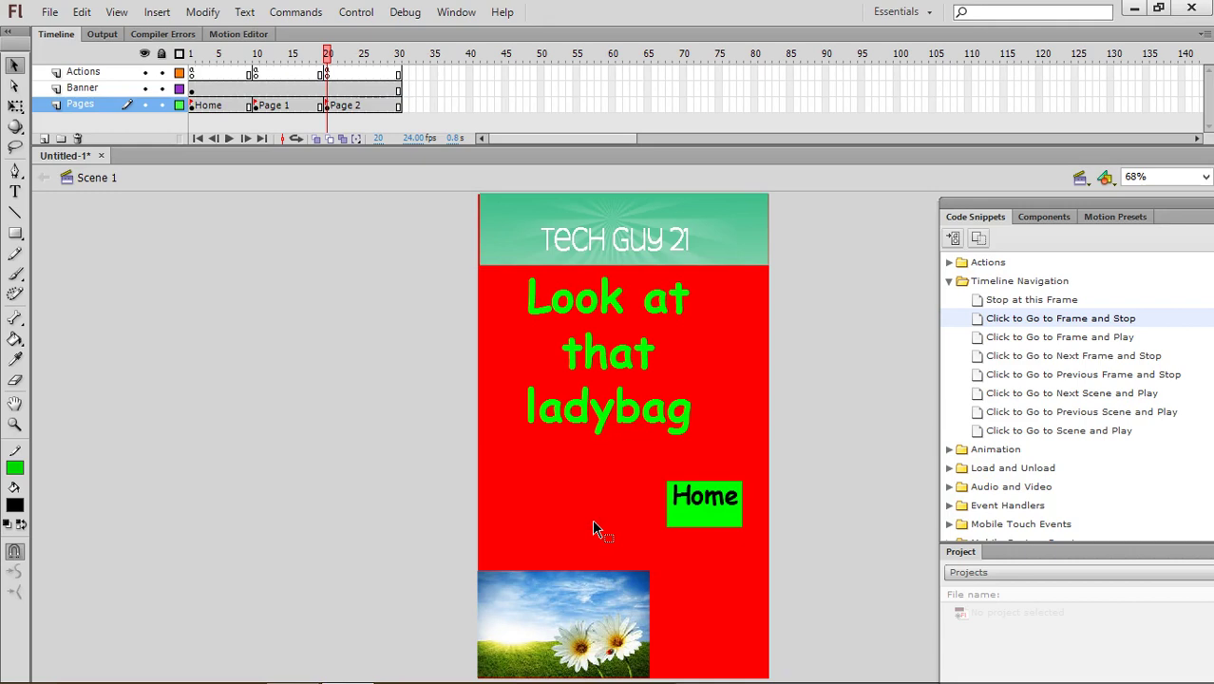
# - Retest Page 2 and Home back to Welcome, then return Home to the bottom-right corner
pyautogui.hotkey('ctrl', 'Return')
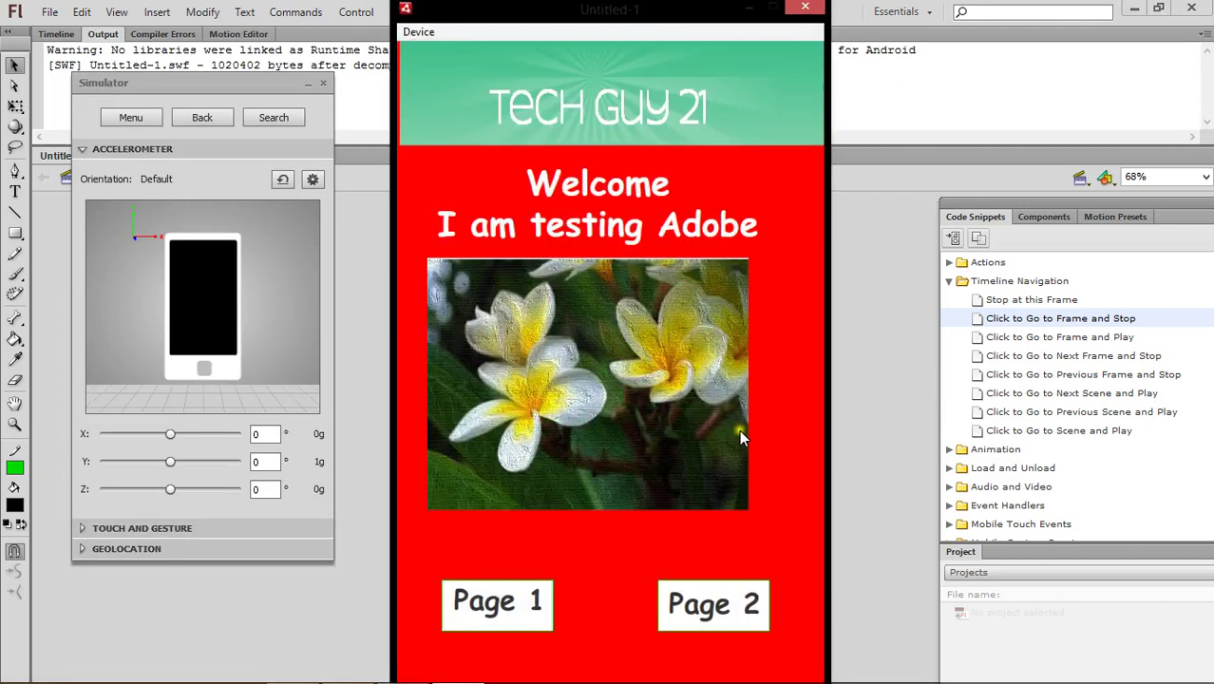
pyautogui.click(731, 613)
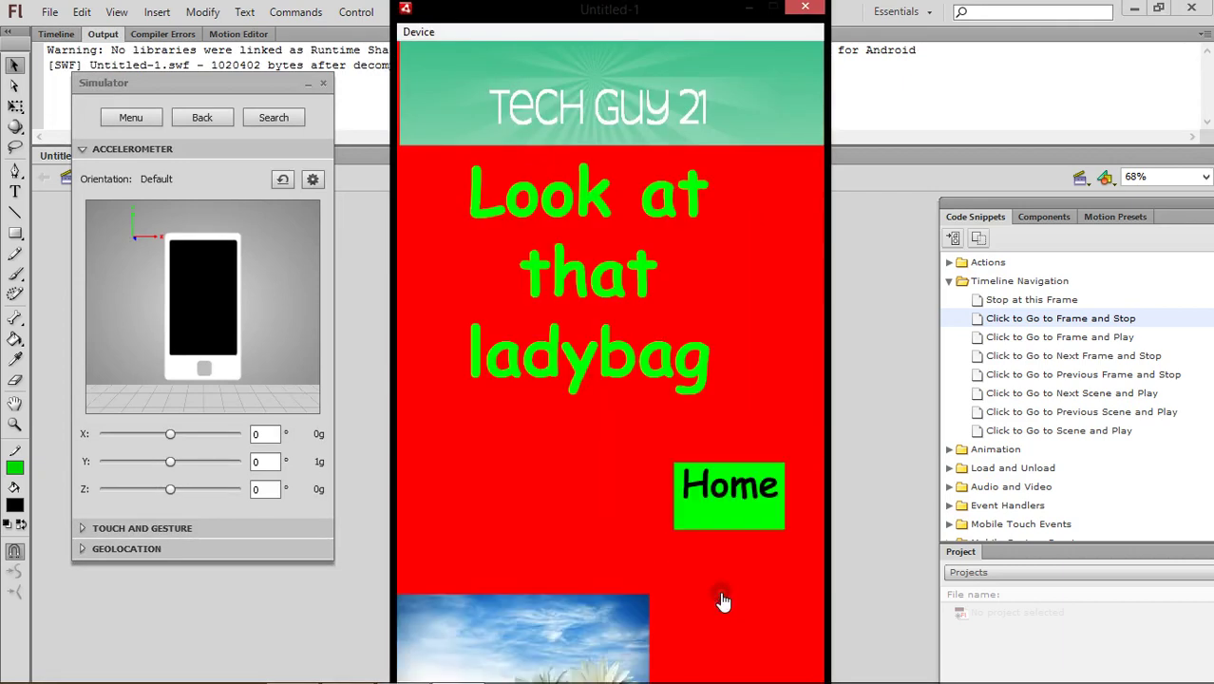
pyautogui.click(746, 486)
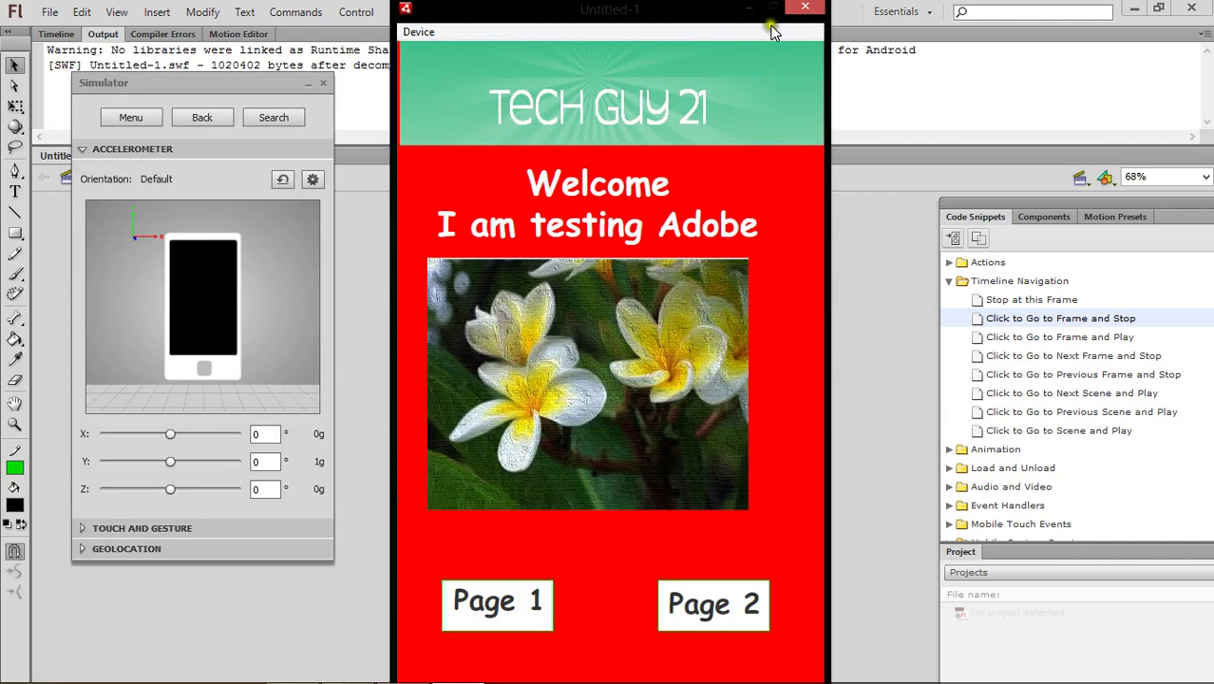
pyautogui.click(805, 7)
pyautogui.moveTo(729, 497); pyautogui.dragTo(759, 653)
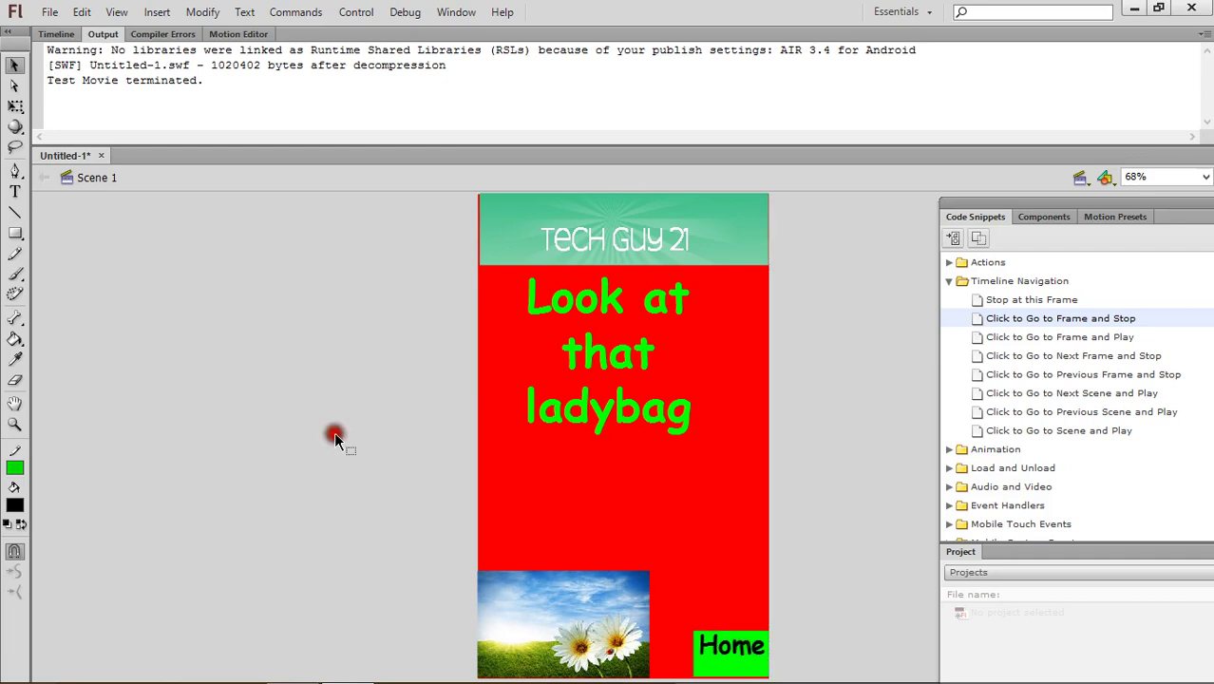
# - In Publish Settings' AIR for Android settings, name the app Test1 and show the Deployment options
pyautogui.click(50, 11)
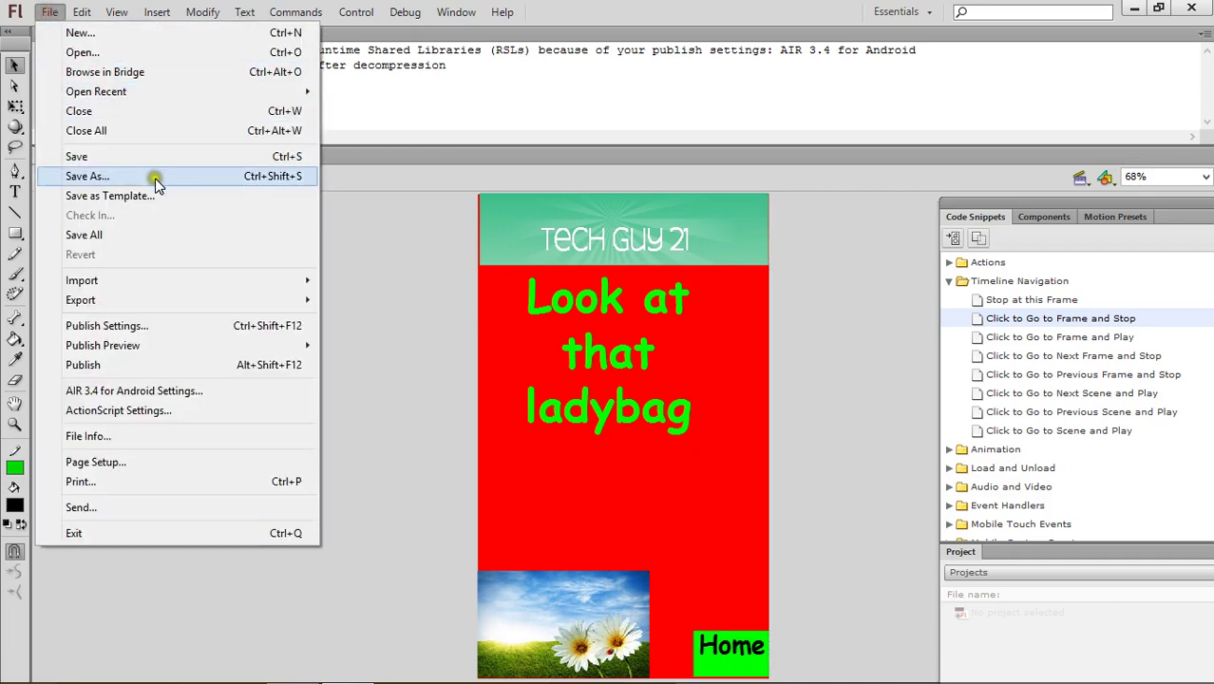
pyautogui.click(175, 325)
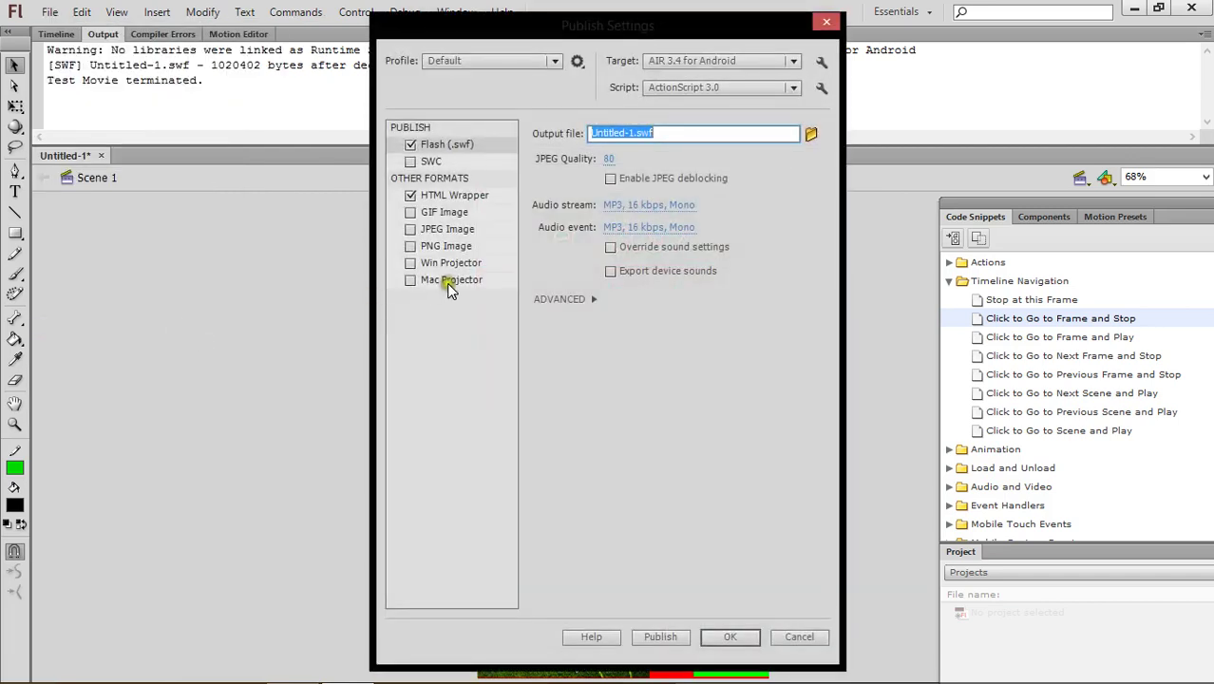
pyautogui.click(546, 335)
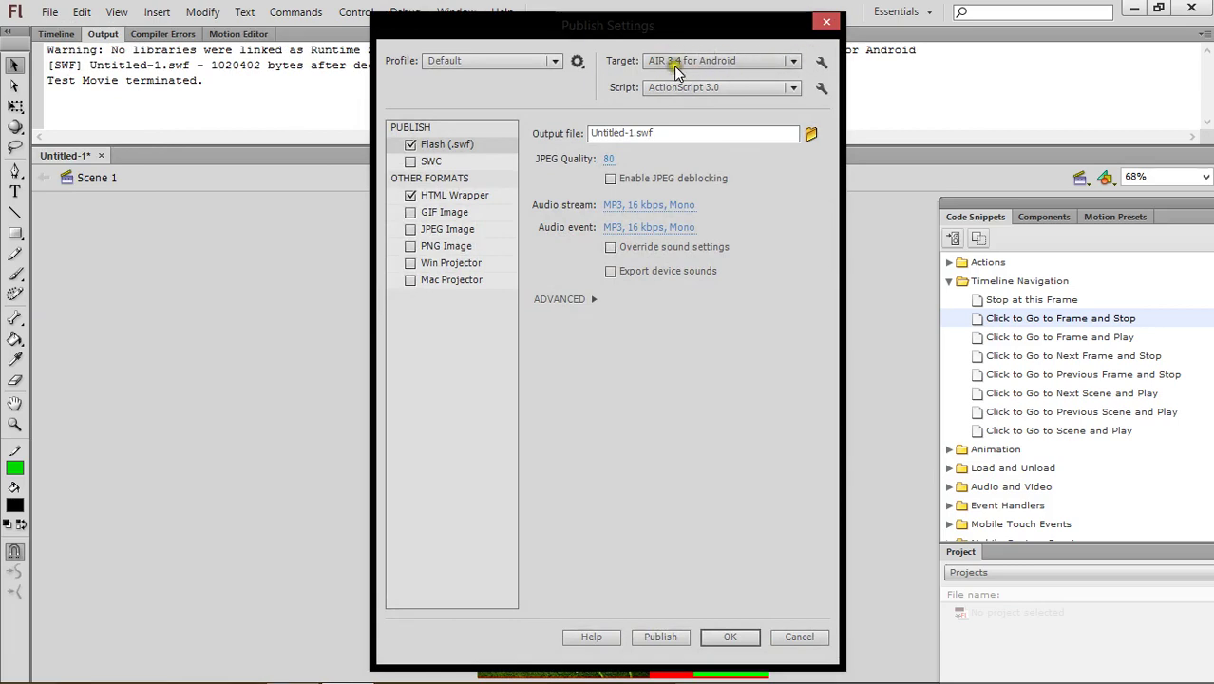
pyautogui.click(822, 64)
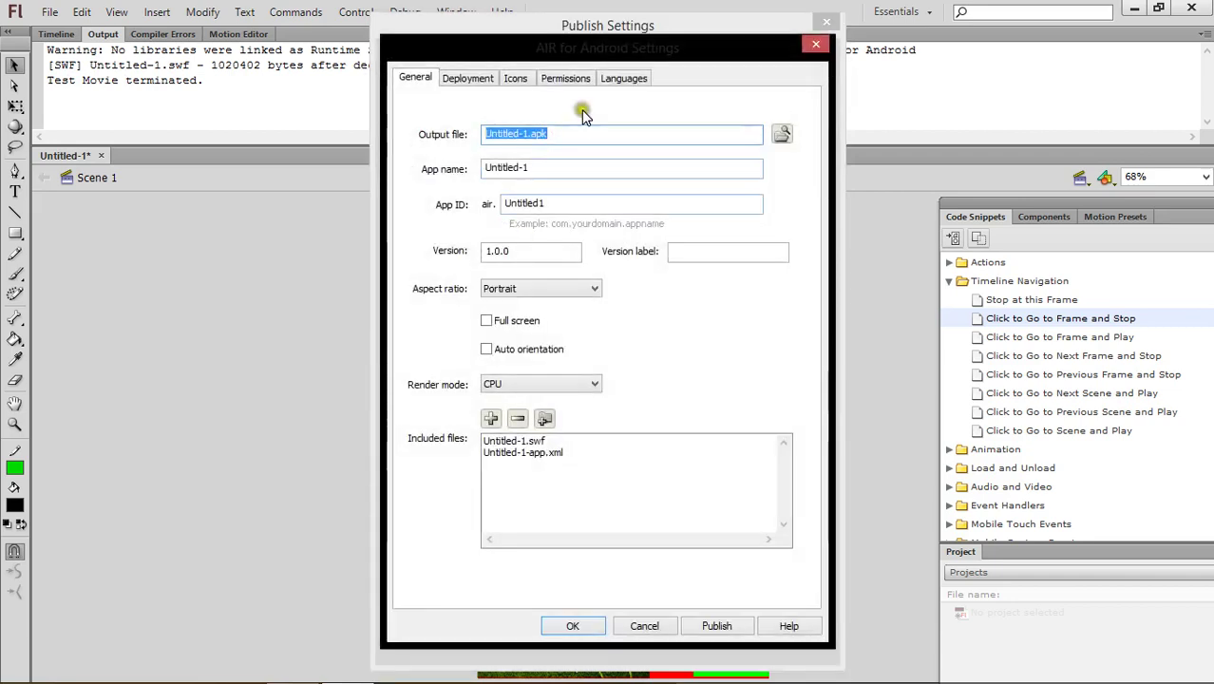
pyautogui.moveTo(547, 168); pyautogui.dragTo(454, 168)
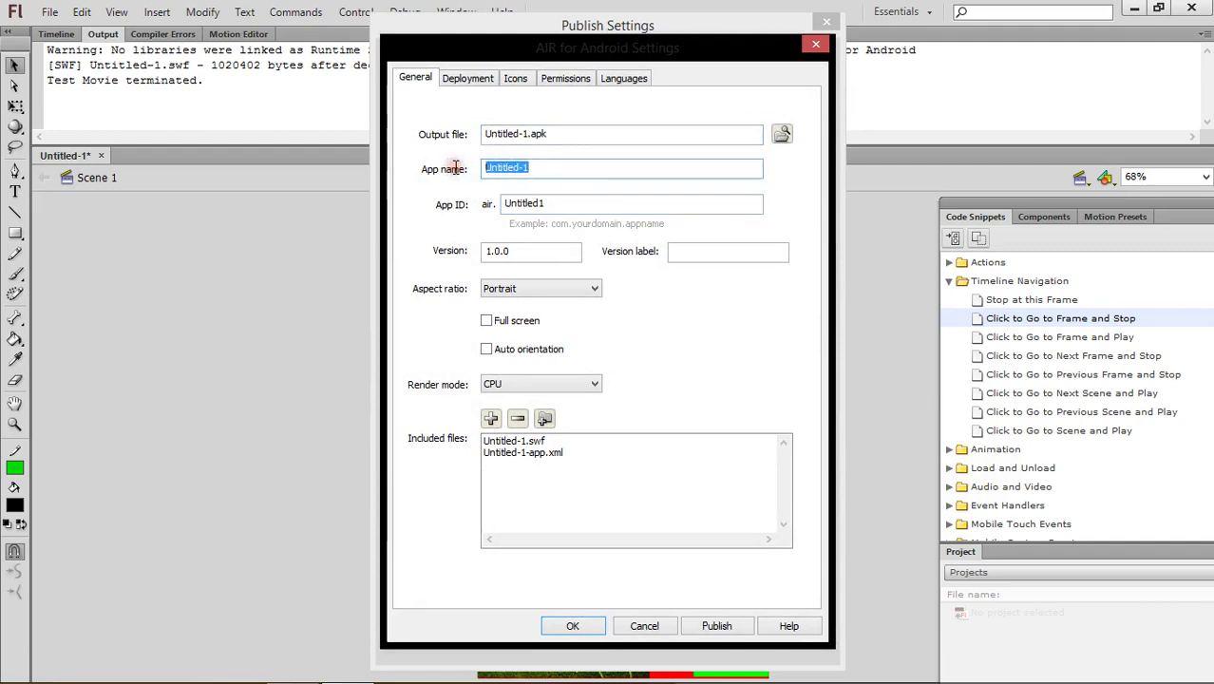
pyautogui.write('Test1')
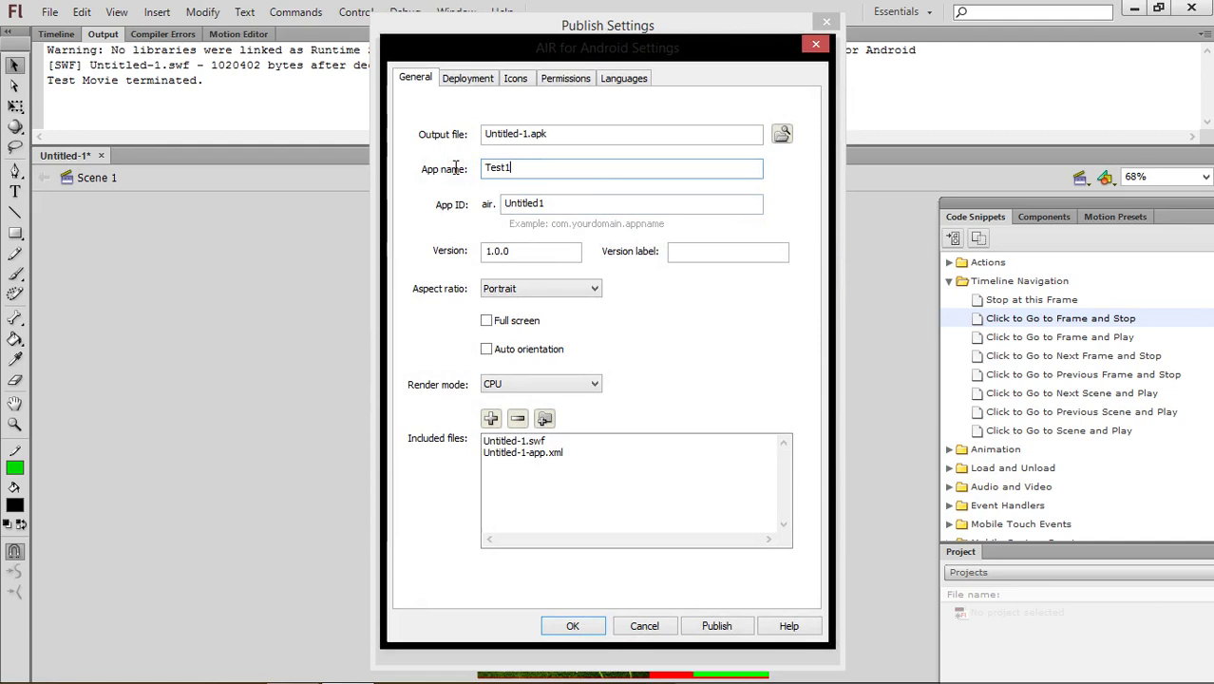
pyautogui.click(488, 78)
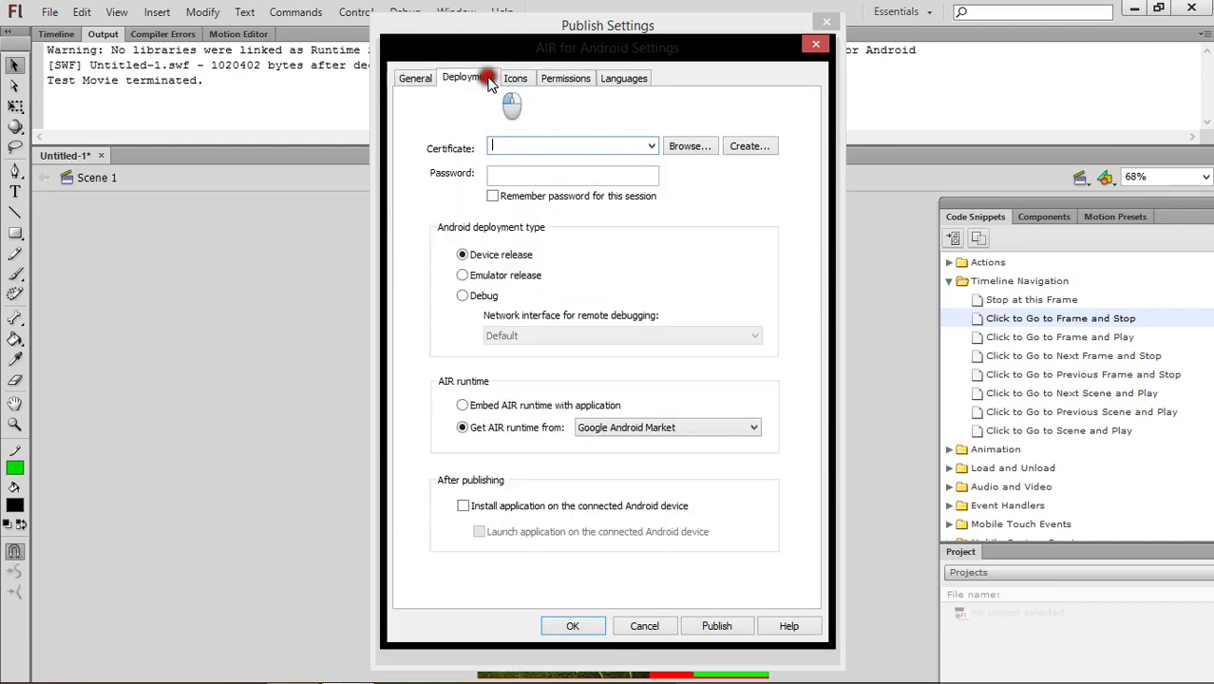
# - Start a self-signed certificate with organization unit 'hbh', organization name 'nkh' and country CA
pyautogui.click(749, 146)
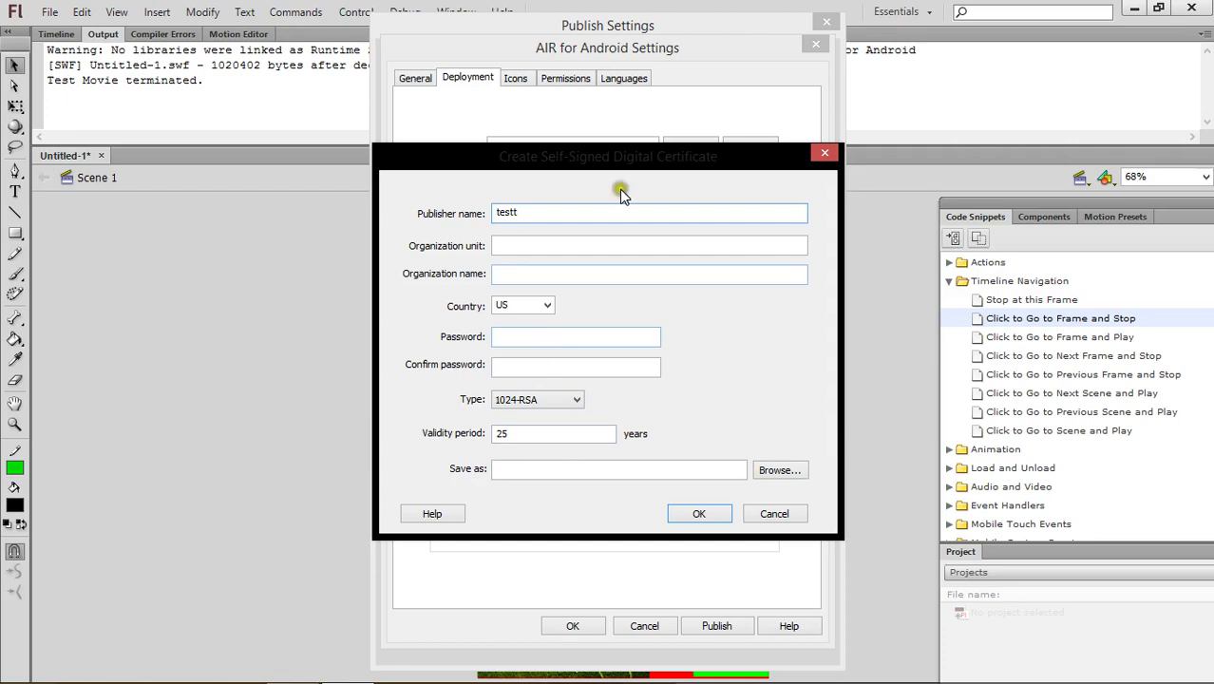
pyautogui.click(525, 244)
pyautogui.write('hbh')
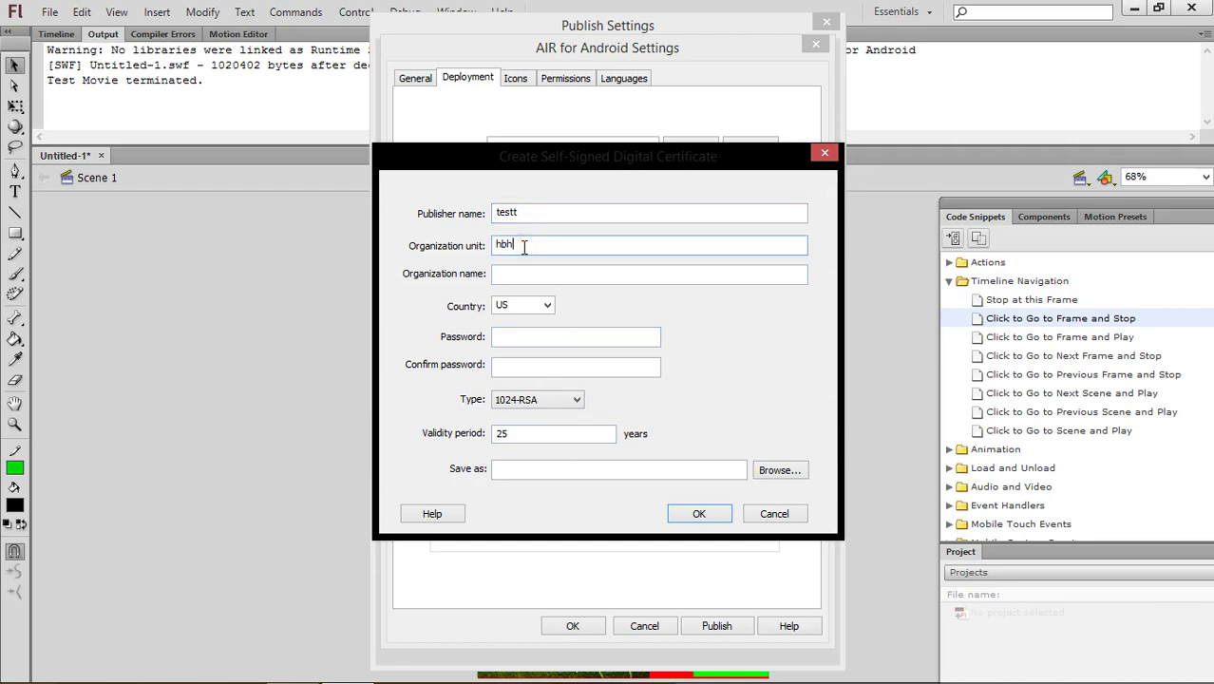
pyautogui.click(524, 274)
pyautogui.write('nkh')
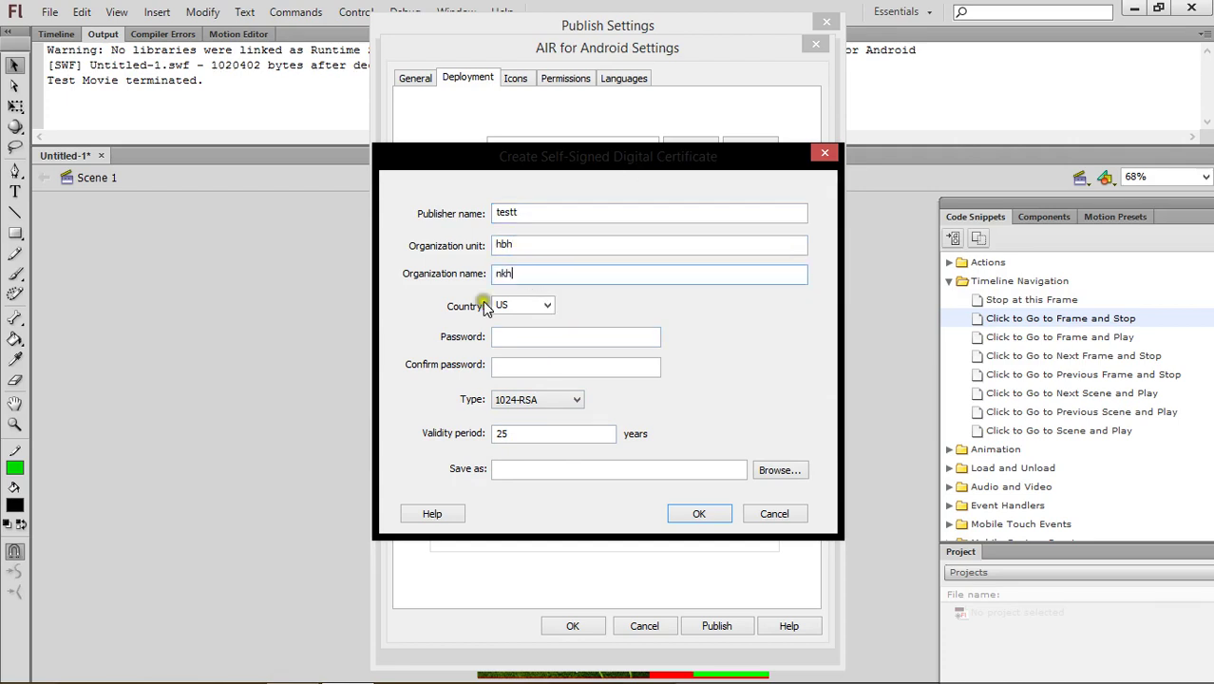
pyautogui.click(457, 308)
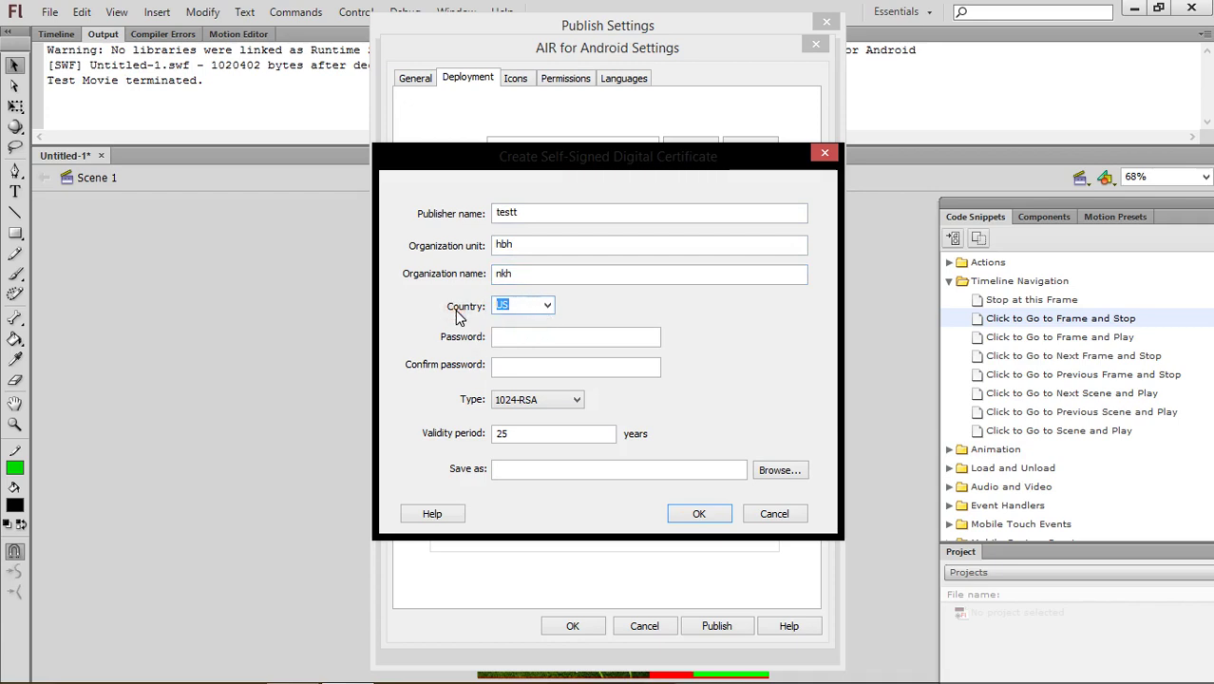
# - Enter and confirm the certificate password, save it as Untitled-1.p12 on the Desktop, and create it
pyautogui.click(506, 340)
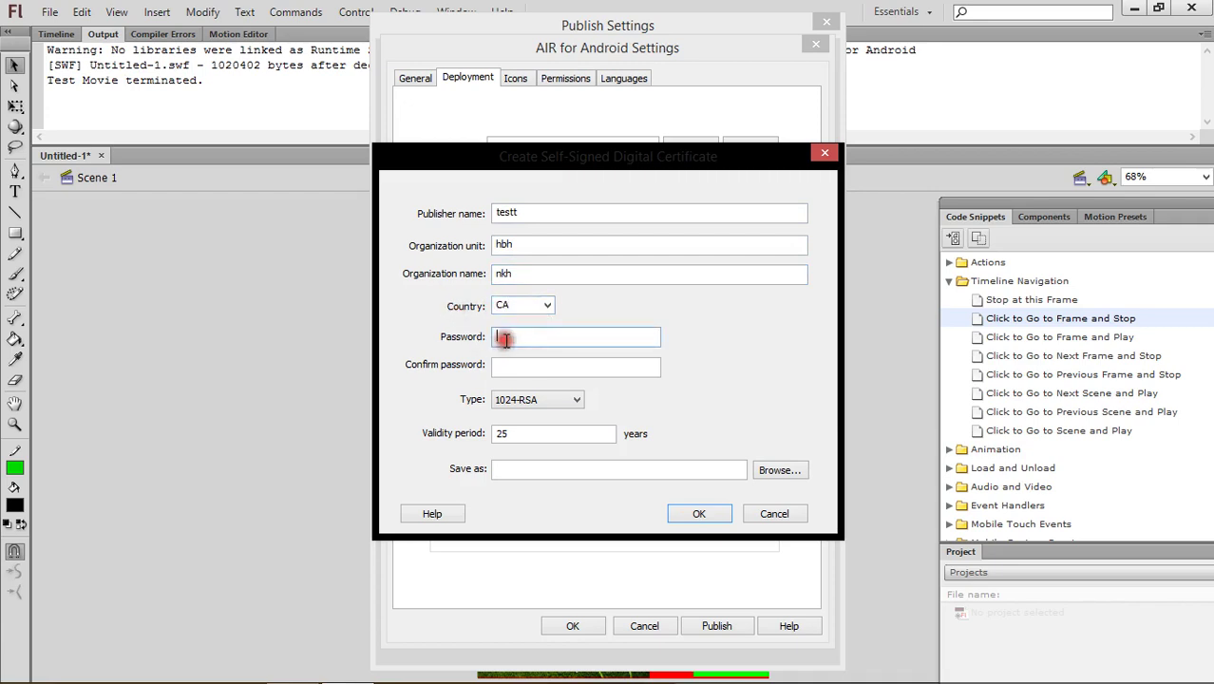
pyautogui.press('Return')
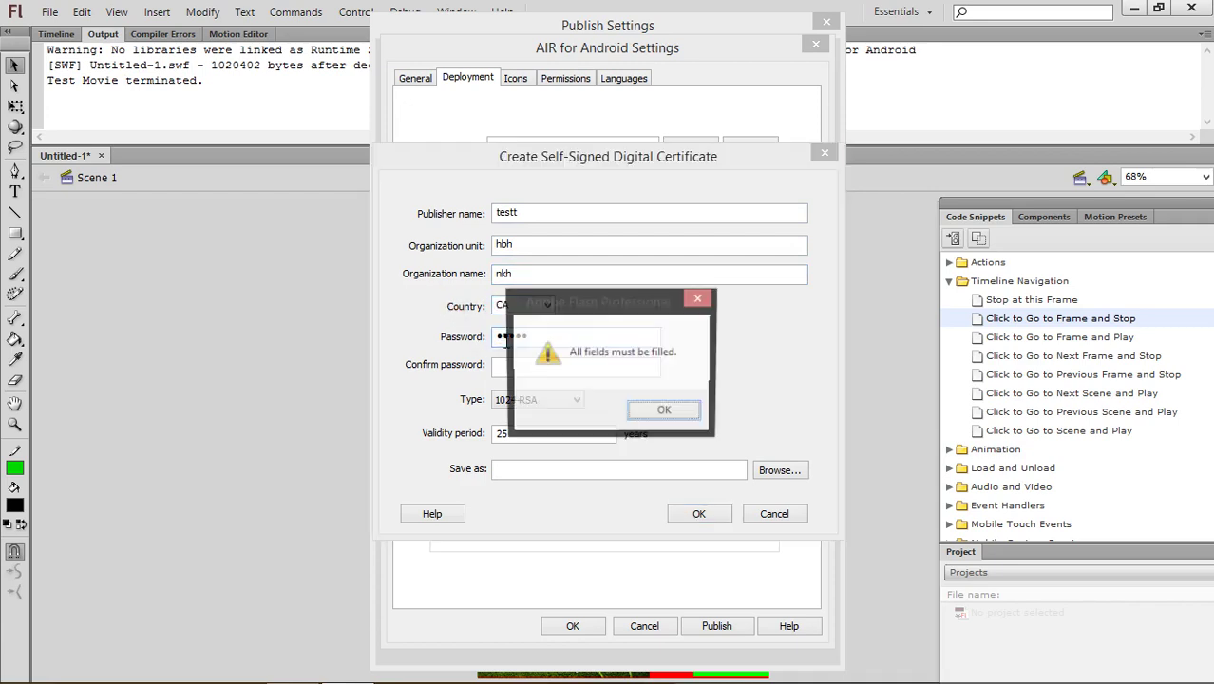
pyautogui.click(640, 416)
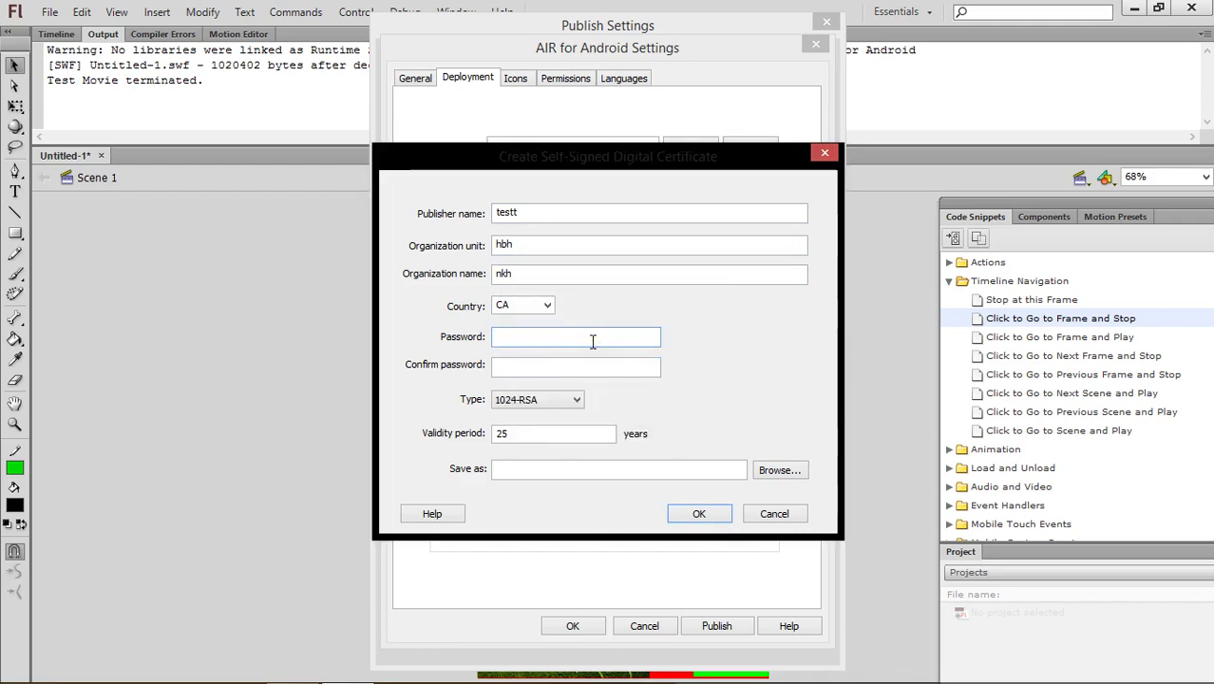
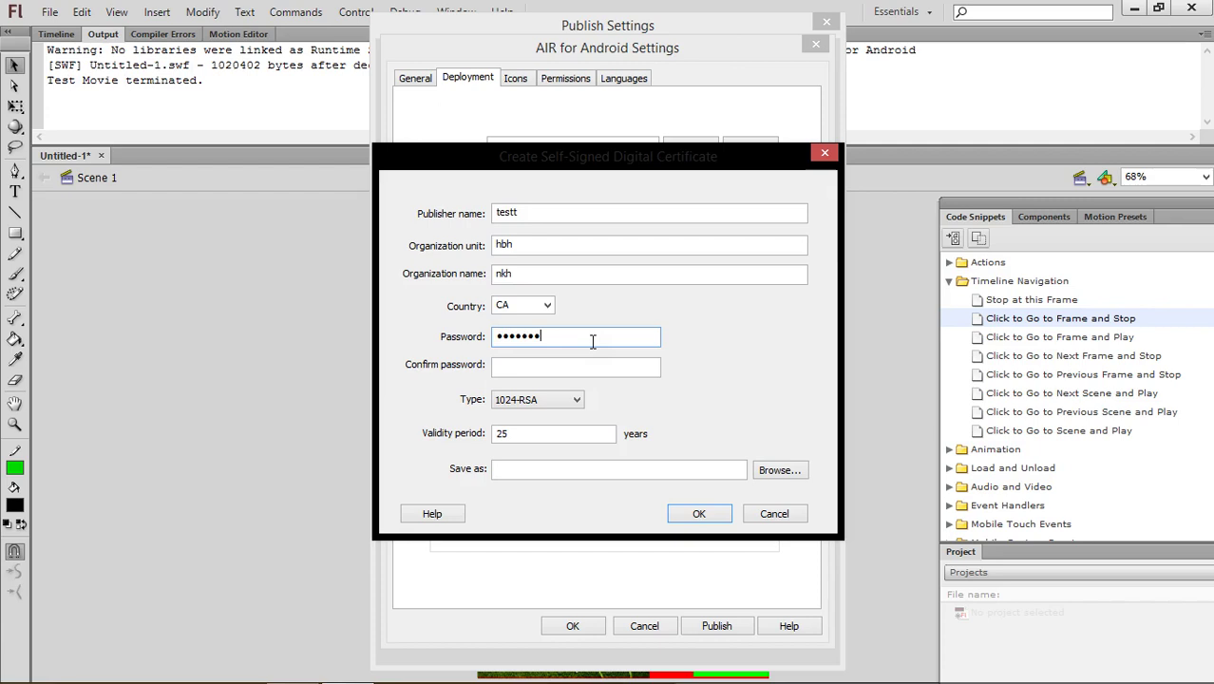
pyautogui.click(578, 371)
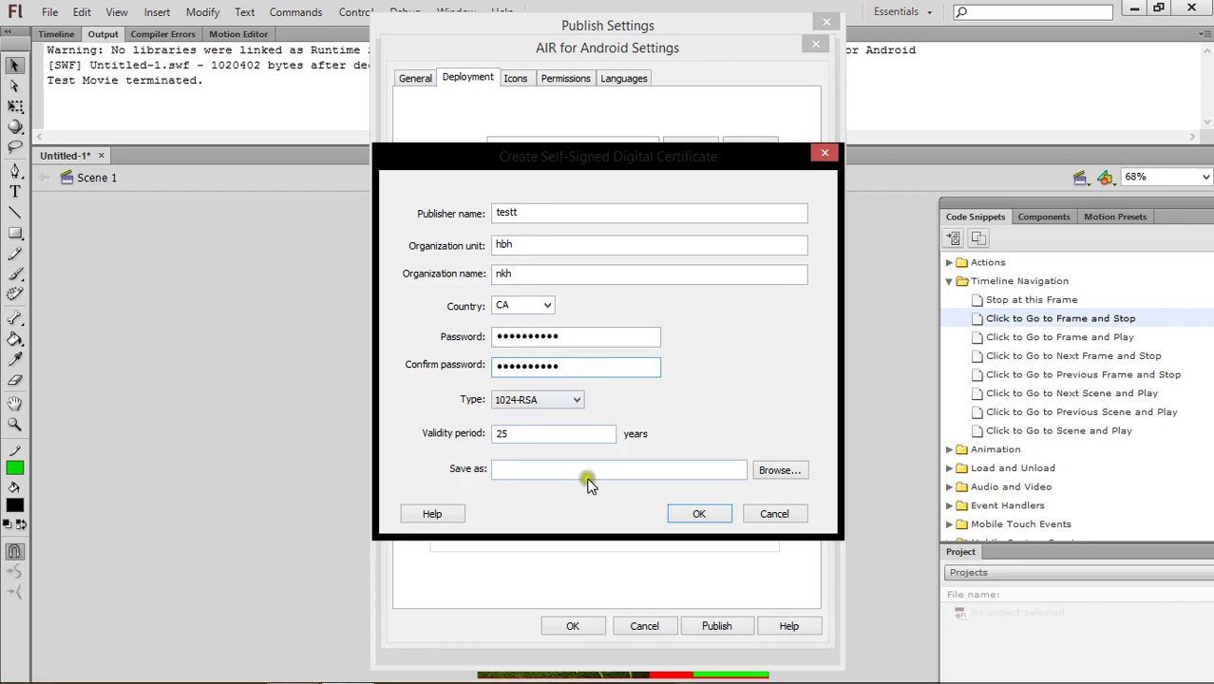
pyautogui.click(788, 472)
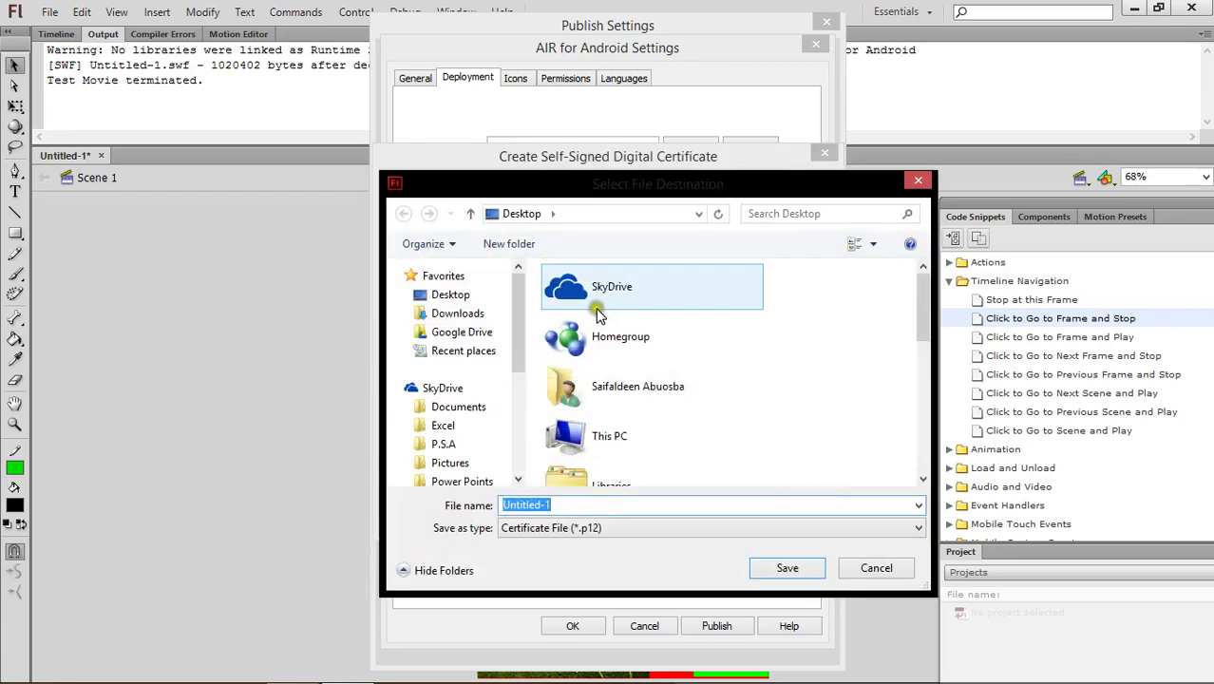
pyautogui.click(787, 570)
pyautogui.click(703, 513)
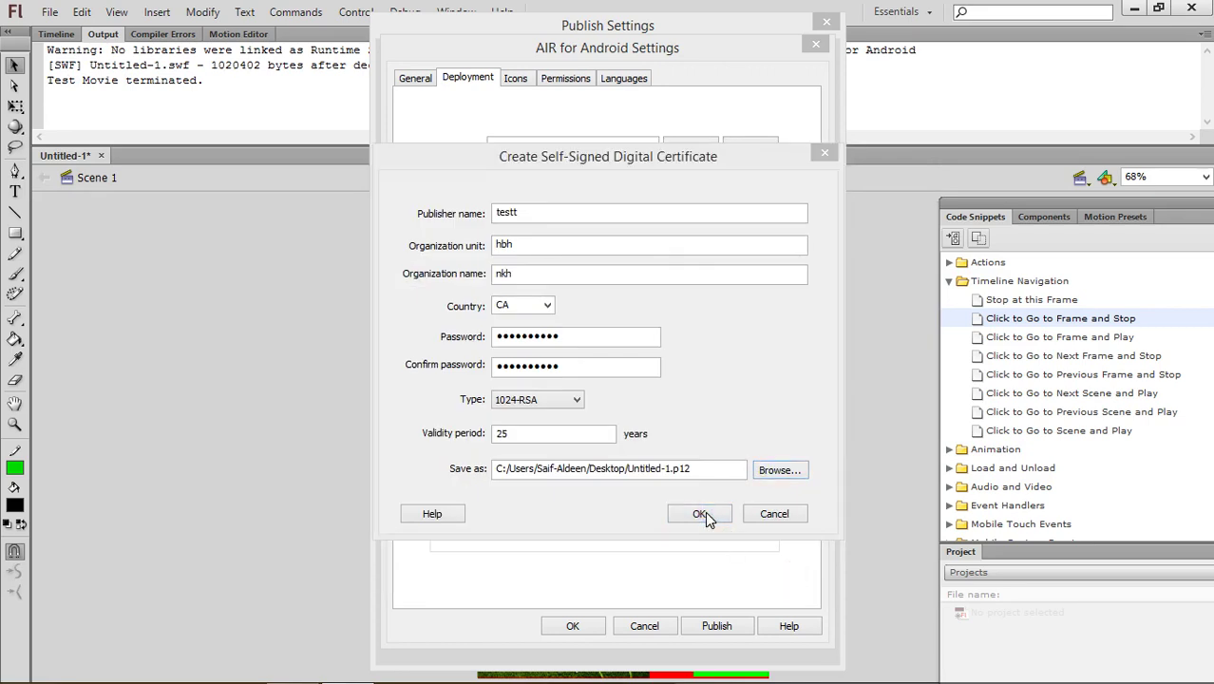
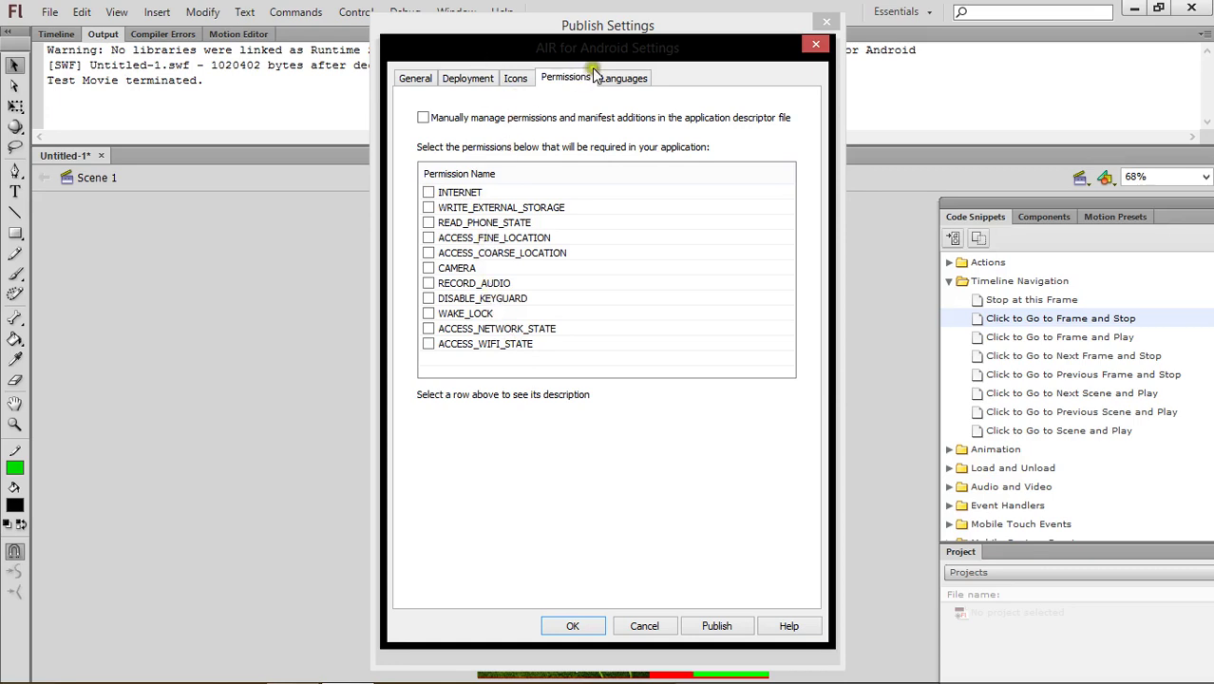
# - Tick English as a supported language in the AIR for Android Languages settings
pyautogui.click(620, 78)
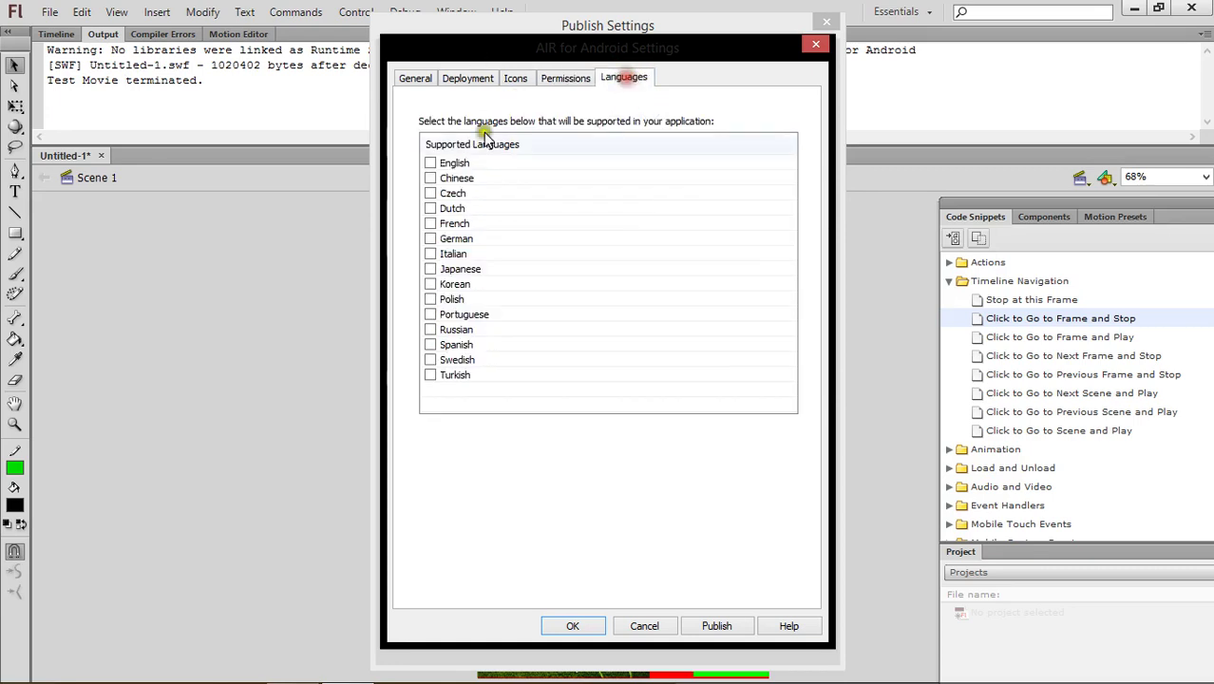
pyautogui.click(431, 164)
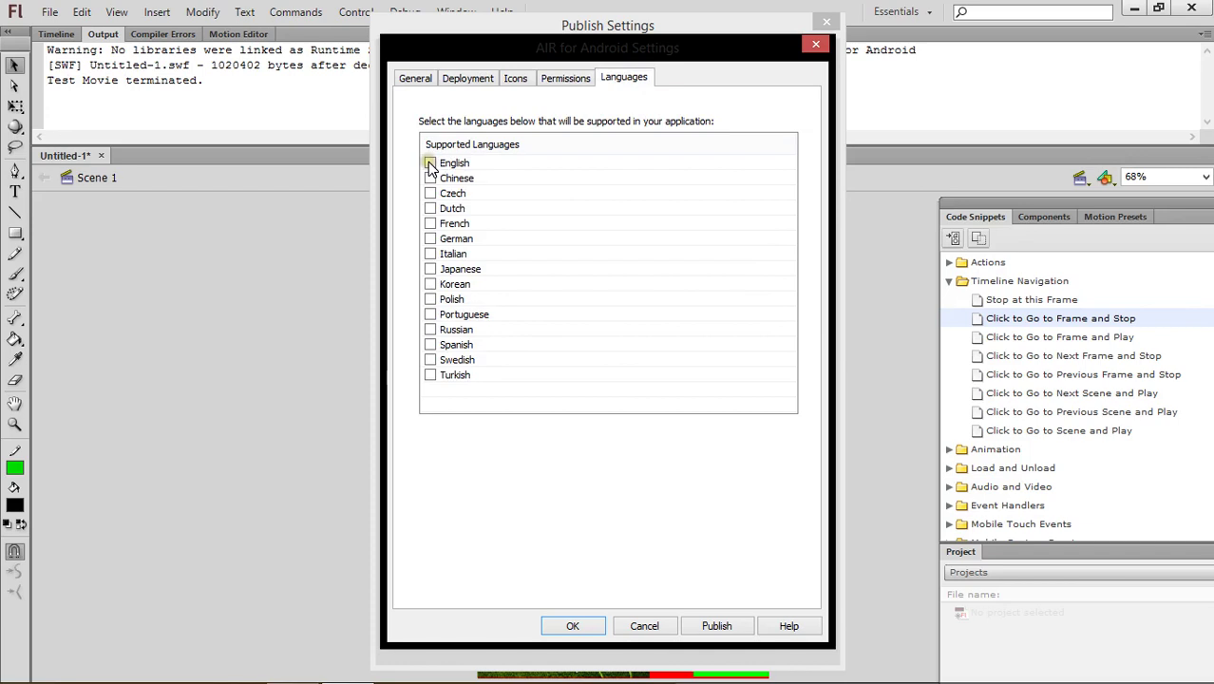
pyautogui.click(430, 163)
pyautogui.click(515, 78)
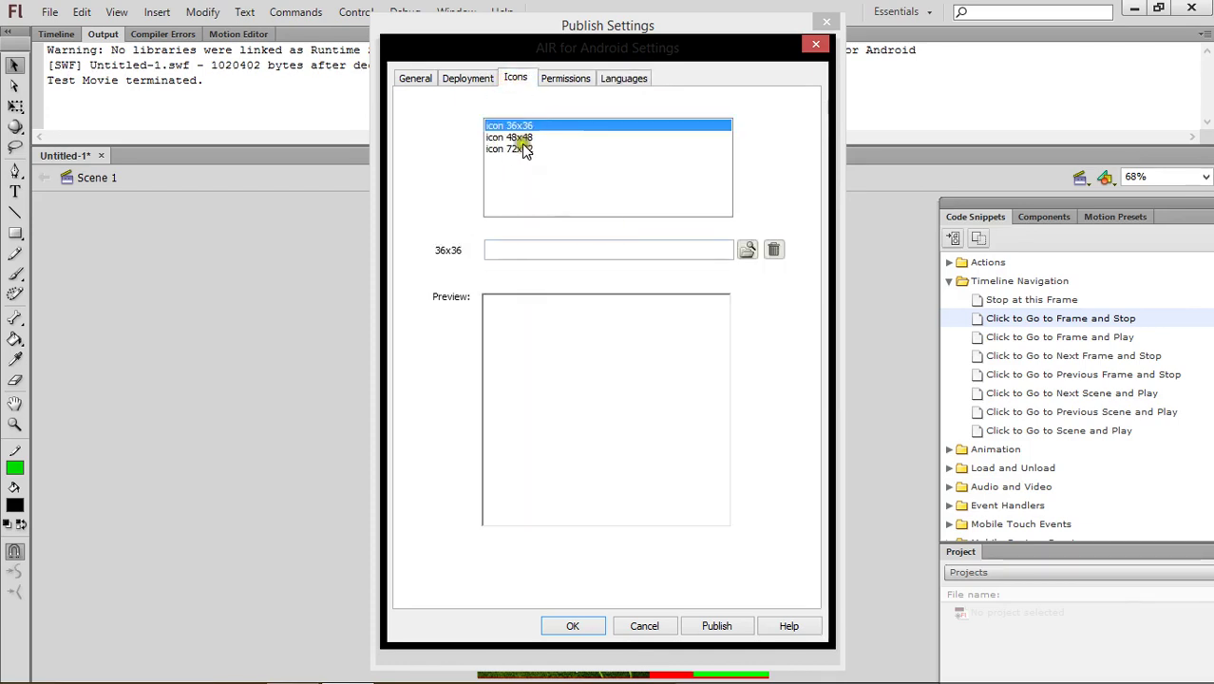
pyautogui.click(467, 80)
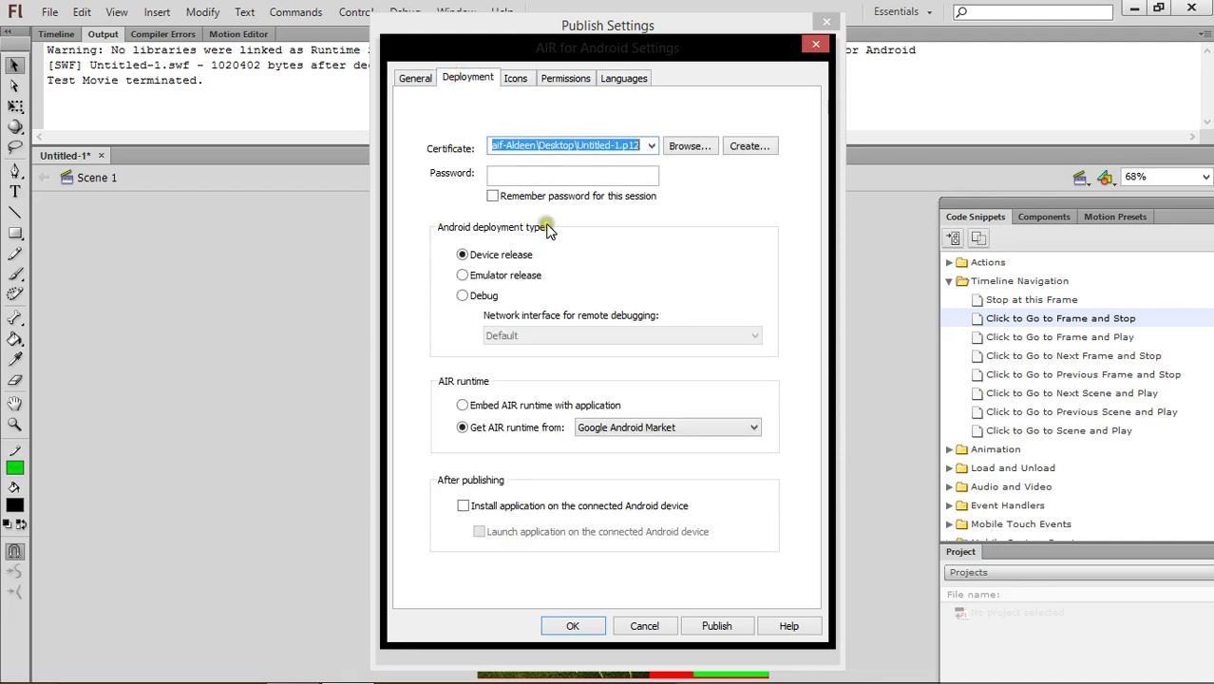
# - Enter the certificate password, remember it for this session, and keep Google Android Market as the runtime source
pyautogui.click(576, 174)
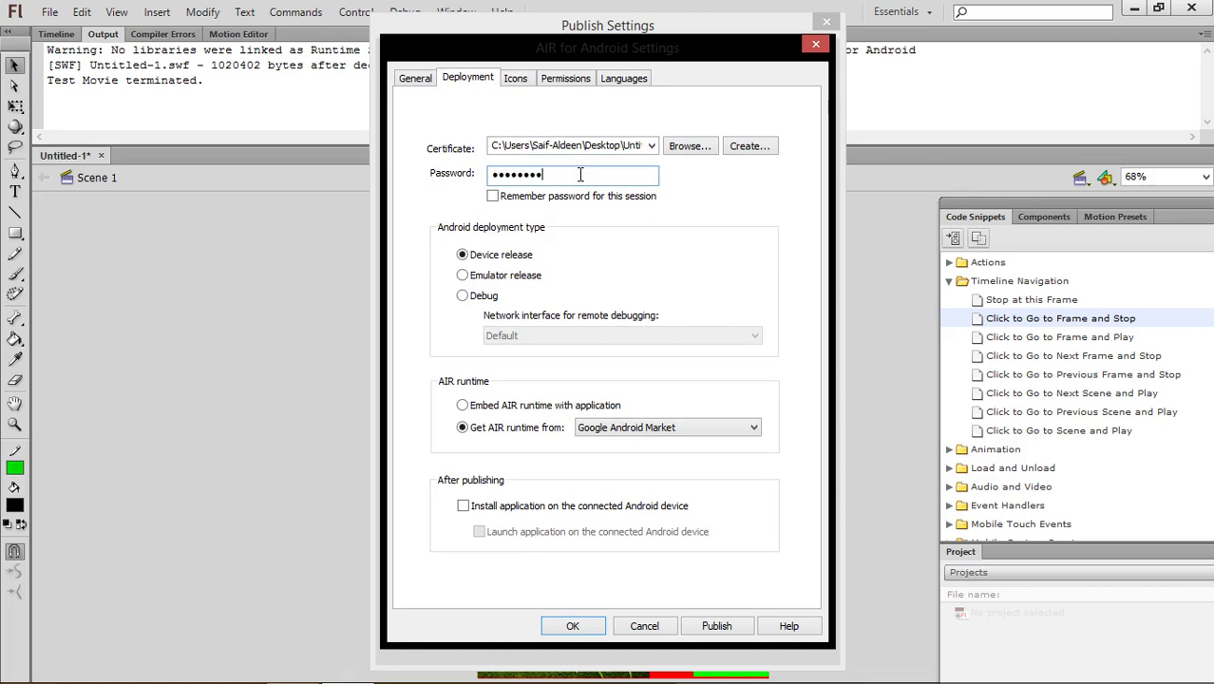
pyautogui.click(492, 195)
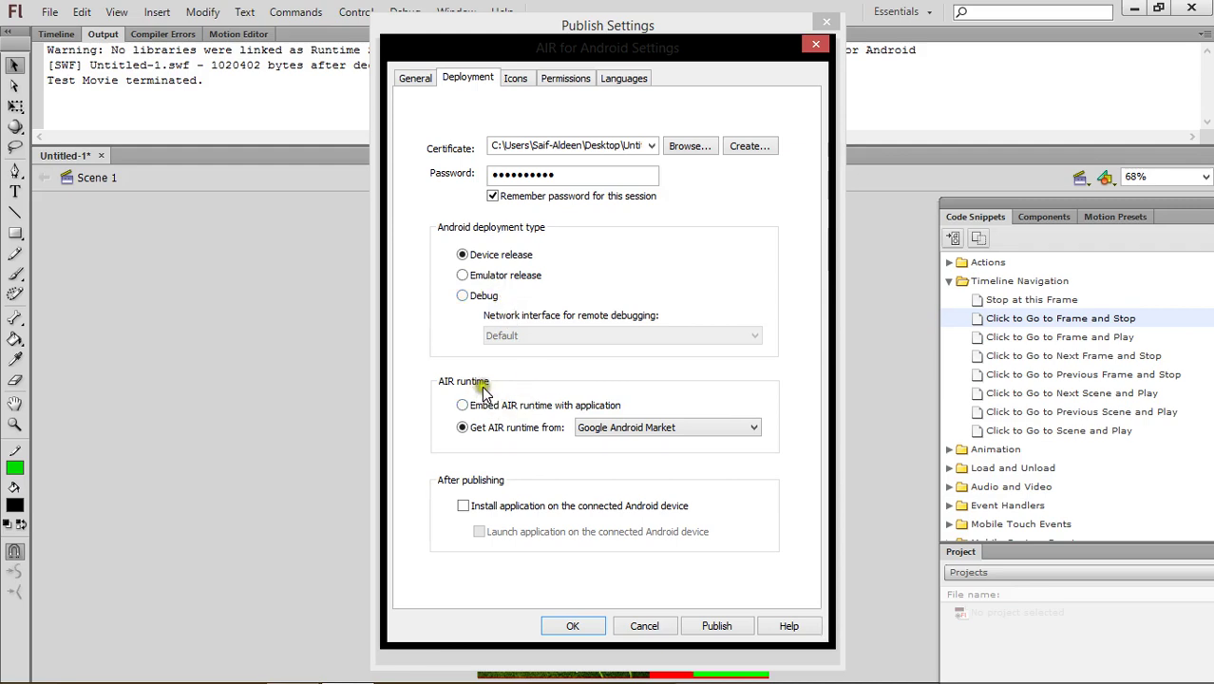
pyautogui.click(606, 430)
pyautogui.click(616, 444)
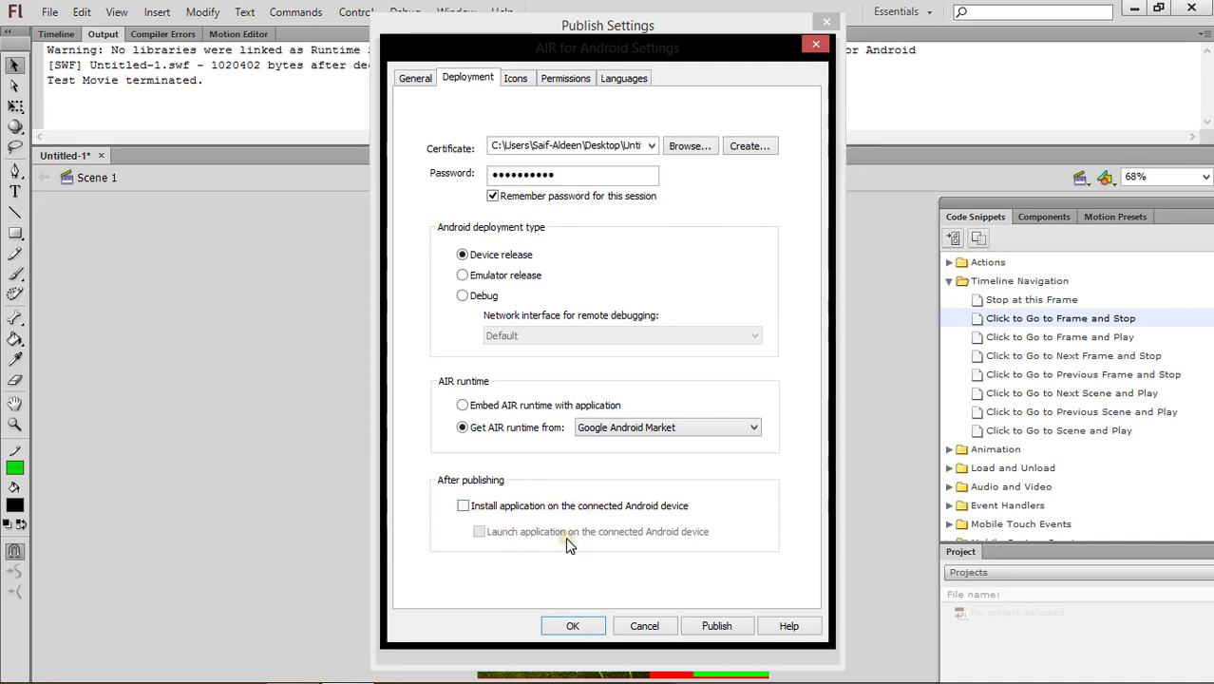
pyautogui.click(696, 575)
# - Publish the Android APK, dismiss the missing-permissions warning, and close AIR for Android and Publish Settings
pyautogui.click(720, 626)
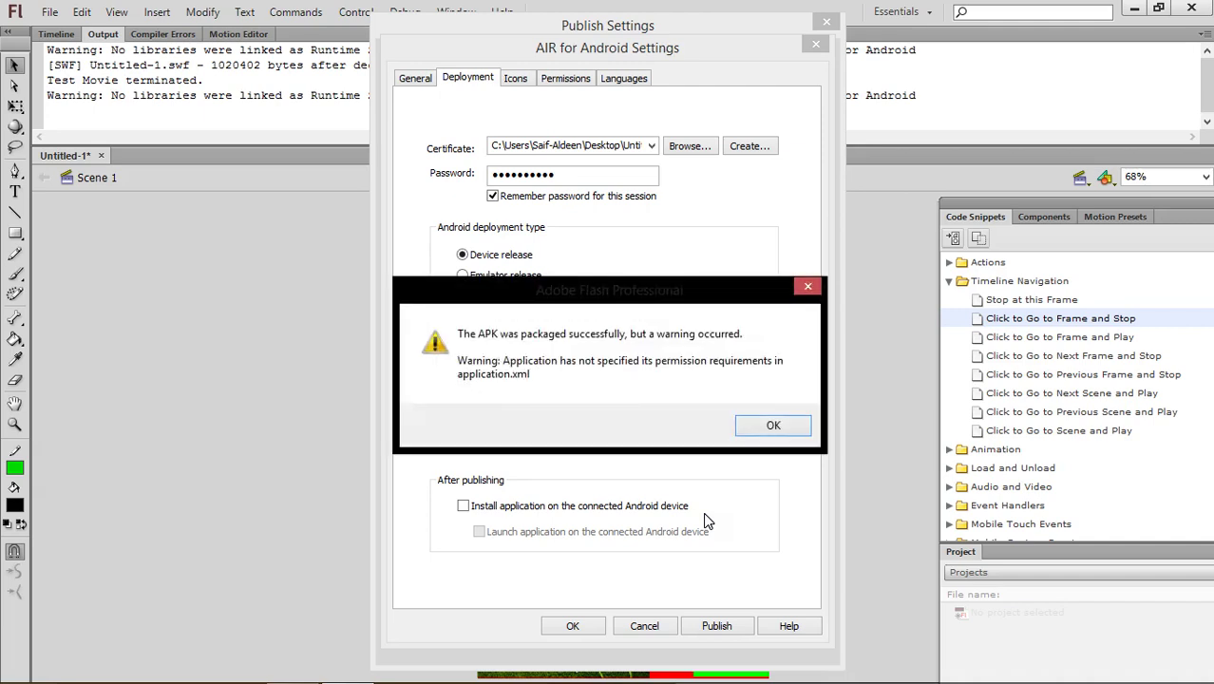
pyautogui.click(773, 426)
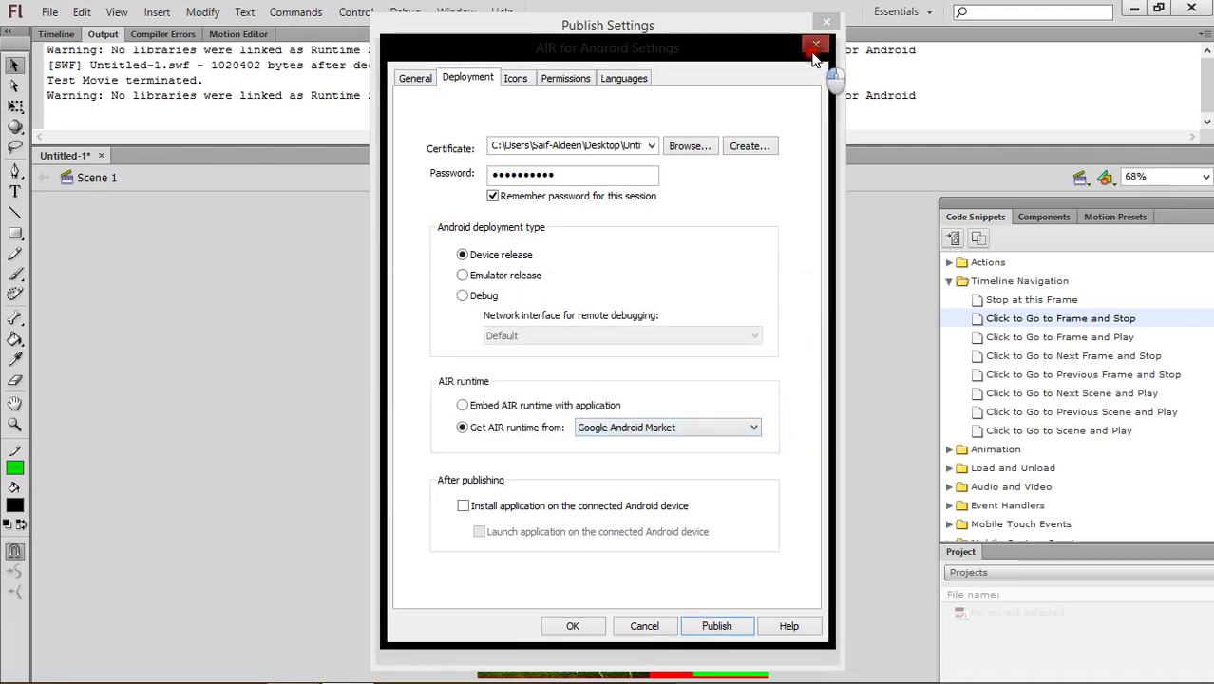
pyautogui.click(816, 45)
pyautogui.click(829, 19)
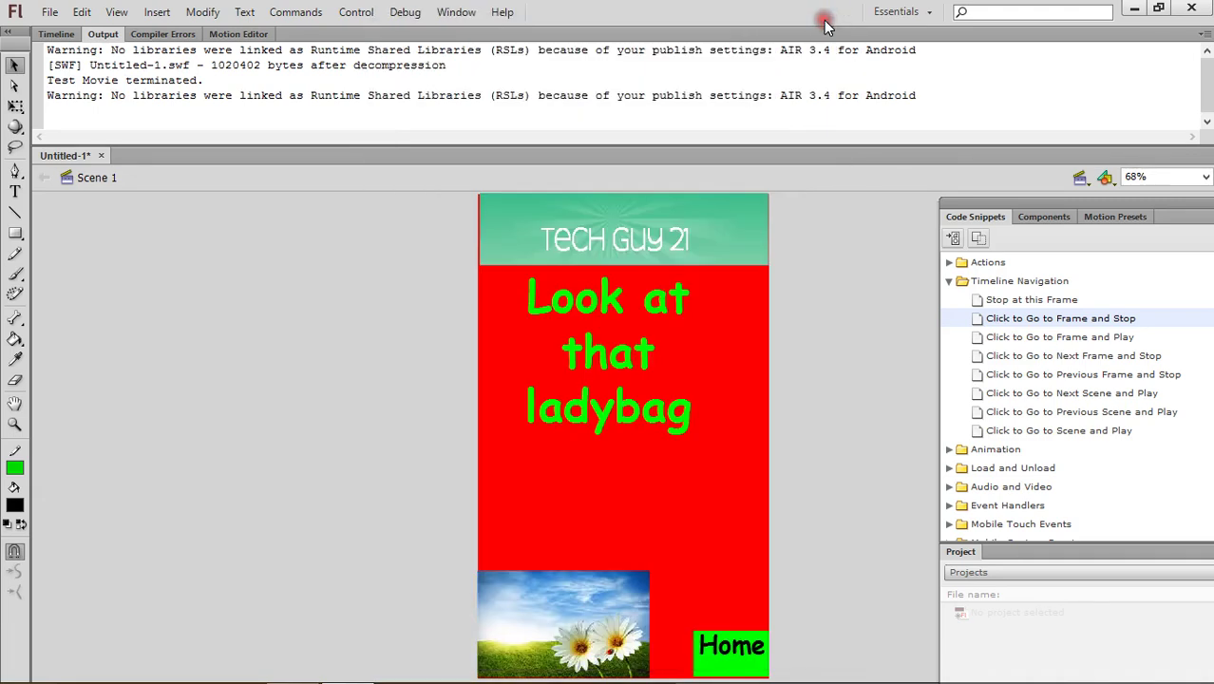